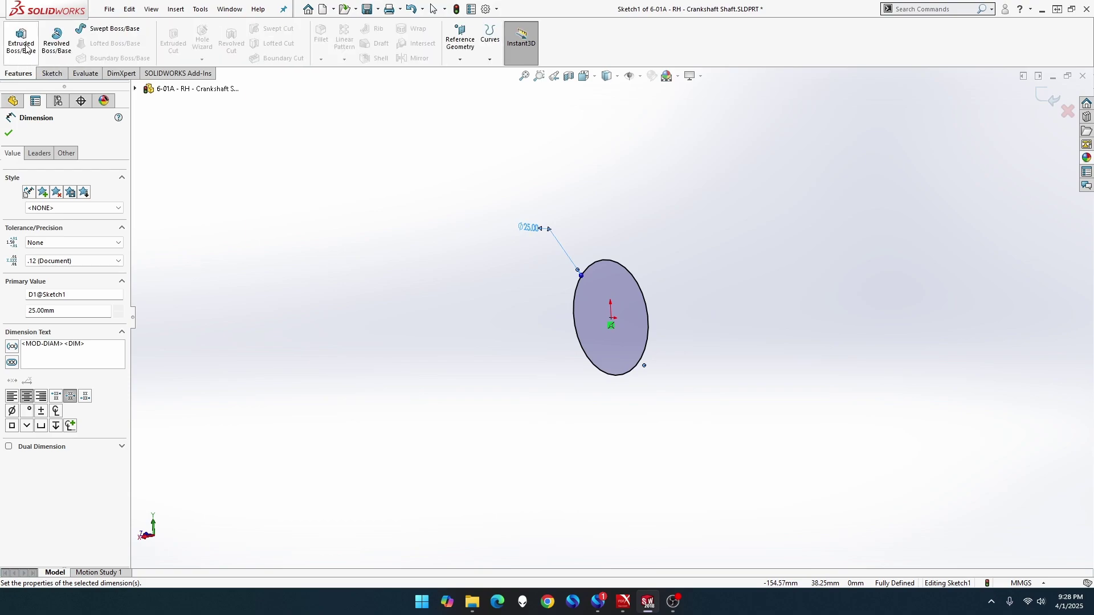
Extrude the 25 mm circle sketch as a blind boss 73.5 mm deep
{"action": "left_click", "coordinate": [25, 48]}
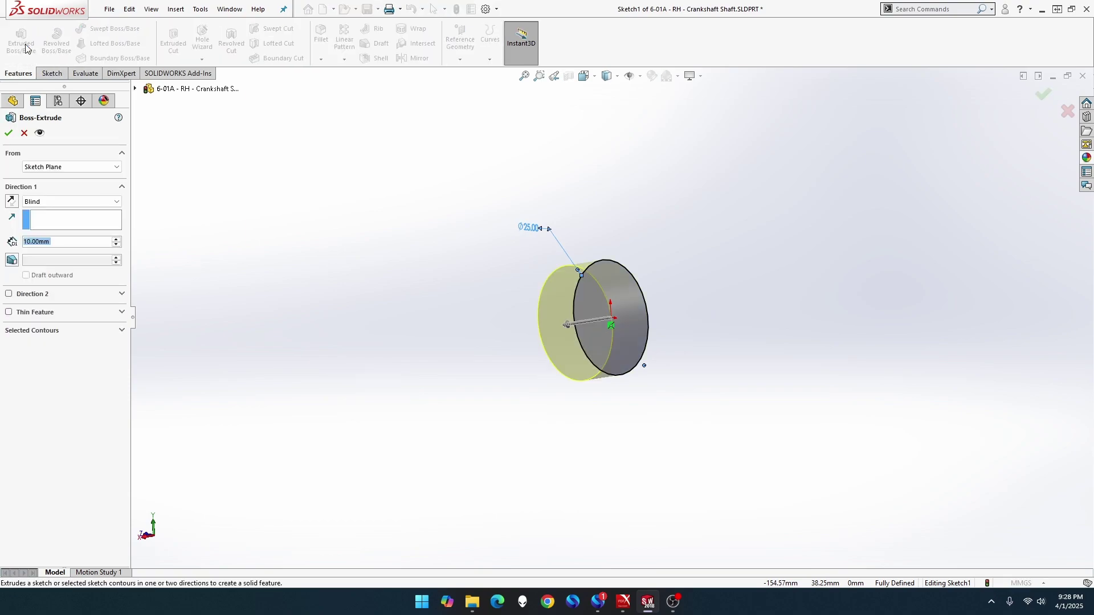
{"action": "type", "text": "73.5"}
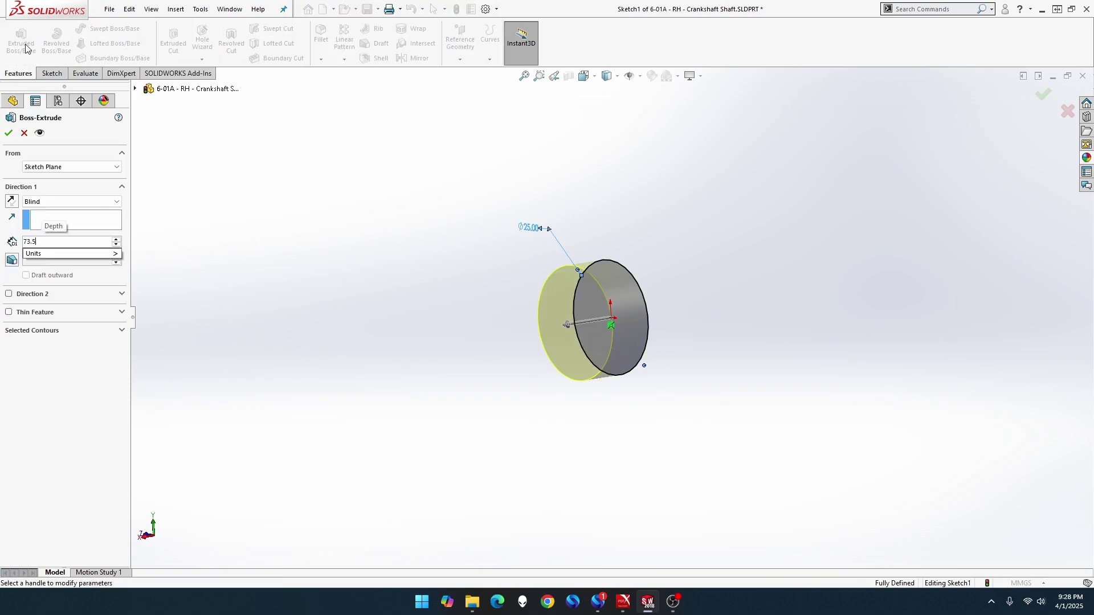
{"action": "key", "text": "Return"}
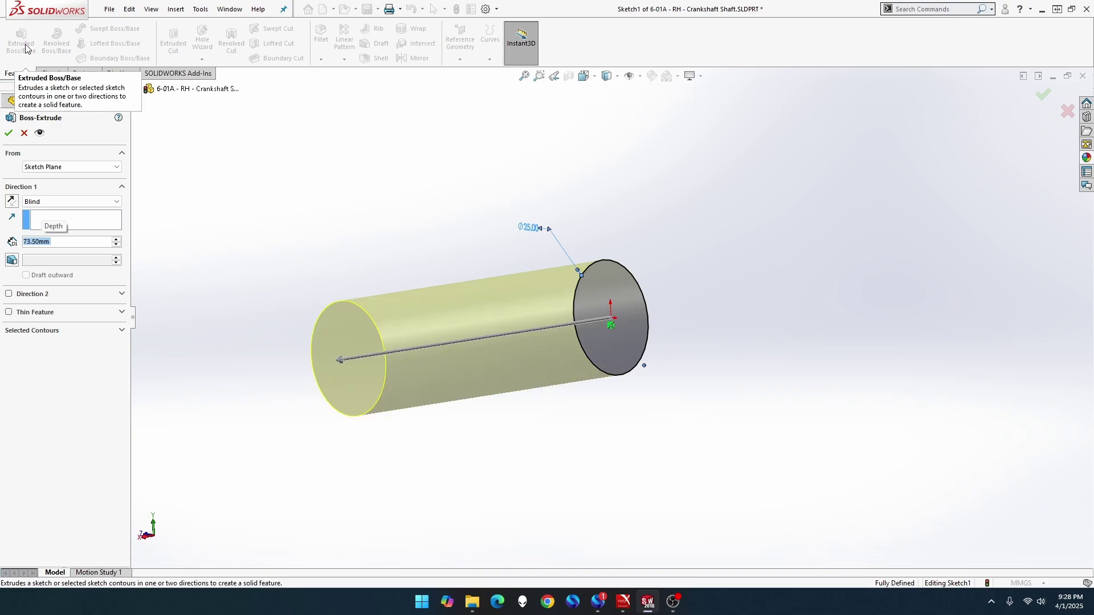
{"action": "left_click", "coordinate": [8, 133]}
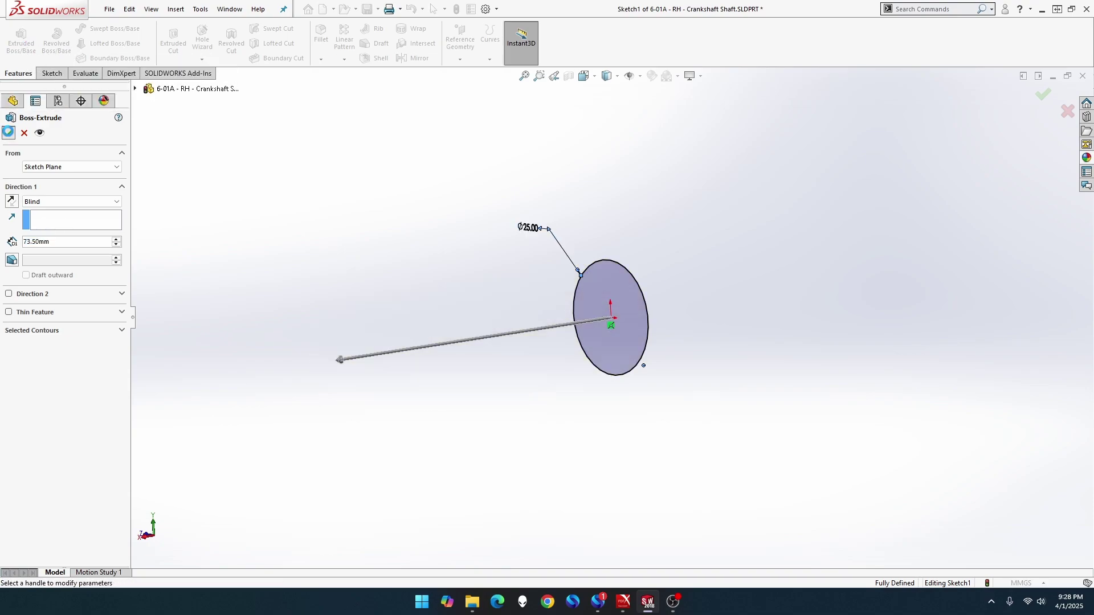
Apply the polished steel appearance to the whole cylinder body
{"action": "left_click", "coordinate": [1086, 159]}
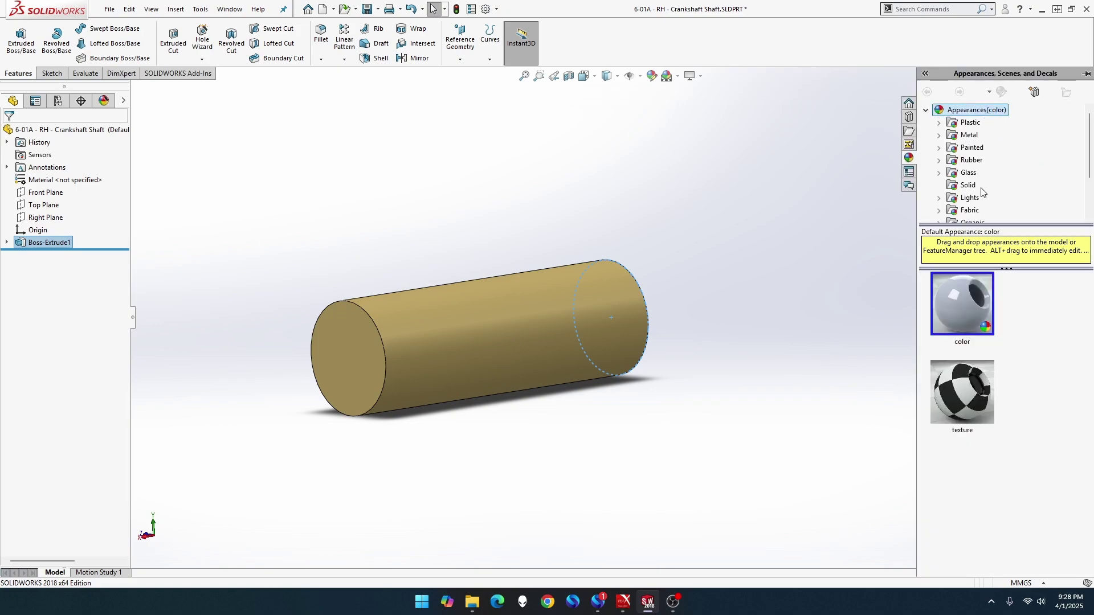
{"action": "left_click", "coordinate": [979, 137]}
{"action": "double_click", "coordinate": [979, 137]}
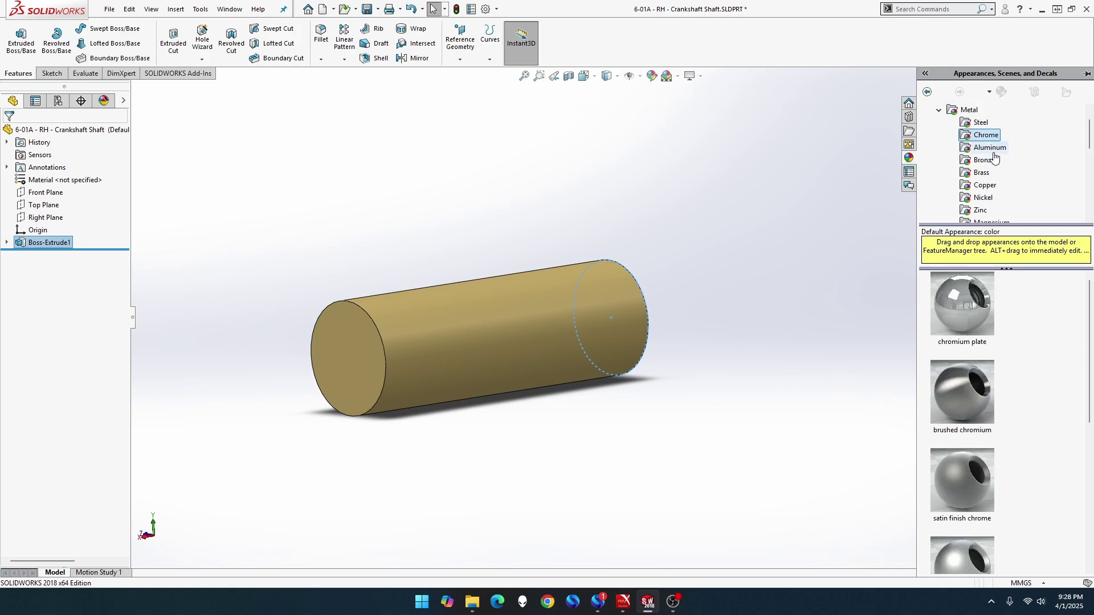
{"action": "left_click", "coordinate": [980, 122]}
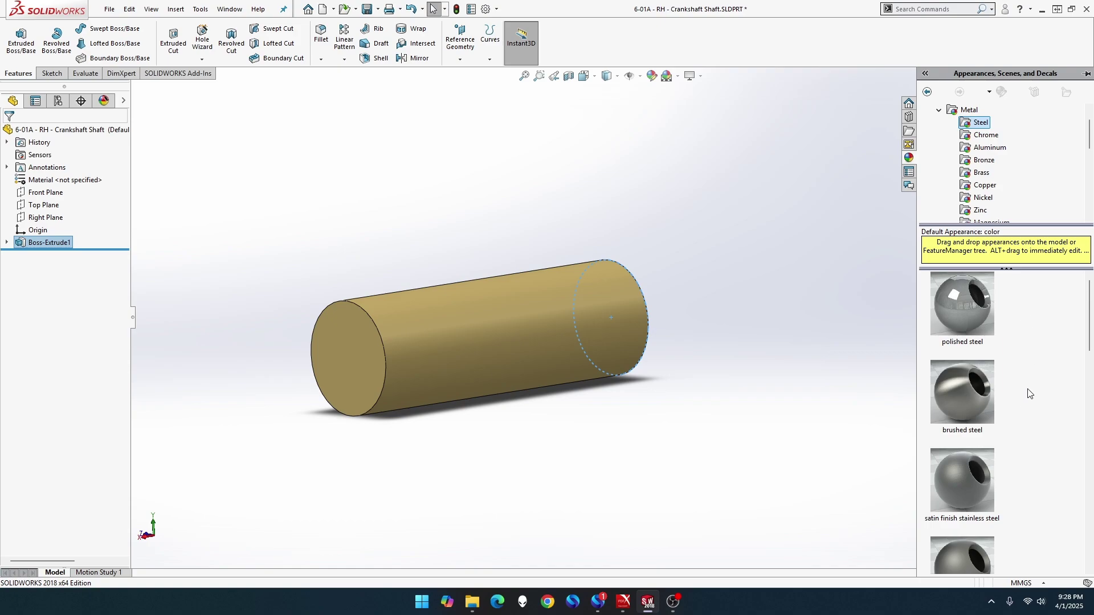
{"action": "scroll", "coordinate": [1024, 404], "scroll_direction": "down", "scroll_amount": 2}
{"action": "scroll", "coordinate": [1025, 404], "scroll_direction": "up", "scroll_amount": 2}
{"action": "left_click_drag", "start_coordinate": [971, 306], "coordinate": [546, 324]}
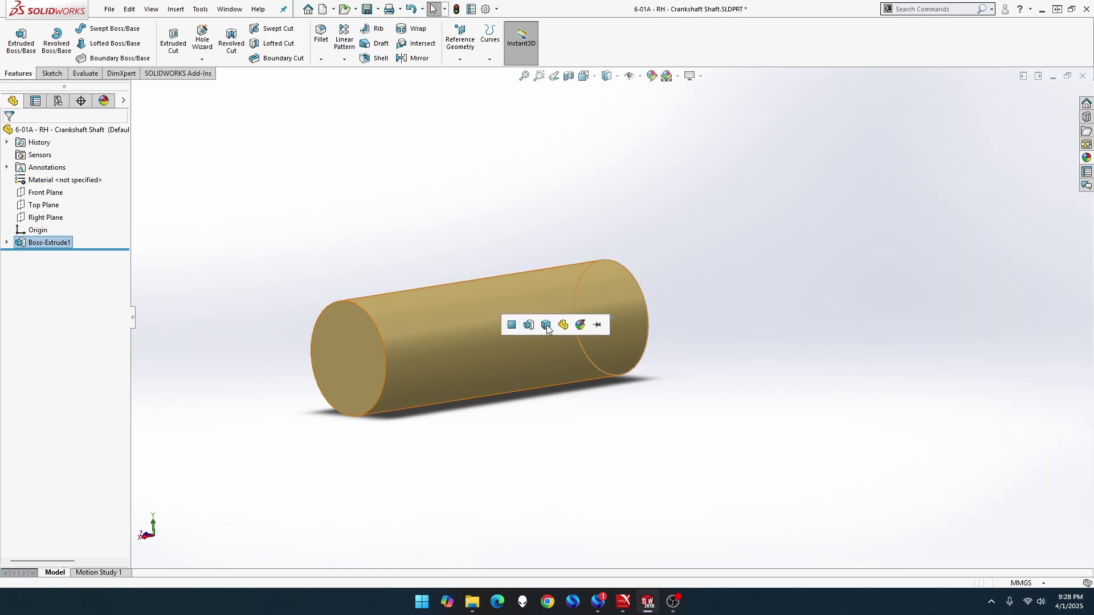
{"action": "left_click", "coordinate": [546, 325]}
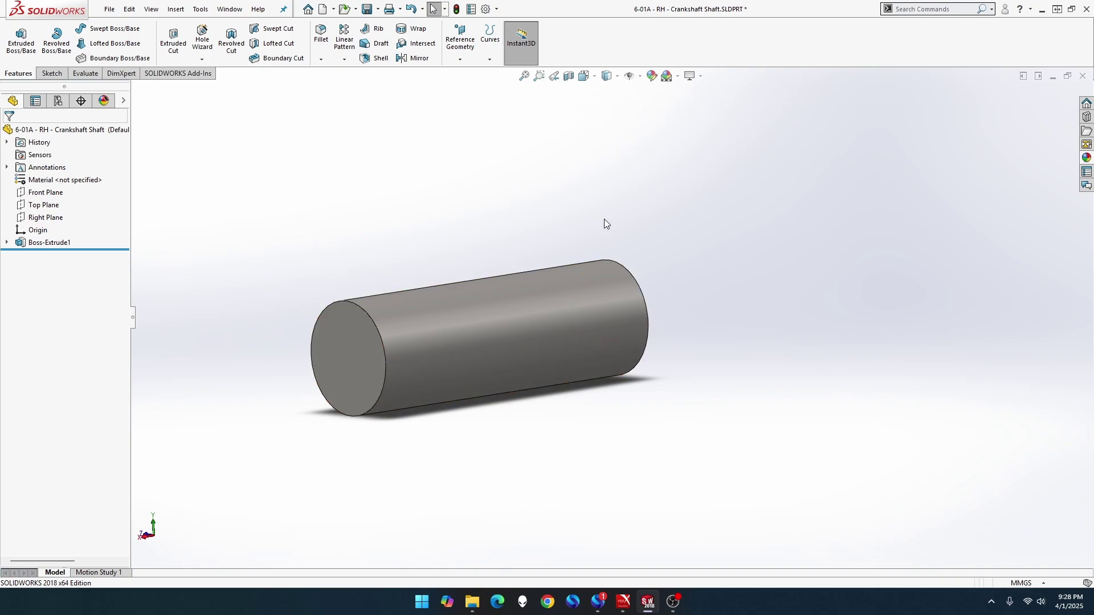
Start a sketch on the cylinder's front end face and draw a circle of about 6.65 mm radius centred on the origin
{"action": "right_click", "coordinate": [340, 363]}
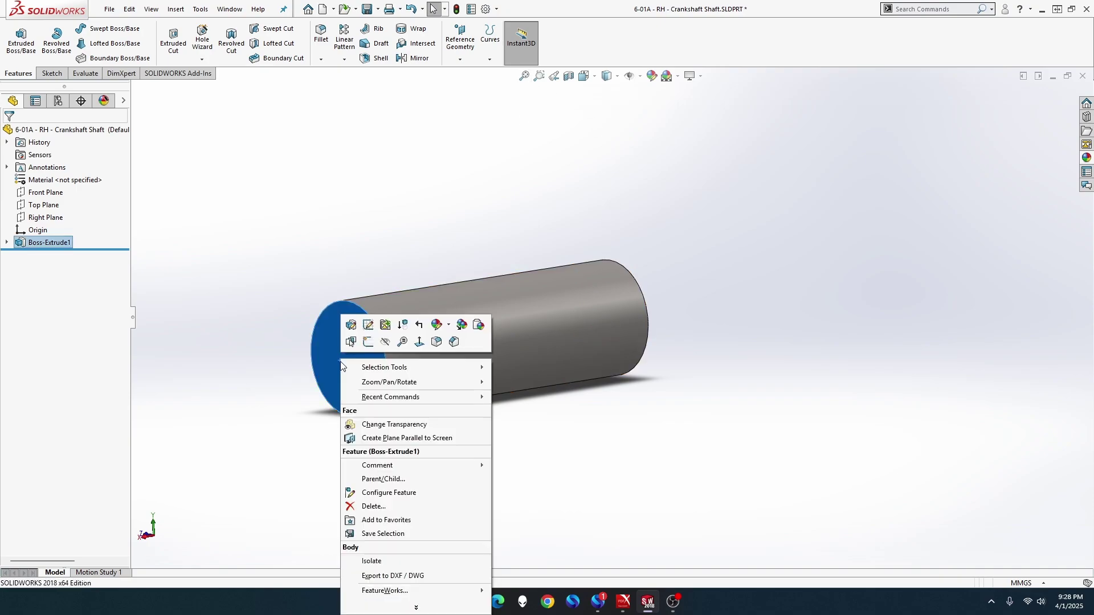
{"action": "left_click", "coordinate": [369, 342]}
{"action": "left_click", "coordinate": [98, 27]}
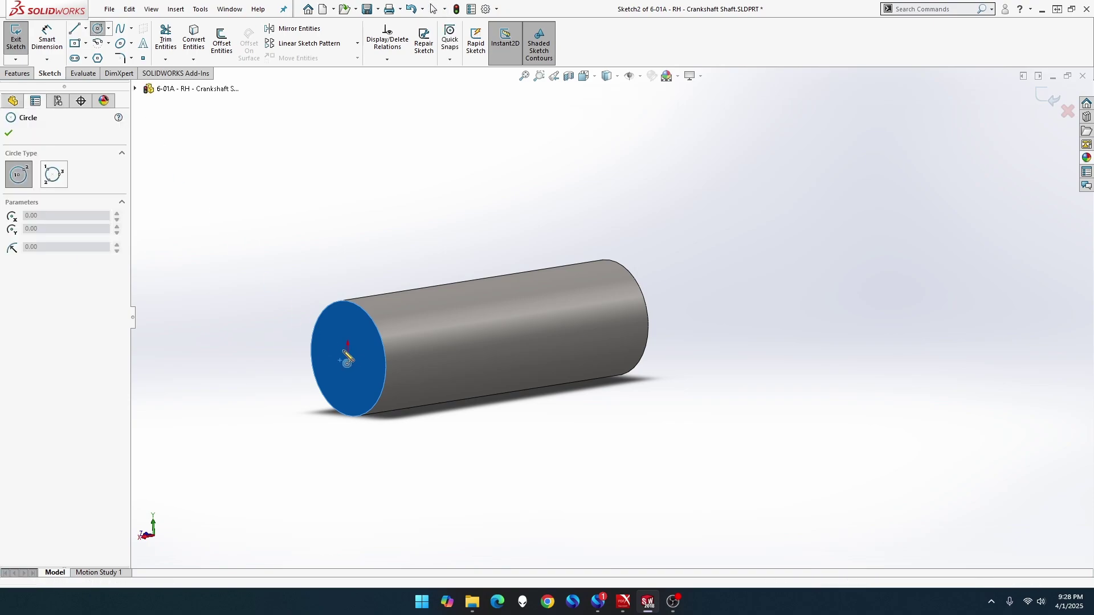
{"action": "left_click", "coordinate": [347, 359]}
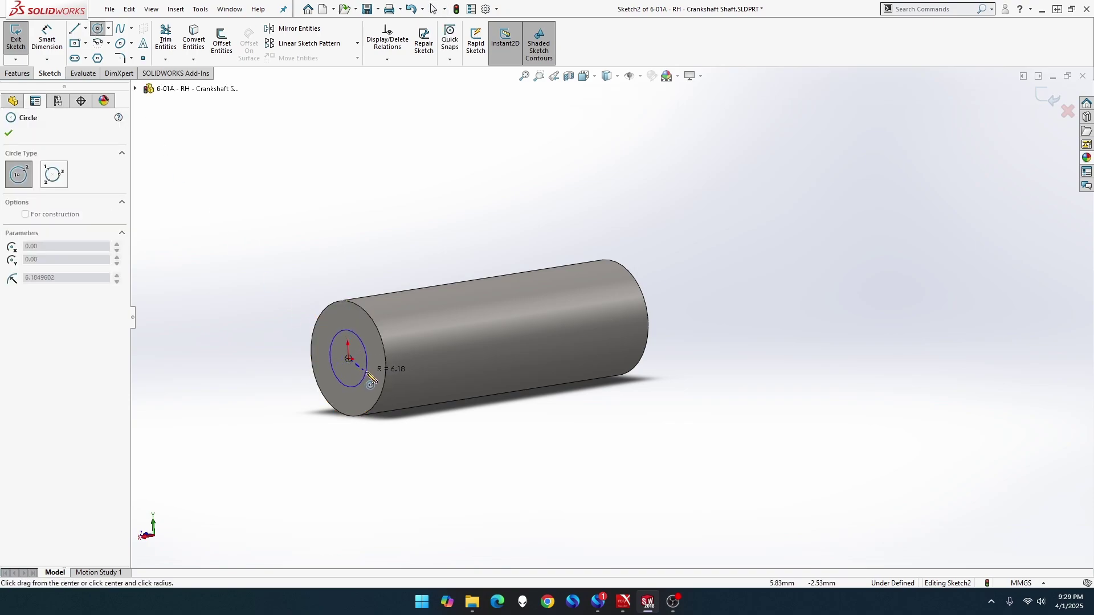
{"action": "left_click", "coordinate": [367, 373]}
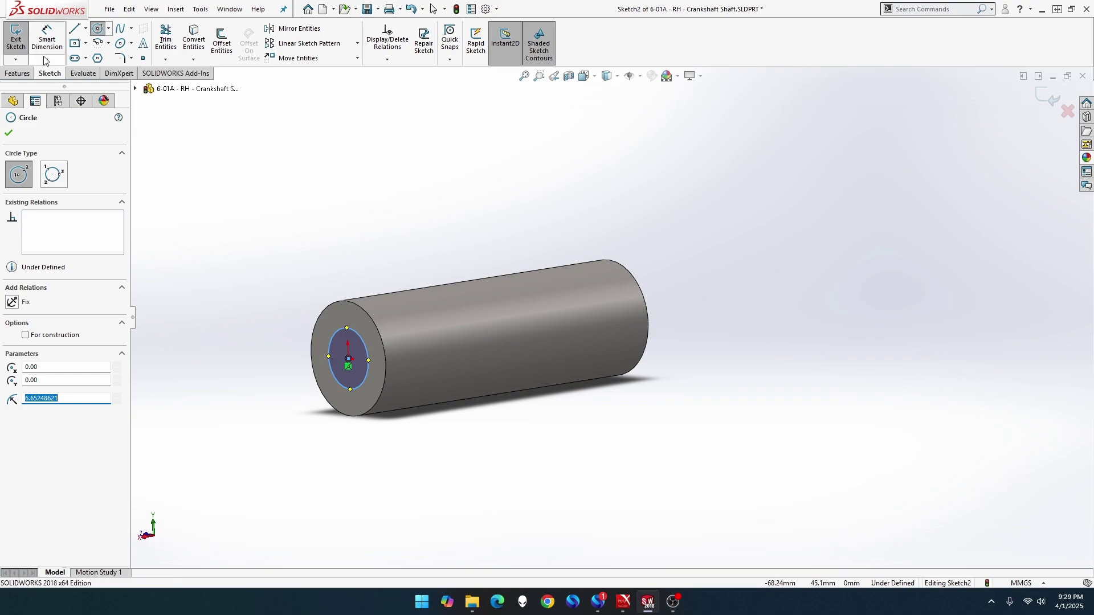
Dimension the end-face circle's diameter at 19 mm
{"action": "left_click", "coordinate": [46, 40]}
{"action": "left_click", "coordinate": [356, 333]}
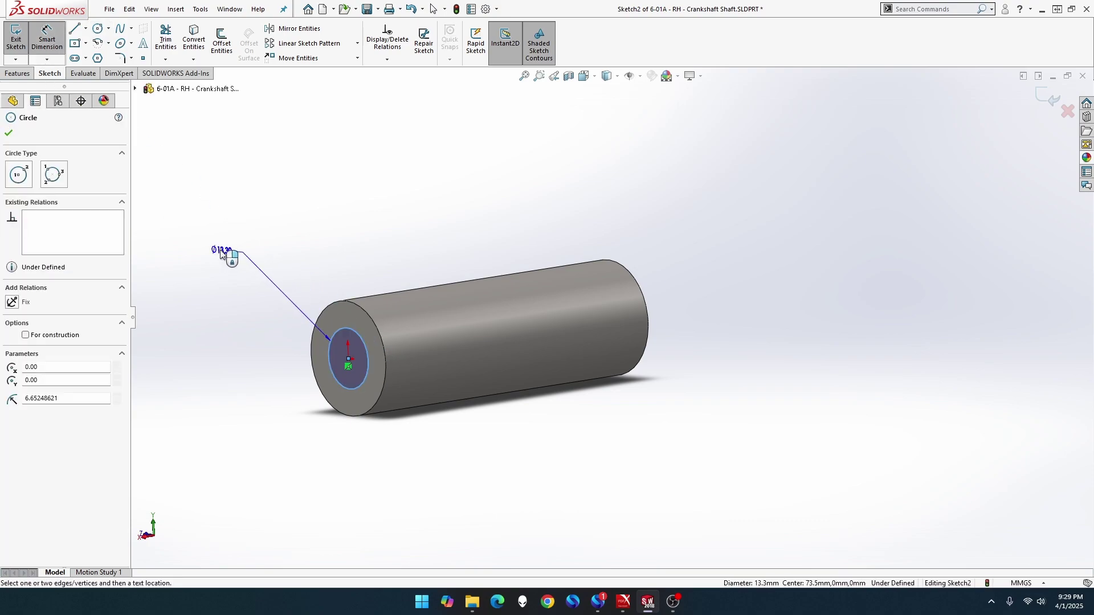
{"action": "left_click", "coordinate": [217, 248]}
{"action": "type", "text": "19"}
{"action": "key", "text": "Return"}
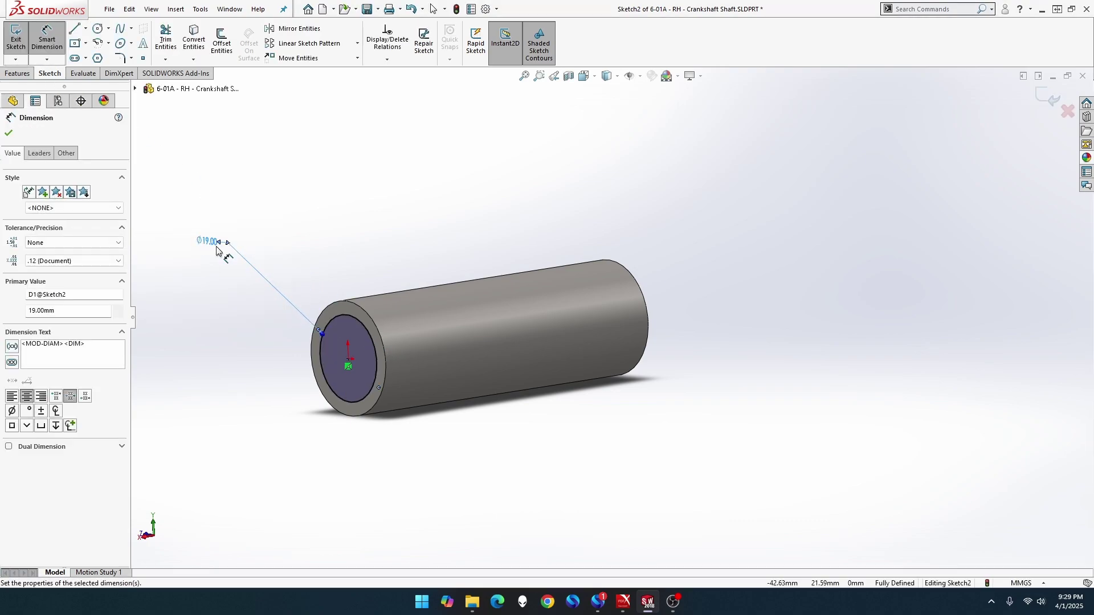
Extrude the 19 mm circle 12 mm outward from the end face, merged with the shaft, and save the part
{"action": "left_click", "coordinate": [25, 76]}
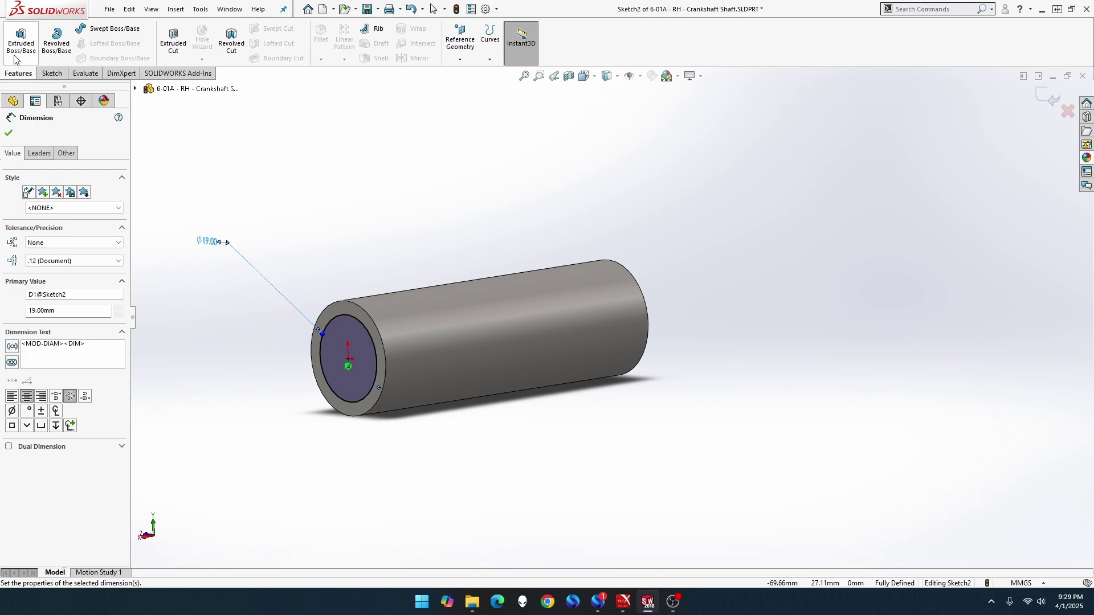
{"action": "left_click", "coordinate": [18, 57]}
{"action": "type", "text": "12"}
{"action": "key", "text": "Return"}
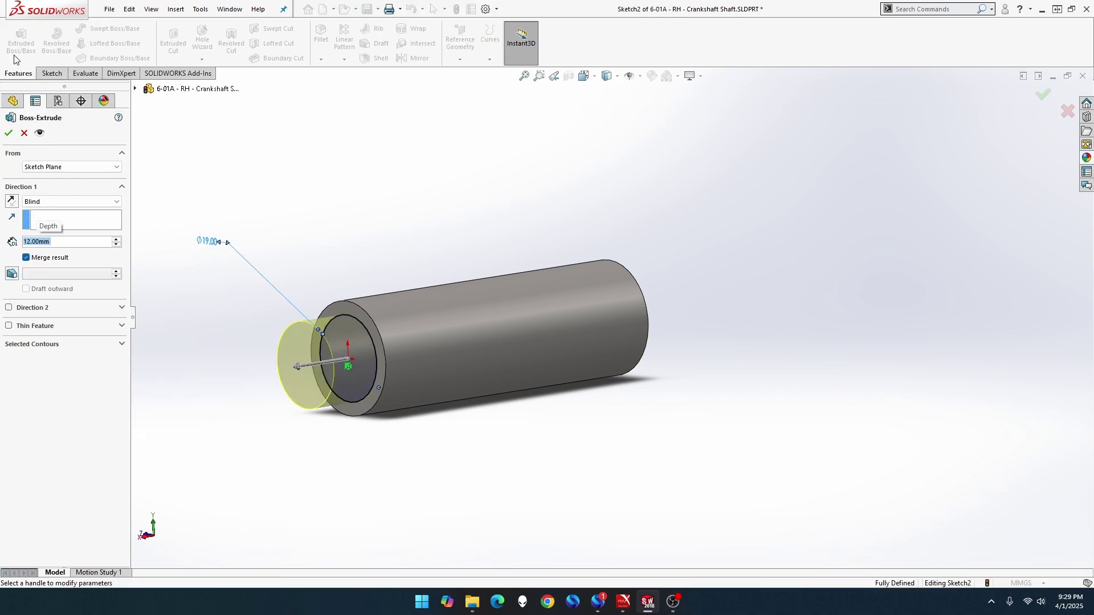
{"action": "left_click", "coordinate": [9, 133]}
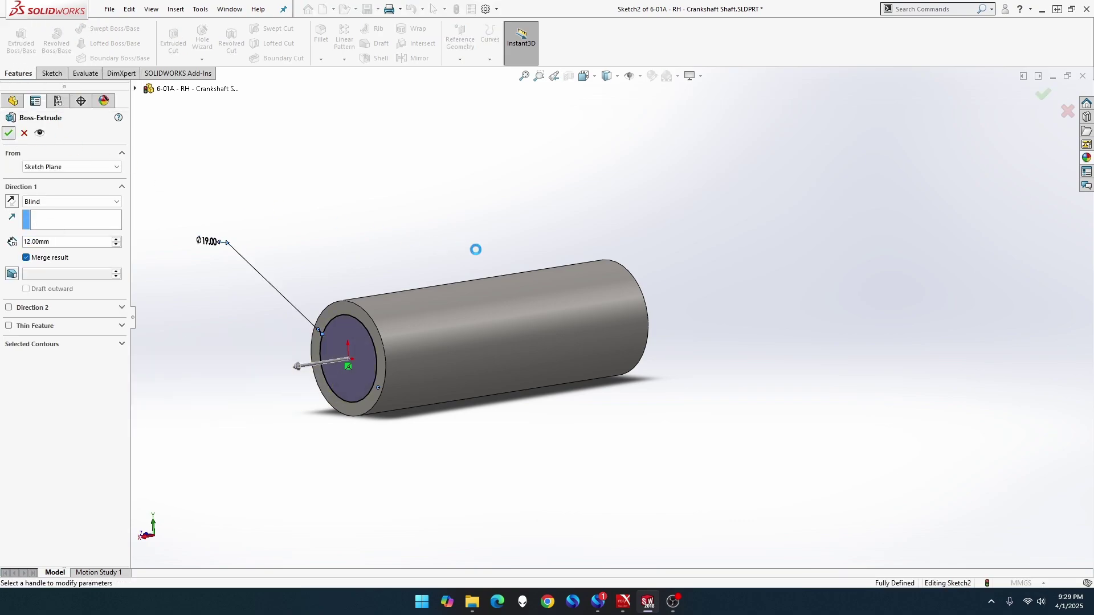
{"action": "key", "text": "f"}
{"action": "key", "text": "ctrl+s"}
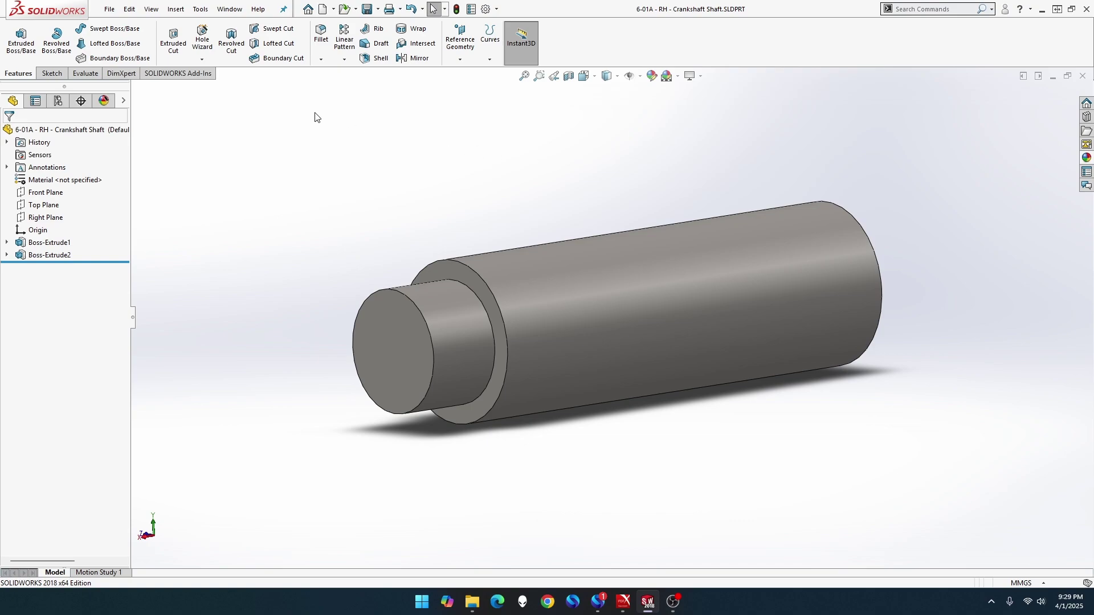
Create a new part document and save it as 6-01B - LH - Crankshaft Shaft
{"action": "left_click", "coordinate": [110, 9]}
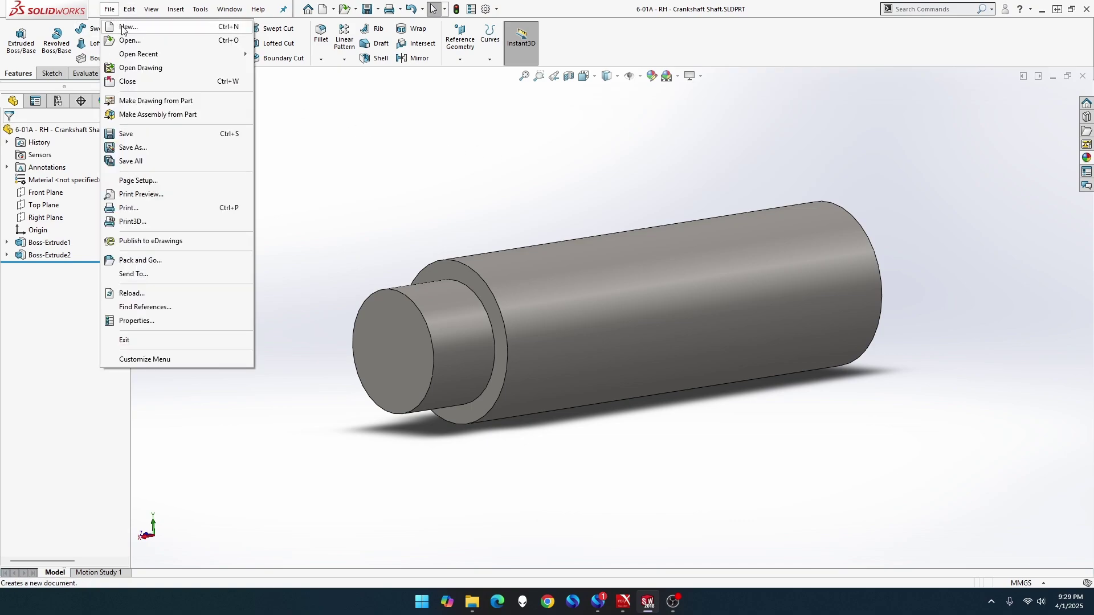
{"action": "left_click", "coordinate": [123, 28]}
{"action": "double_click", "coordinate": [343, 214]}
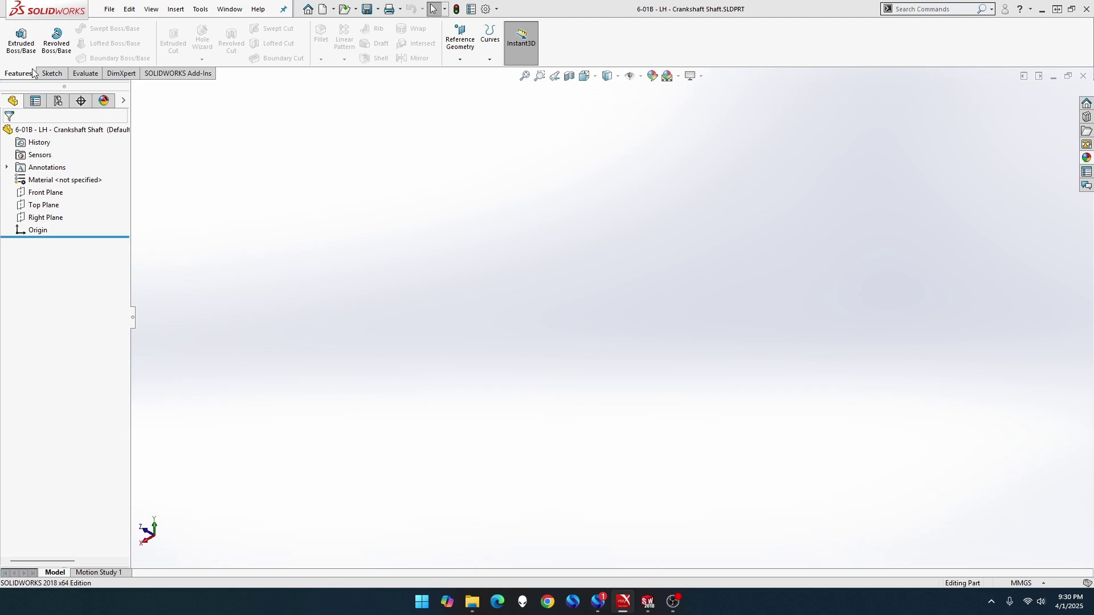
Start a sketch on the Right Plane and draw a circle about 14.64 mm in diameter centred on the origin
{"action": "right_click", "coordinate": [41, 220]}
{"action": "left_click", "coordinate": [49, 200]}
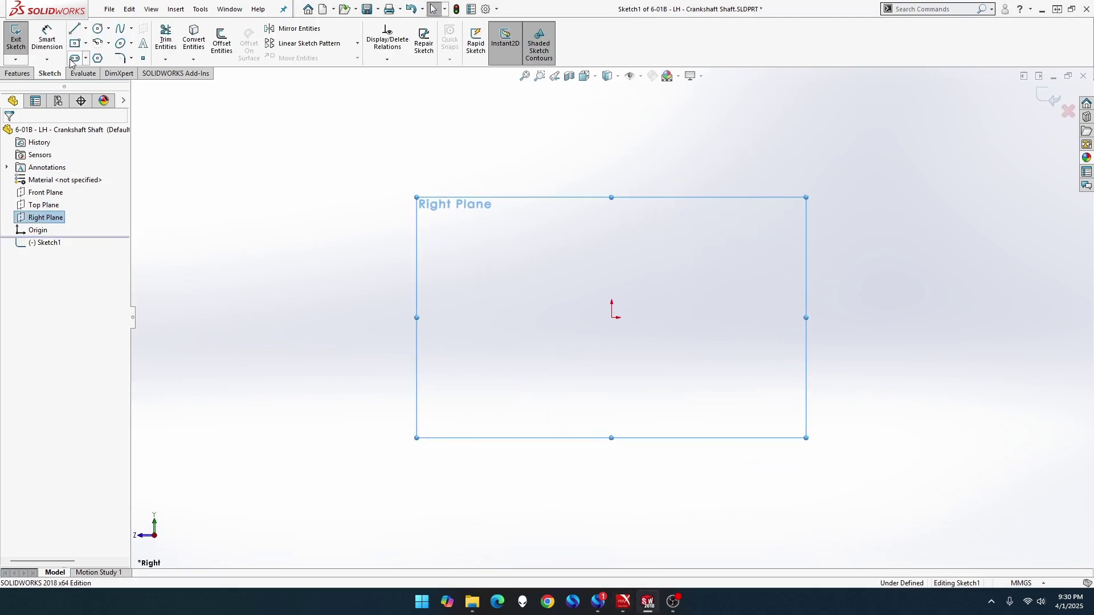
{"action": "left_click", "coordinate": [98, 28]}
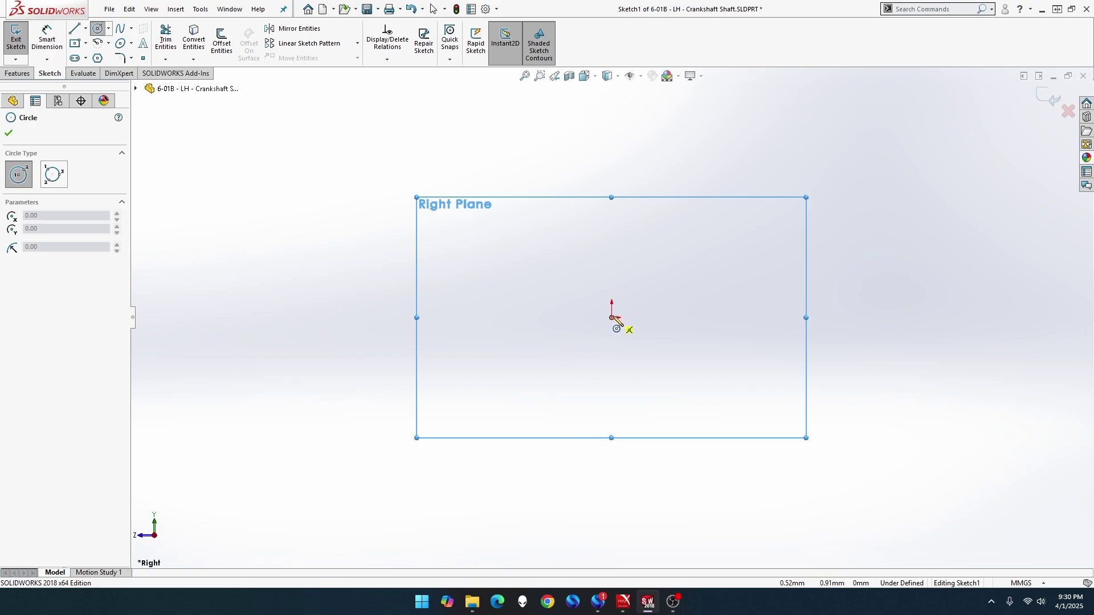
{"action": "left_click_drag", "start_coordinate": [611, 317], "coordinate": [623, 306]}
{"action": "left_click", "coordinate": [668, 250]}
{"action": "key", "text": "Escape"}
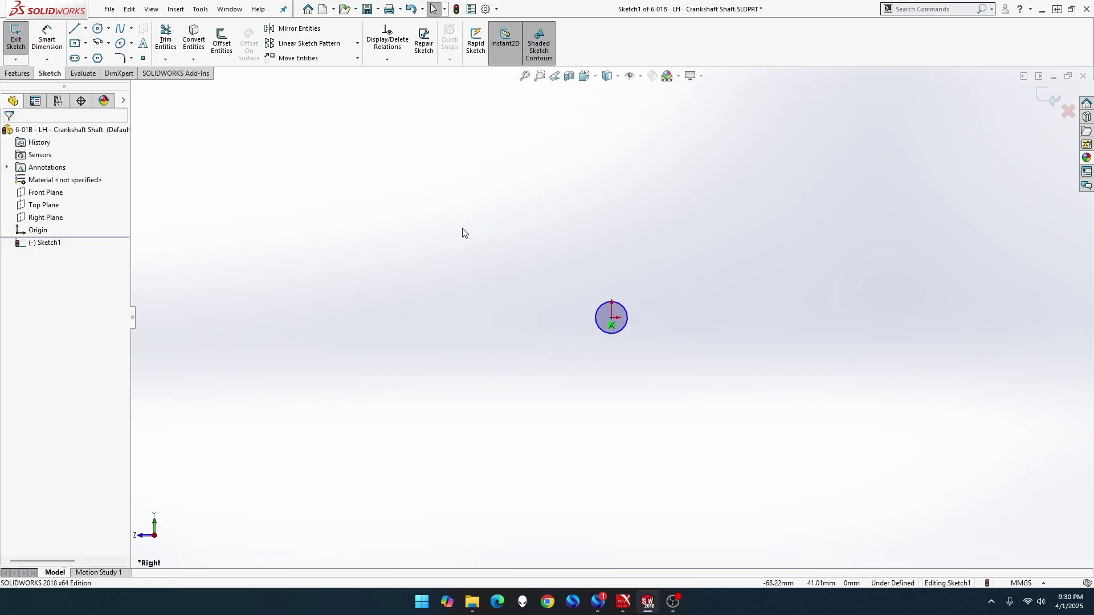
Add a diameter dimension to the Right Plane circle and set it to 19 mm
{"action": "left_click", "coordinate": [55, 41]}
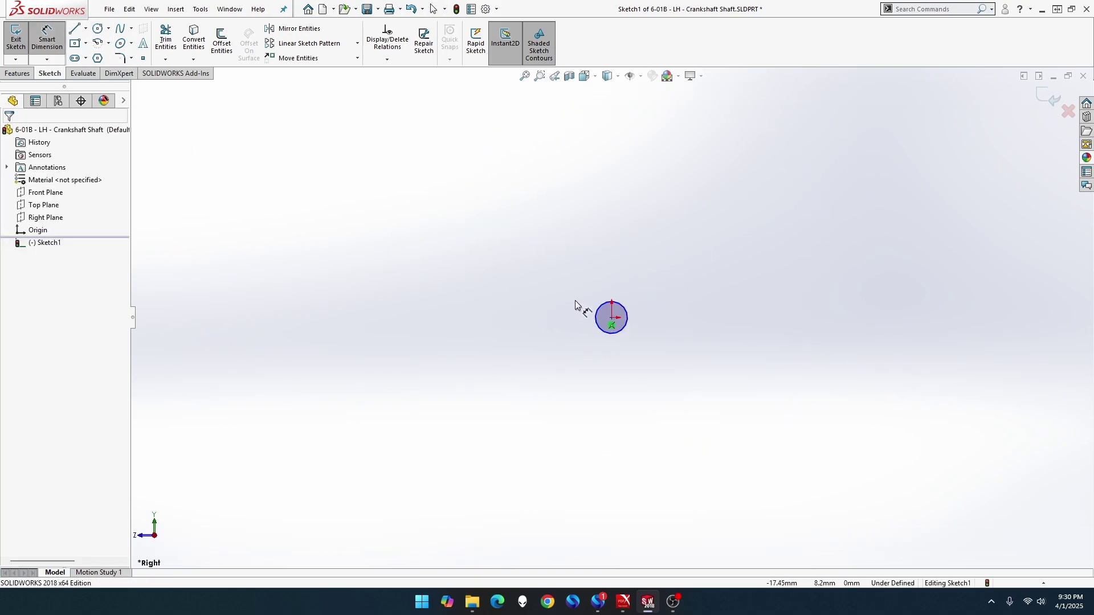
{"action": "left_click", "coordinate": [598, 312]}
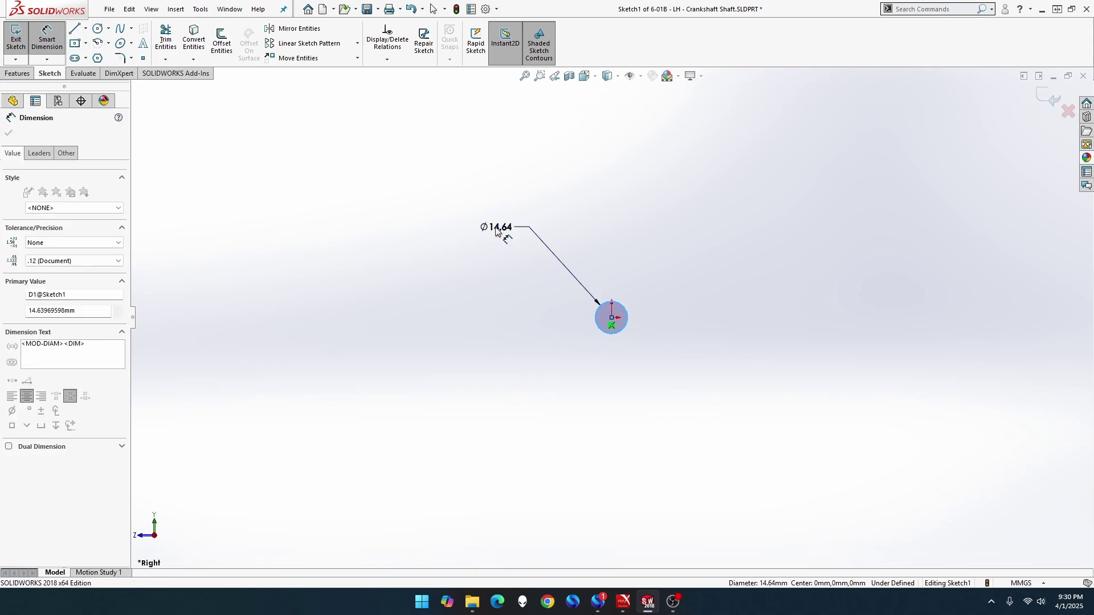
{"action": "left_click", "coordinate": [501, 234]}
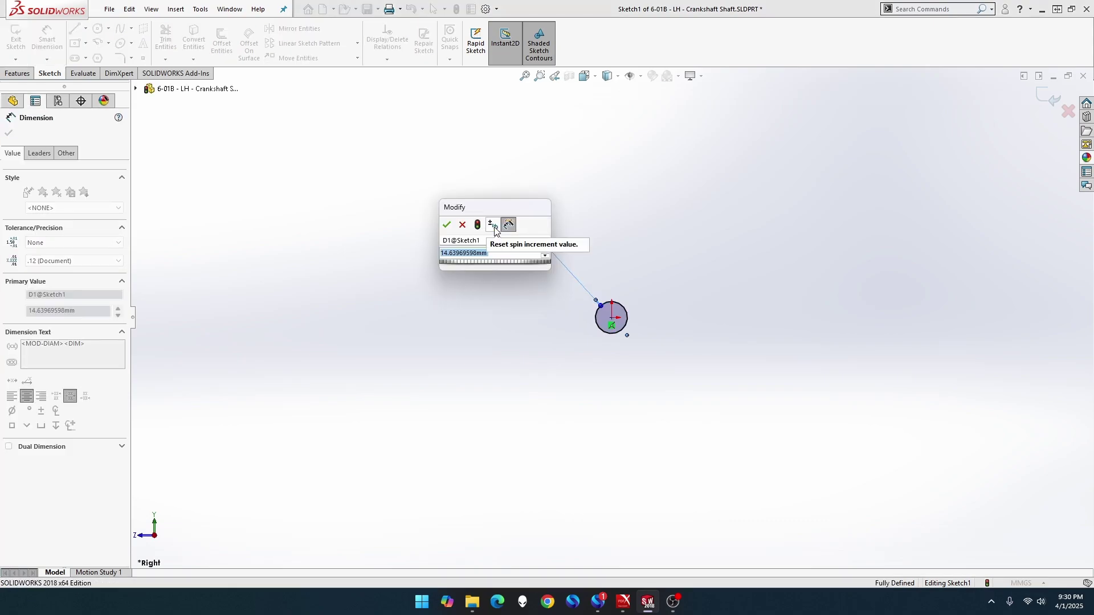
{"action": "type", "text": "19"}
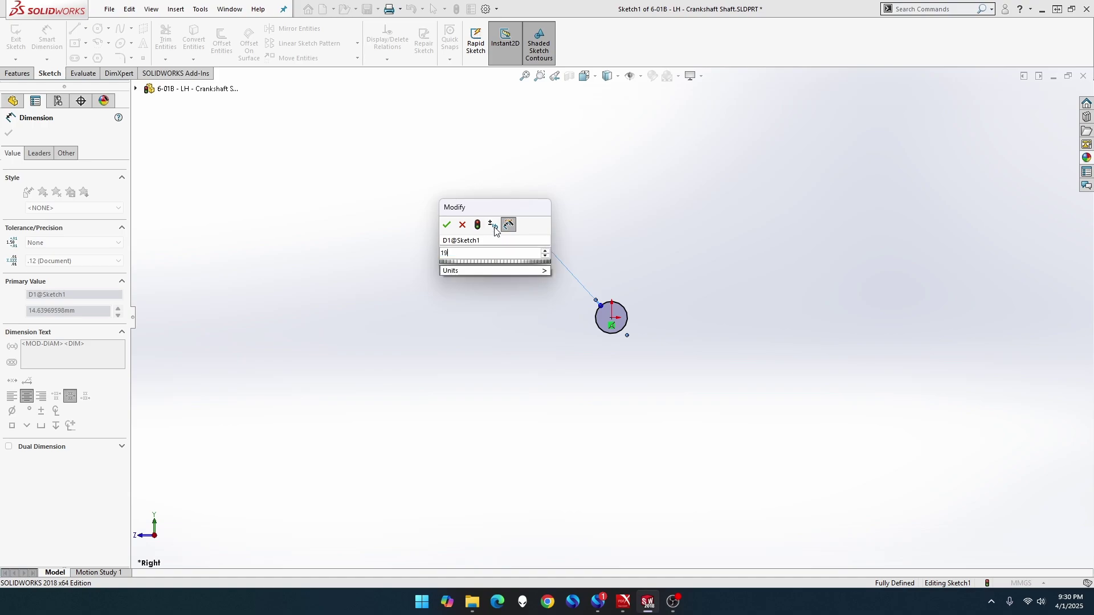
{"action": "key", "text": "Return"}
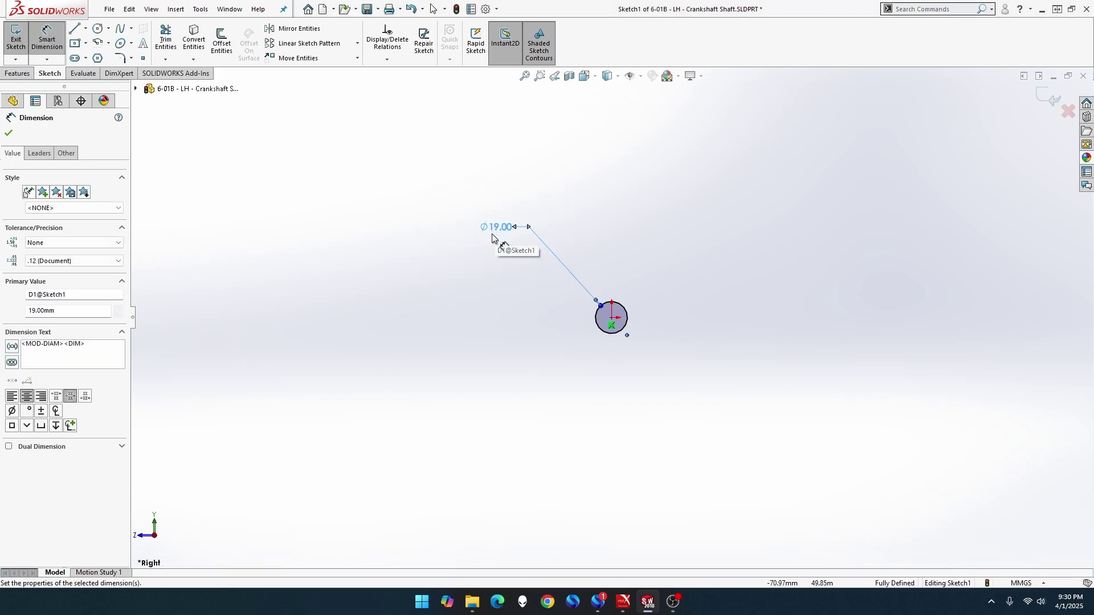
Change the circle's diameter to 12 mm and place the dimension text close to the circle
{"action": "left_click", "coordinate": [506, 228]}
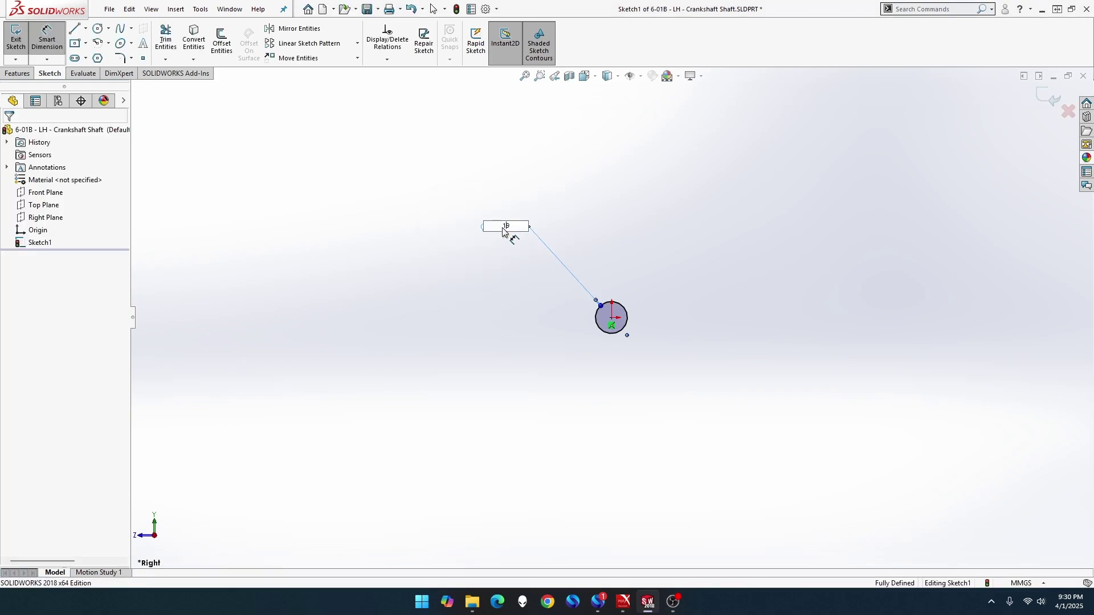
{"action": "type", "text": "12"}
{"action": "key", "text": "Return"}
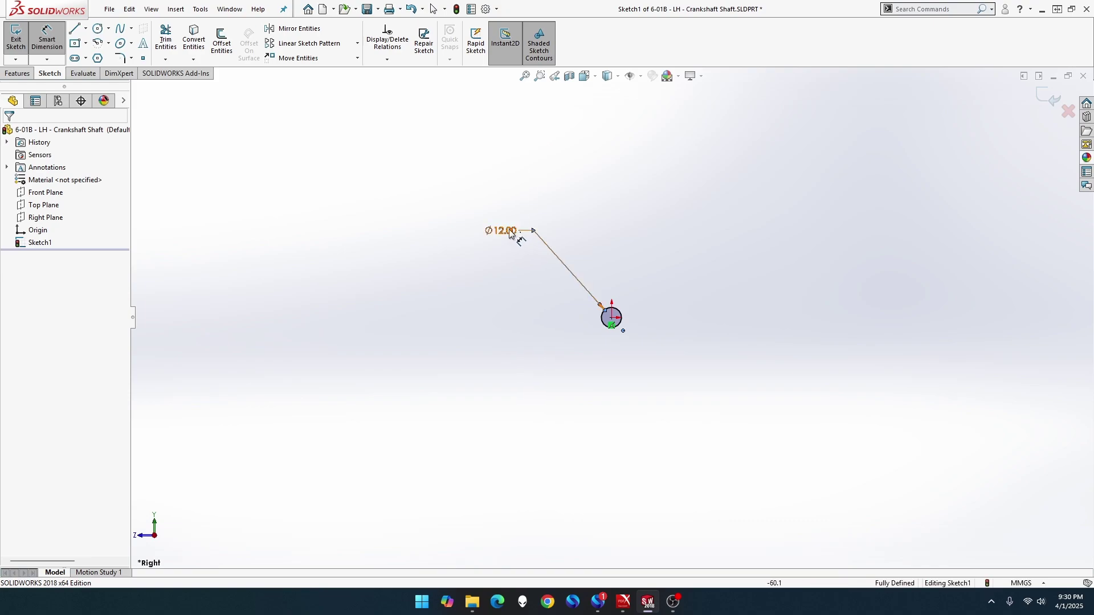
{"action": "left_click_drag", "start_coordinate": [503, 231], "coordinate": [570, 290]}
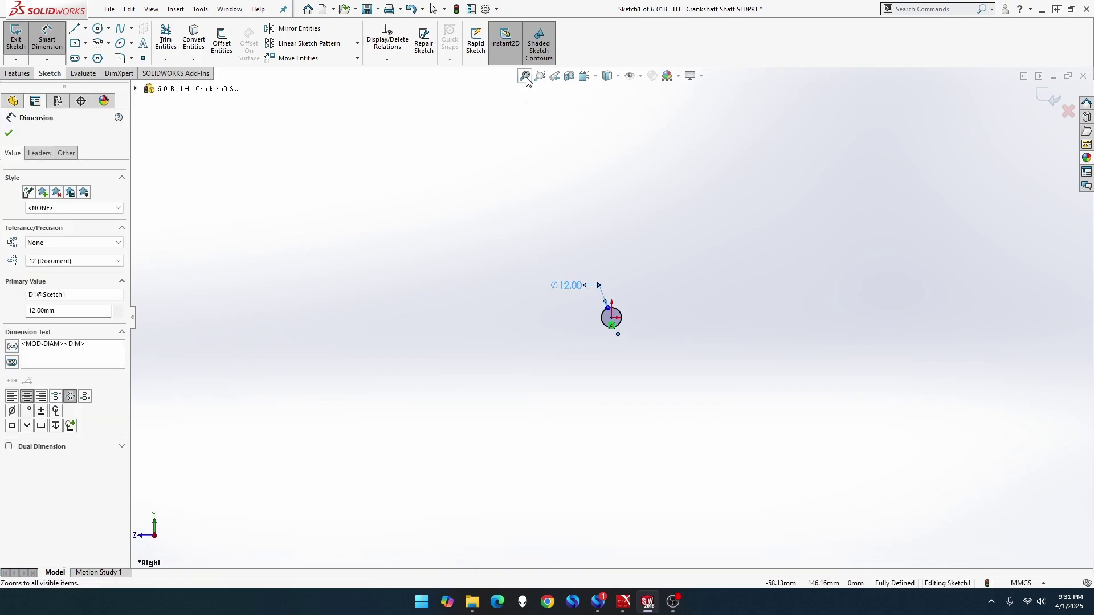
{"action": "scroll", "coordinate": [579, 296], "scroll_direction": "down", "scroll_amount": 8}
{"action": "scroll", "coordinate": [661, 257], "scroll_direction": "up", "scroll_amount": 2}
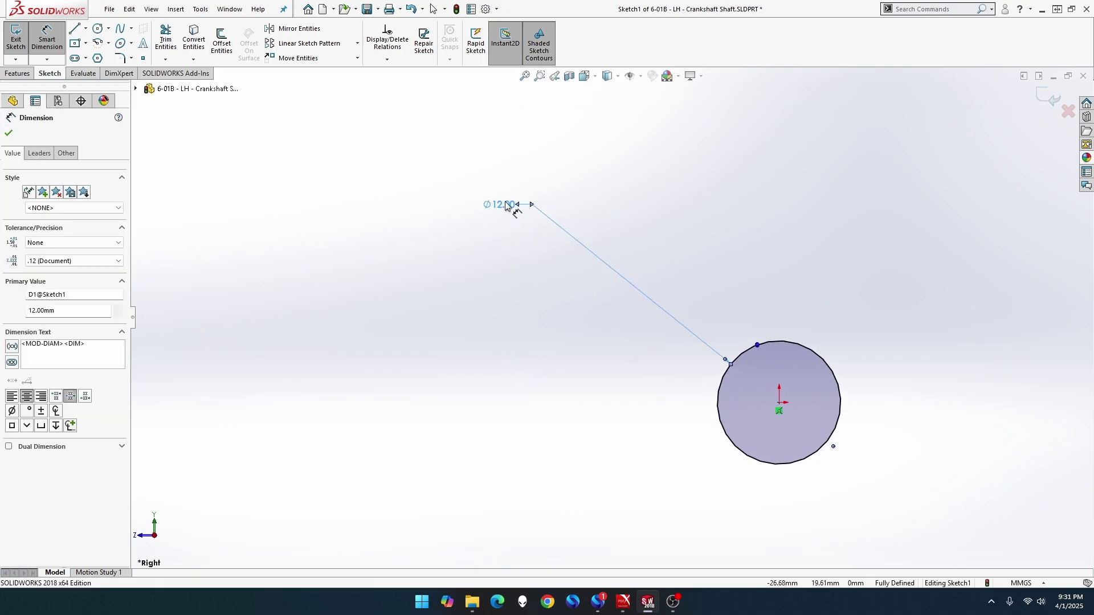
{"action": "left_click_drag", "start_coordinate": [492, 204], "coordinate": [677, 305]}
{"action": "left_click", "coordinate": [524, 76]}
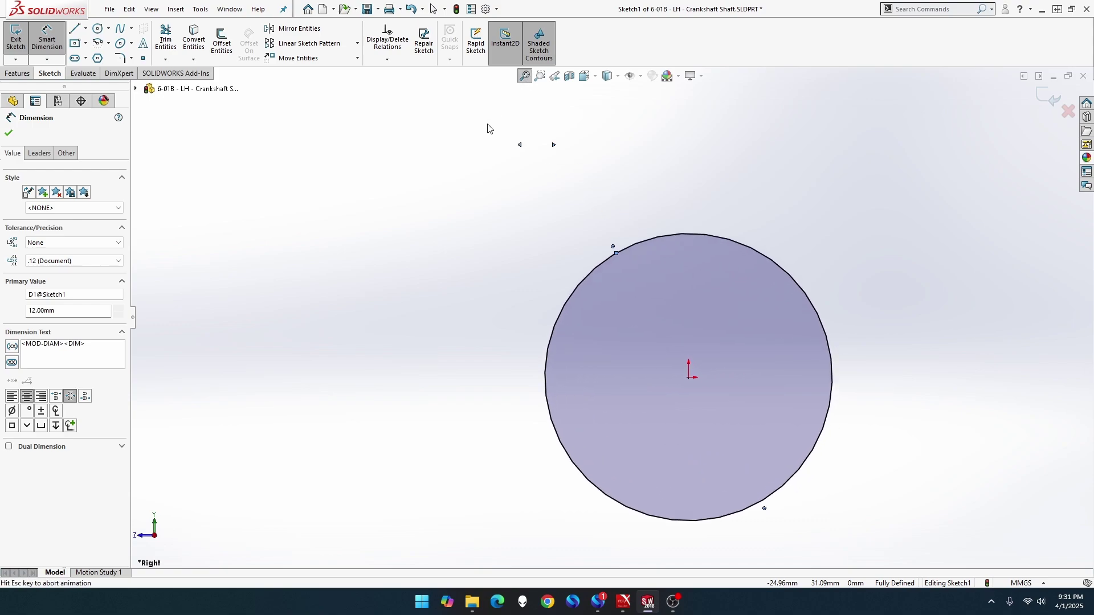
{"action": "scroll", "coordinate": [392, 225], "scroll_direction": "up", "scroll_amount": 4}
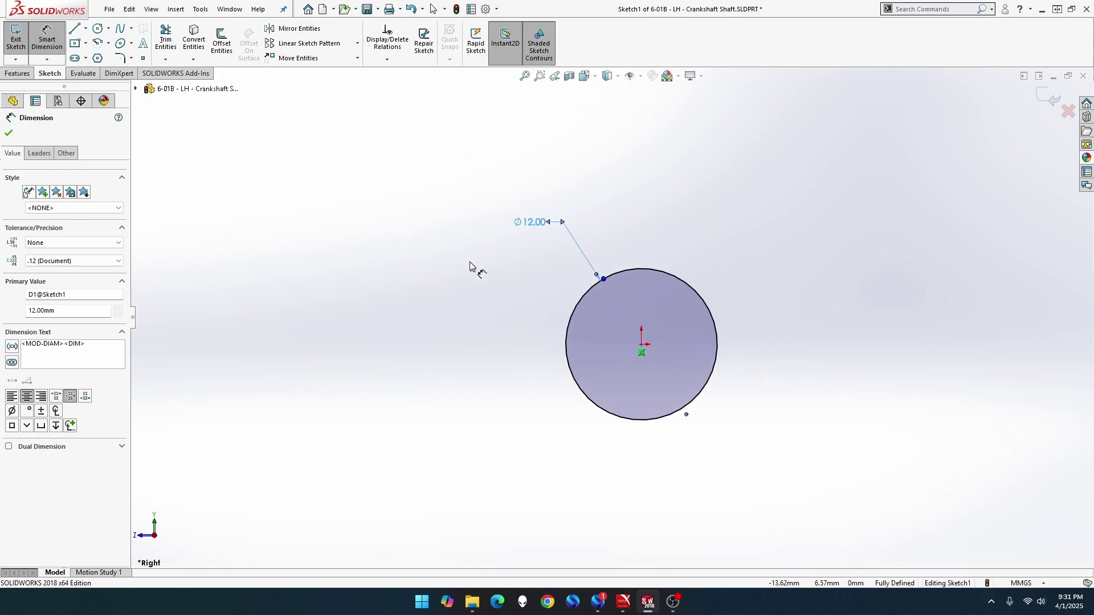
Extrude the 12 mm circle into a solid boss with a blind depth of 12 mm
{"action": "middle_click_drag", "start_coordinate": [470, 263], "coordinate": [422, 268]}
{"action": "left_click", "coordinate": [18, 73]}
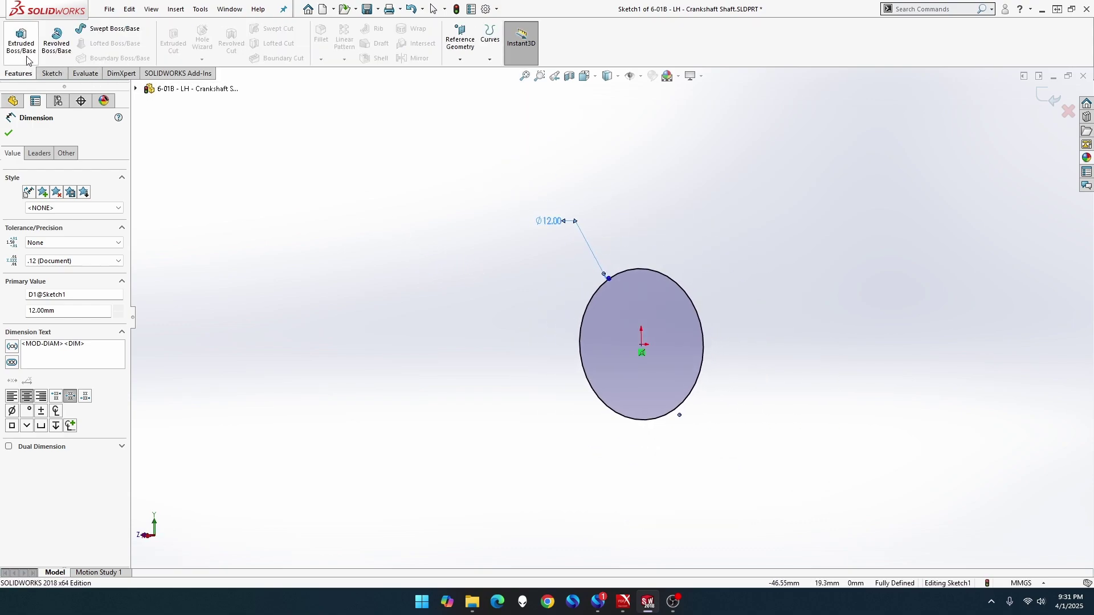
{"action": "left_click", "coordinate": [27, 57]}
{"action": "type", "text": "12"}
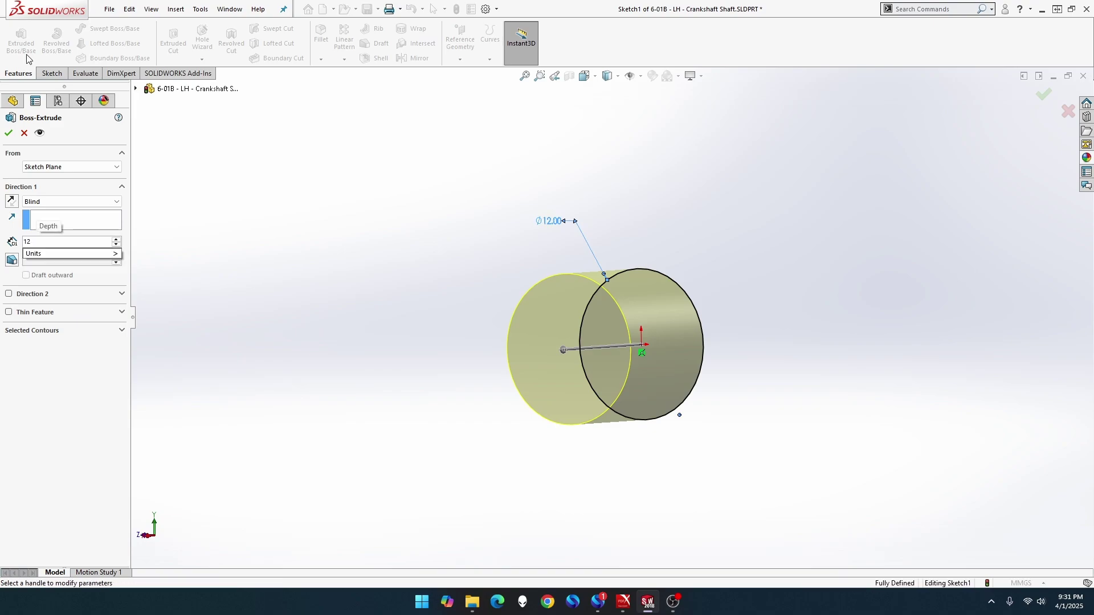
{"action": "key", "text": "Return"}
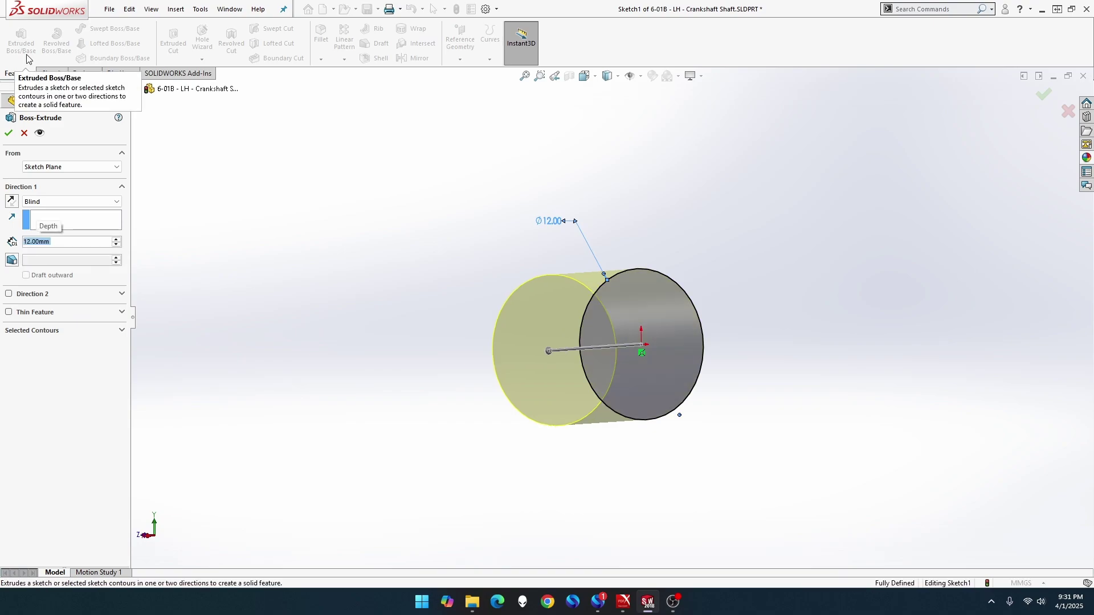
{"action": "left_click", "coordinate": [12, 135]}
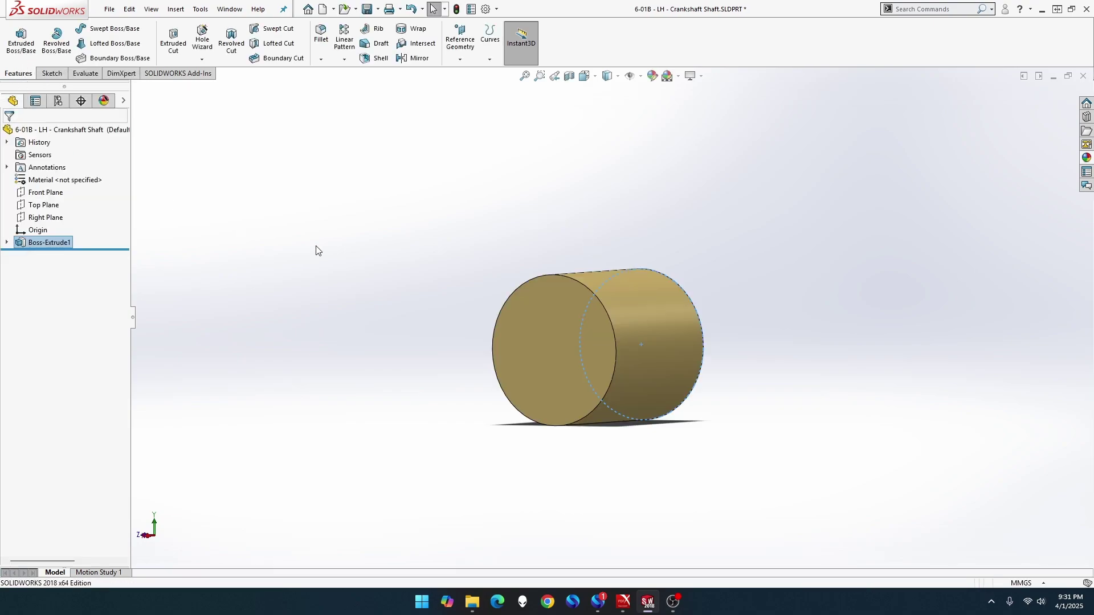
Apply the polished steel appearance to the entire 6-01B - LH - Crankshaft Shaft part
{"action": "left_click", "coordinate": [1087, 159]}
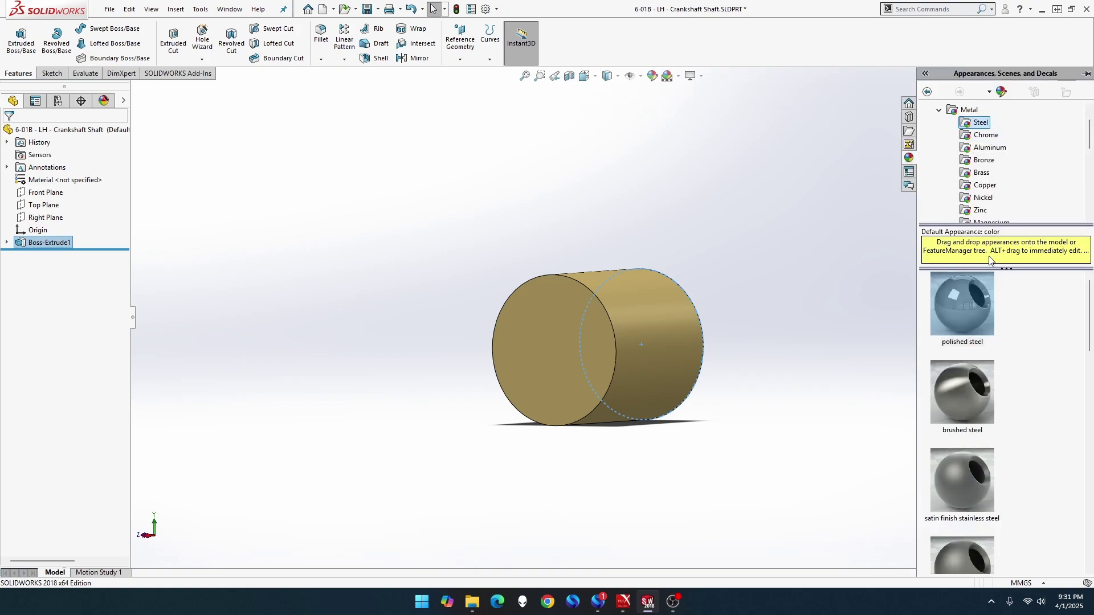
{"action": "left_click_drag", "start_coordinate": [963, 304], "coordinate": [630, 320]}
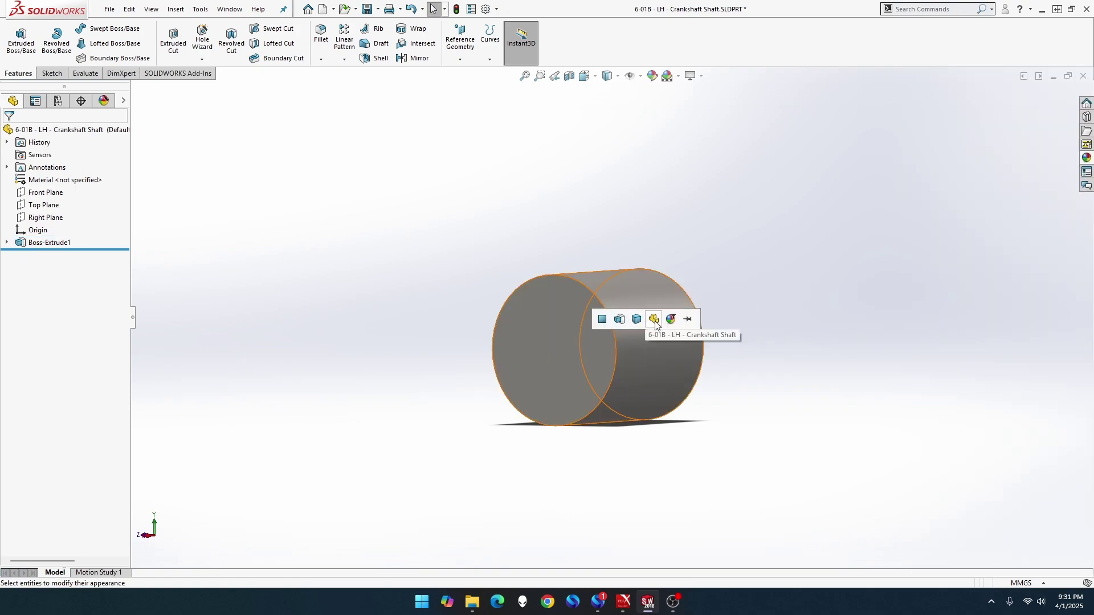
{"action": "left_click", "coordinate": [655, 320]}
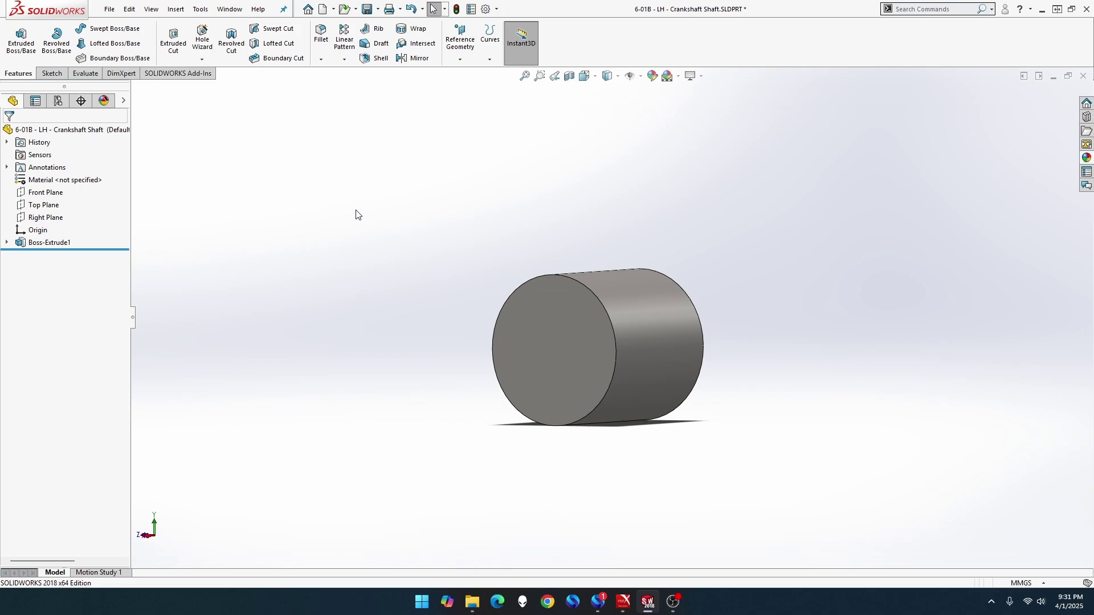
Start a sketch on the cylinder's free end face and draw a circle about 20.23 mm in diameter centred on the origin
{"action": "right_click", "coordinate": [534, 327]}
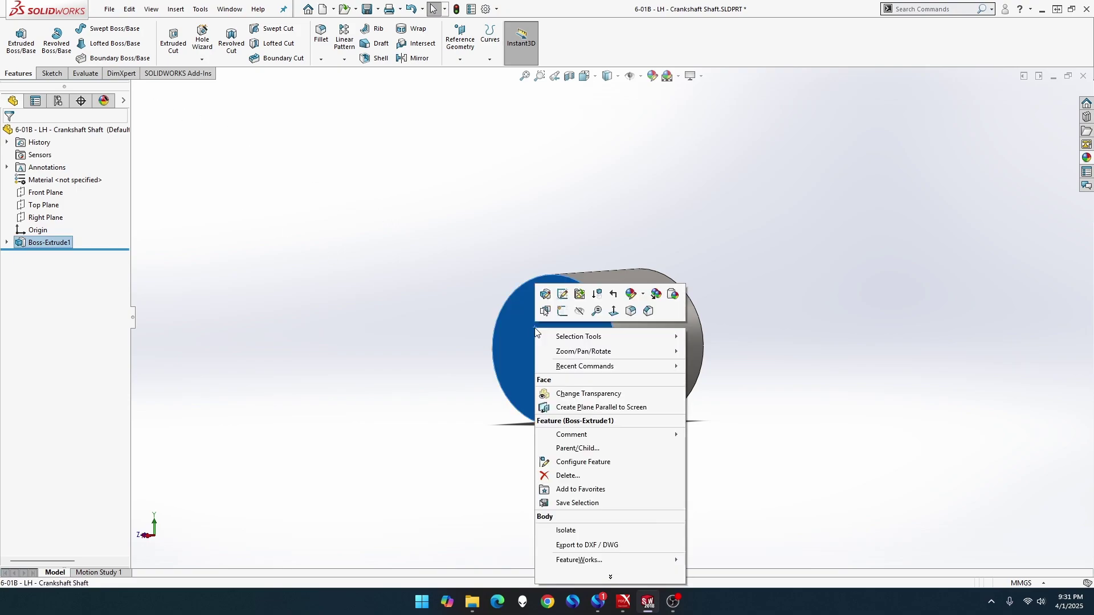
{"action": "left_click", "coordinate": [563, 317]}
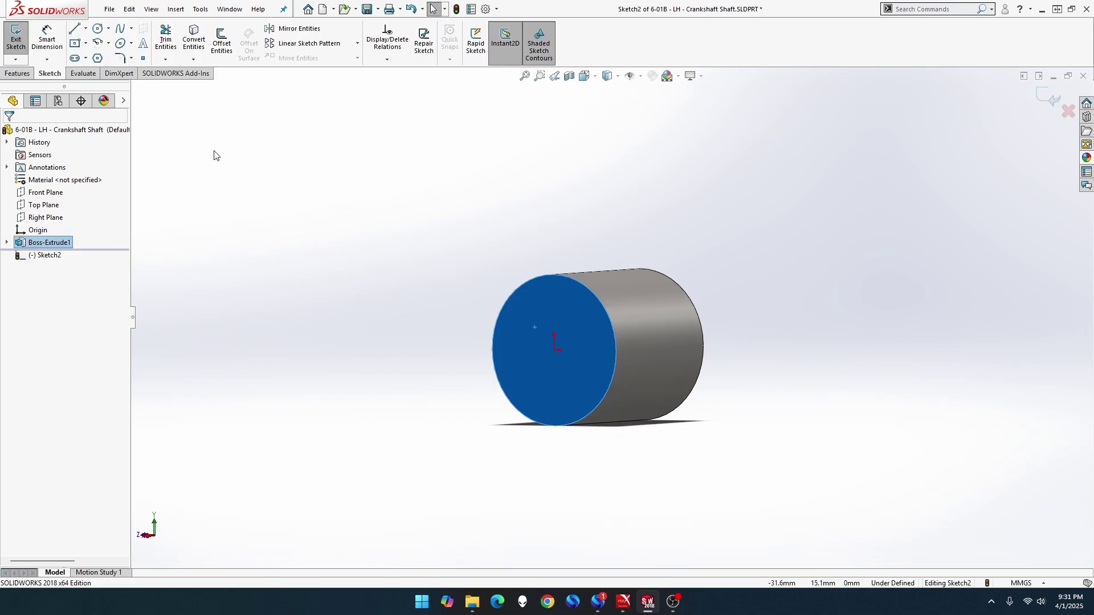
{"action": "left_click", "coordinate": [97, 30]}
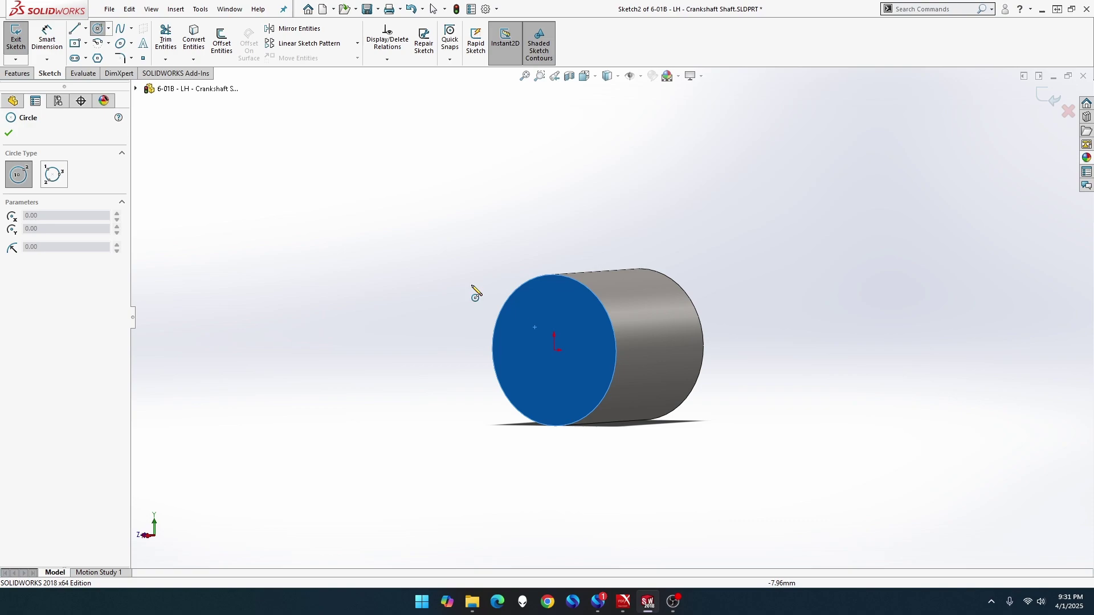
{"action": "left_click", "coordinate": [554, 350]}
{"action": "left_click", "coordinate": [626, 257]}
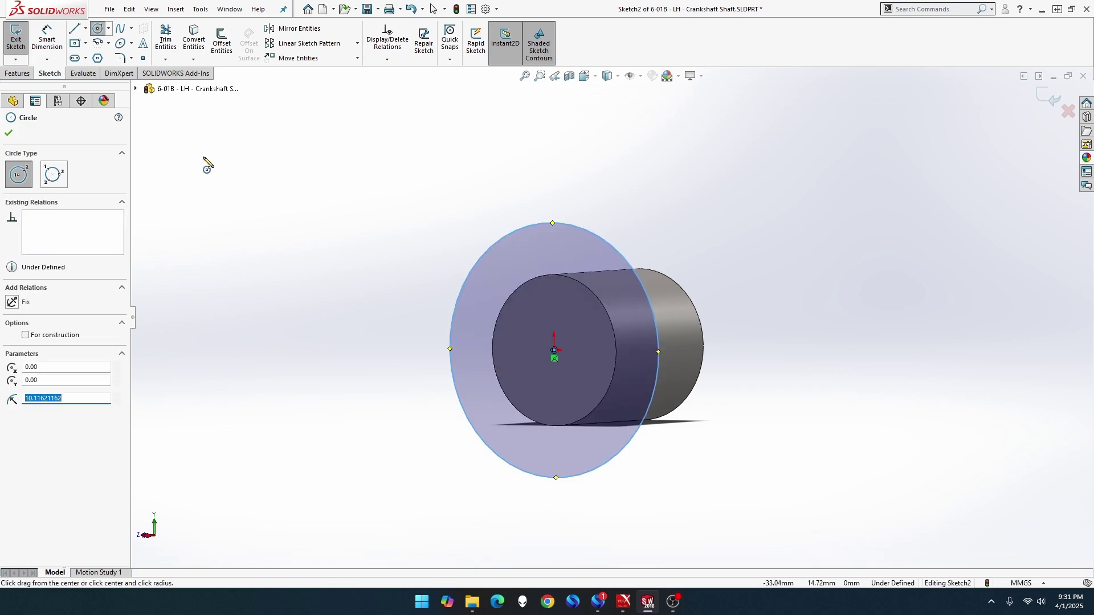
Add a diameter dimension to the circle on the small cylinder's end face and set it to 25 mm
{"action": "left_click", "coordinate": [47, 40]}
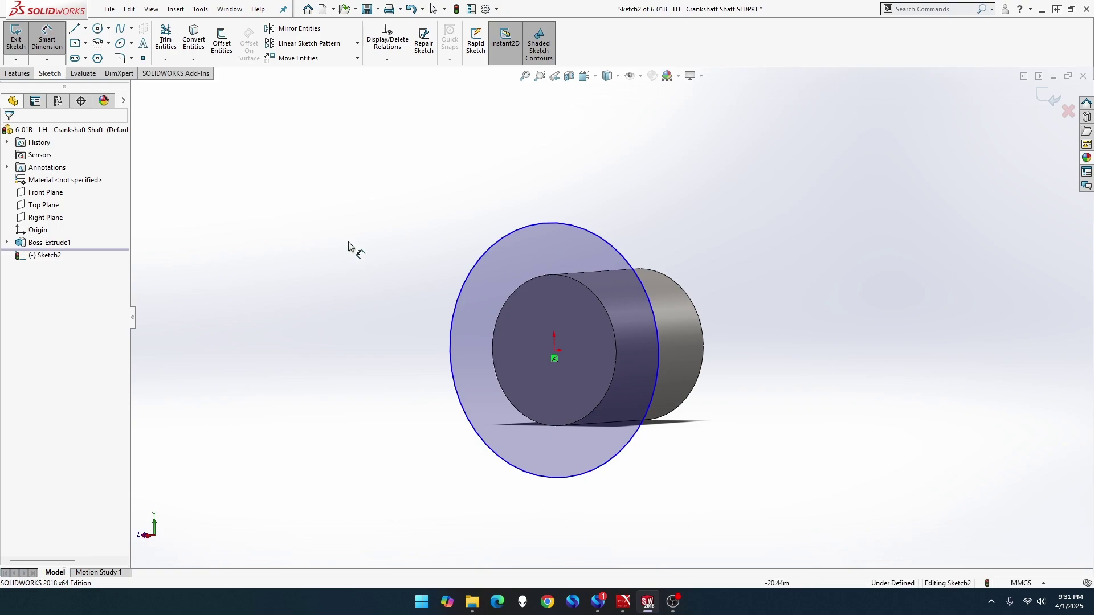
{"action": "left_click", "coordinate": [481, 258]}
{"action": "left_click", "coordinate": [360, 171]}
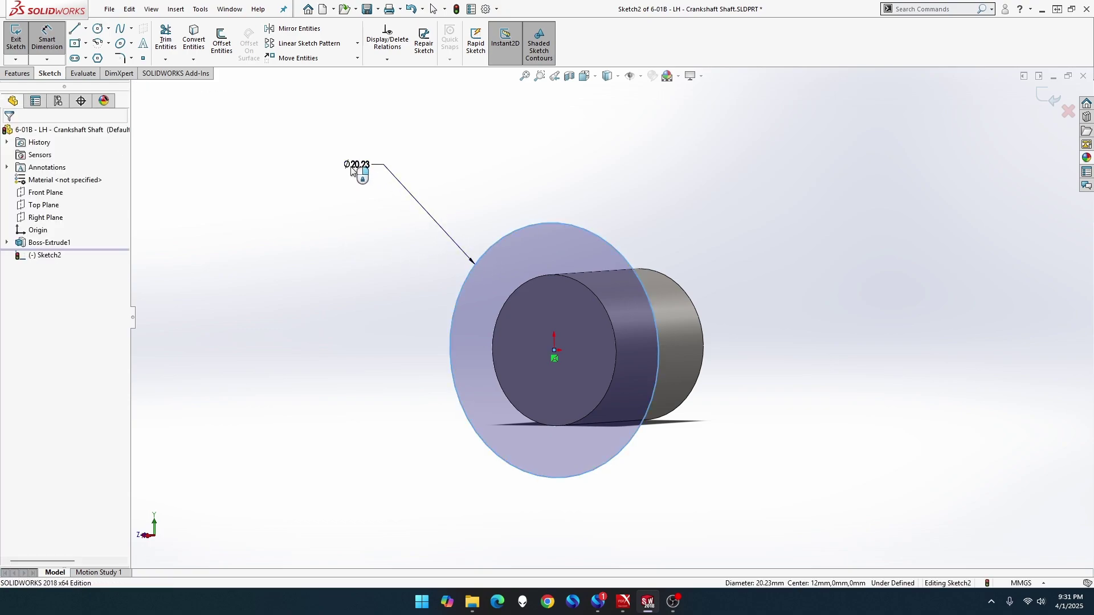
{"action": "type", "text": "25"}
{"action": "key", "text": "Return"}
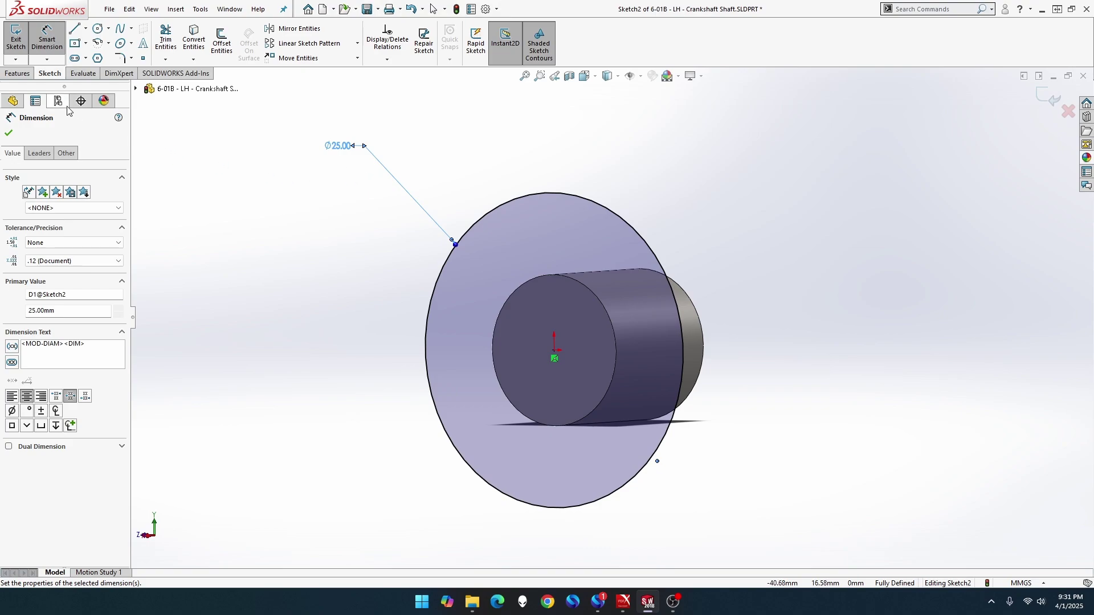
Extrude the 25 mm circle 71.5 mm away from the small cylinder, merging it with the existing body
{"action": "left_click", "coordinate": [21, 47]}
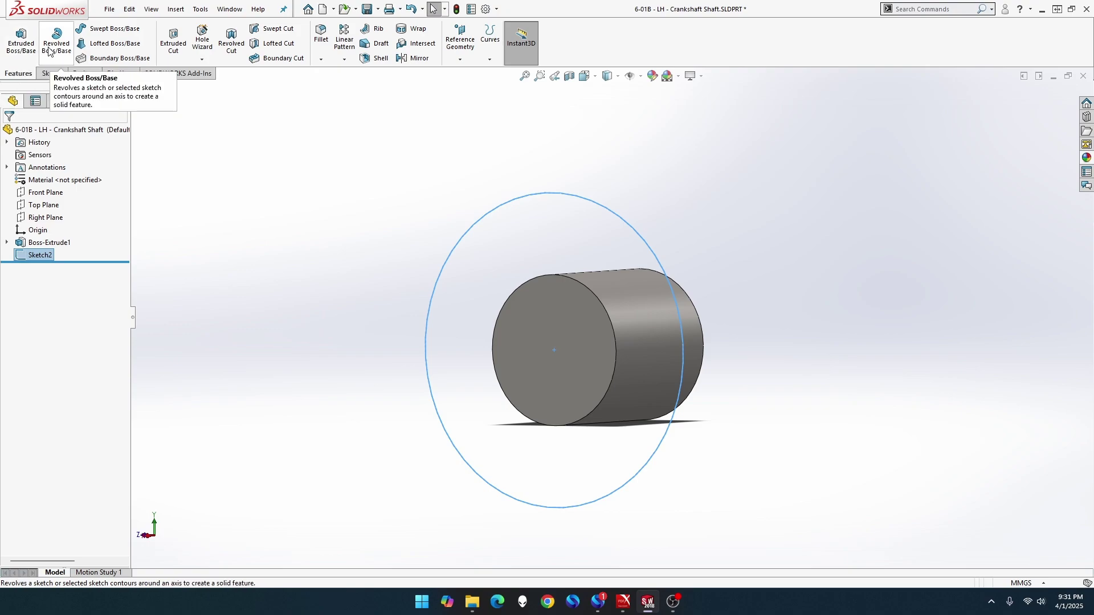
{"action": "left_click", "coordinate": [25, 48]}
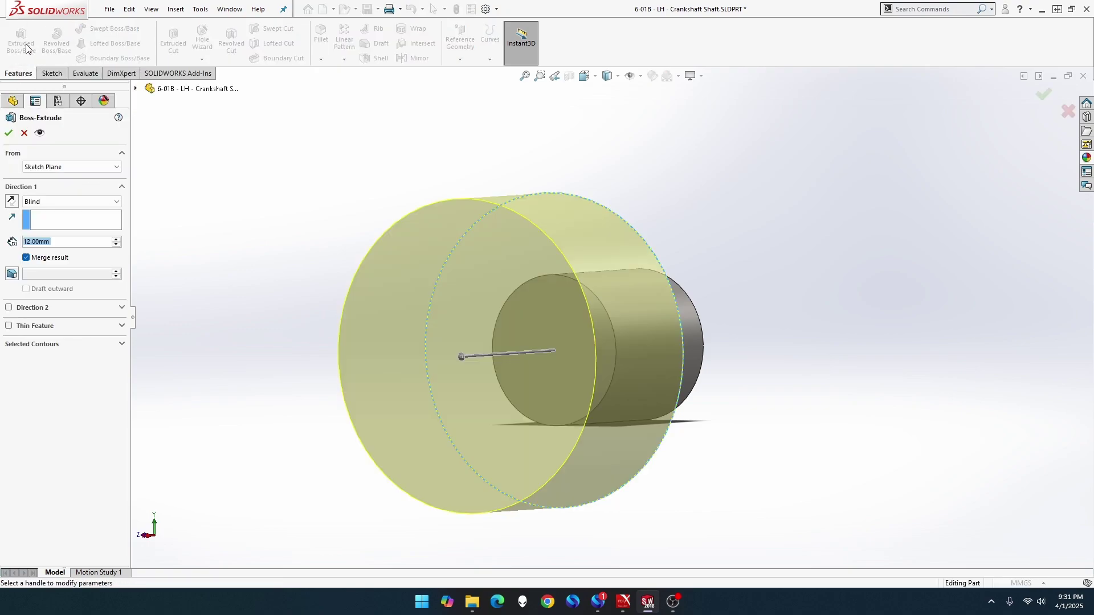
{"action": "type", "text": "71.5"}
{"action": "key", "text": "Return"}
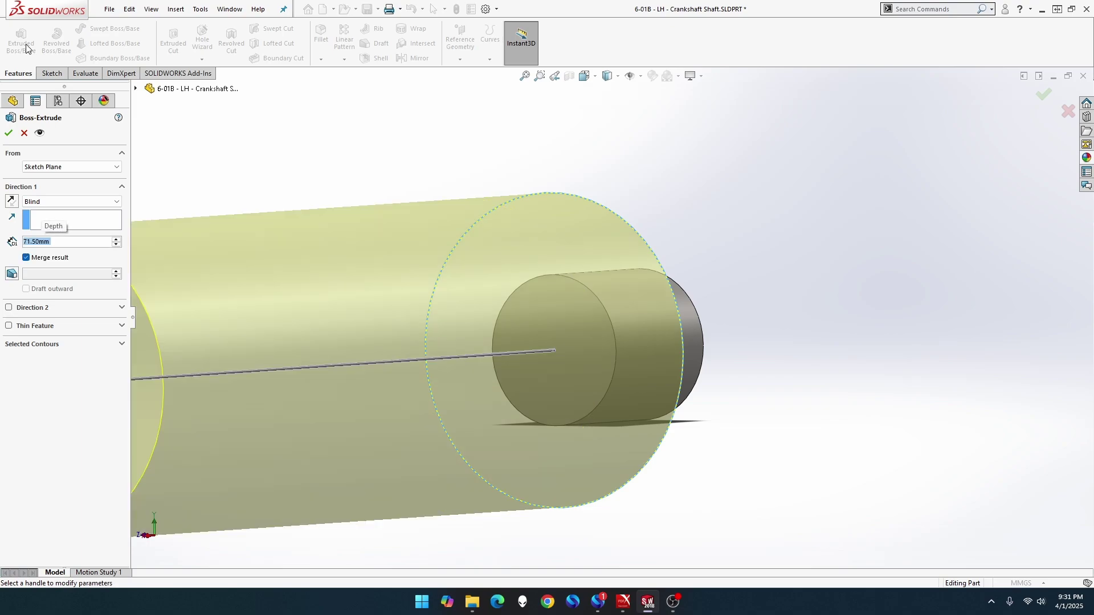
{"action": "left_click", "coordinate": [8, 133]}
{"action": "key", "text": "f"}
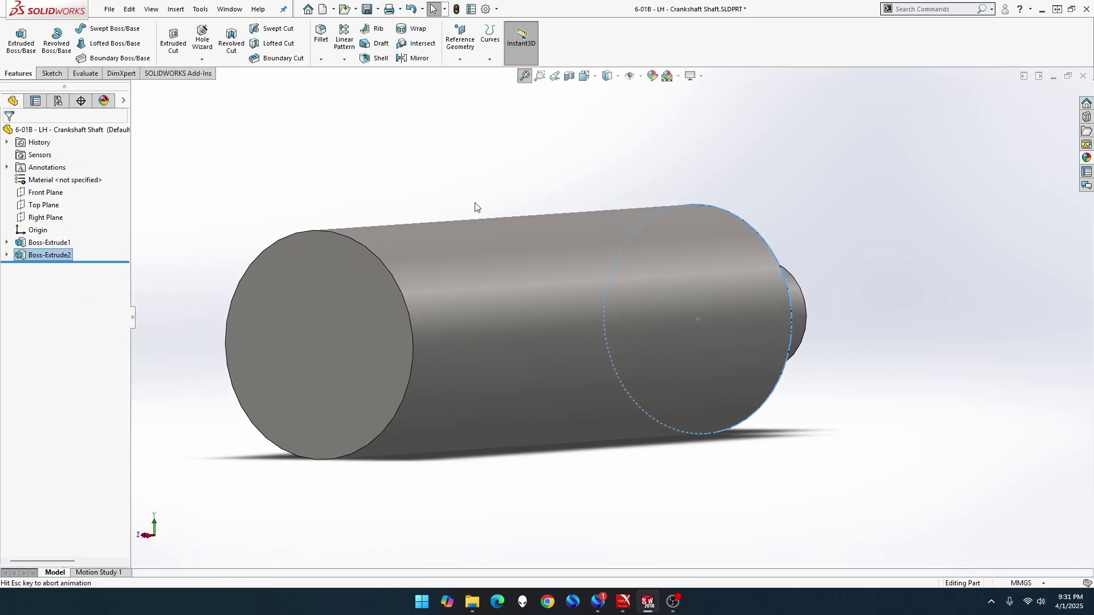
Start a sketch on the 25 mm section's free end face and draw an origin-centred circle about 13.67 mm in diameter
{"action": "right_click", "coordinate": [446, 318]}
{"action": "left_click", "coordinate": [473, 298]}
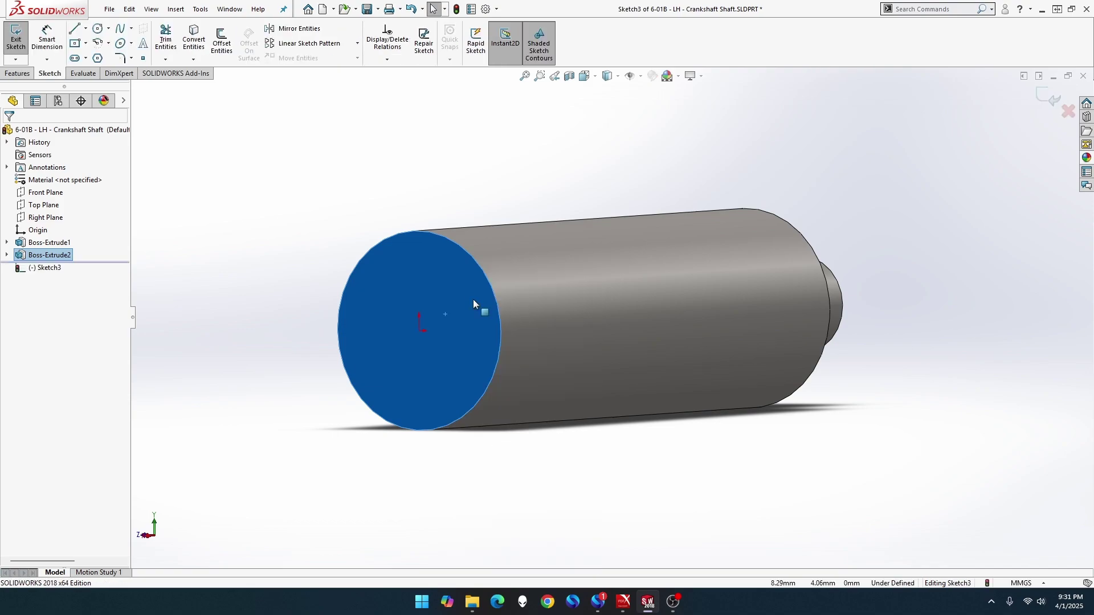
{"action": "left_click", "coordinate": [98, 28]}
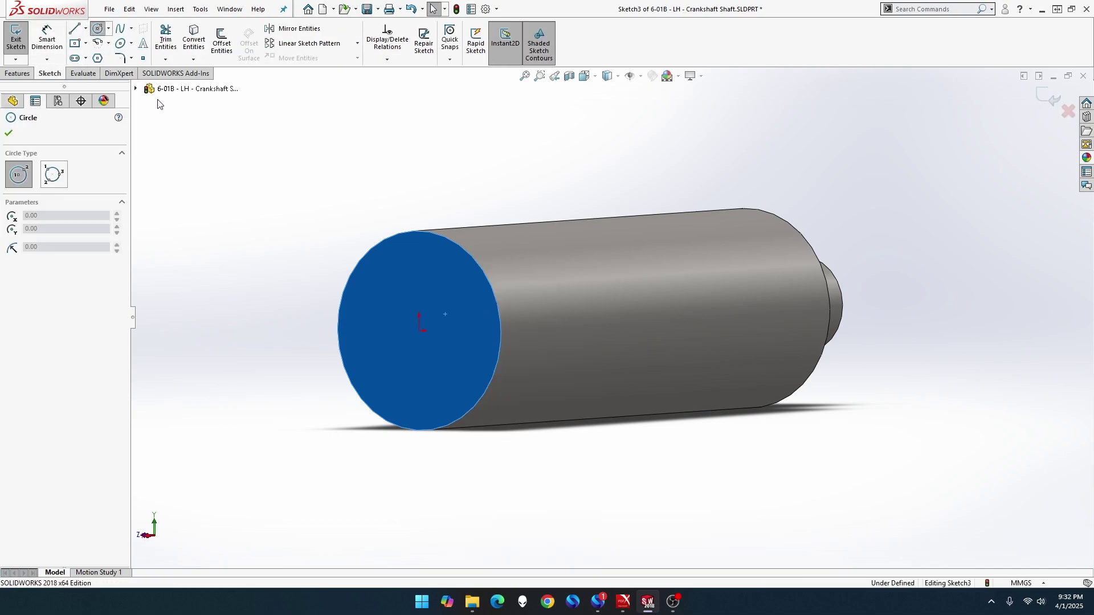
{"action": "left_click_drag", "start_coordinate": [419, 331], "coordinate": [445, 285]}
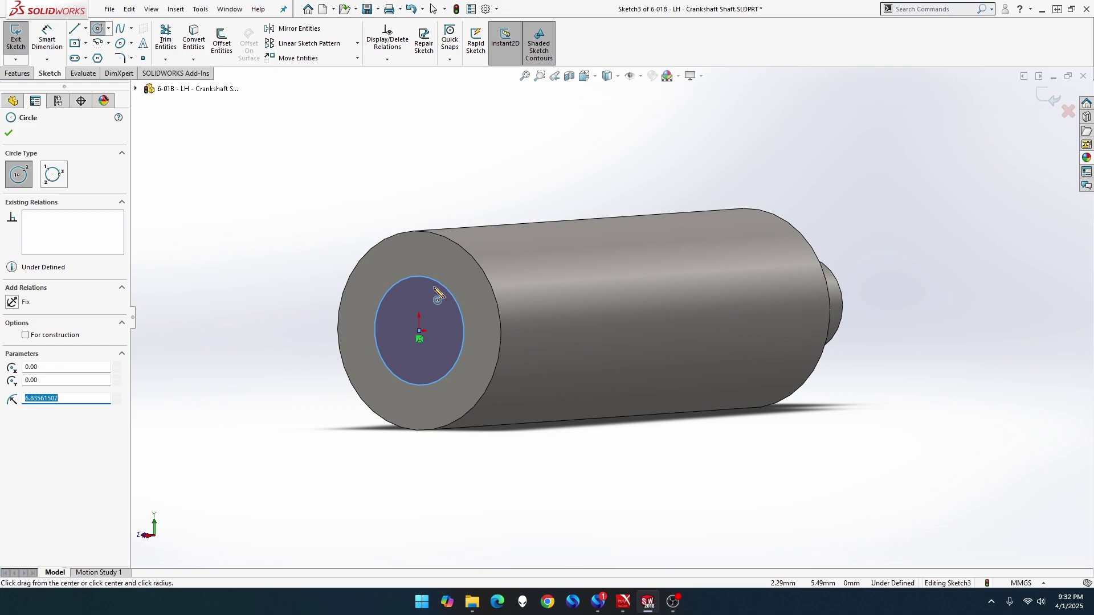
Add a diameter dimension to the circle on the 25 mm section's end face and set it to 22 mm
{"action": "left_click", "coordinate": [46, 38]}
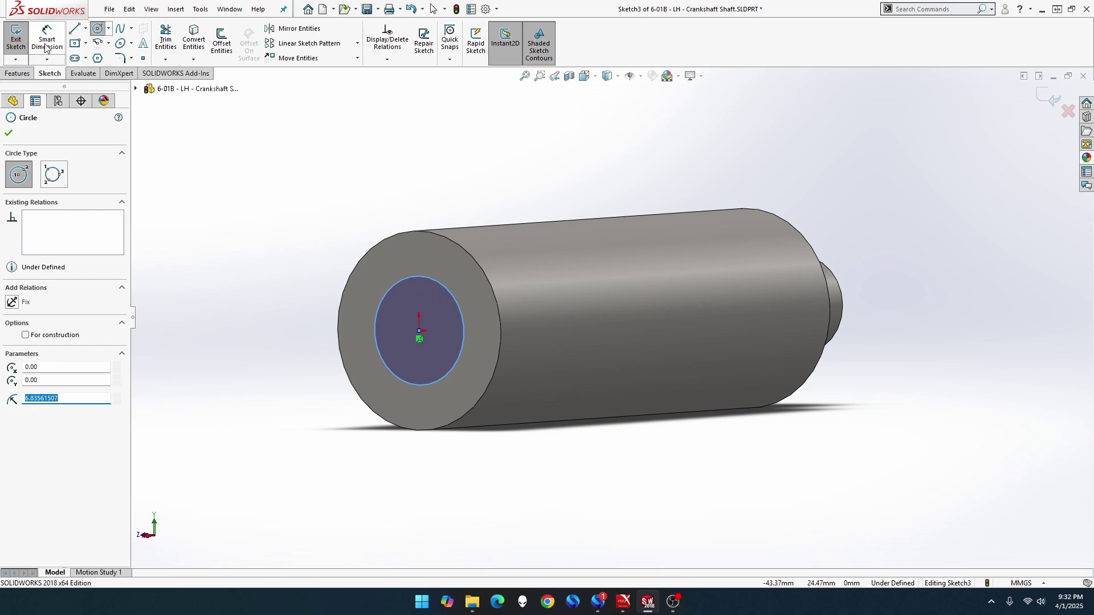
{"action": "left_click", "coordinate": [388, 288]}
{"action": "left_click", "coordinate": [291, 195]}
{"action": "type", "text": "2"}
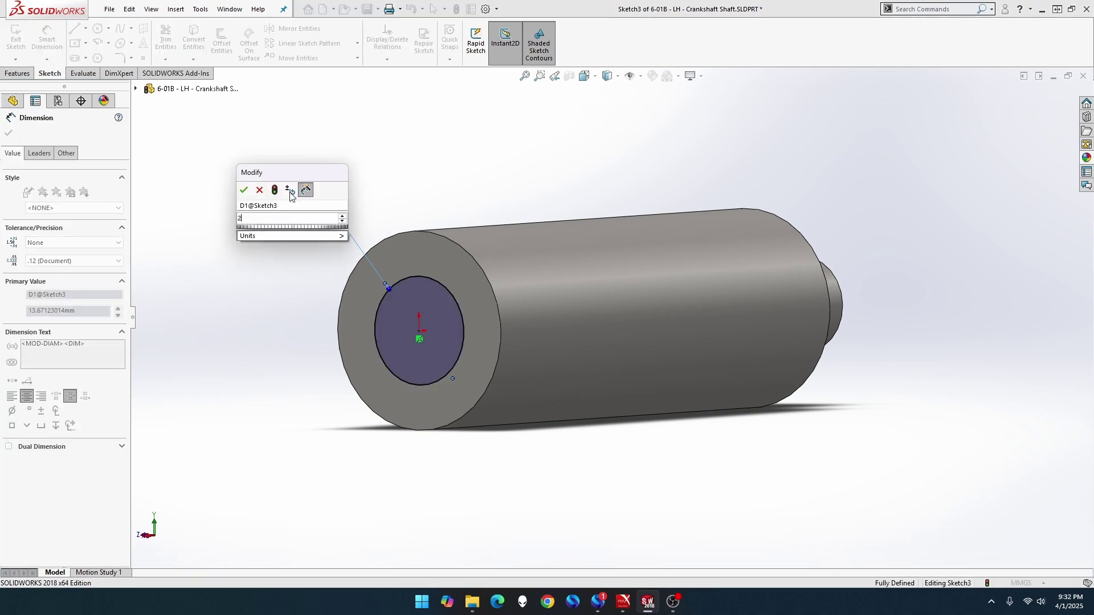
{"action": "type", "text": "2"}
{"action": "key", "text": "Return"}
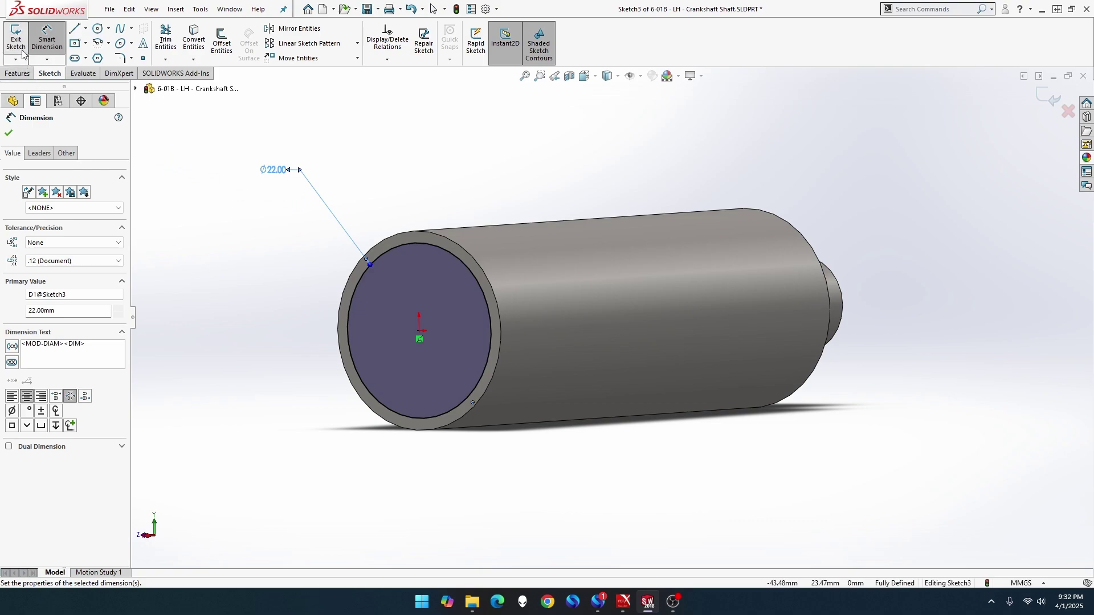
Extrude the 22 mm circle 60 mm outward from the 25 mm section, merging it with the shaft
{"action": "left_click", "coordinate": [25, 72]}
{"action": "left_click", "coordinate": [22, 50]}
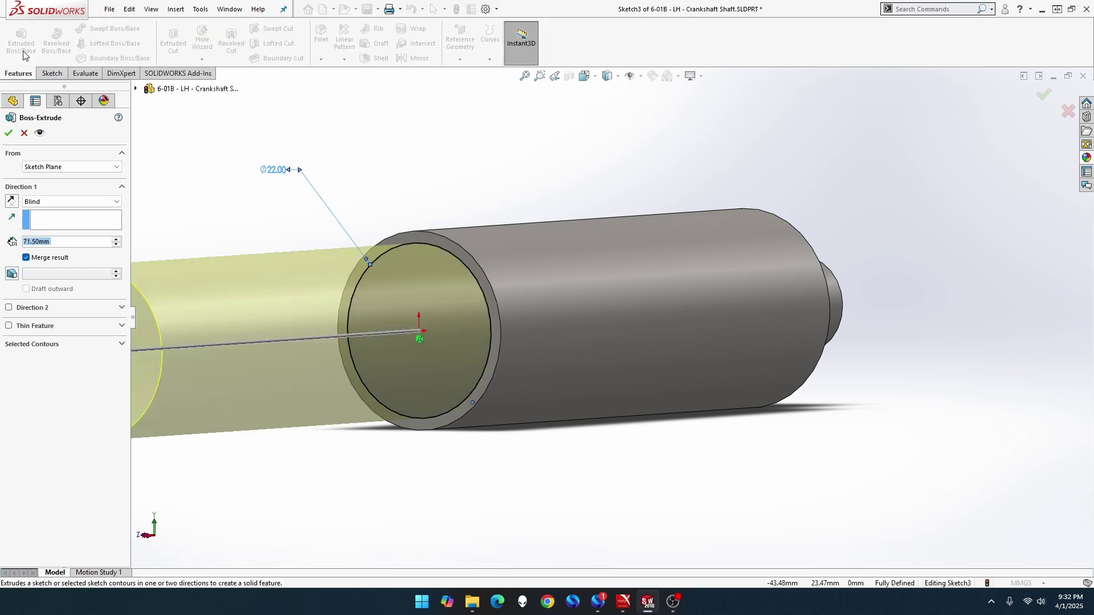
{"action": "type", "text": "60"}
{"action": "key", "text": "Return"}
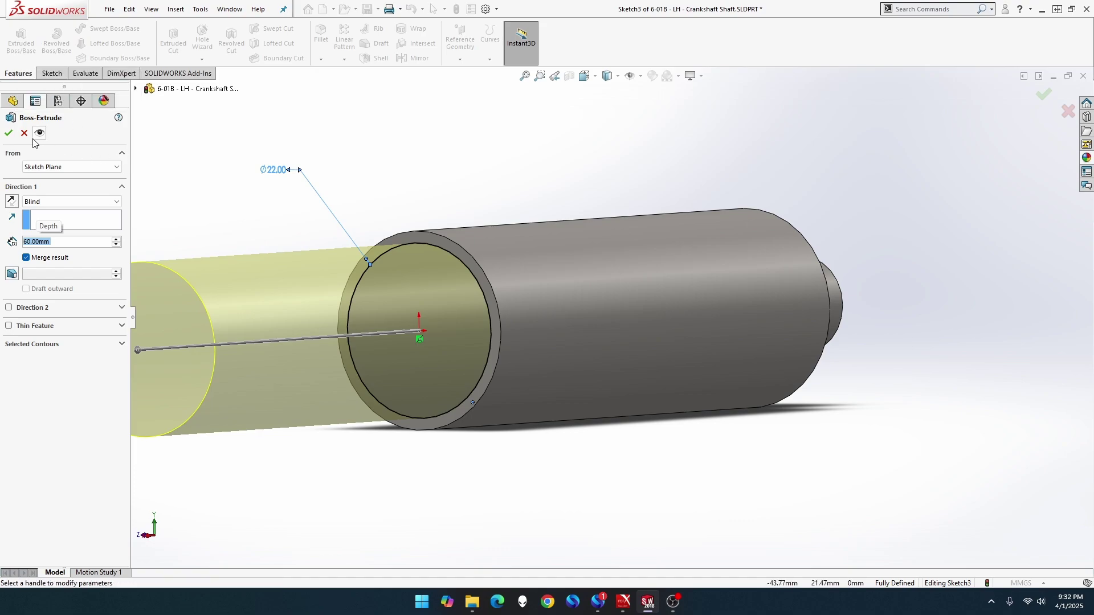
{"action": "left_click", "coordinate": [9, 132]}
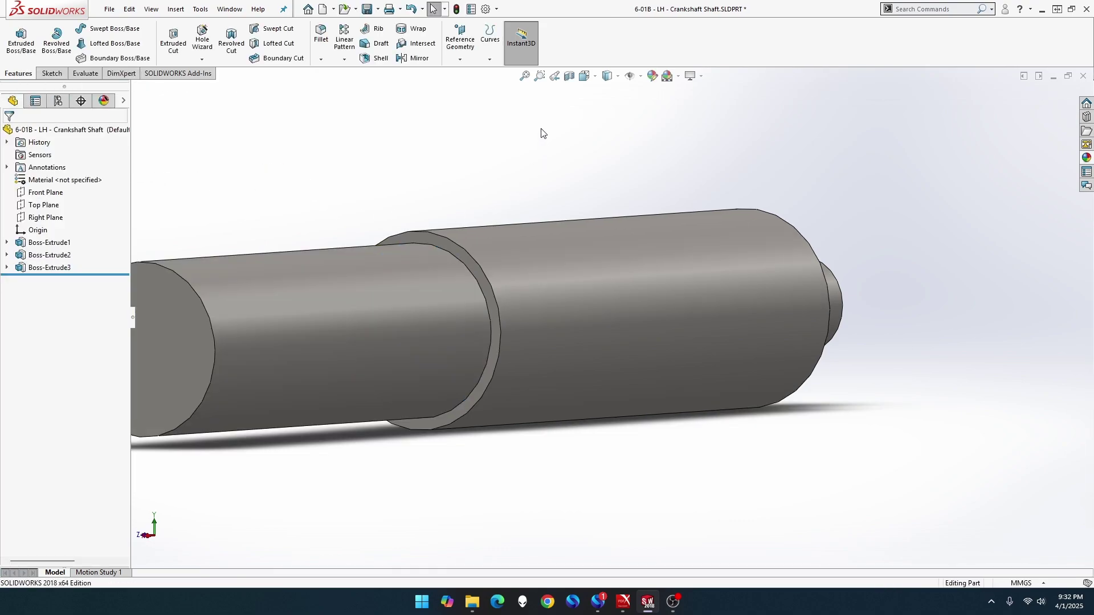
Start a sketch on the Front Plane and draw a circle about 8.6 mm in diameter on the 22 mm section, near the 25 mm section
{"action": "scroll", "coordinate": [515, 174], "scroll_direction": "up", "scroll_amount": 3}
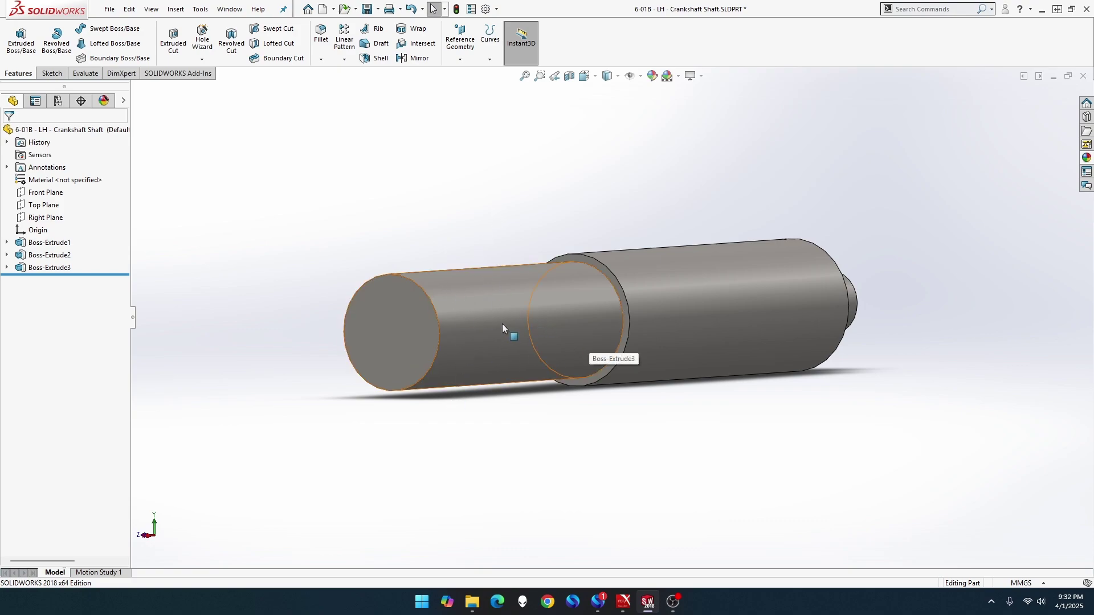
{"action": "right_click", "coordinate": [49, 195]}
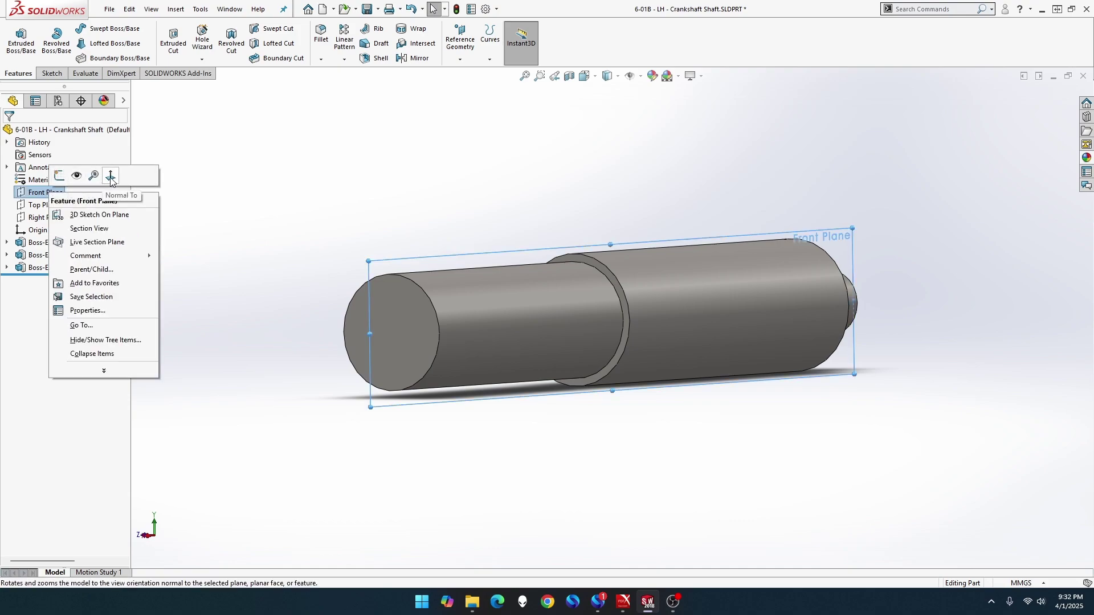
{"action": "left_click", "coordinate": [111, 182]}
{"action": "right_click", "coordinate": [59, 190]}
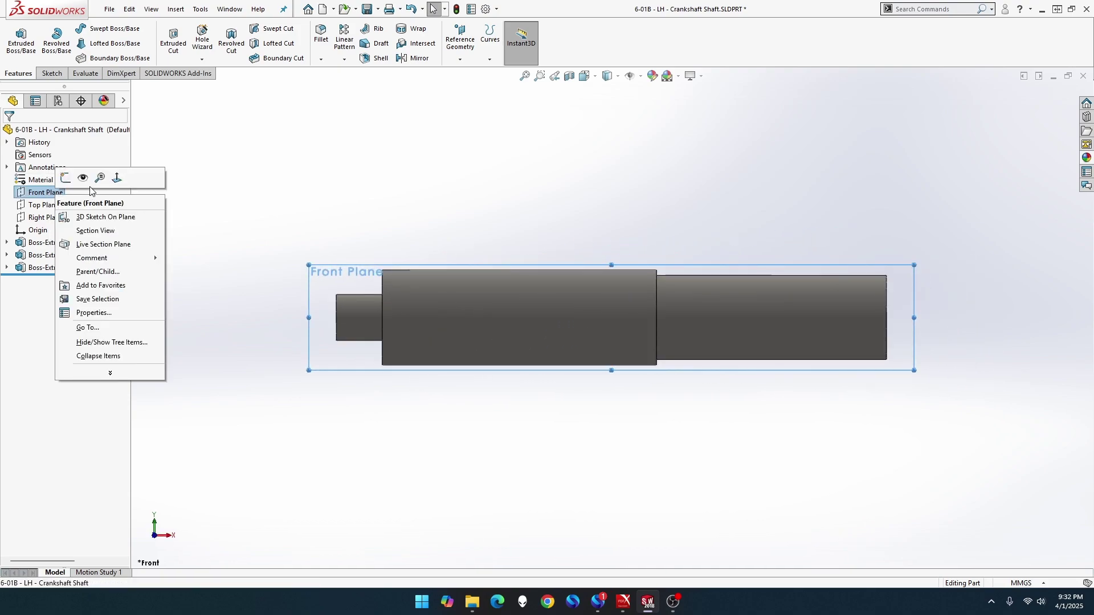
{"action": "left_click", "coordinate": [110, 182]}
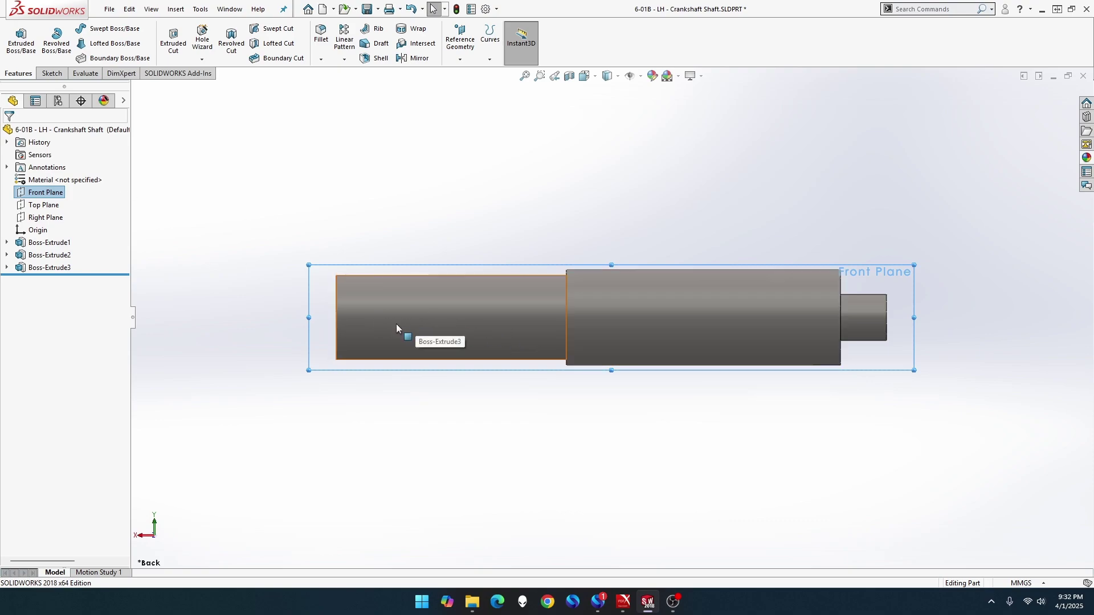
{"action": "right_click", "coordinate": [58, 199]}
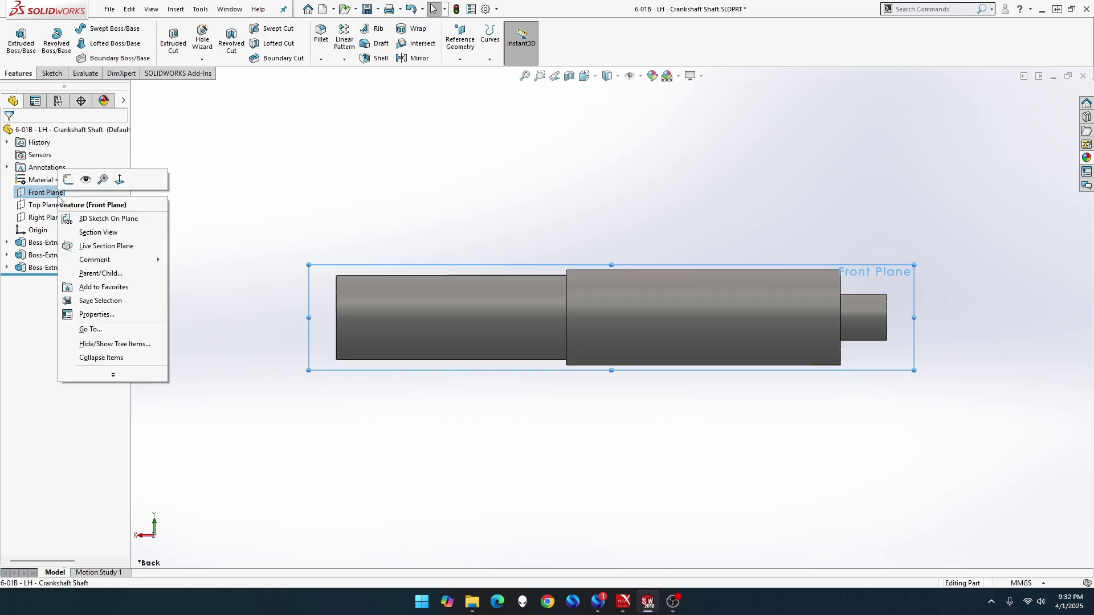
{"action": "left_click", "coordinate": [72, 183]}
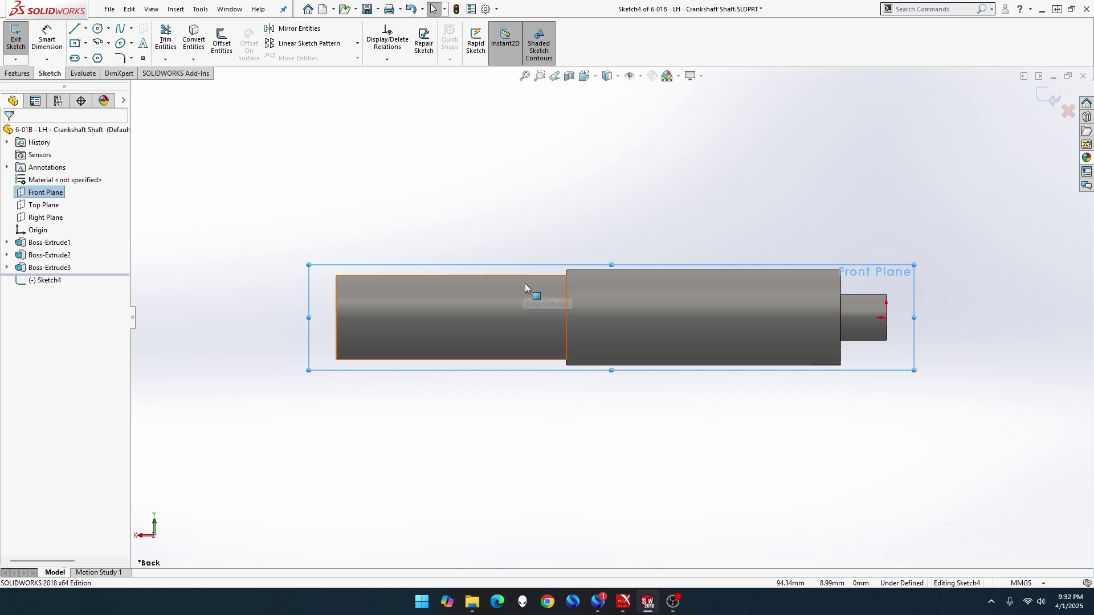
{"action": "scroll", "coordinate": [525, 285], "scroll_direction": "down", "scroll_amount": 2}
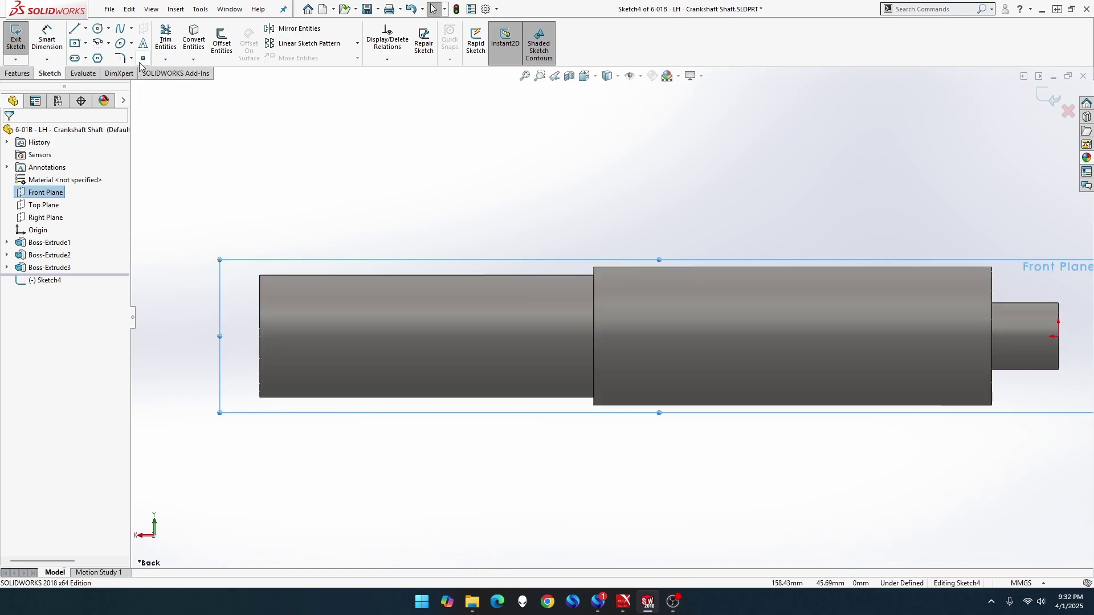
{"action": "left_click", "coordinate": [98, 28]}
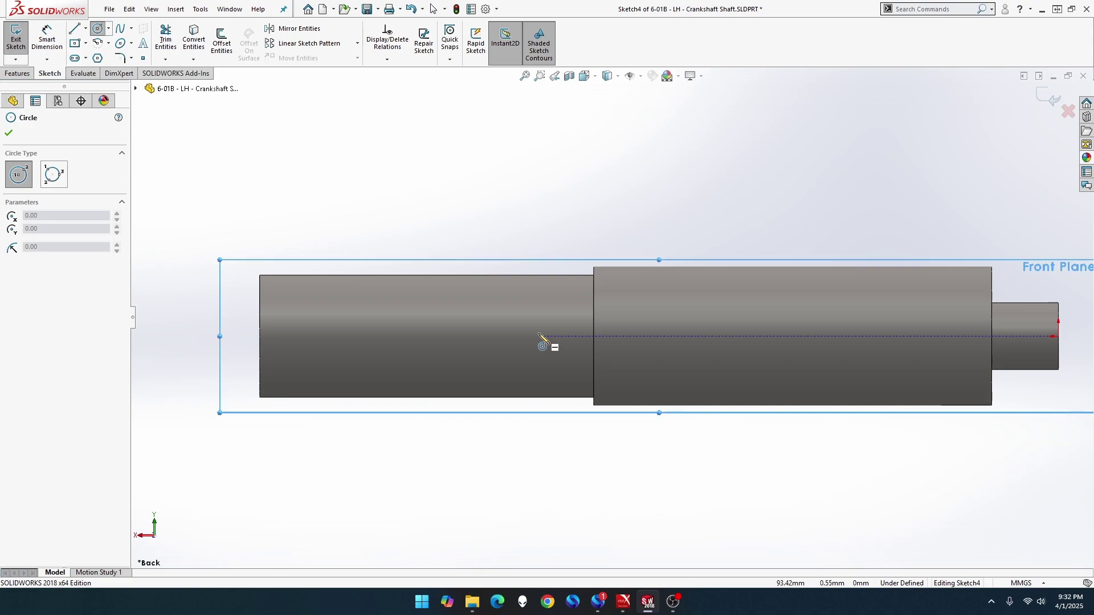
{"action": "left_click_drag", "start_coordinate": [539, 336], "coordinate": [522, 320]}
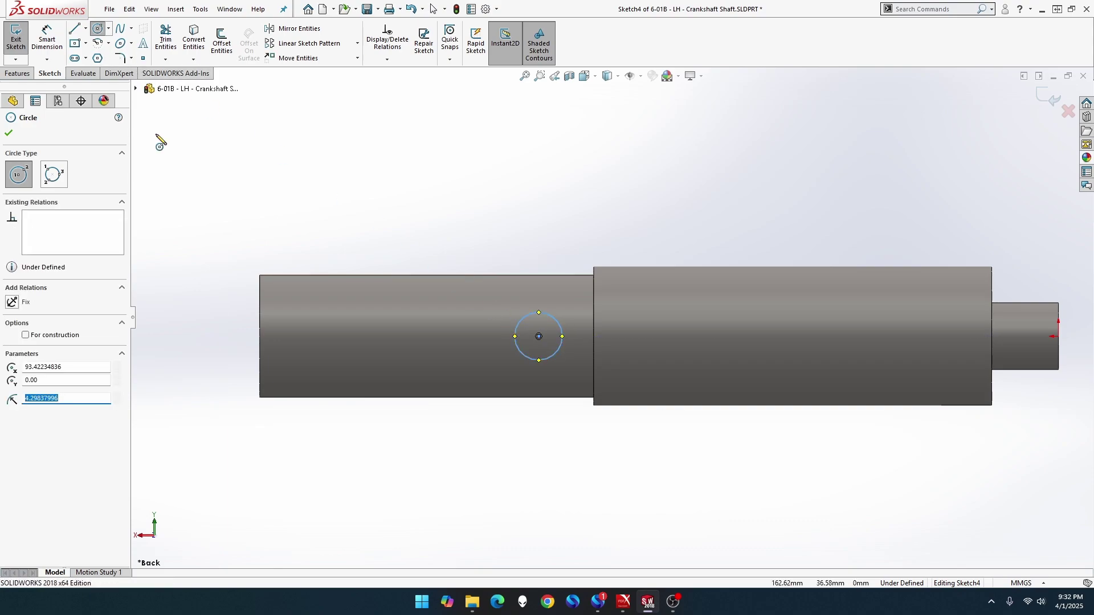
{"action": "key", "text": "Escape"}
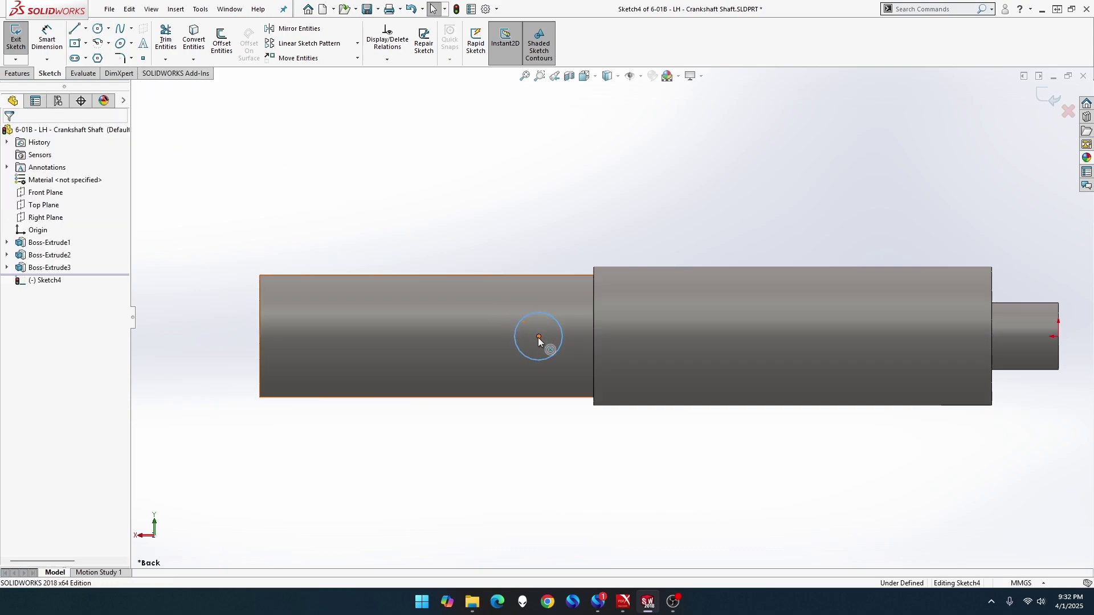
Add a horizontal relation between the circle's centre and the origin
{"action": "left_click", "coordinate": [539, 336]}
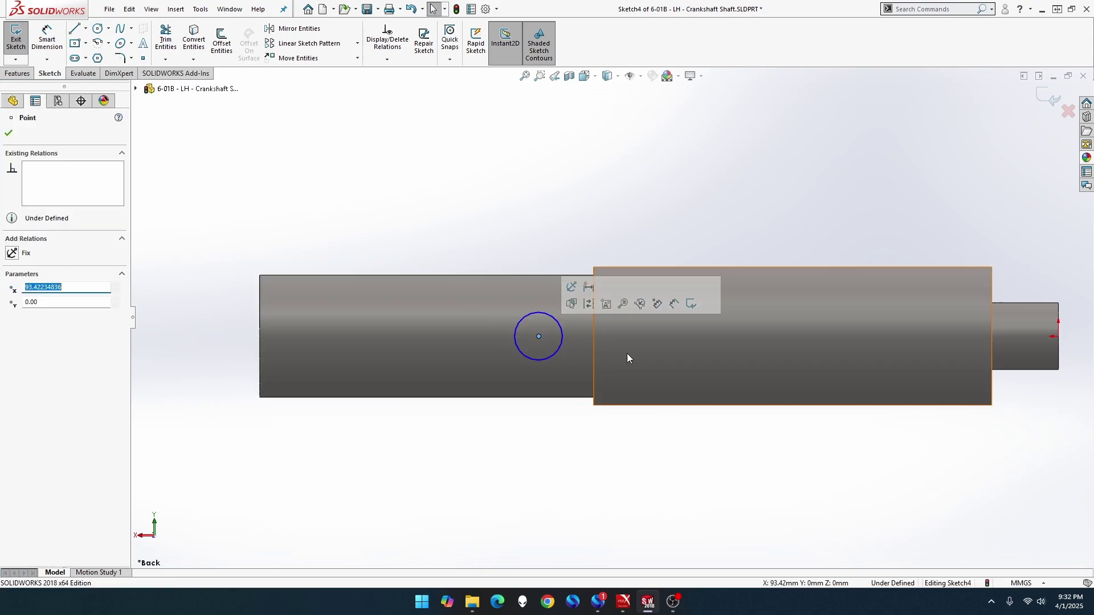
{"action": "left_click", "coordinate": [1058, 337], "text": "ctrl"}
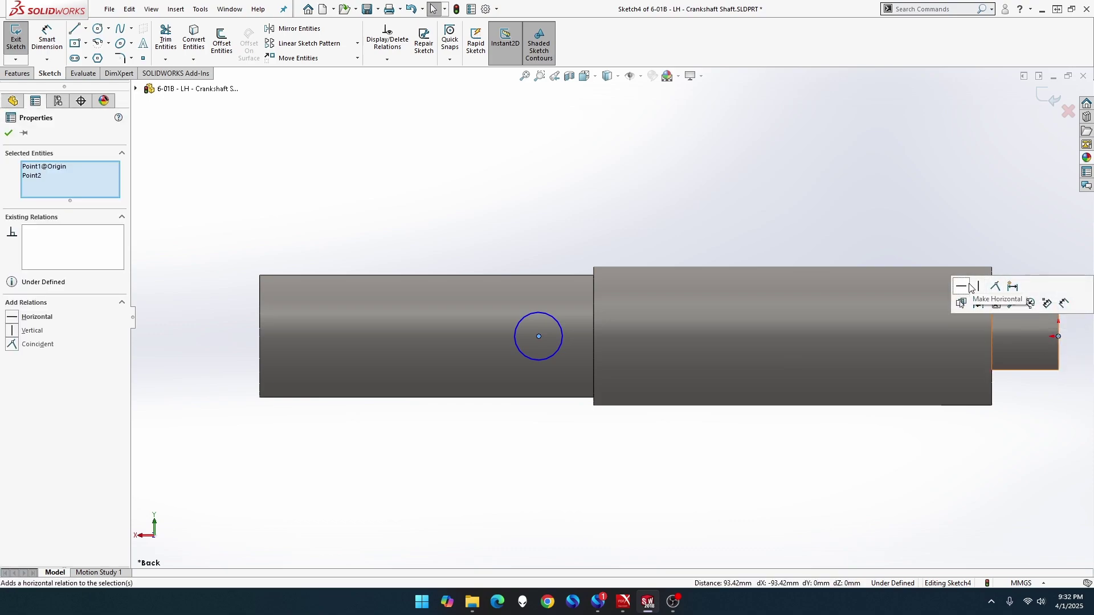
{"action": "left_click", "coordinate": [962, 286]}
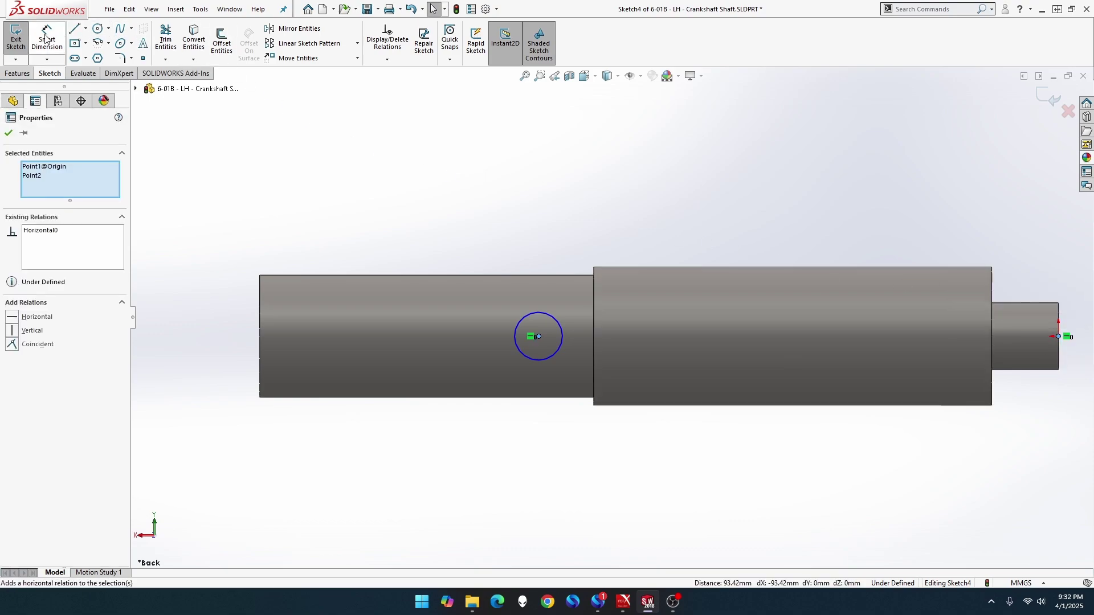
Add a diameter dimension to the Front Plane circle and set it to 6 mm
{"action": "left_click", "coordinate": [164, 130]}
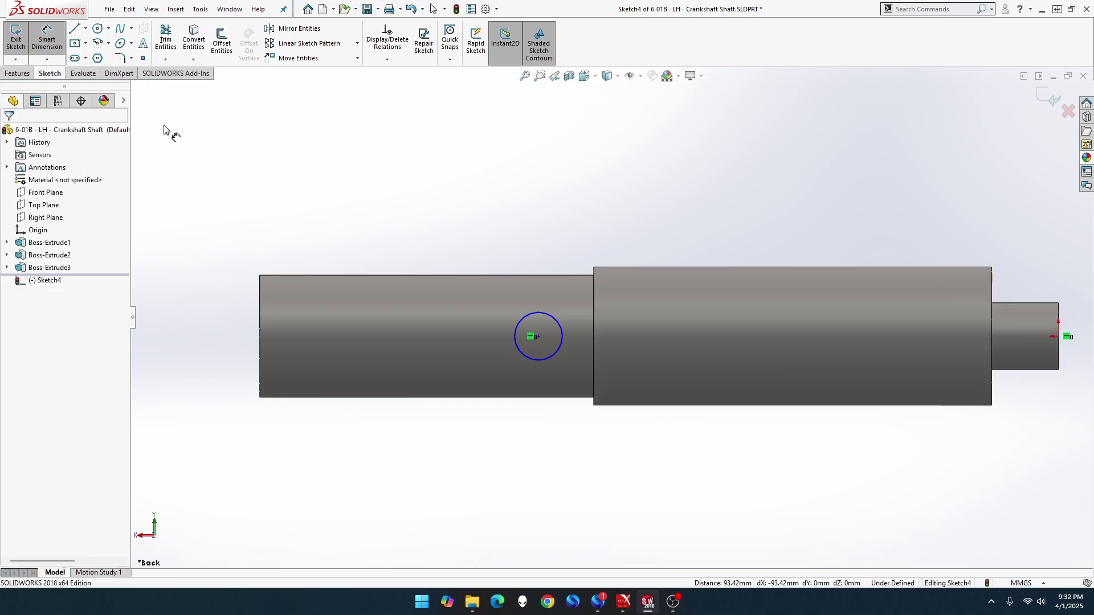
{"action": "left_click", "coordinate": [548, 317]}
{"action": "left_click", "coordinate": [373, 196]}
{"action": "type", "text": "6"}
{"action": "key", "text": "Return"}
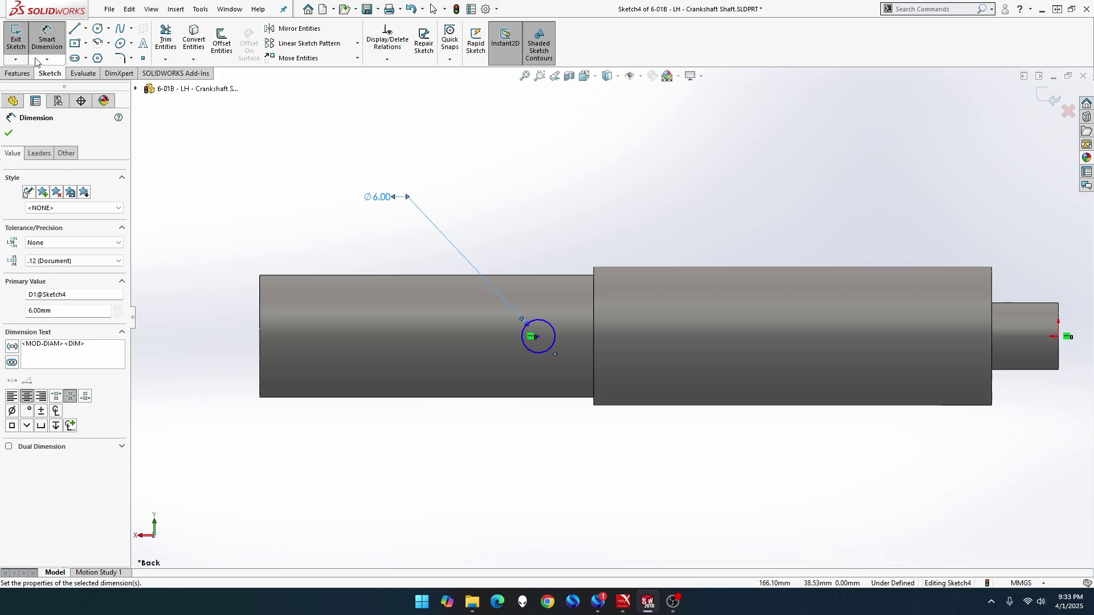
Dimension the circle's centre from the 22 mm section's free end and set the distance to 51 mm
{"action": "left_click", "coordinate": [260, 398]}
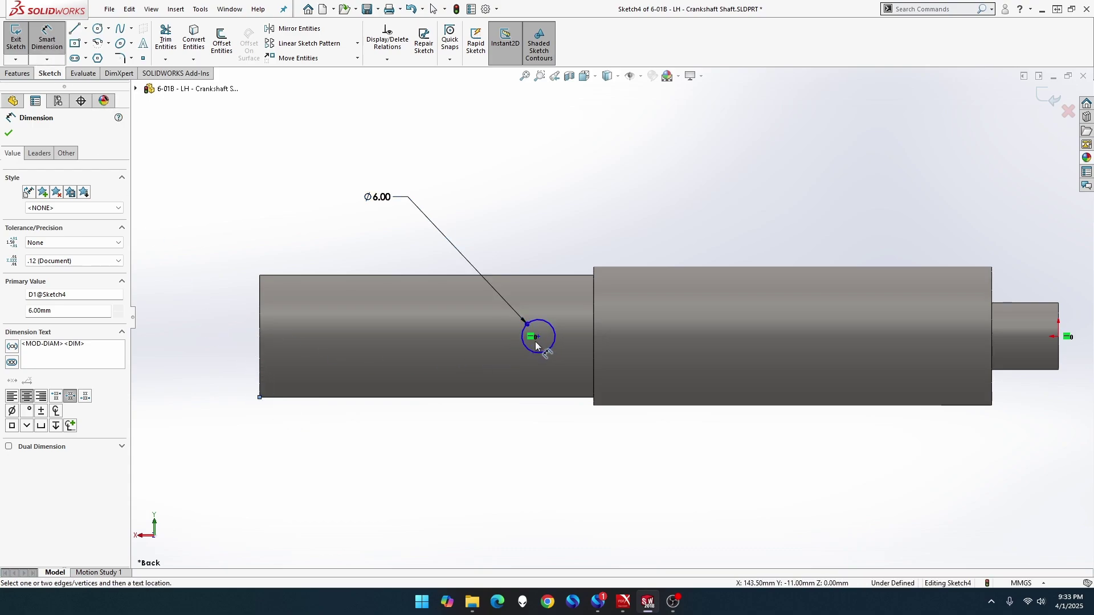
{"action": "left_click", "coordinate": [539, 337]}
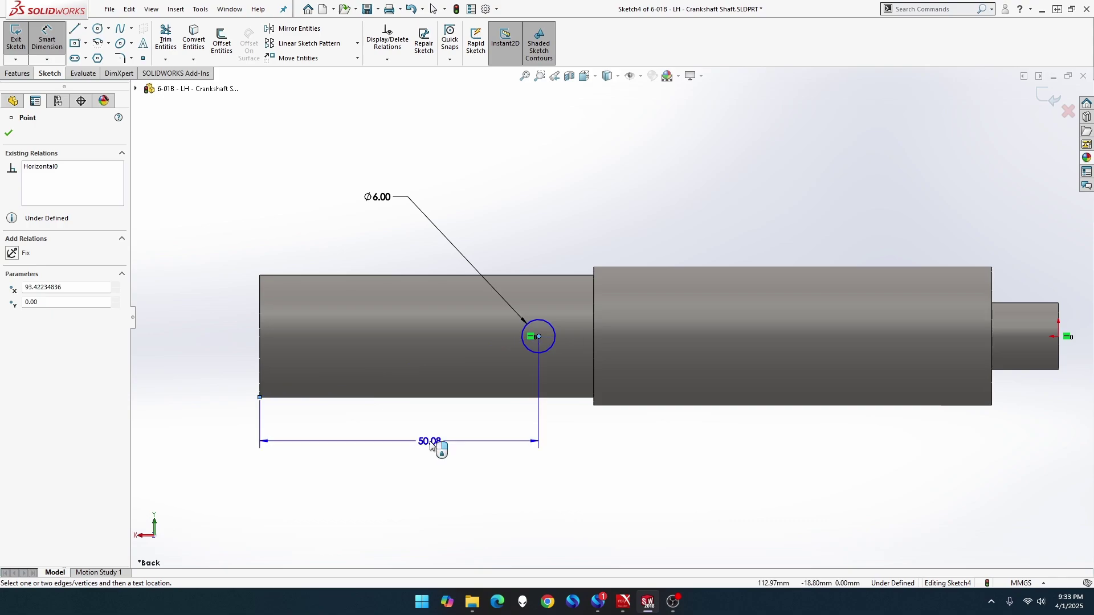
{"action": "left_click", "coordinate": [413, 445]}
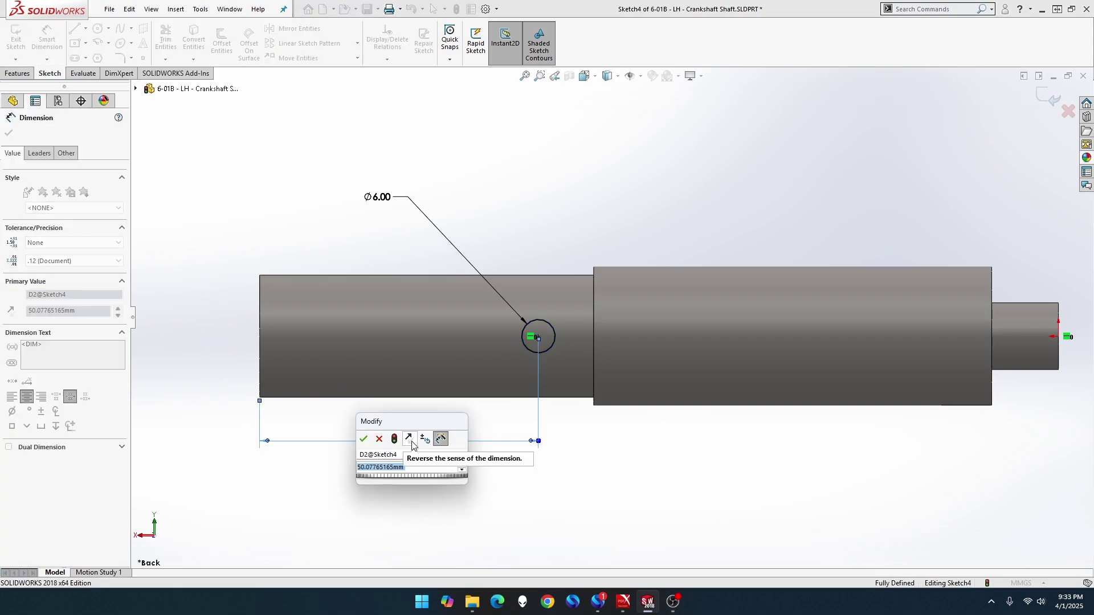
{"action": "type", "text": "51"}
{"action": "key", "text": "Return"}
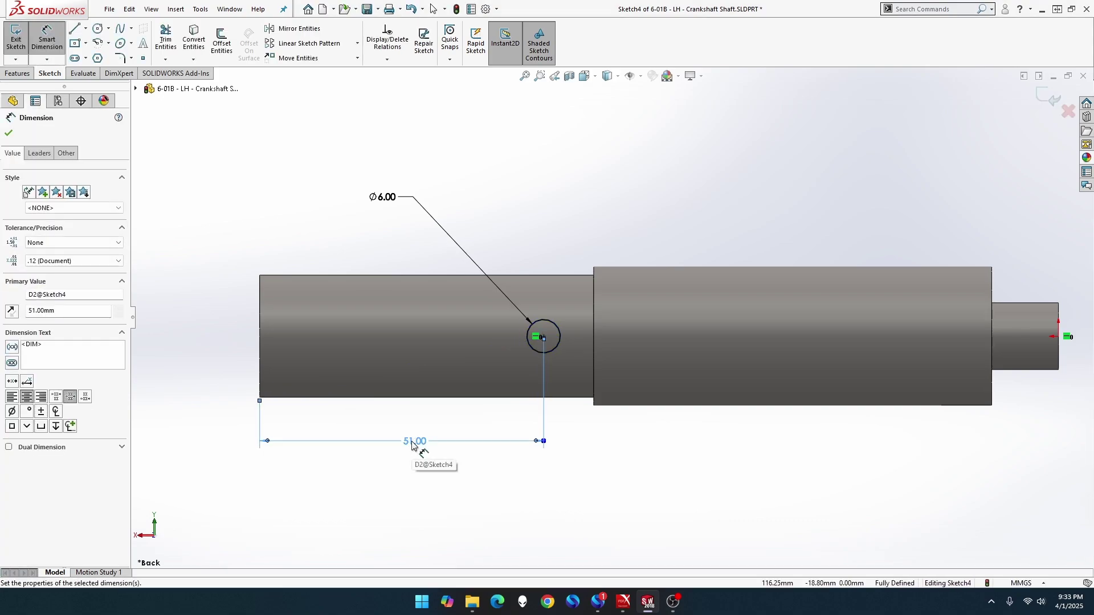
Cut the 6 mm circle through the shaft with an Extruded Cut set to Through All in both directions
{"action": "middle_click_drag", "start_coordinate": [273, 285], "coordinate": [417, 317]}
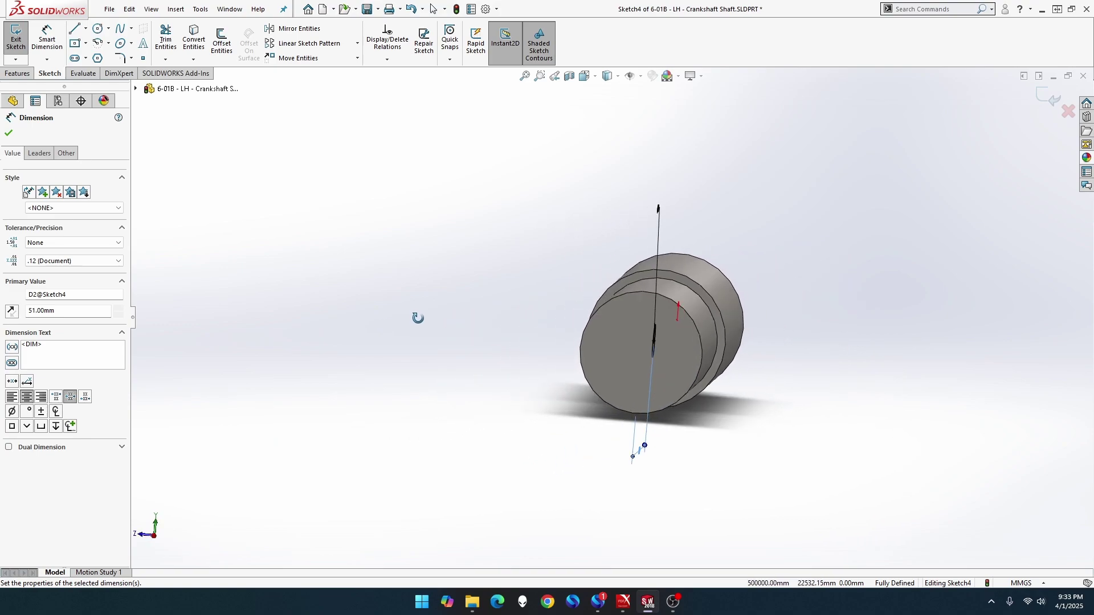
{"action": "left_click", "coordinate": [18, 73]}
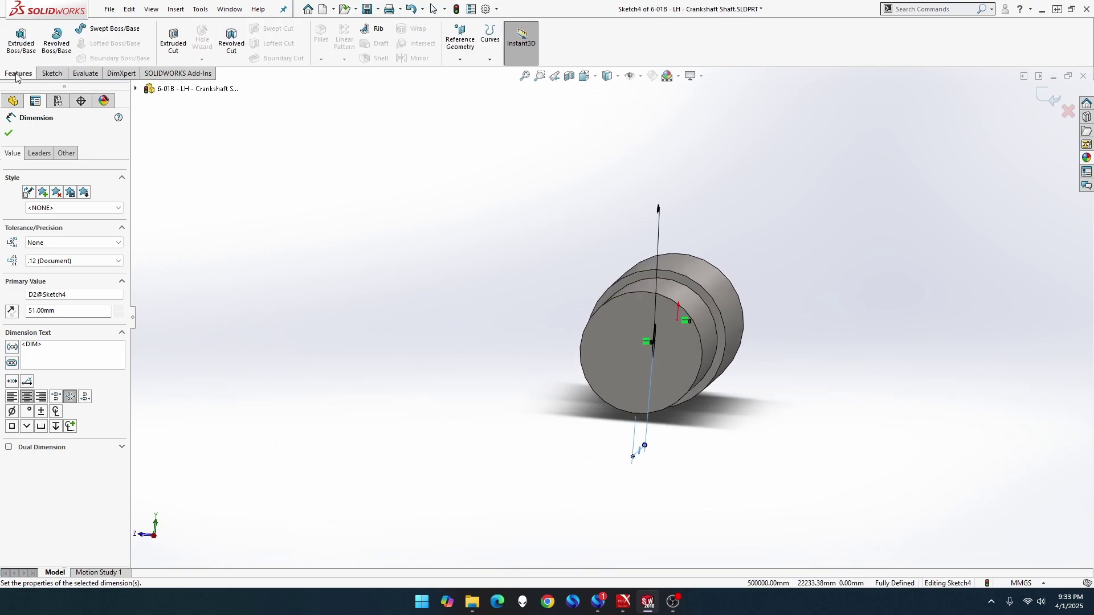
{"action": "left_click", "coordinate": [168, 50]}
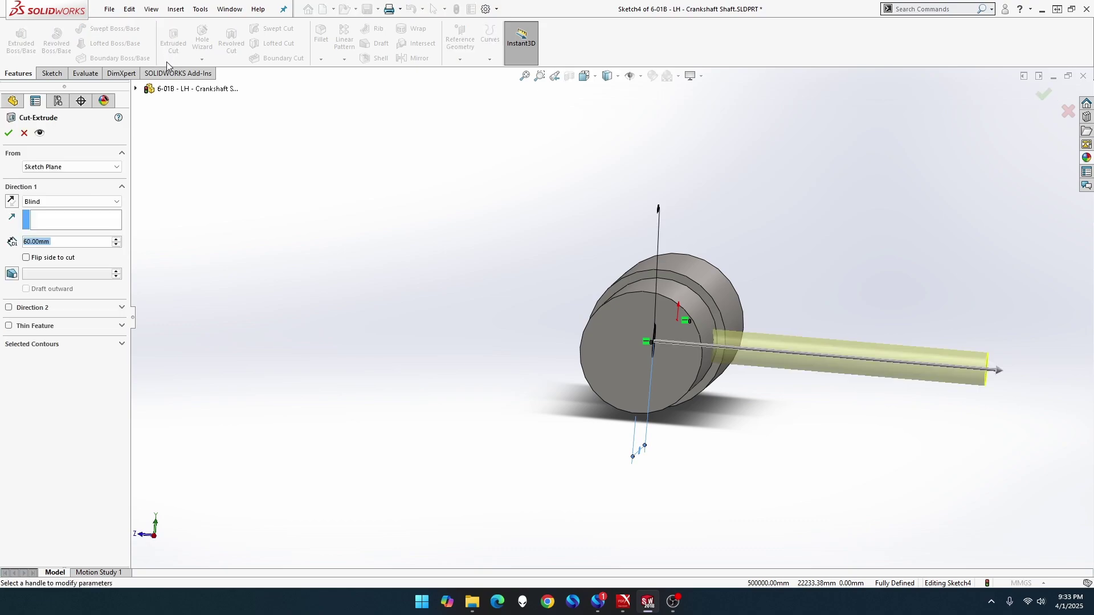
{"action": "left_click", "coordinate": [65, 203]}
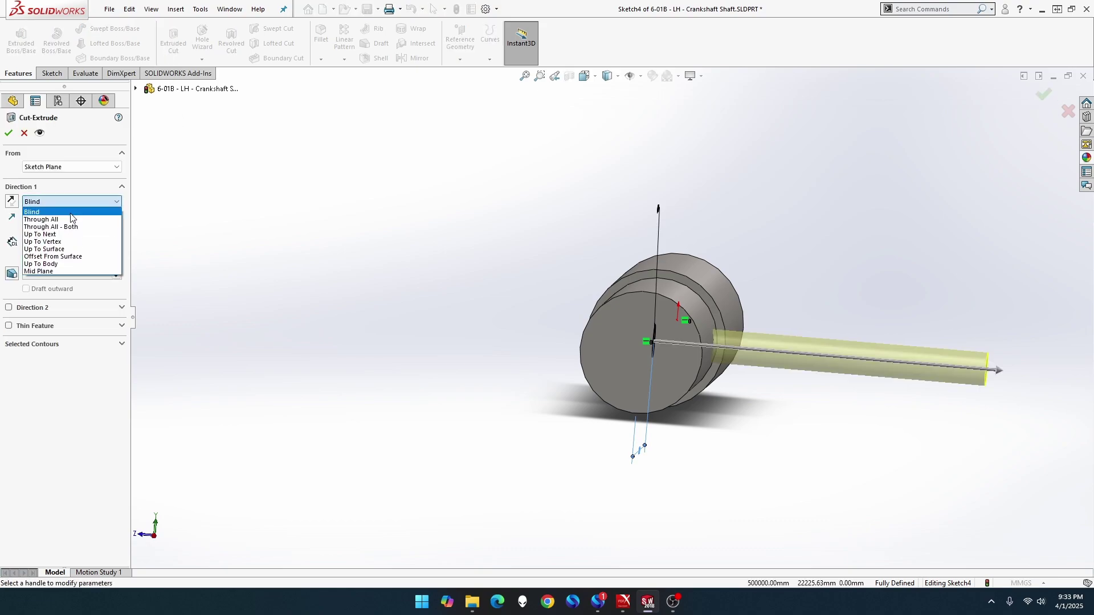
{"action": "left_click", "coordinate": [69, 219]}
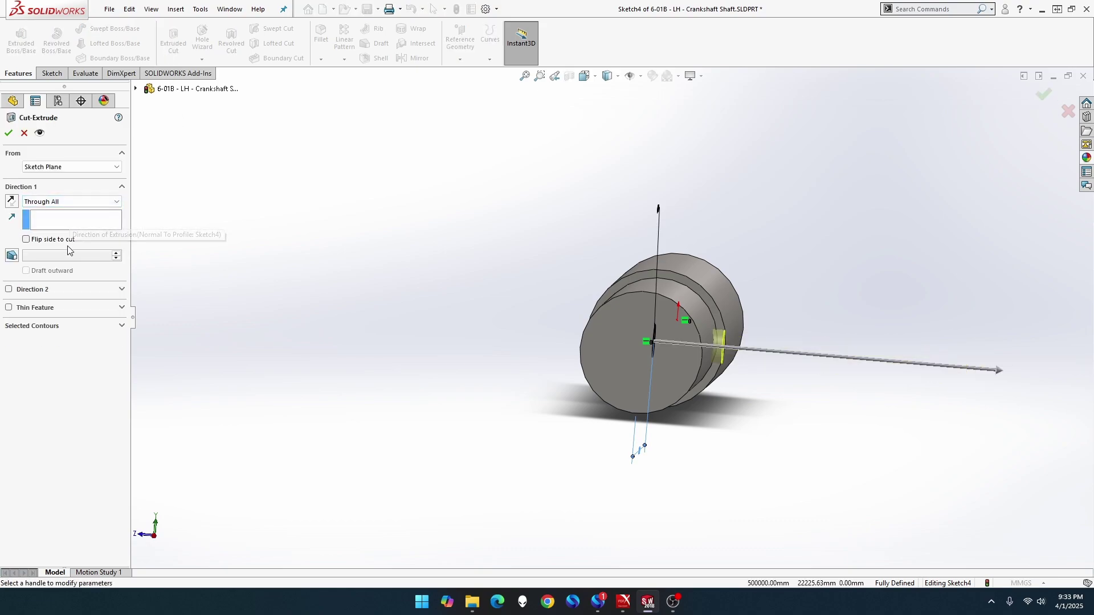
{"action": "left_click", "coordinate": [10, 289]}
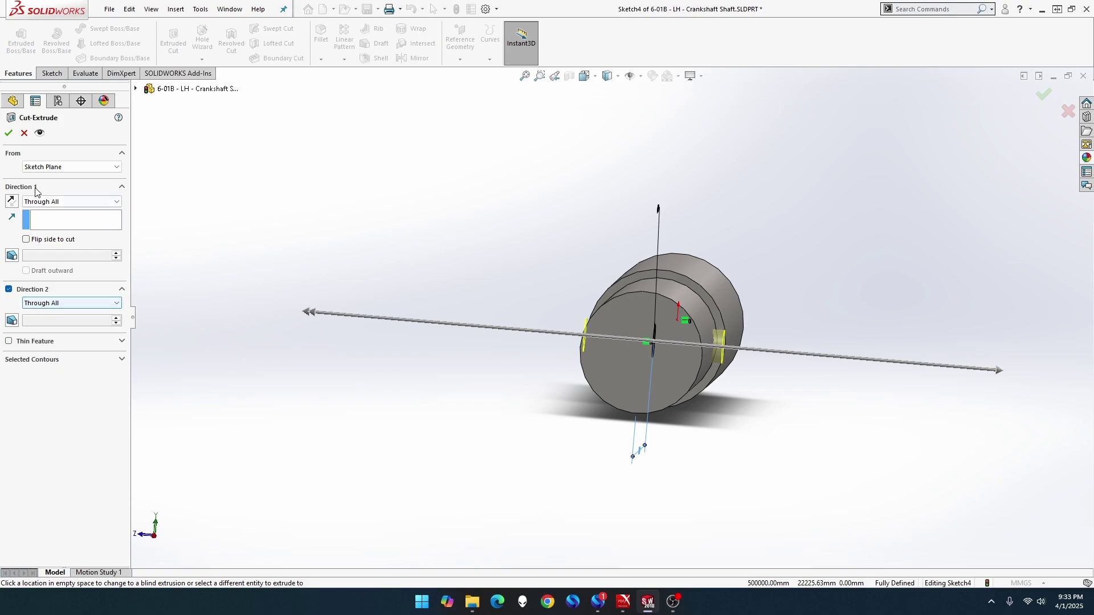
{"action": "left_click", "coordinate": [8, 133]}
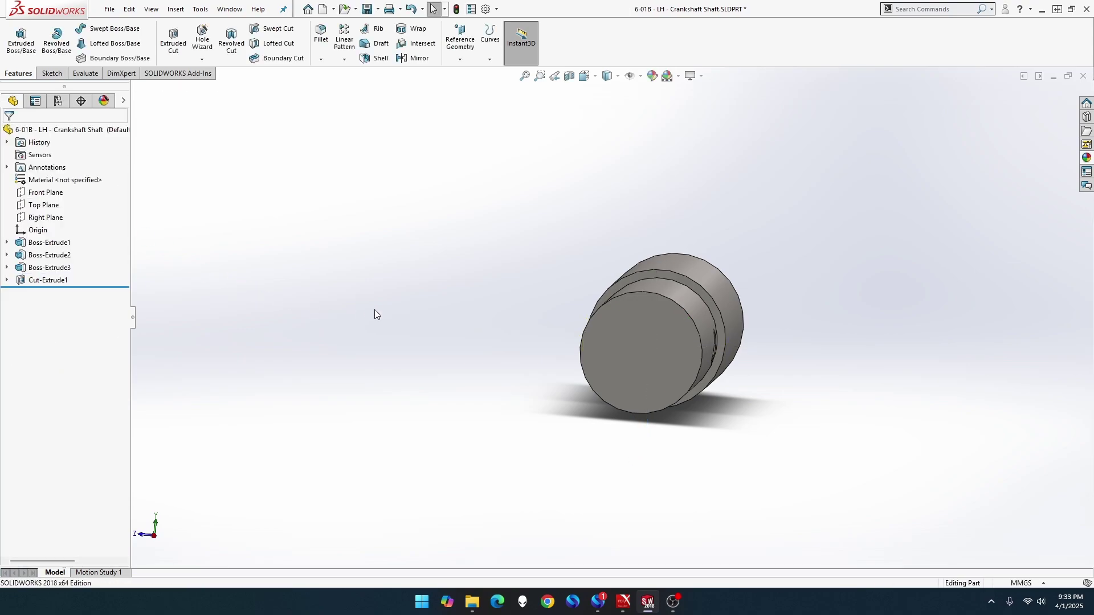
{"action": "middle_click_drag", "start_coordinate": [374, 310], "coordinate": [228, 280]}
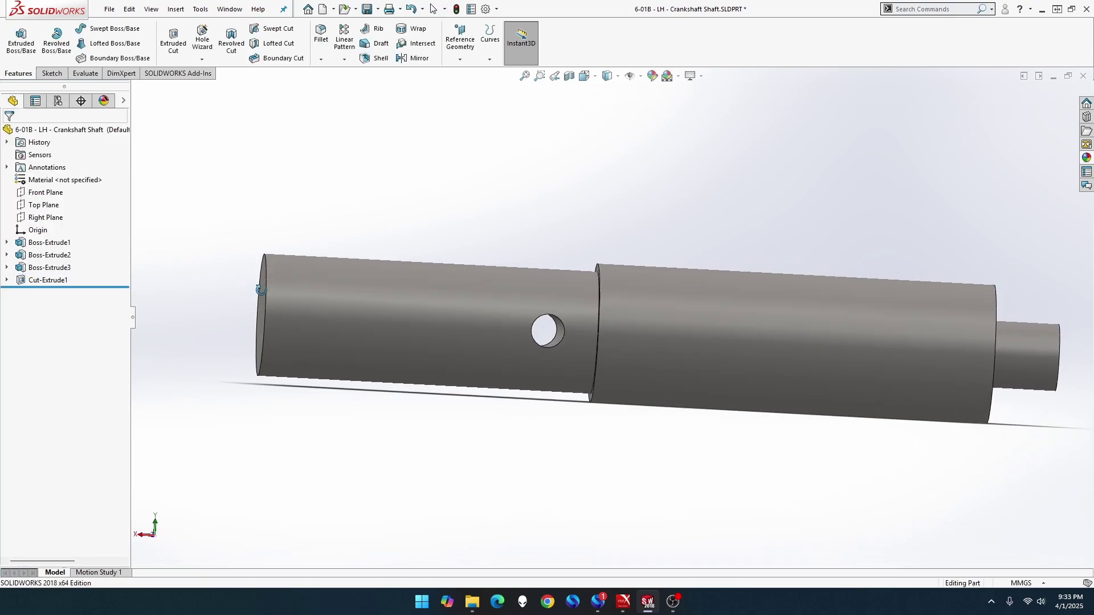
{"action": "right_click", "coordinate": [51, 210]}
{"action": "left_click", "coordinate": [61, 194]}
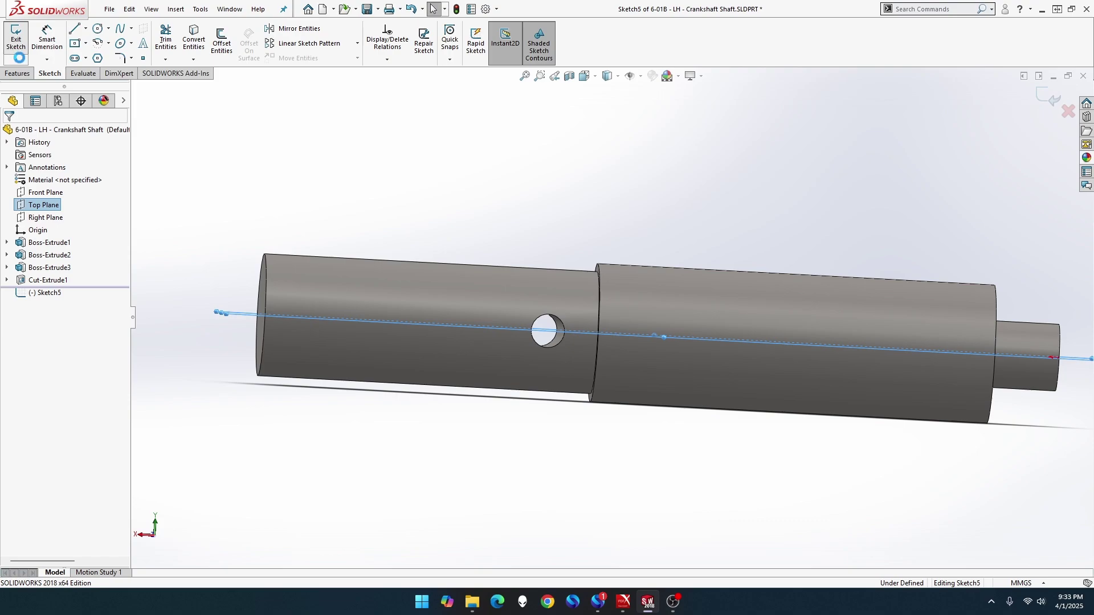
{"action": "left_click", "coordinate": [14, 51]}
Start a sketch on the Top Plane and draw a circle about 6.9 mm in diameter on the 22 mm section, near its free end
{"action": "right_click", "coordinate": [50, 206]}
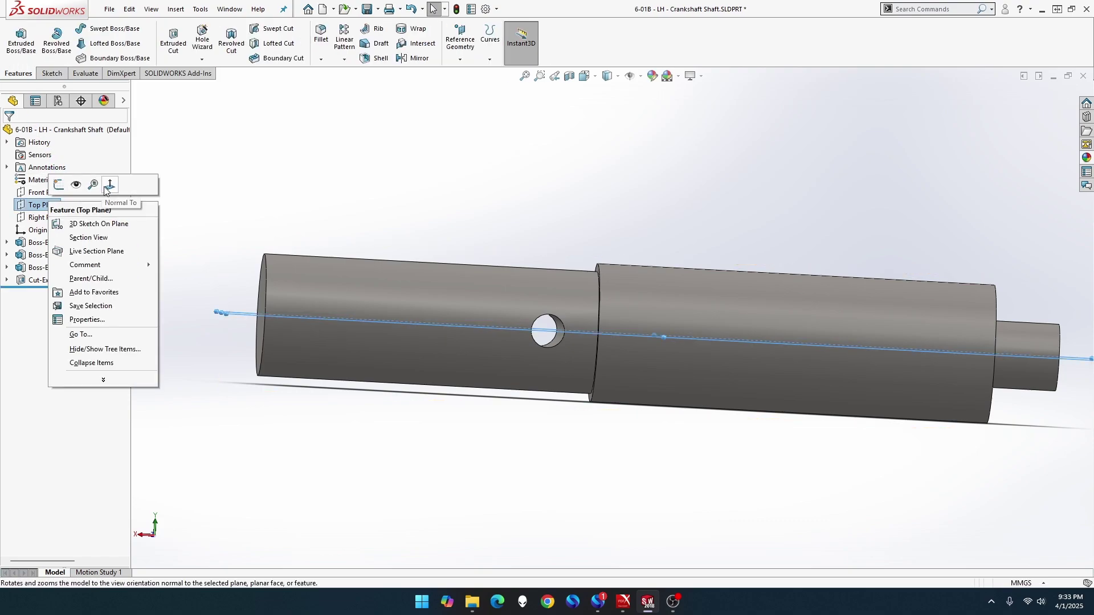
{"action": "left_click", "coordinate": [109, 185]}
{"action": "right_click", "coordinate": [48, 211]}
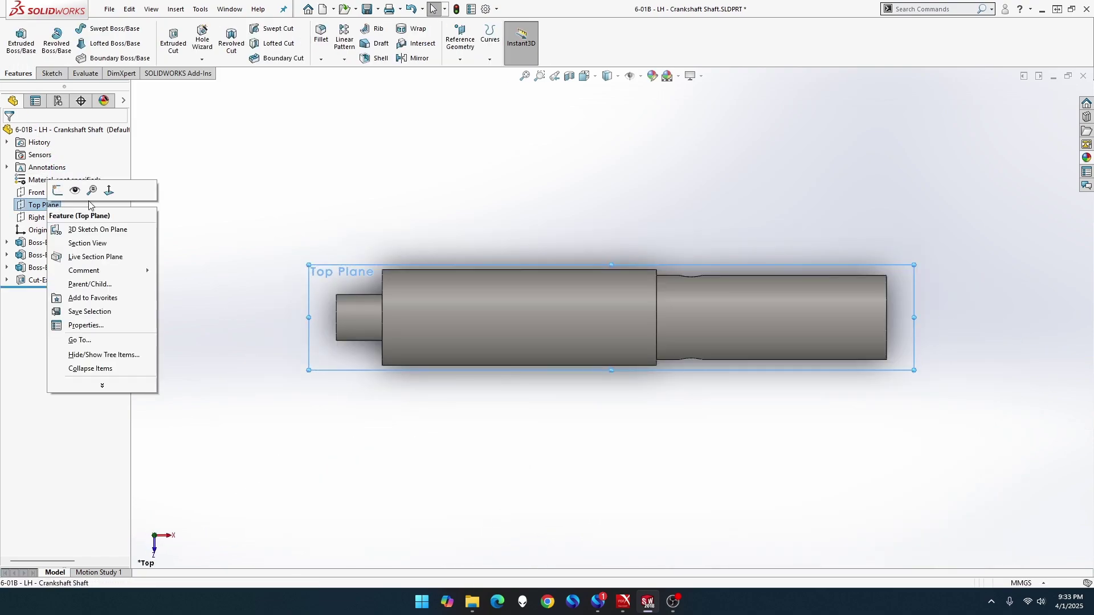
{"action": "left_click", "coordinate": [109, 189]}
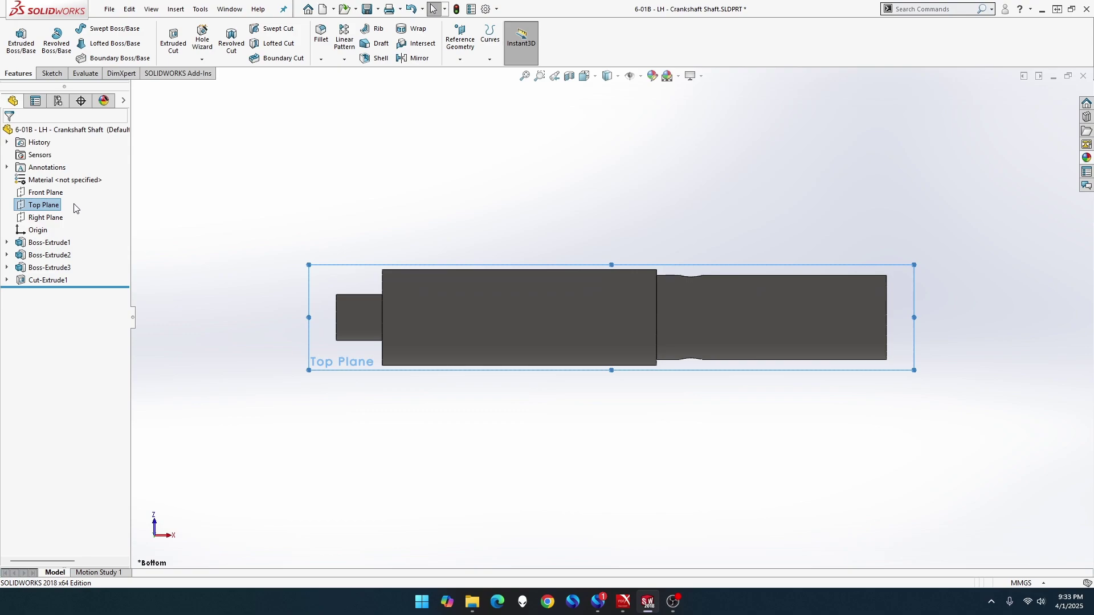
{"action": "right_click", "coordinate": [58, 211]}
{"action": "left_click", "coordinate": [117, 190]}
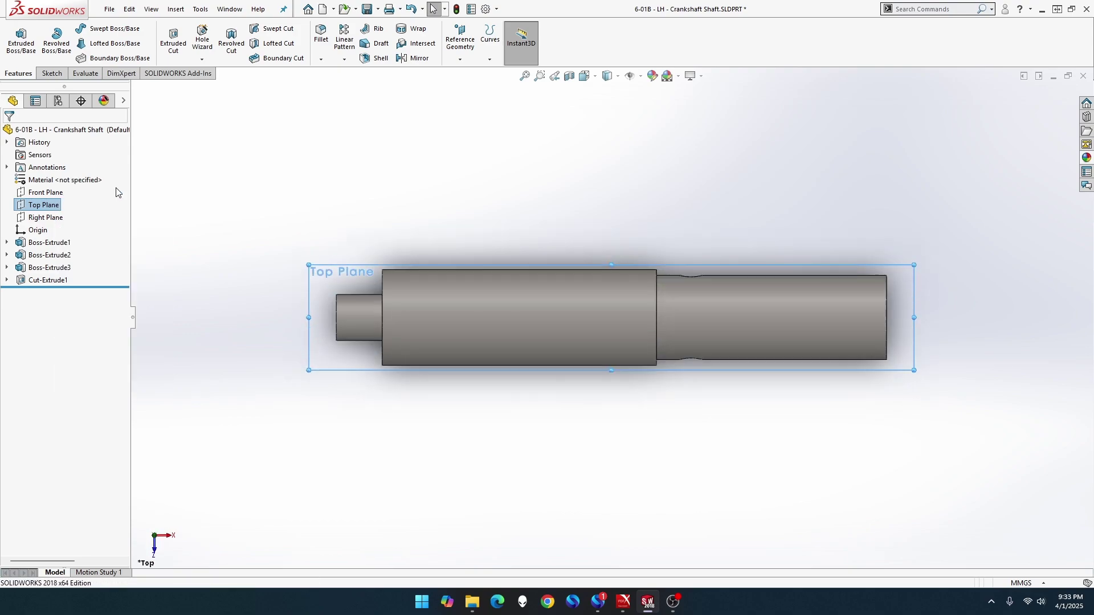
{"action": "right_click", "coordinate": [56, 209]}
{"action": "left_click", "coordinate": [66, 194]}
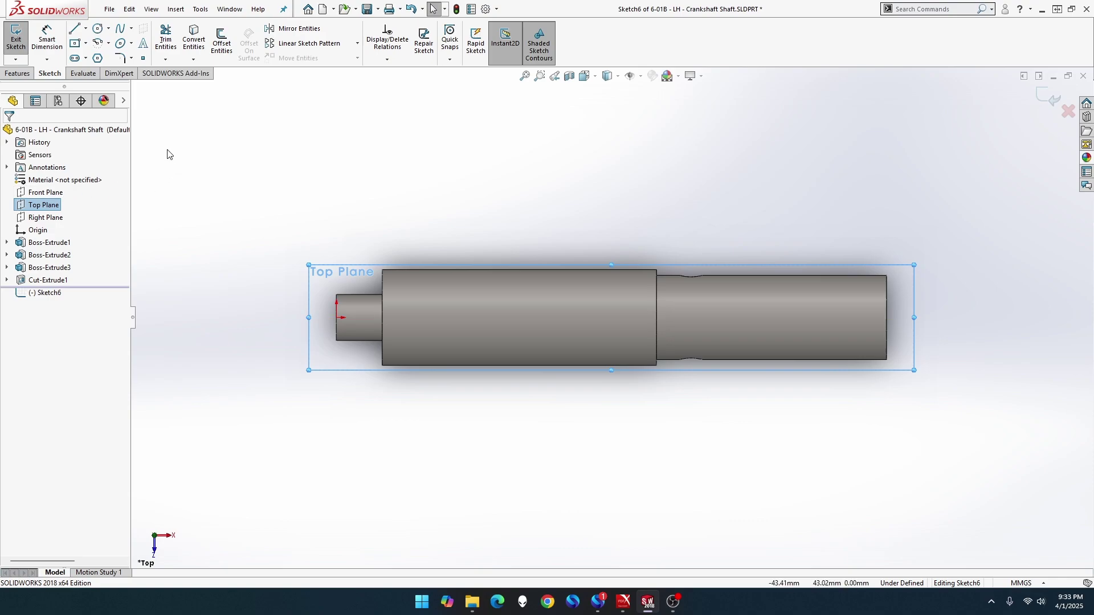
{"action": "left_click", "coordinate": [98, 27]}
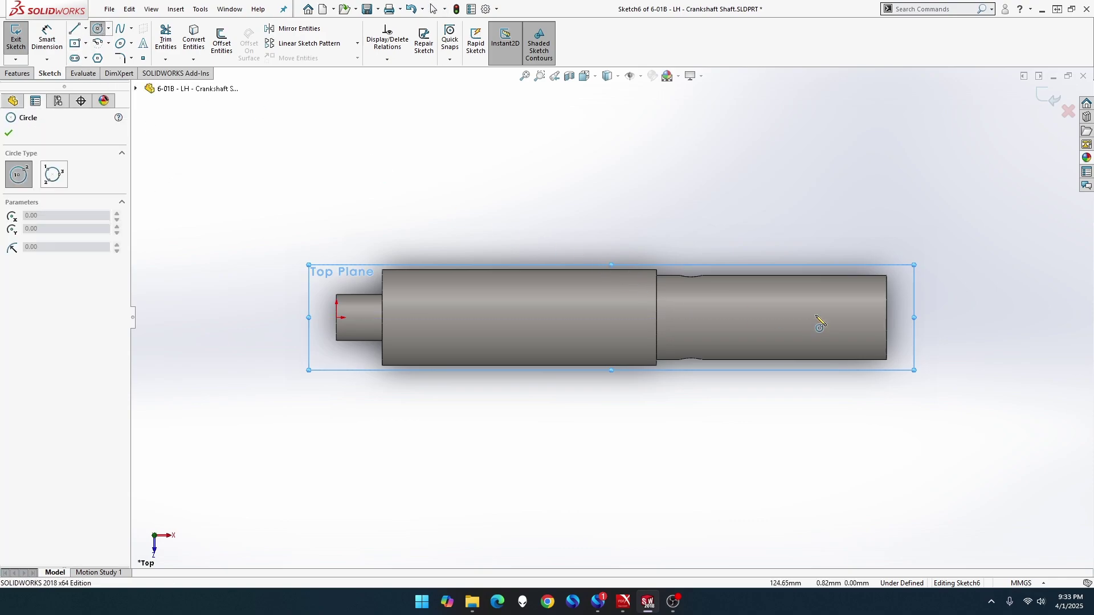
{"action": "left_click", "coordinate": [835, 318]}
{"action": "left_click", "coordinate": [848, 318]}
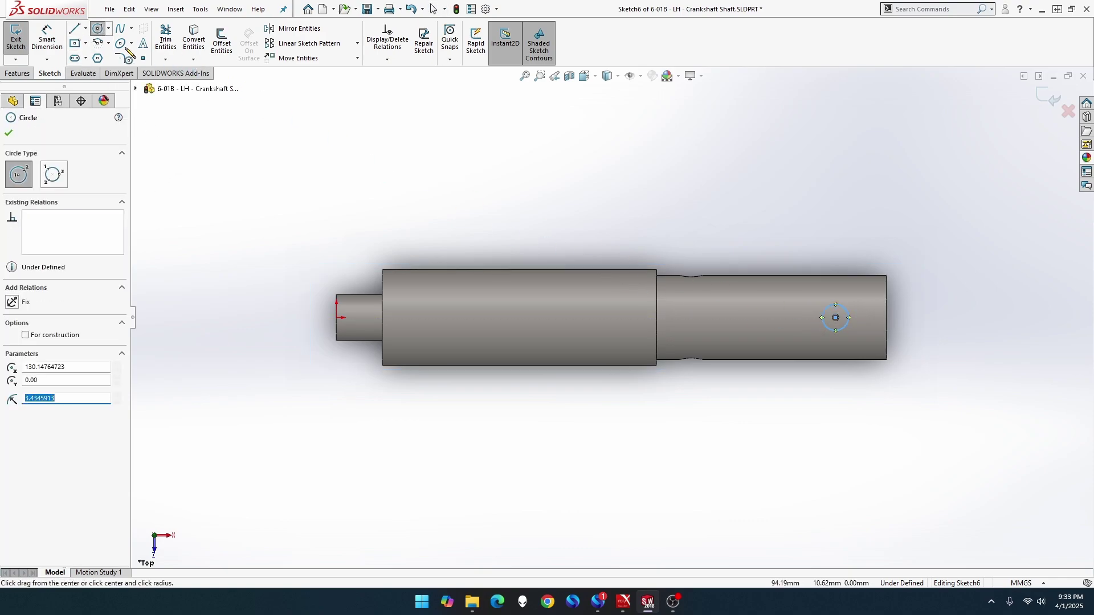
Add a diameter dimension to the Top Plane circle and set it to 6 mm
{"action": "left_click", "coordinate": [47, 41]}
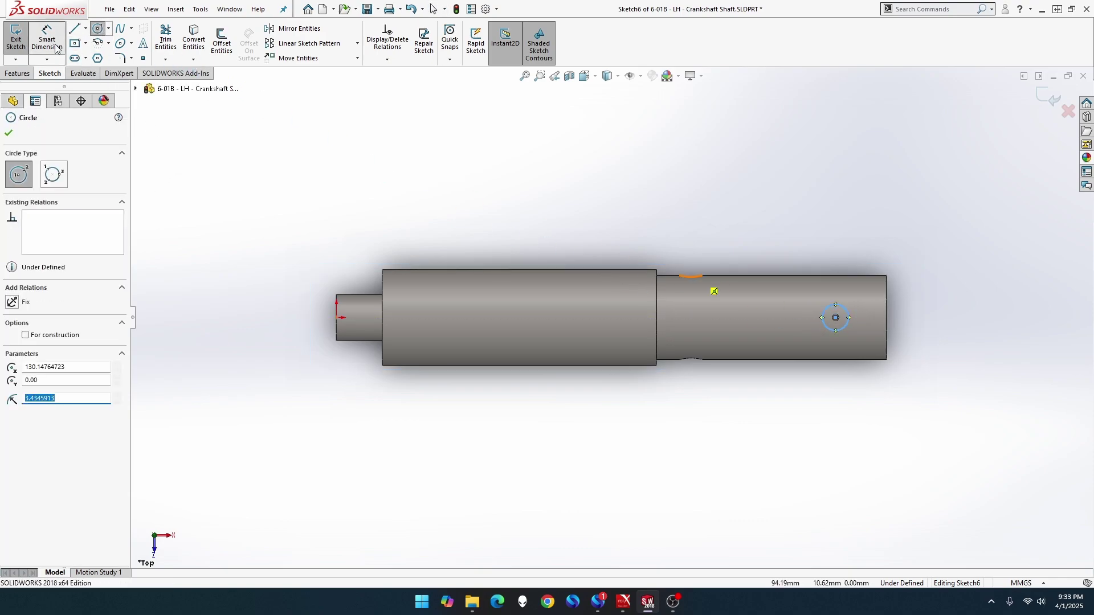
{"action": "left_click", "coordinate": [829, 304]}
{"action": "left_click", "coordinate": [723, 226]}
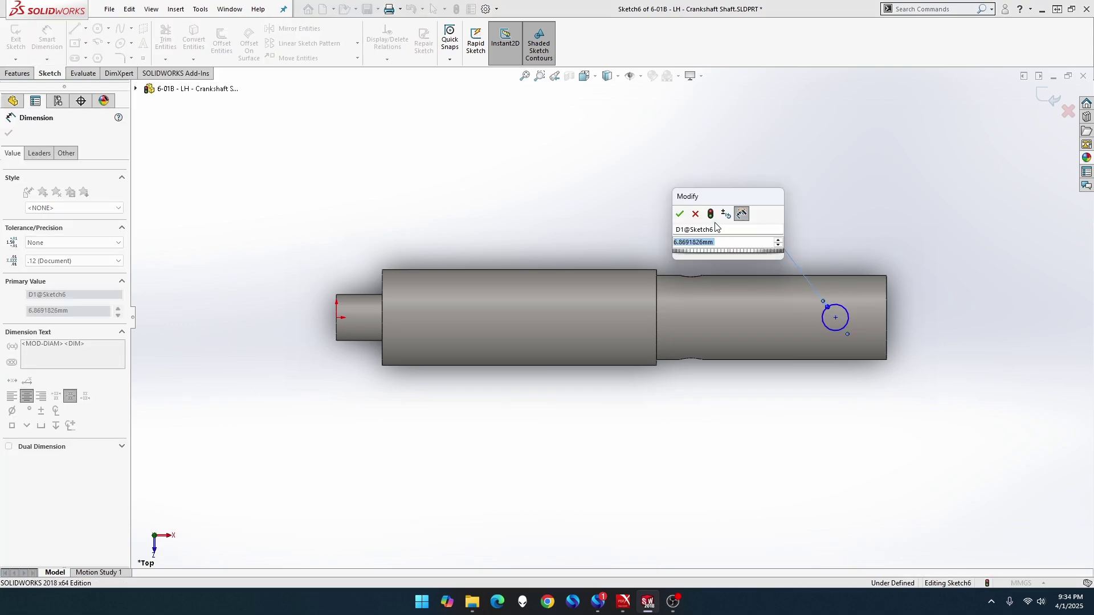
{"action": "type", "text": "6"}
{"action": "key", "text": "Return"}
{"action": "key", "text": "Escape"}
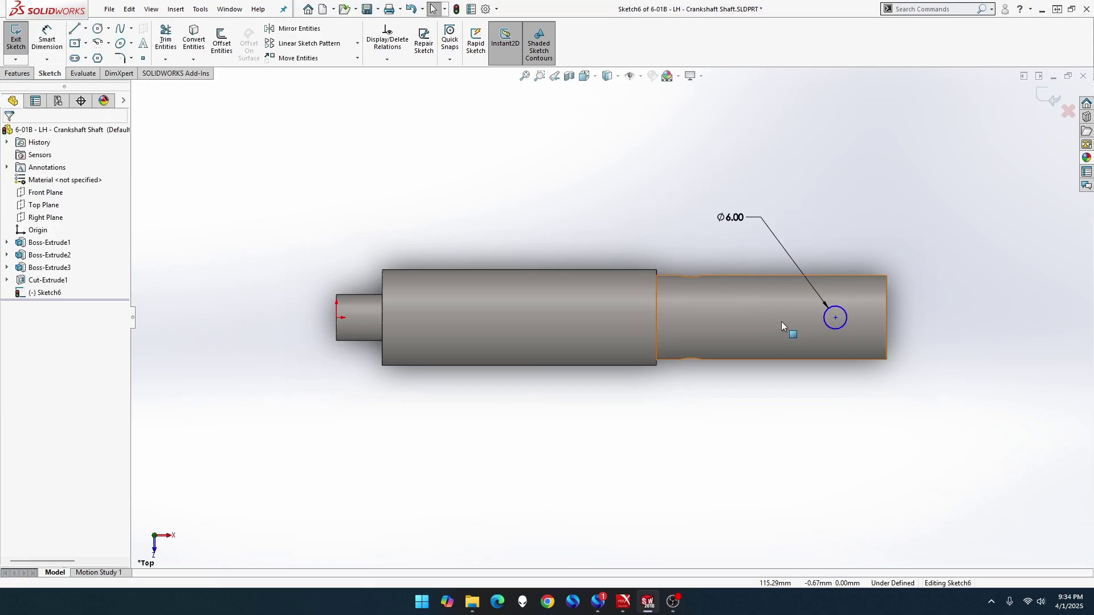
Add a Horizontal relation between the circle's centre point and the origin
{"action": "left_click", "coordinate": [836, 317]}
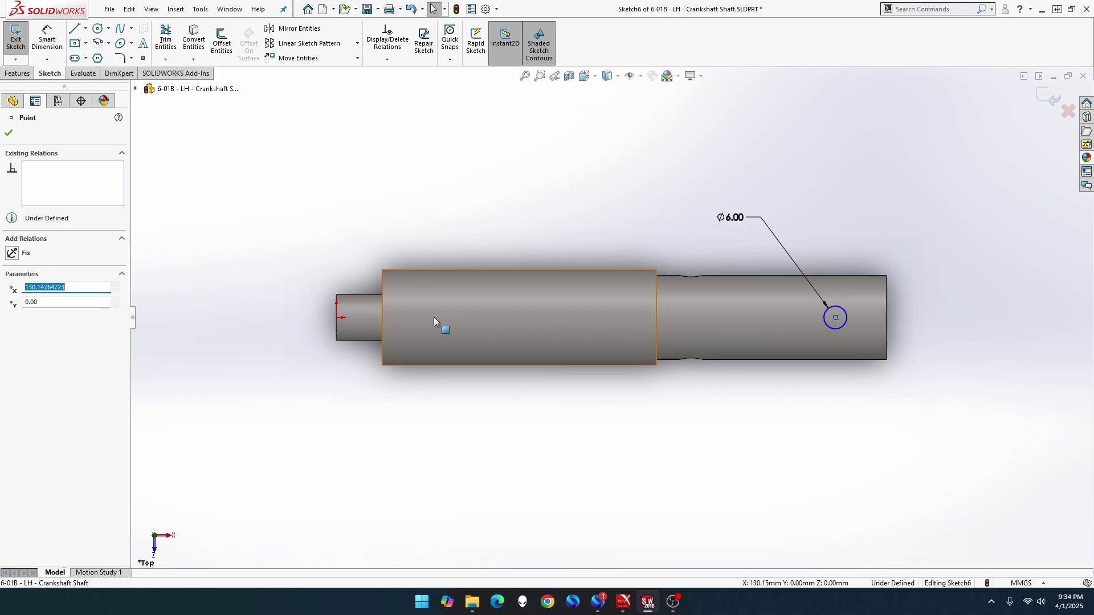
{"action": "left_click", "coordinate": [336, 318], "text": "ctrl"}
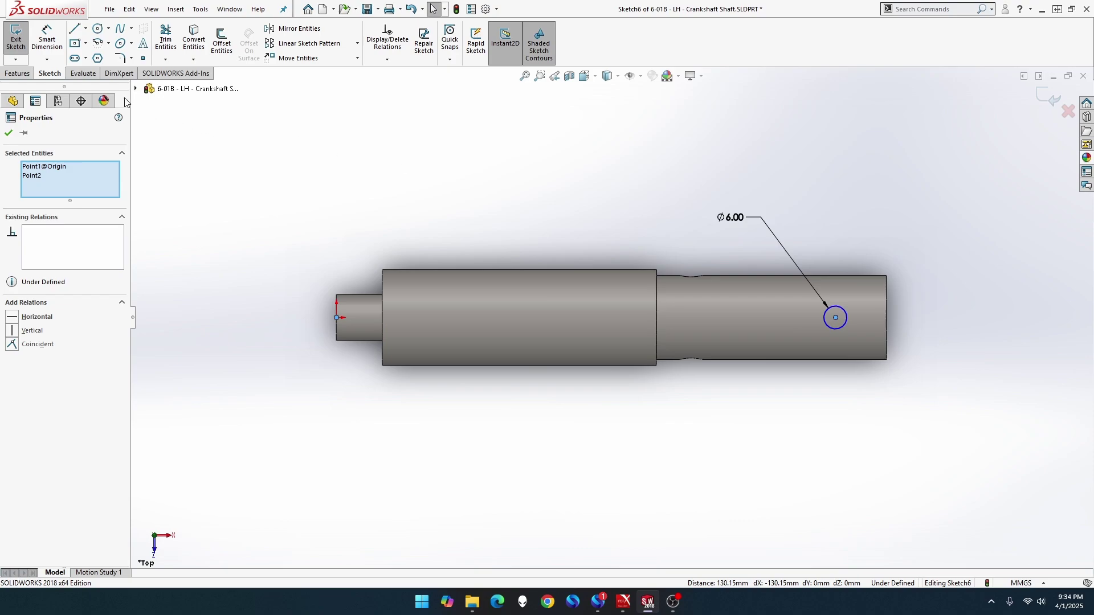
{"action": "left_click", "coordinate": [35, 318]}
Dimension the circle's centre from the 22 mm section's free end edge and set the distance to 15 mm
{"action": "left_click", "coordinate": [50, 37]}
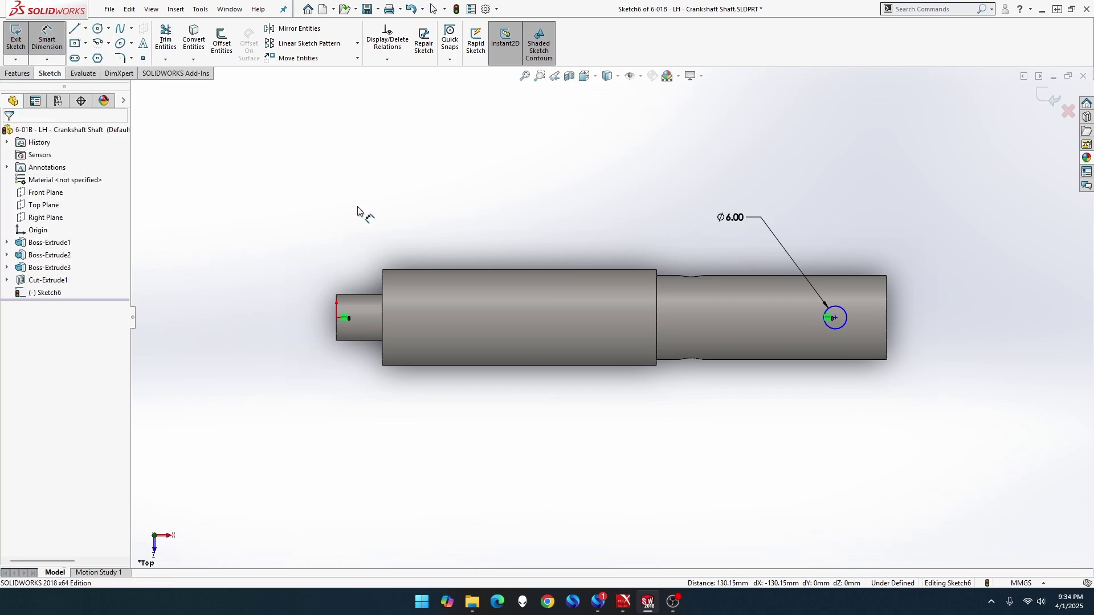
{"action": "left_click", "coordinate": [886, 357]}
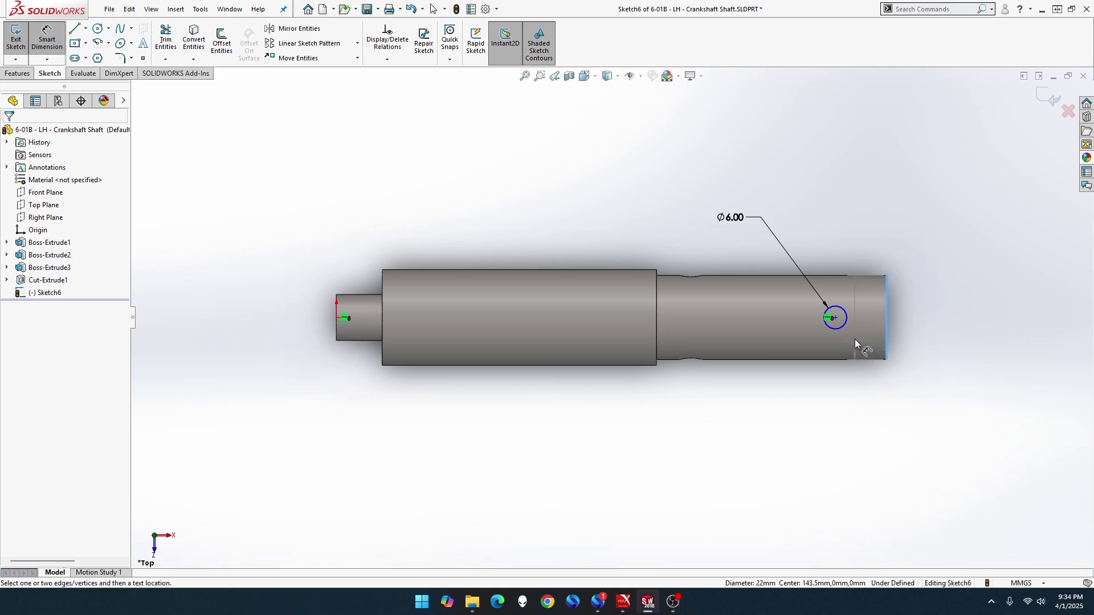
{"action": "left_click", "coordinate": [834, 318]}
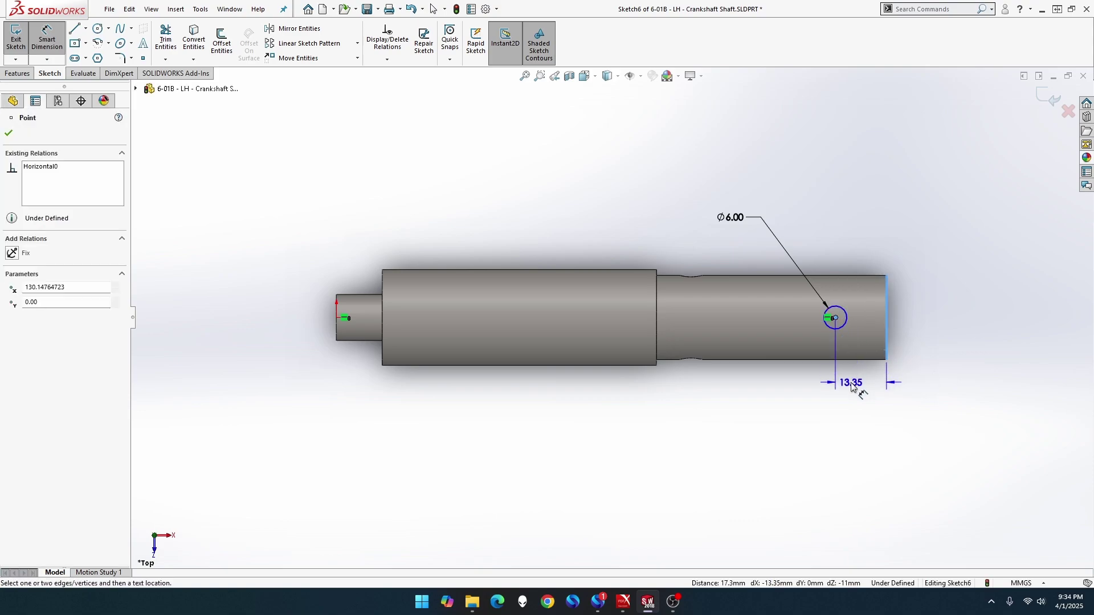
{"action": "left_click", "coordinate": [855, 384]}
{"action": "type", "text": "15"}
{"action": "key", "text": "Return"}
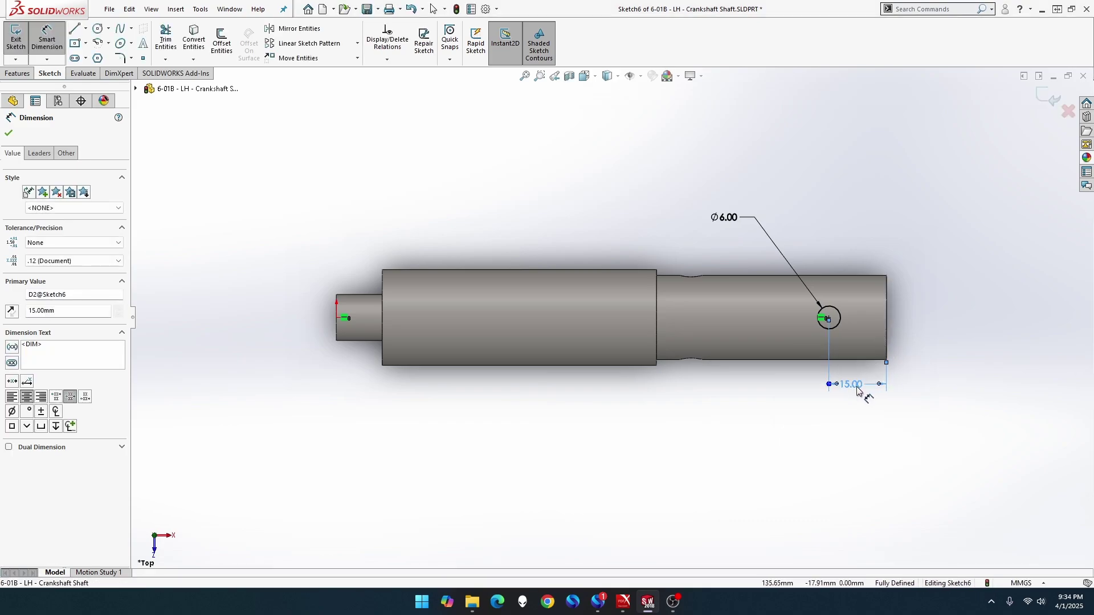
Cut the circle near the free end through the shaft with an Extruded Cut set to Through All in both directions
{"action": "middle_click_drag", "start_coordinate": [528, 220], "coordinate": [472, 232]}
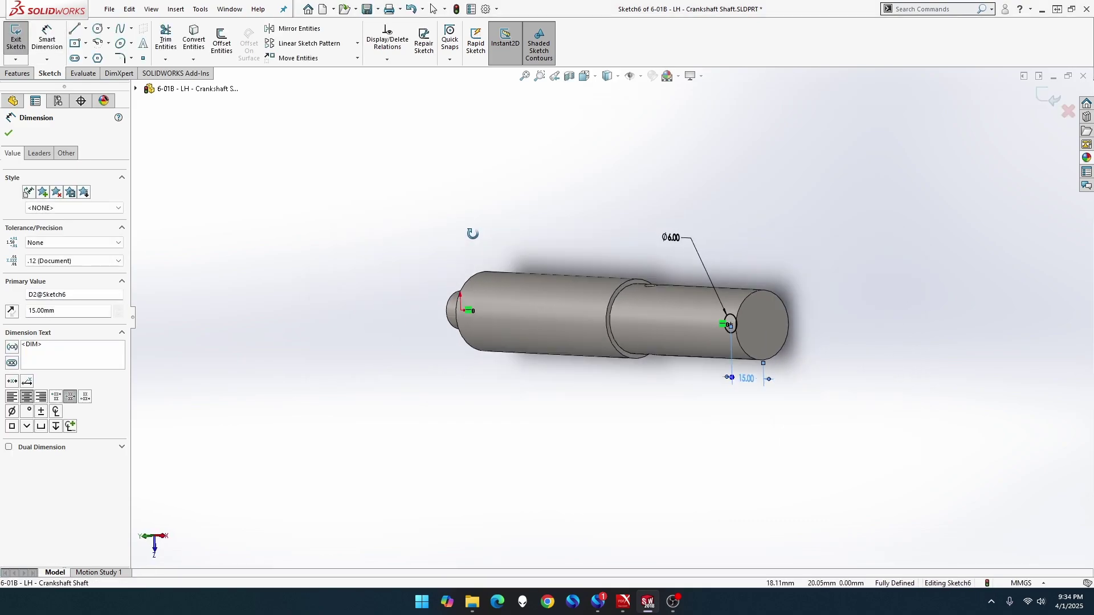
{"action": "left_click", "coordinate": [17, 74]}
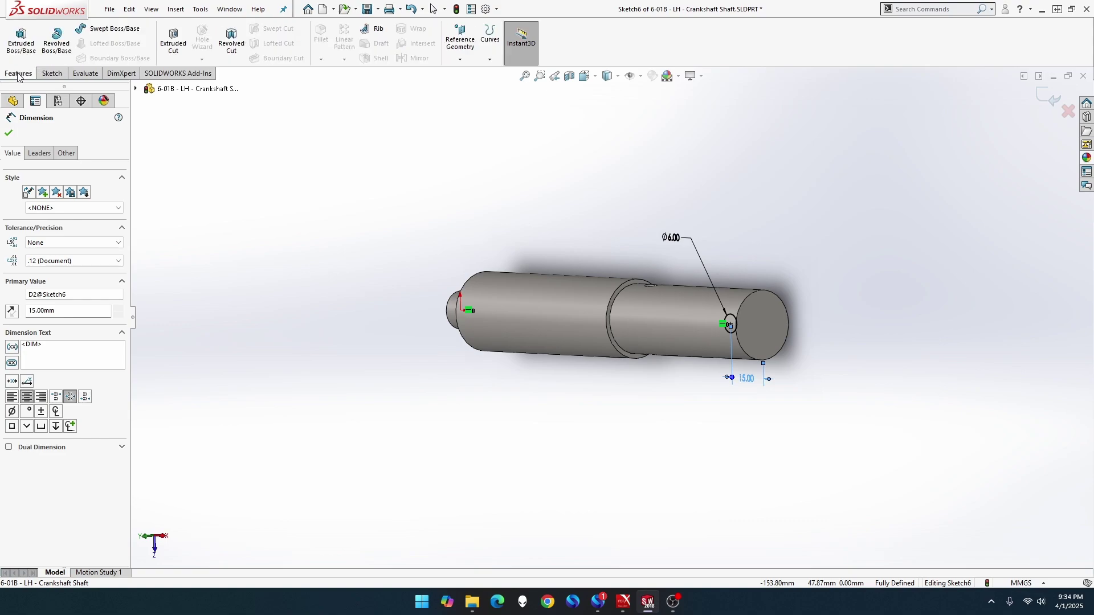
{"action": "left_click", "coordinate": [174, 42]}
{"action": "left_click", "coordinate": [98, 203]}
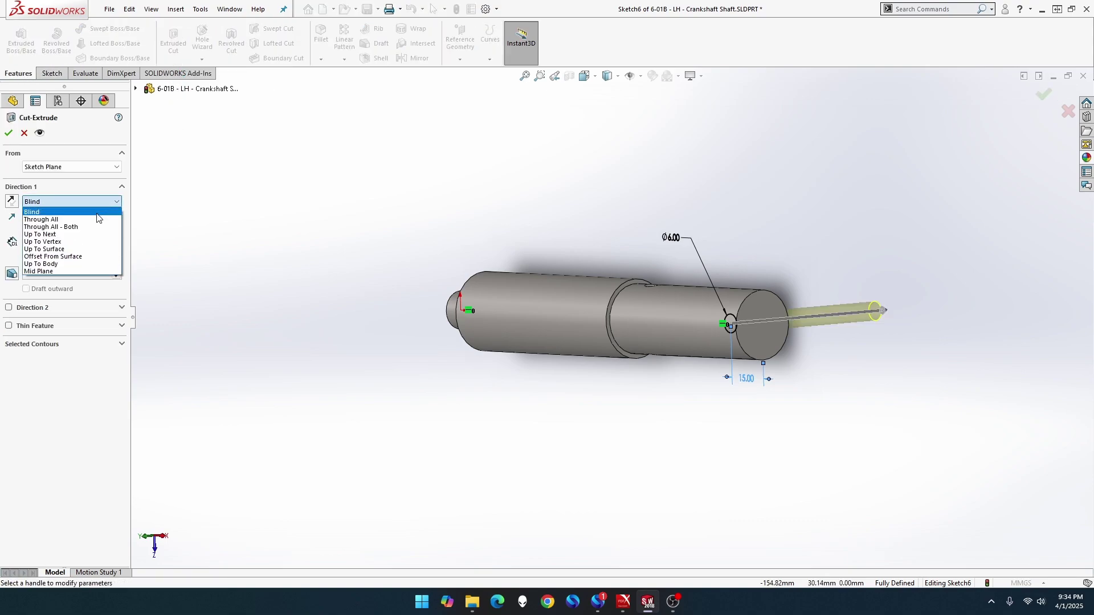
{"action": "left_click", "coordinate": [97, 219]}
{"action": "left_click", "coordinate": [43, 293]}
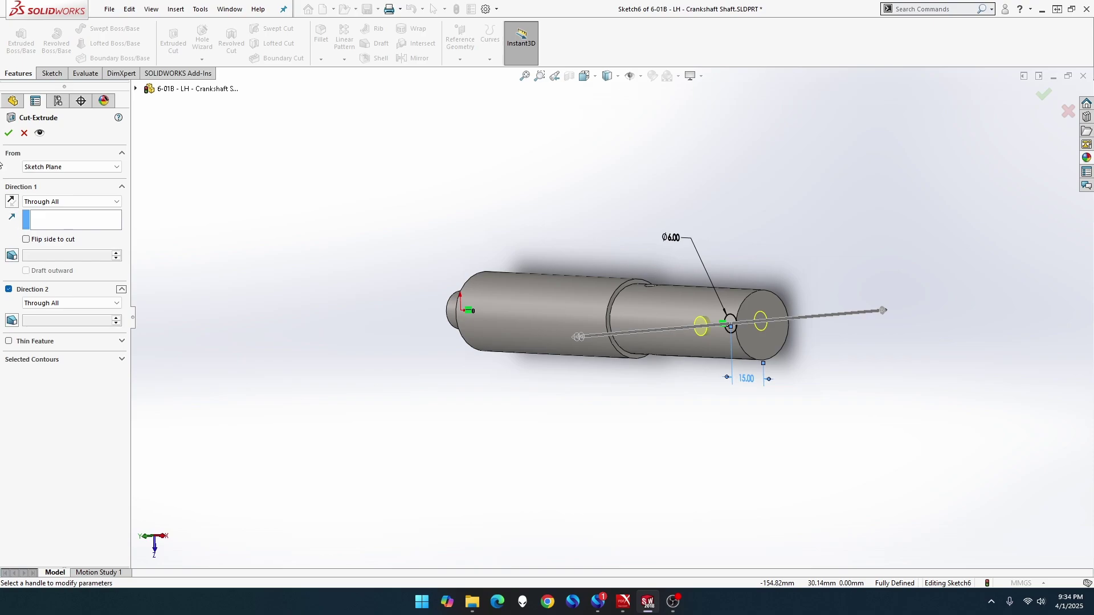
{"action": "left_click", "coordinate": [7, 134]}
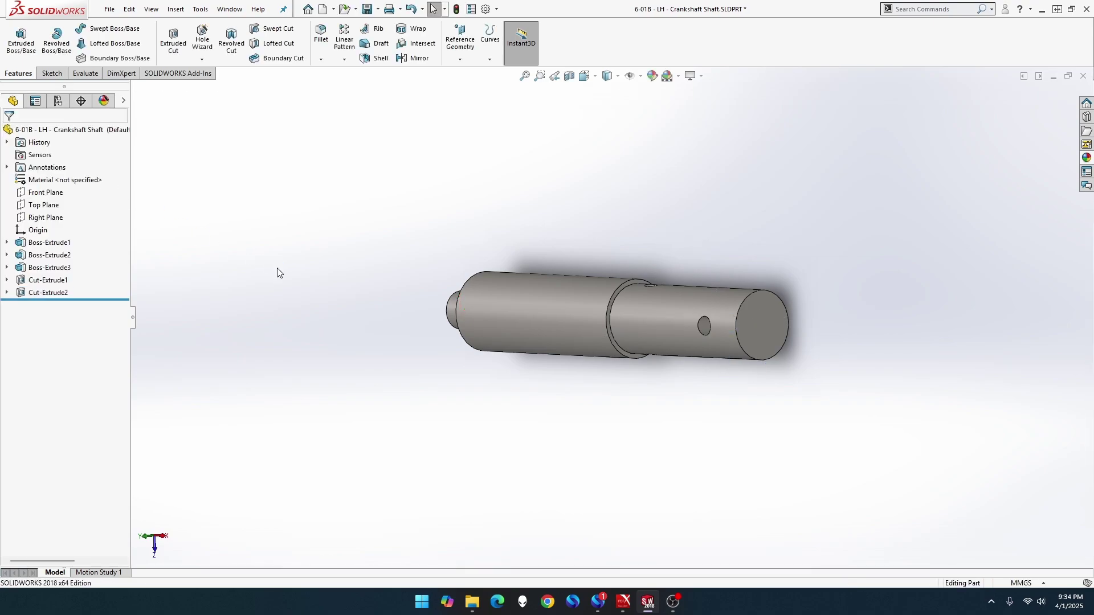
{"action": "middle_click_drag", "start_coordinate": [278, 273], "coordinate": [152, 409]}
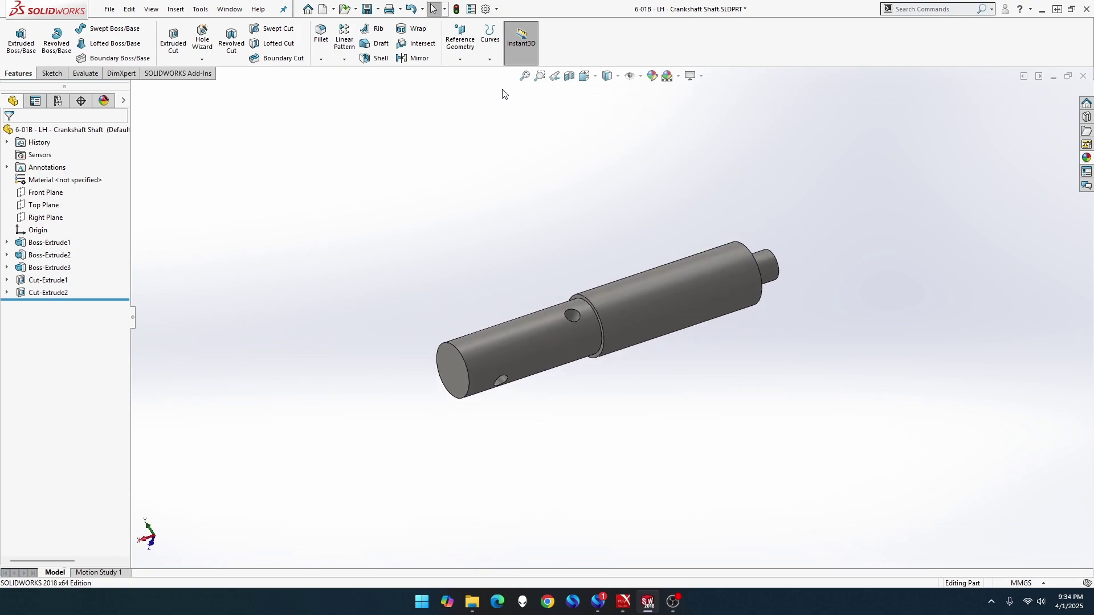
{"action": "left_click", "coordinate": [539, 76]}
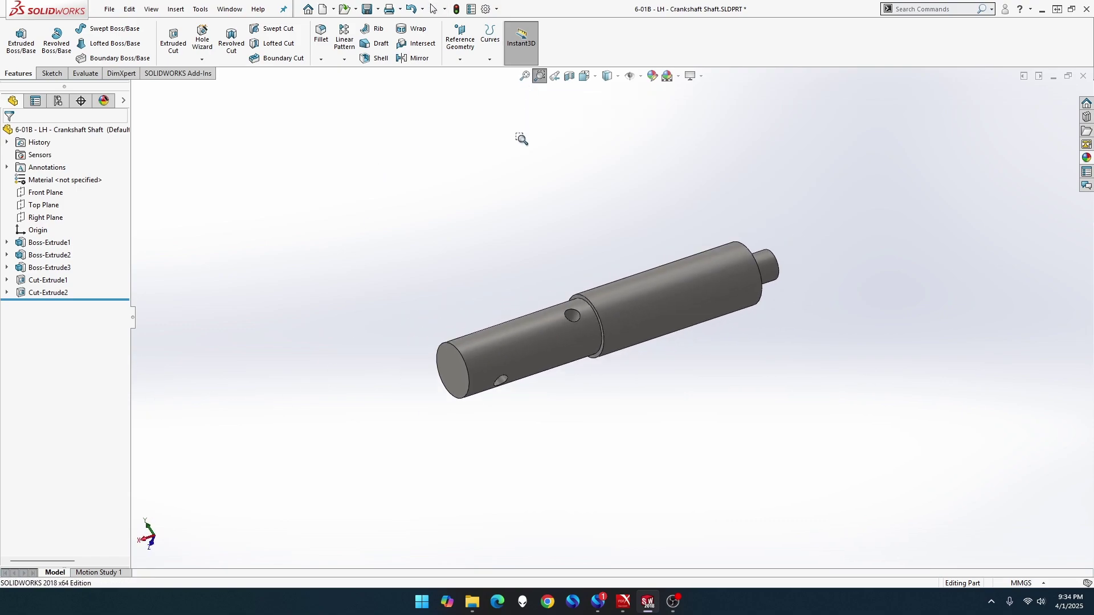
{"action": "left_click", "coordinate": [525, 83]}
{"action": "right_click", "coordinate": [472, 164]}
{"action": "left_click", "coordinate": [473, 164]}
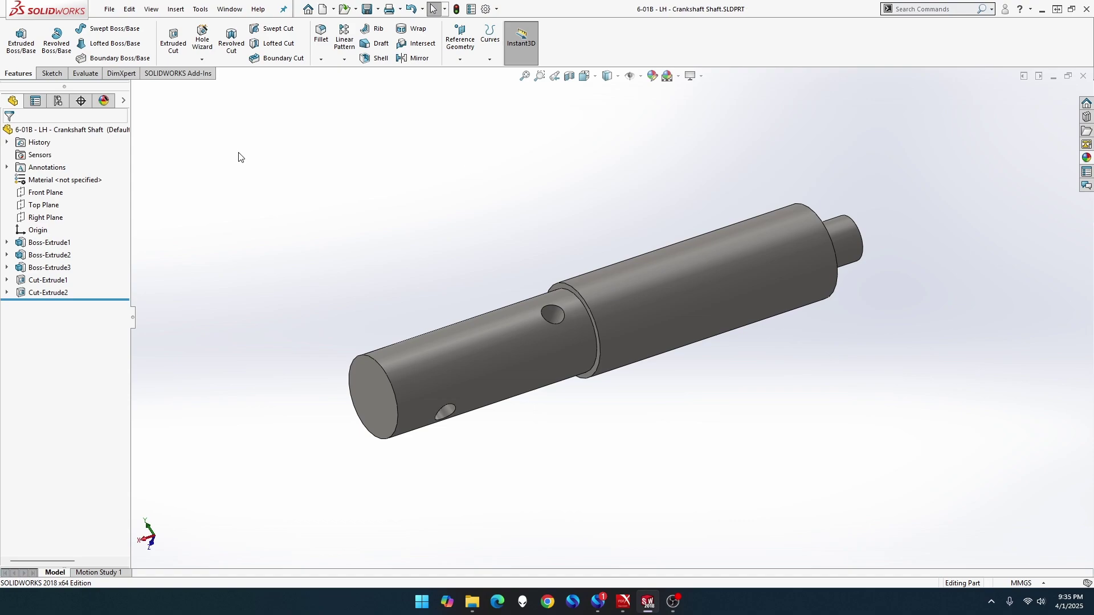
Create a new part document for 6-01C - Middle Crankshaft Shaft
{"action": "left_click", "coordinate": [105, 10]}
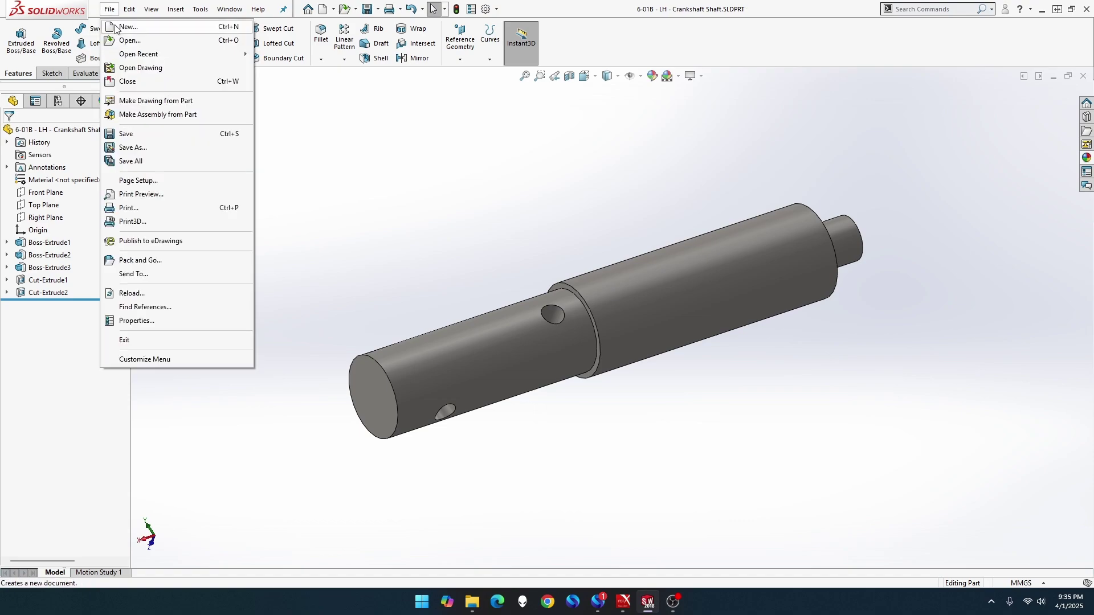
{"action": "left_click", "coordinate": [117, 27]}
{"action": "double_click", "coordinate": [345, 224]}
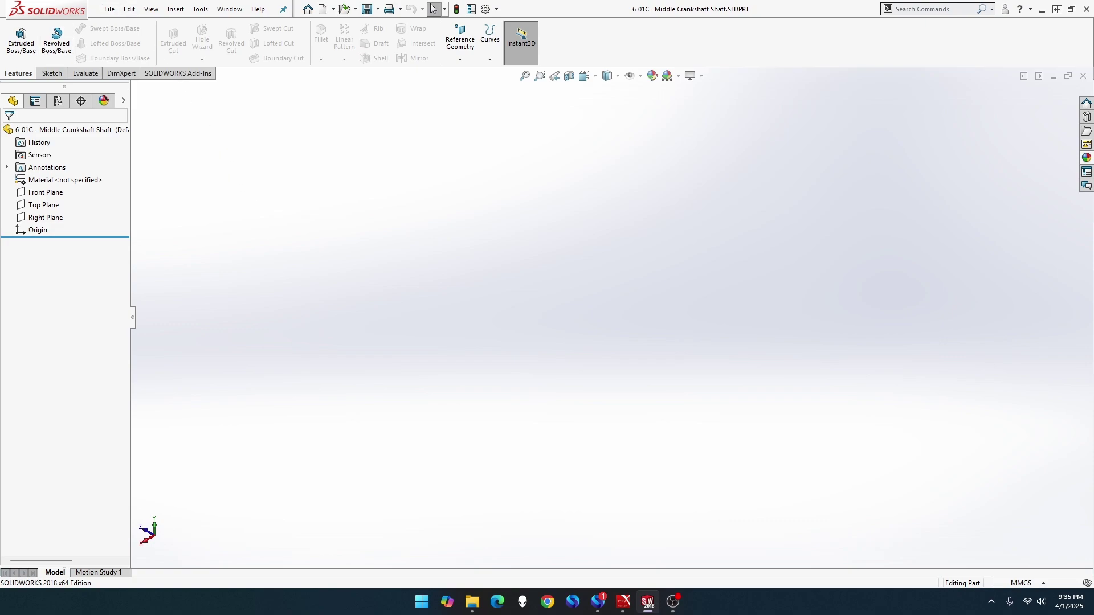
Start a sketch on the Right Plane and draw a circle about 80.5 mm in diameter centred on the origin
{"action": "right_click", "coordinate": [45, 217]}
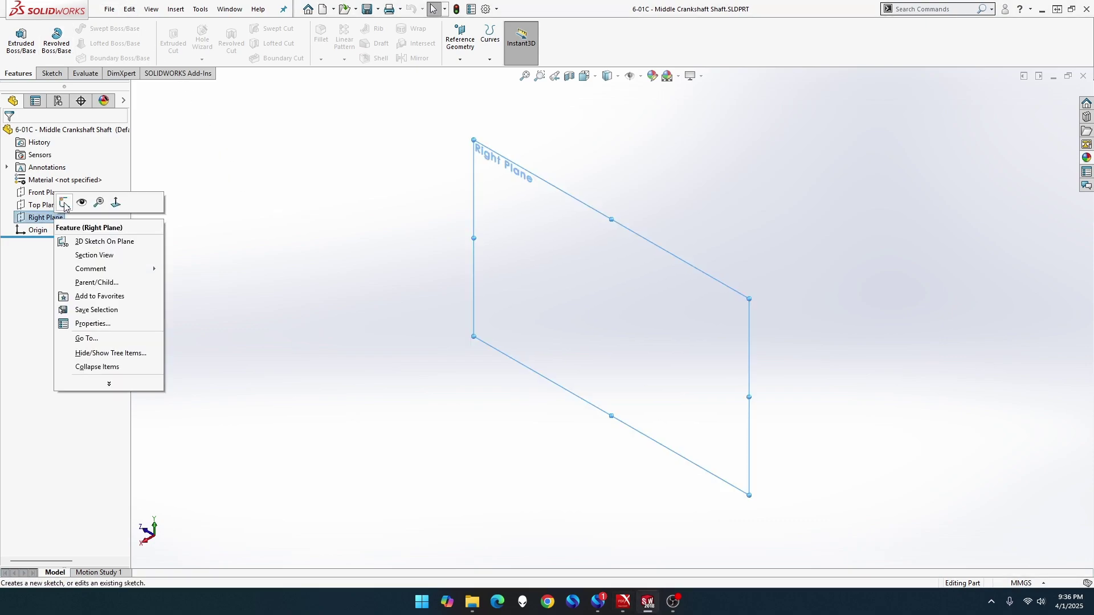
{"action": "left_click", "coordinate": [67, 205]}
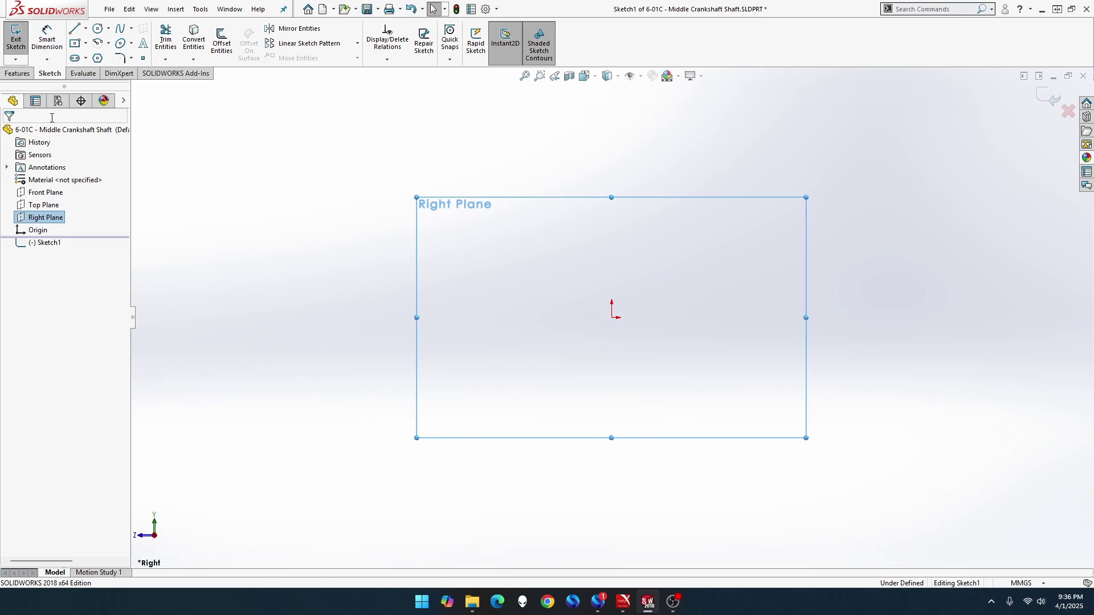
{"action": "left_click", "coordinate": [98, 28]}
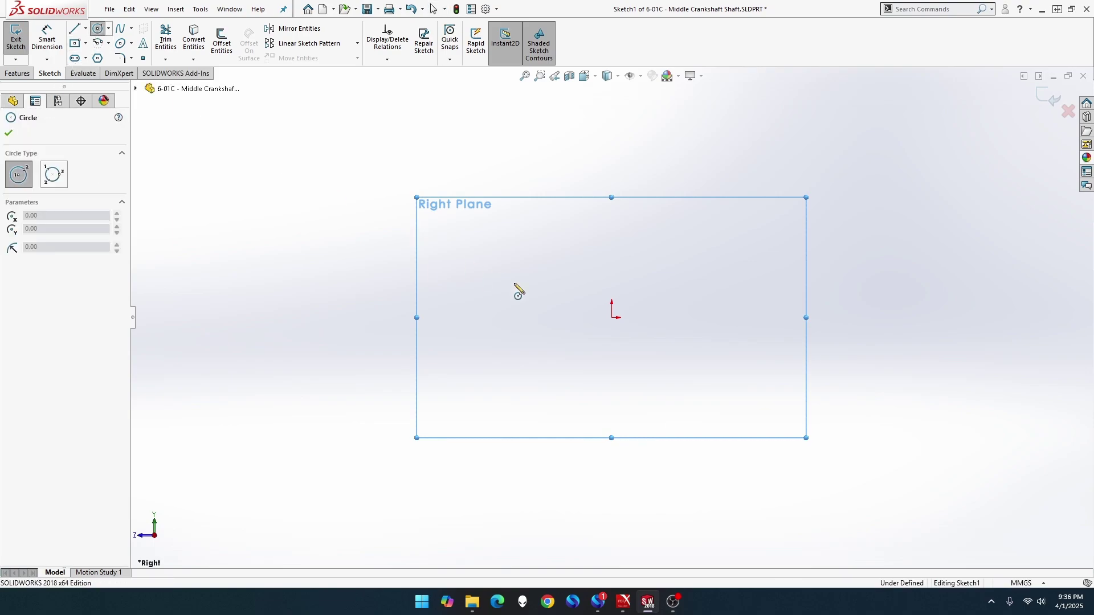
{"action": "left_click_drag", "start_coordinate": [611, 317], "coordinate": [685, 369]}
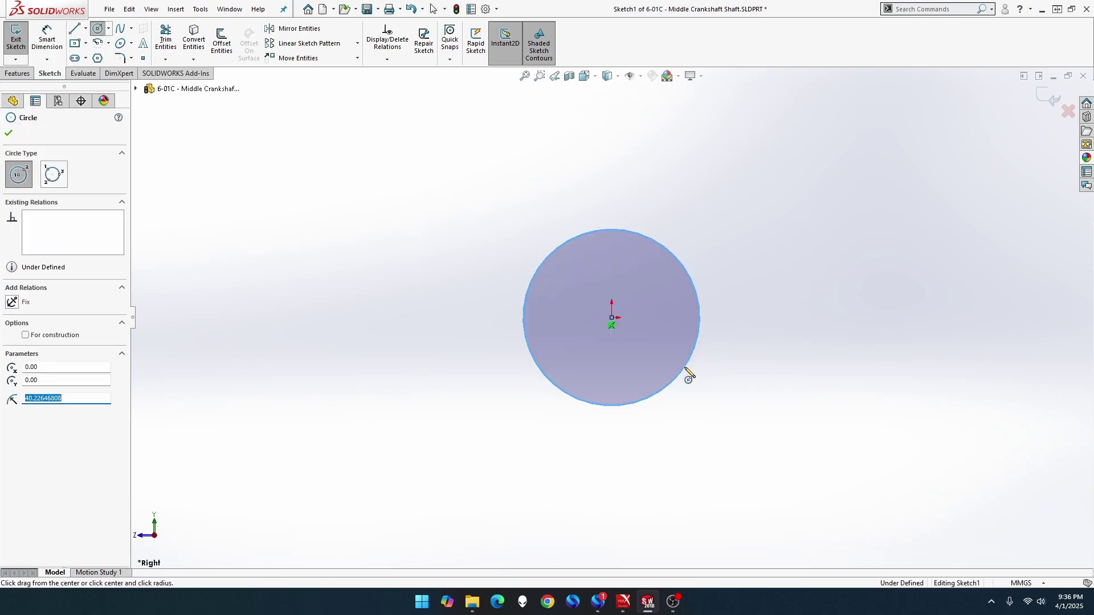
Add a diameter dimension to the Right Plane circle and set it to 25 mm
{"action": "left_click", "coordinate": [46, 42]}
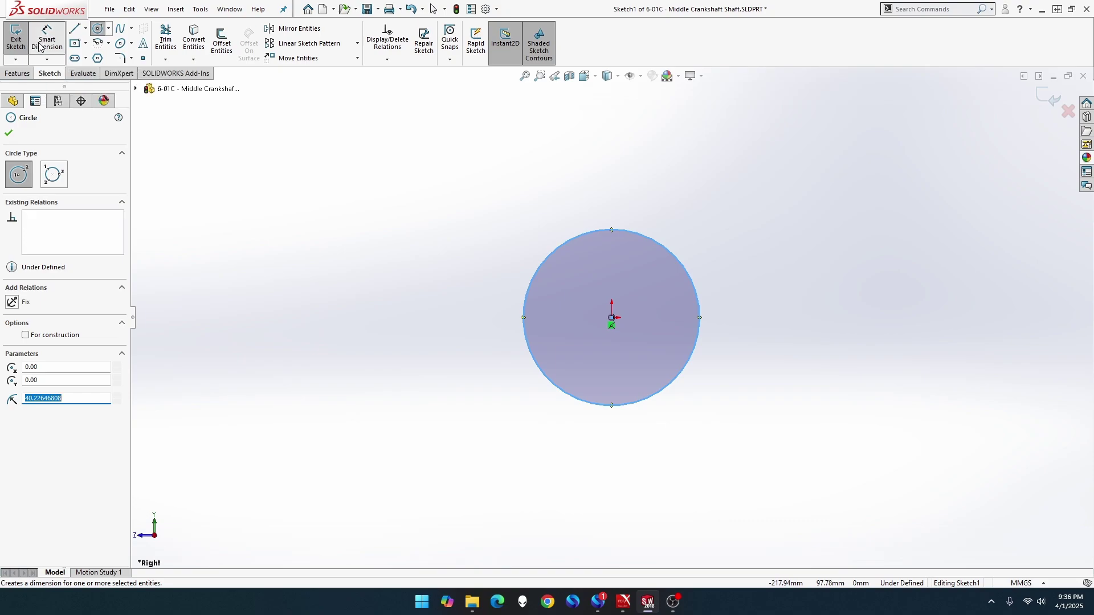
{"action": "left_click", "coordinate": [551, 257]}
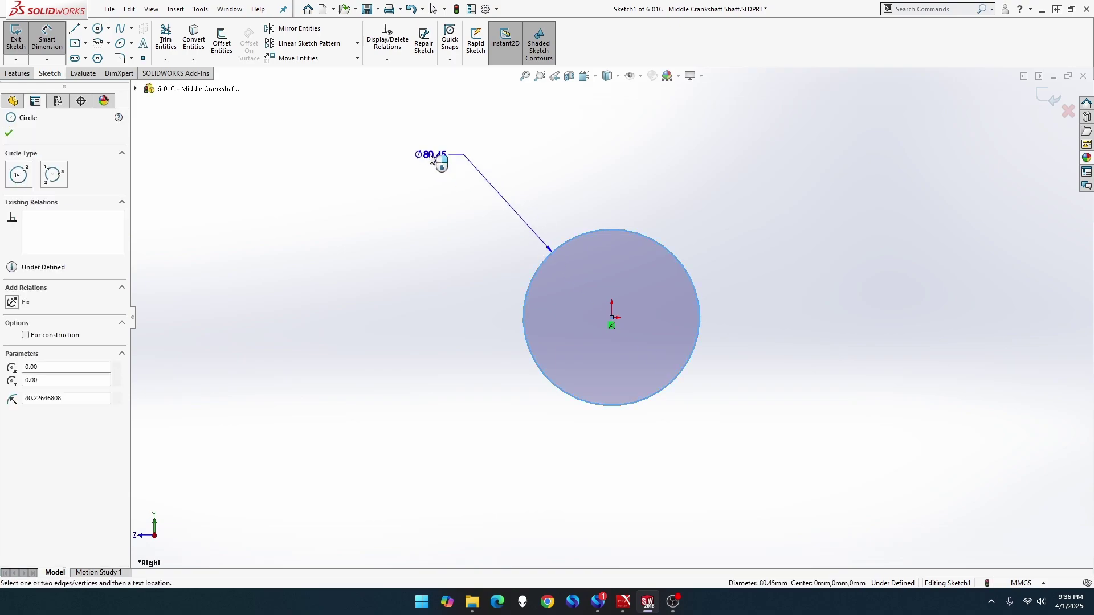
{"action": "left_click", "coordinate": [426, 161]}
{"action": "type", "text": "25"}
{"action": "key", "text": "Return"}
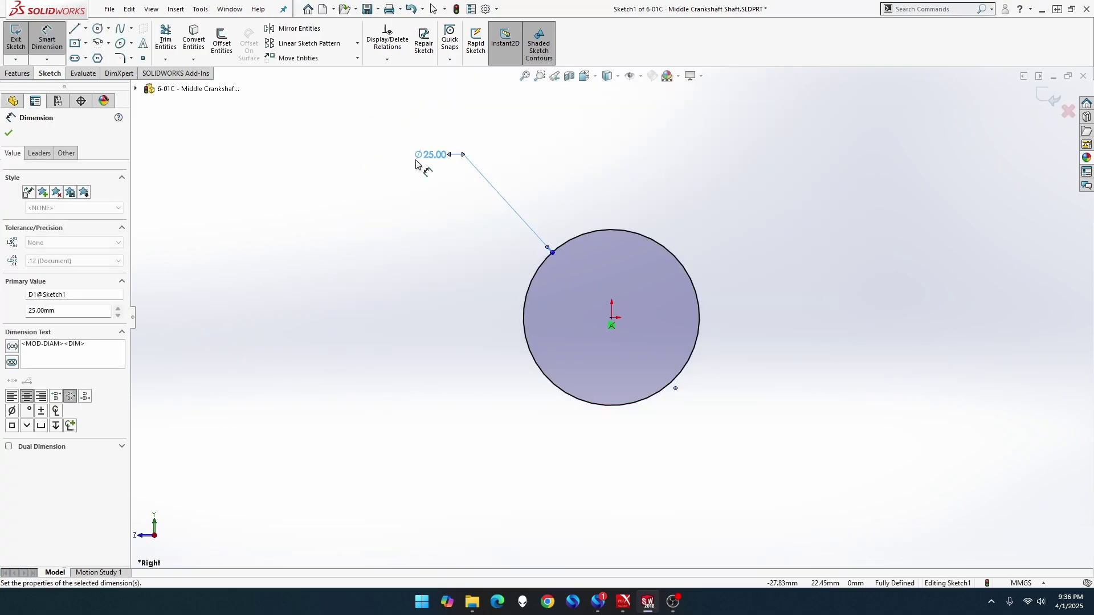
Extrude the 25 mm circle into a cylinder with a Mid Plane boss 17 mm deep
{"action": "middle_click_drag", "start_coordinate": [454, 279], "coordinate": [346, 285]}
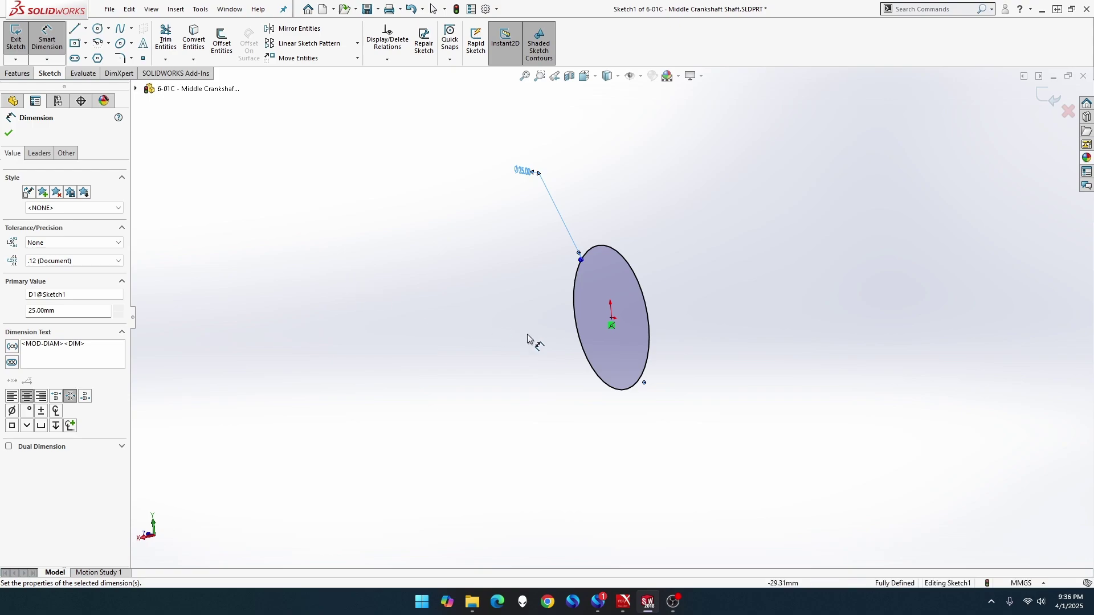
{"action": "left_click", "coordinate": [28, 75]}
{"action": "left_click", "coordinate": [20, 50]}
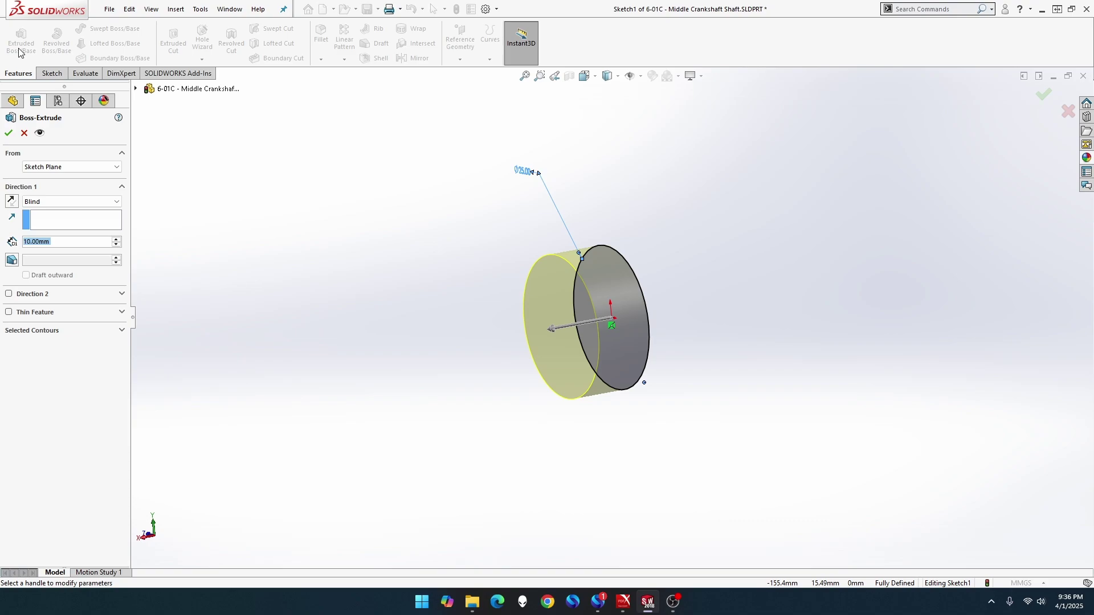
{"action": "left_click", "coordinate": [62, 202]}
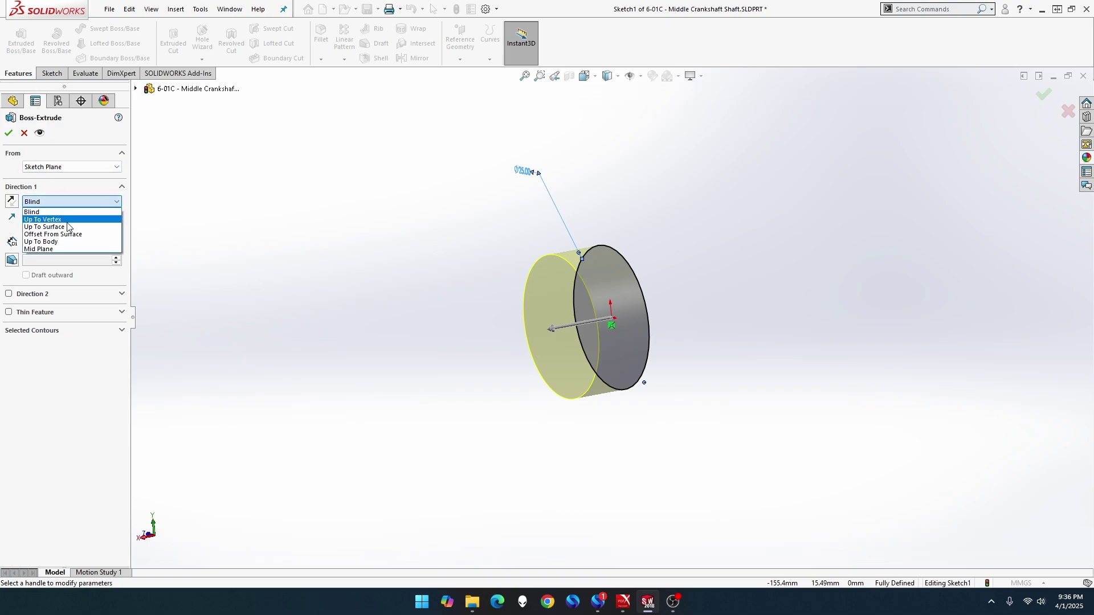
{"action": "left_click", "coordinate": [38, 249]}
{"action": "double_click", "coordinate": [66, 244]}
{"action": "type", "text": "17"}
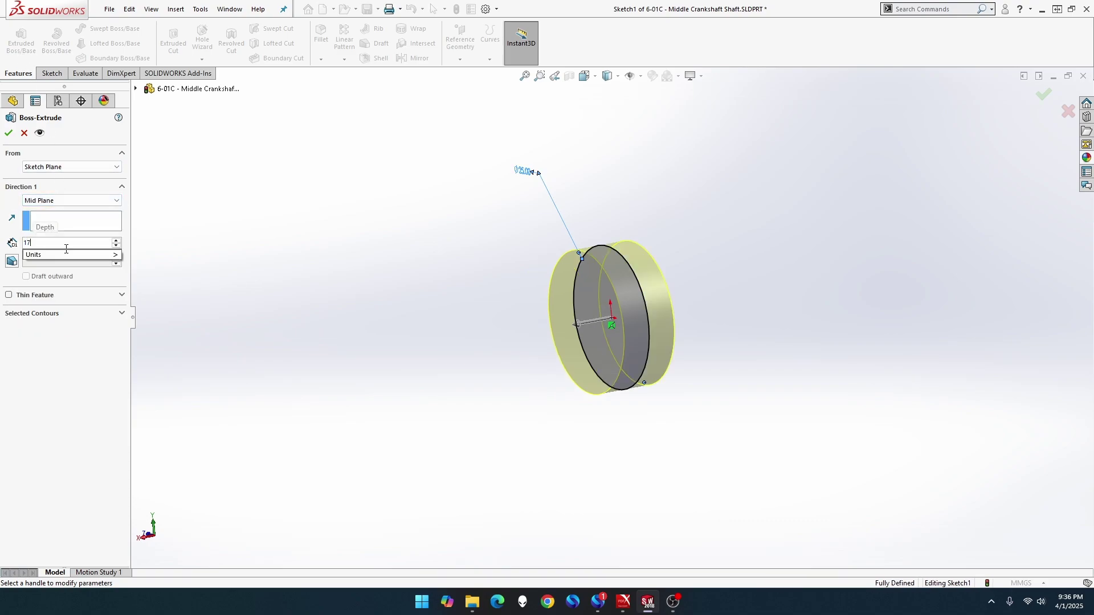
{"action": "key", "text": "Return"}
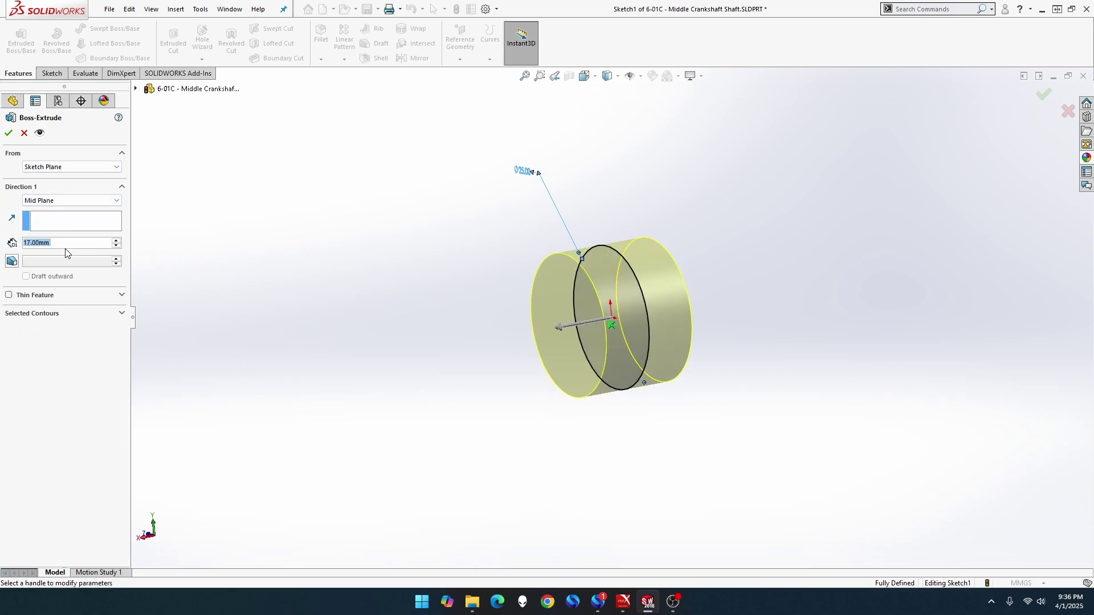
{"action": "left_click", "coordinate": [9, 133]}
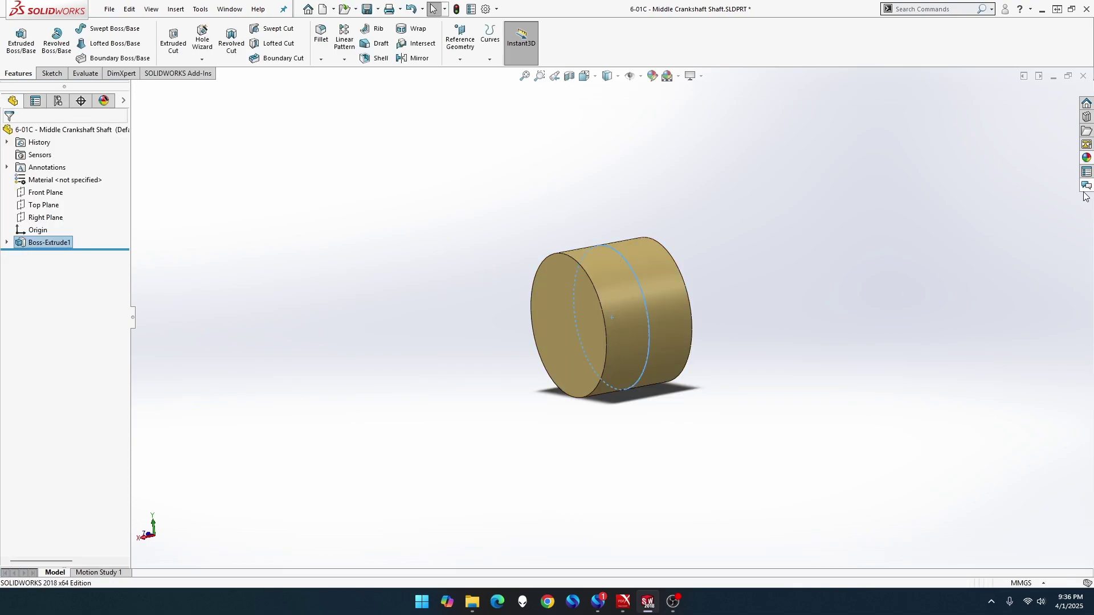
Apply the polished steel appearance to the middle shaft's cylinder
{"action": "left_click", "coordinate": [1086, 158]}
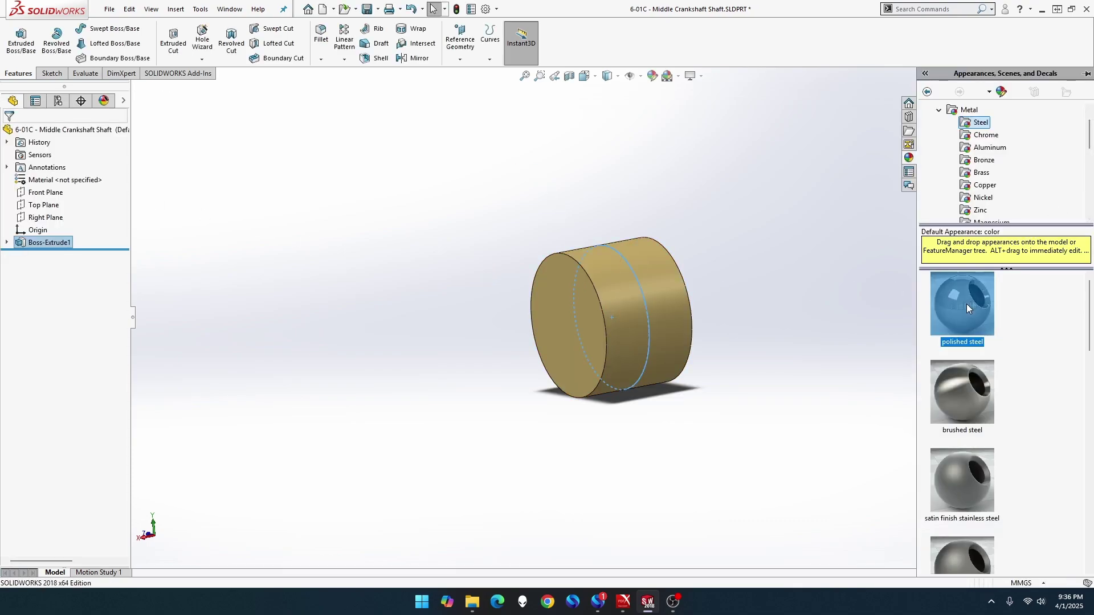
{"action": "left_click_drag", "start_coordinate": [966, 303], "coordinate": [676, 308]}
{"action": "left_click", "coordinate": [692, 305]}
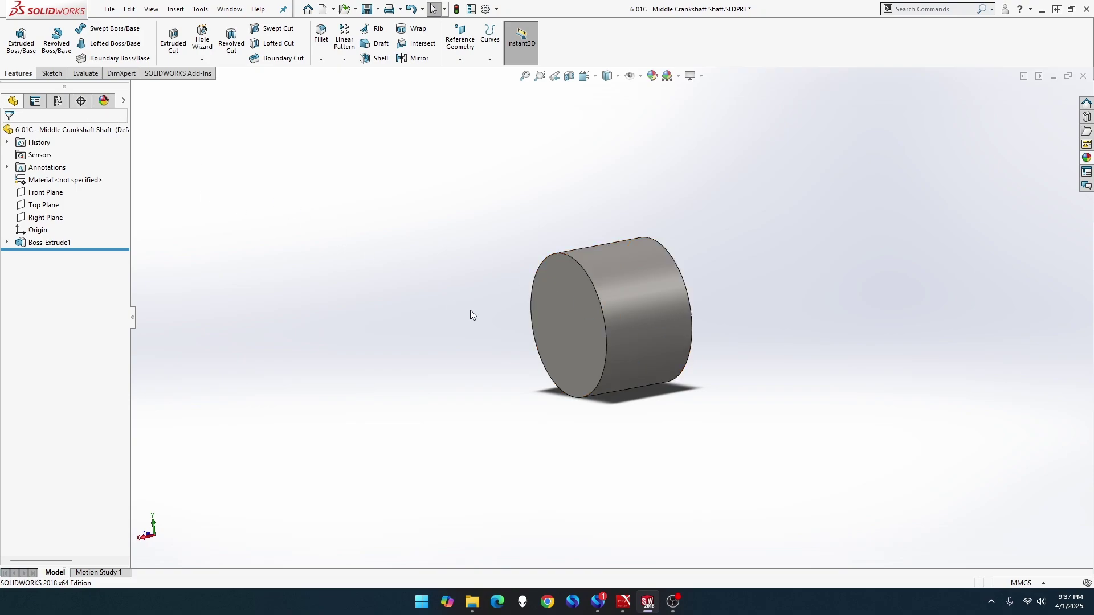
{"action": "right_click", "coordinate": [563, 317]}
{"action": "left_click", "coordinate": [591, 300]}
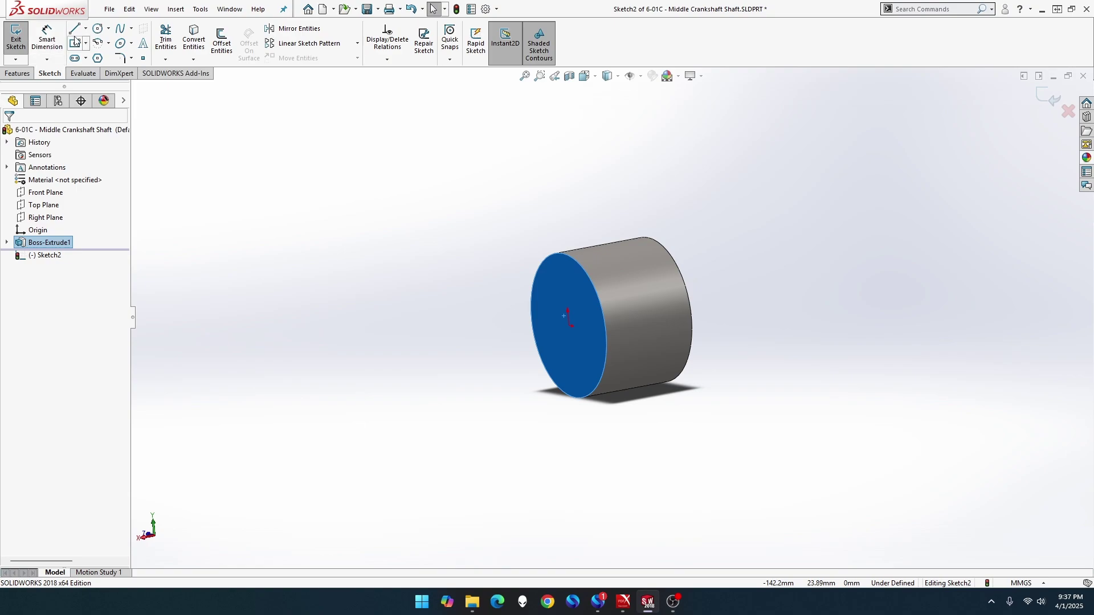
{"action": "left_click", "coordinate": [98, 28]}
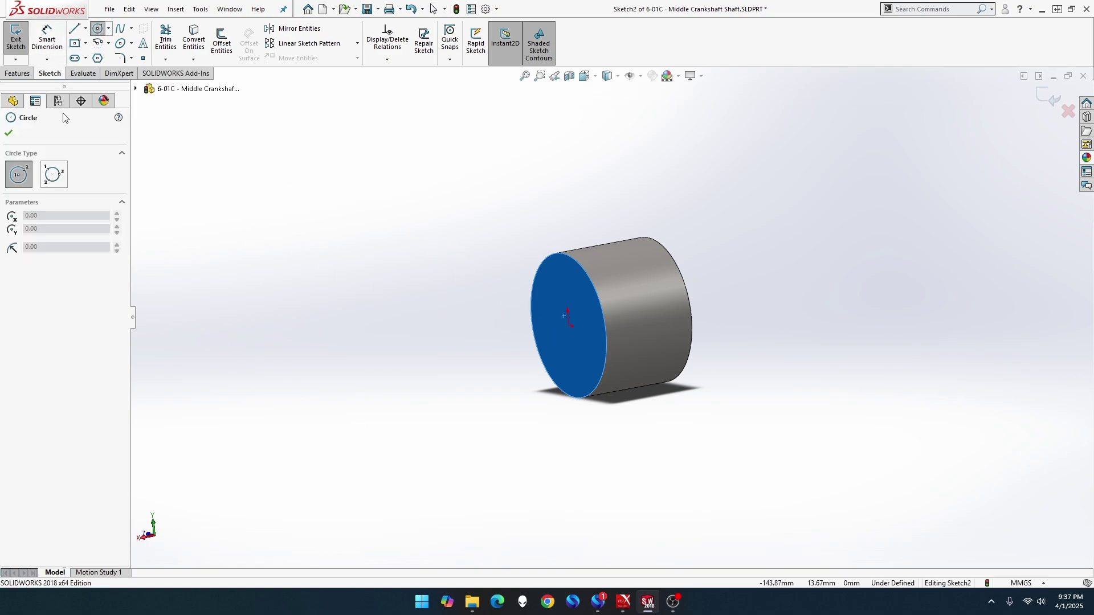
{"action": "left_click", "coordinate": [16, 40]}
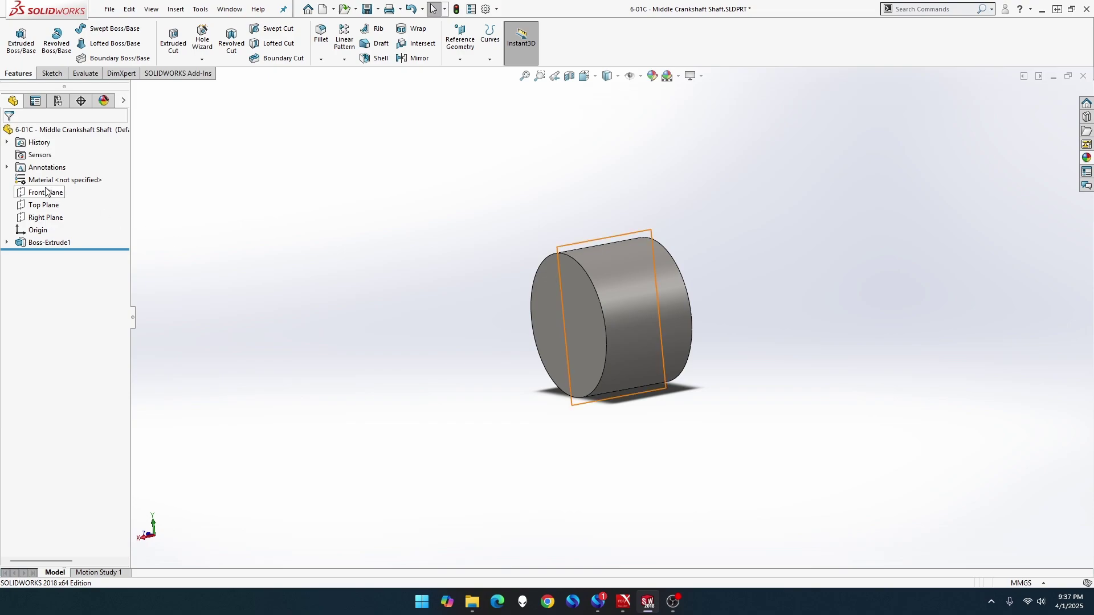
Start a sketch on the Right Plane and draw a circle about 16.2 mm in diameter centred on the origin
{"action": "right_click", "coordinate": [41, 221]}
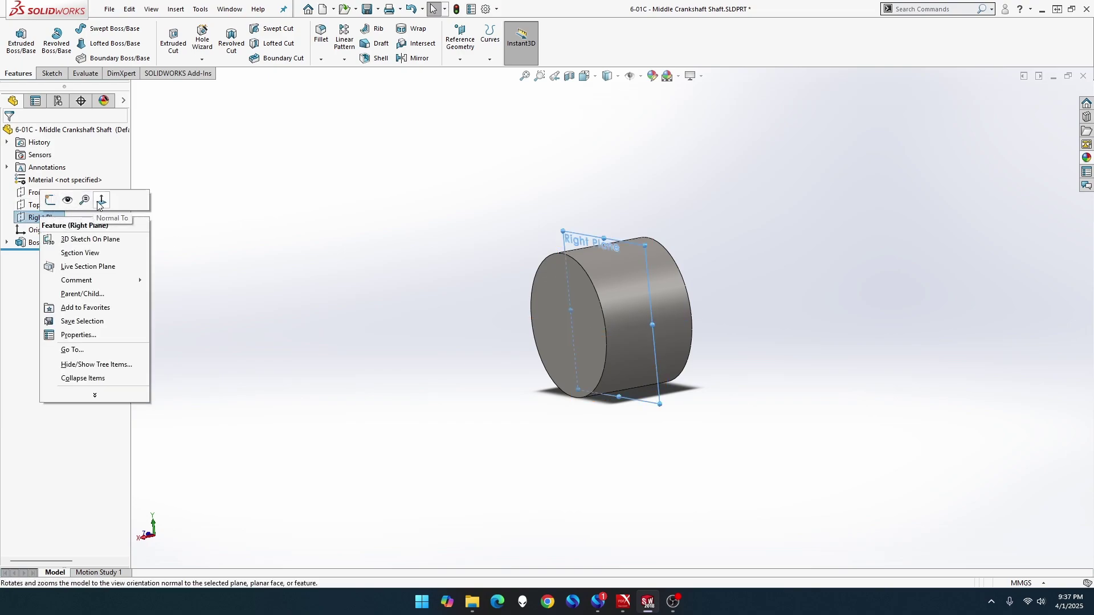
{"action": "left_click", "coordinate": [49, 201]}
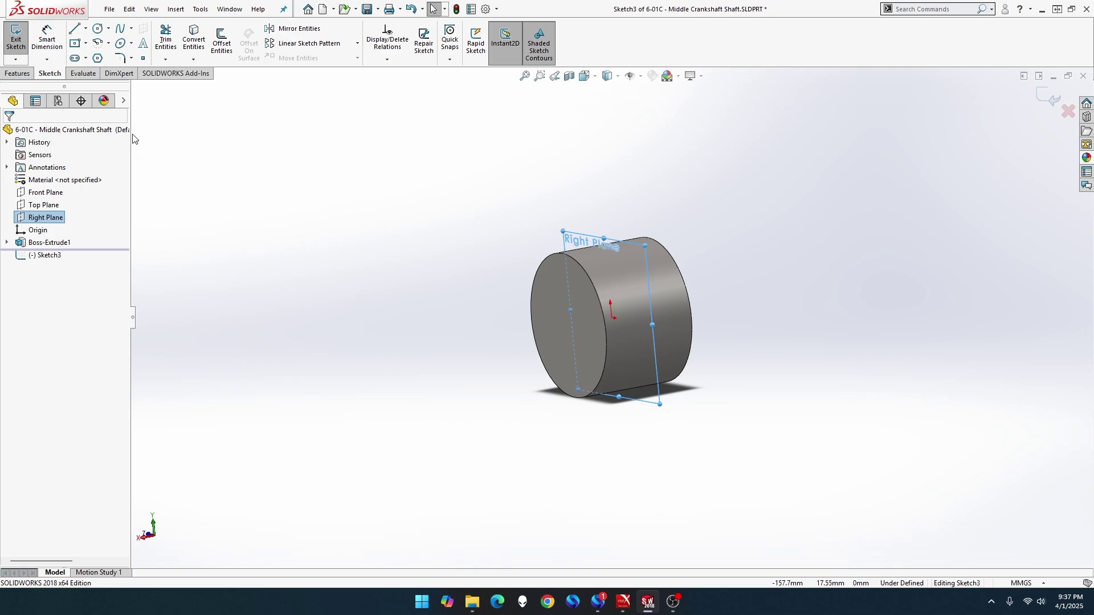
{"action": "left_click", "coordinate": [98, 28]}
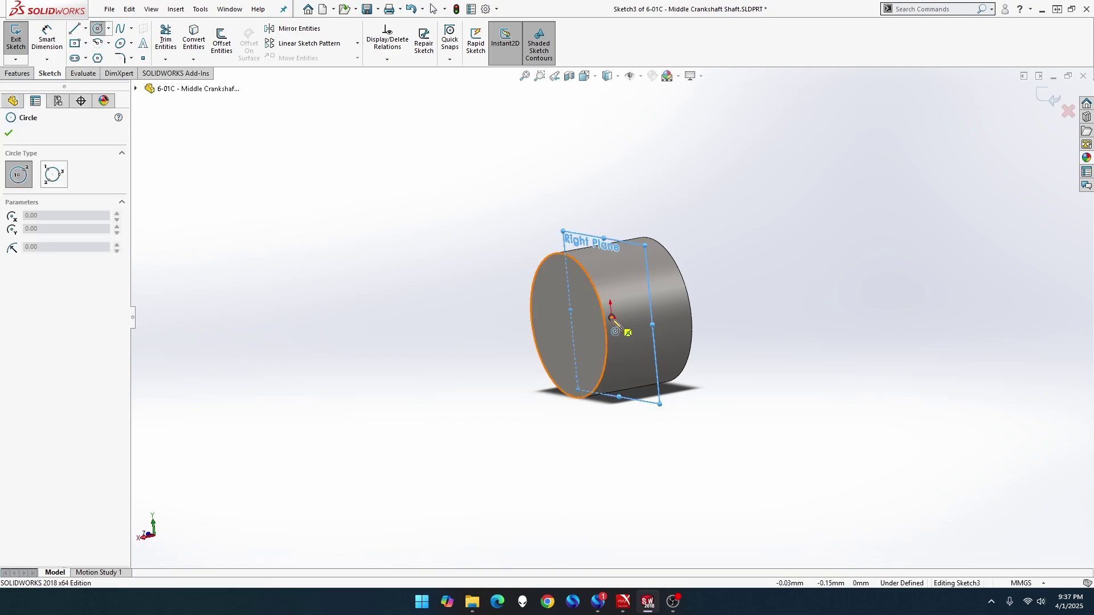
{"action": "left_click", "coordinate": [611, 316]}
{"action": "left_click", "coordinate": [634, 346]}
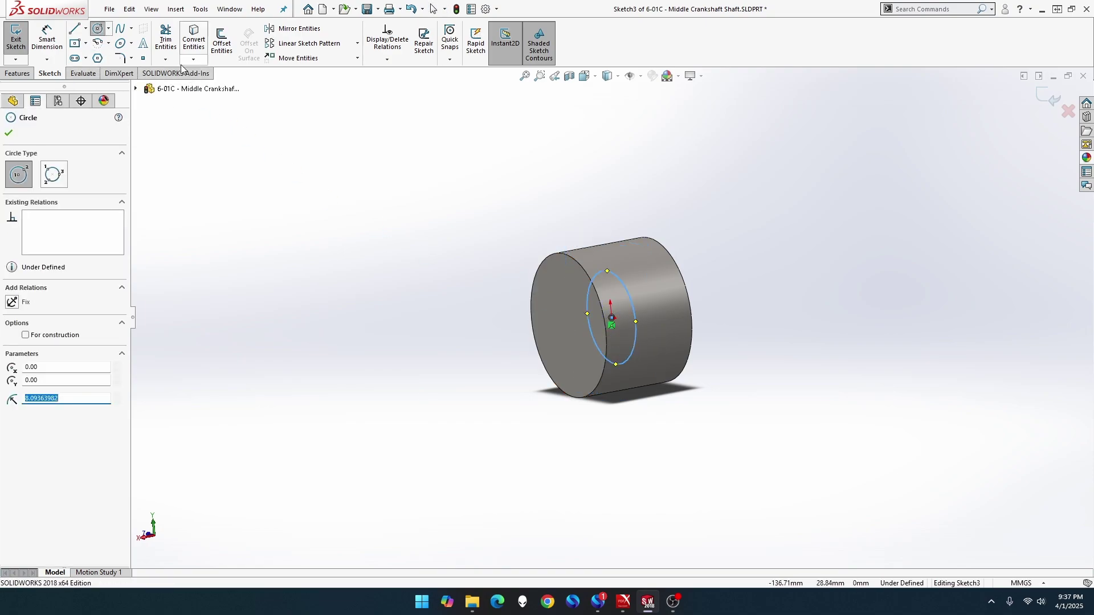
Add a diameter dimension to the new Right Plane circle and set it to 19 mm
{"action": "left_click", "coordinate": [48, 38]}
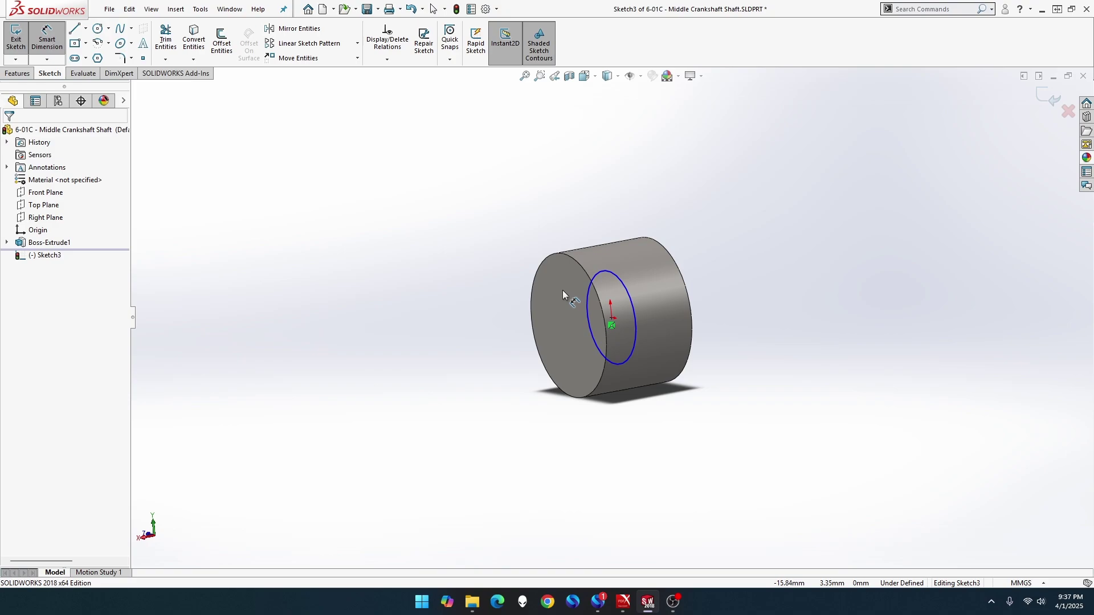
{"action": "left_click", "coordinate": [637, 329]}
{"action": "left_click", "coordinate": [490, 215]}
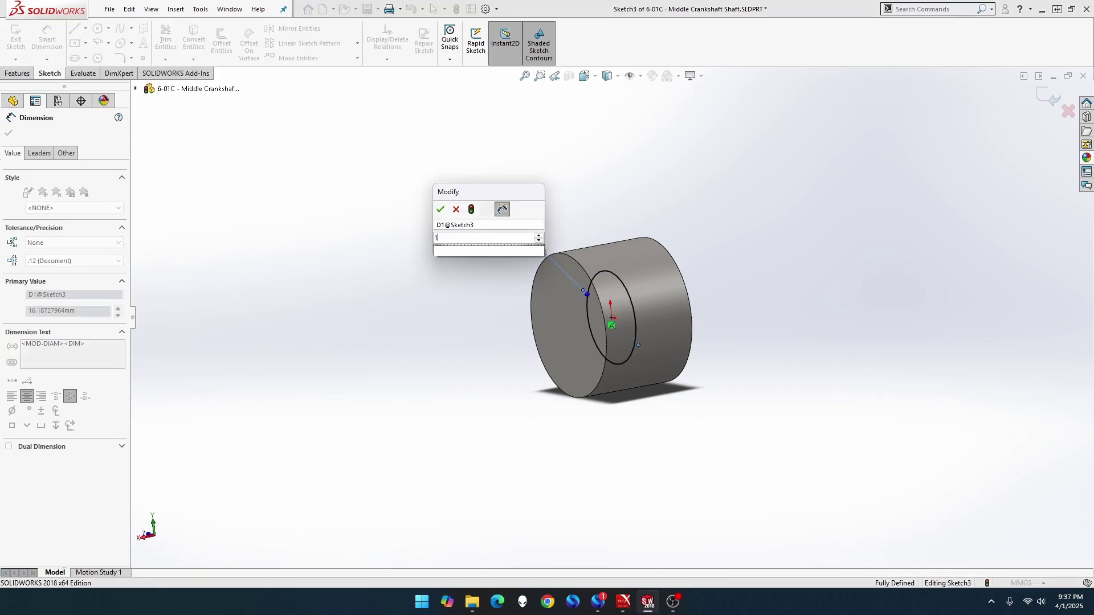
{"action": "type", "text": "19"}
{"action": "key", "text": "Return"}
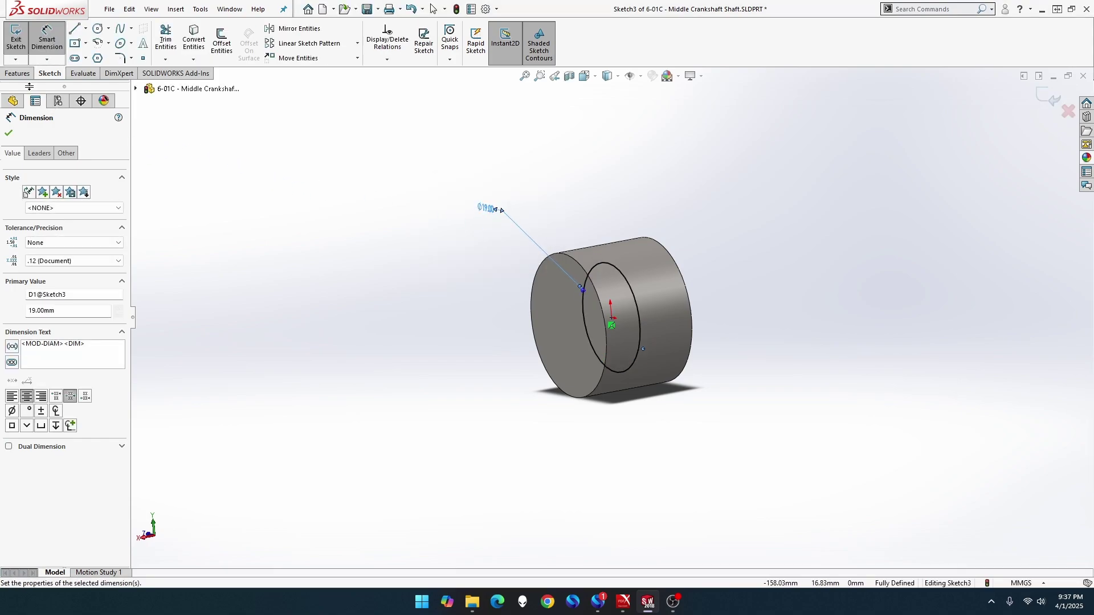
Extrude the 19 mm circle as a blind boss in both directions, with depths of 17/2+12 mm and 20.5 mm, merged with the cylinder
{"action": "left_click", "coordinate": [19, 74]}
{"action": "left_click", "coordinate": [21, 40]}
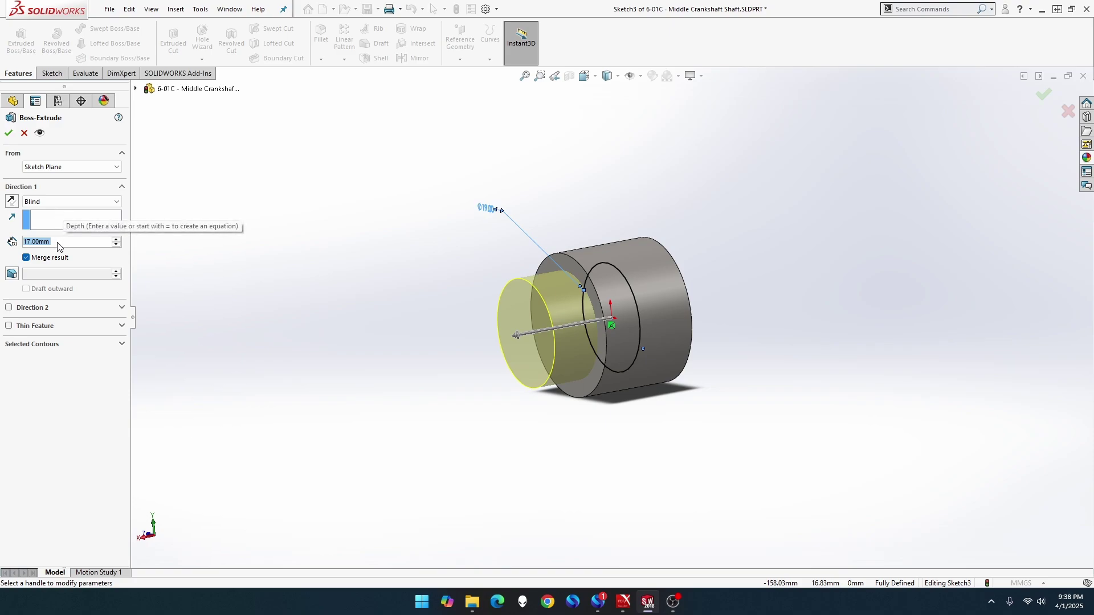
{"action": "type", "text": "17"}
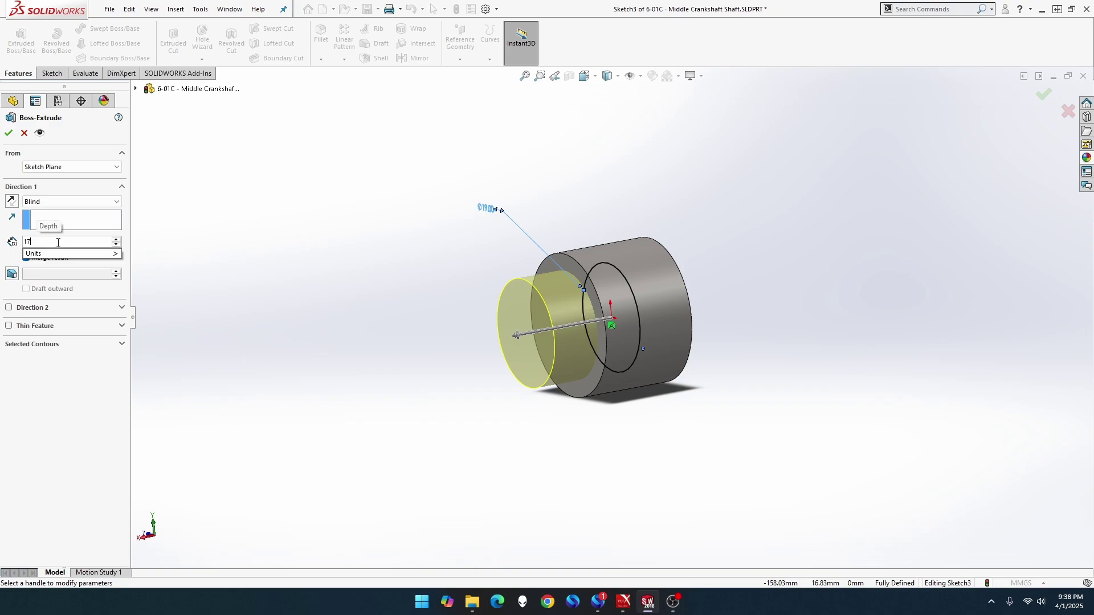
{"action": "type", "text": "/2+12"}
{"action": "key", "text": "Return"}
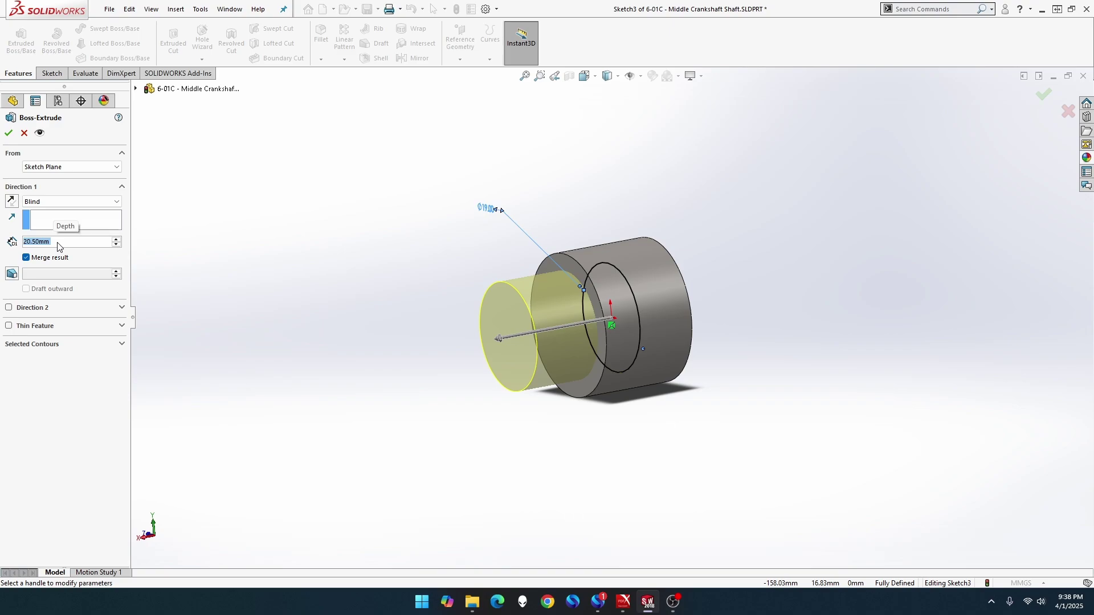
{"action": "left_click", "coordinate": [8, 307]}
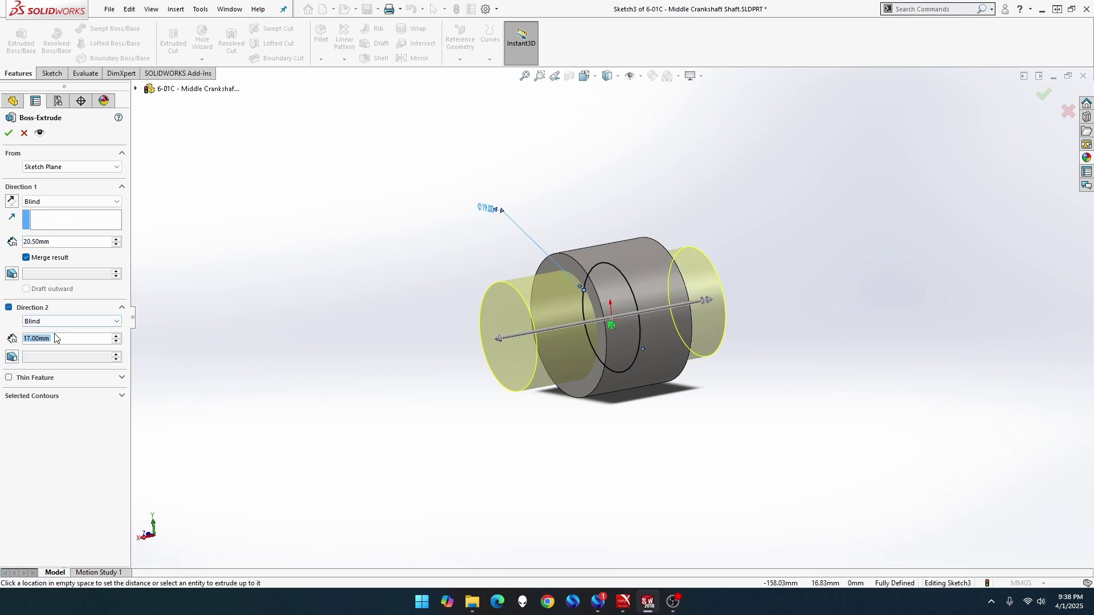
{"action": "left_click", "coordinate": [62, 338]}
{"action": "type", "text": "20.5"}
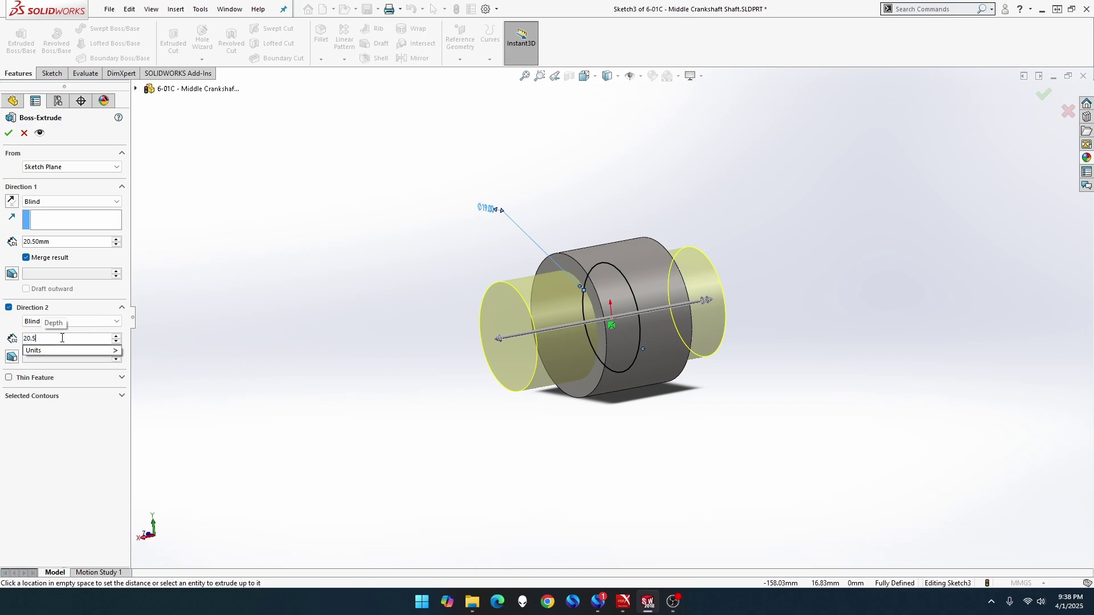
{"action": "key", "text": "Return"}
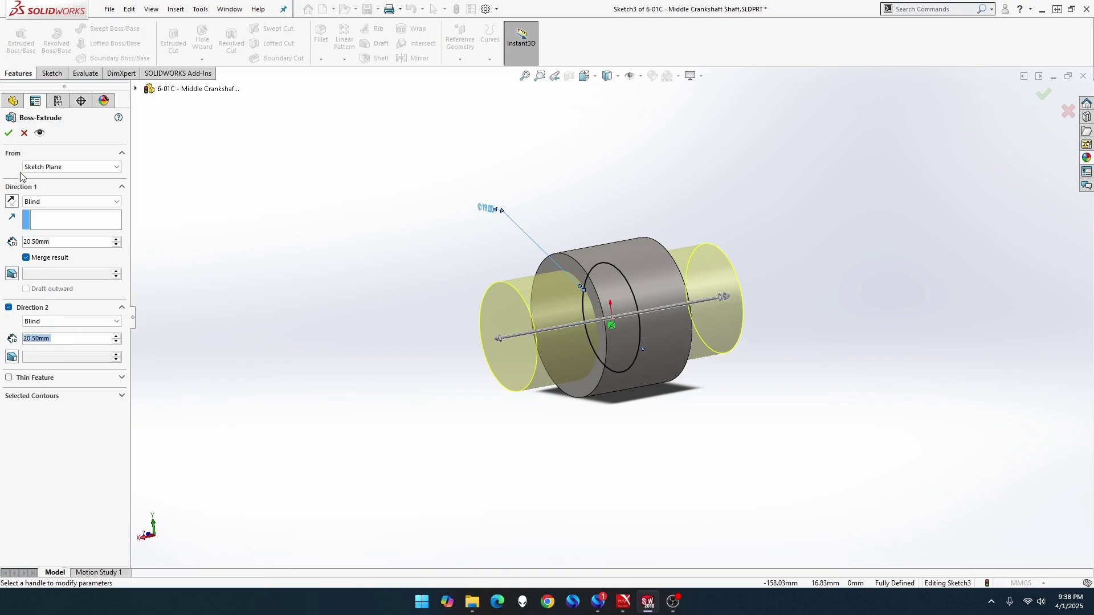
{"action": "left_click", "coordinate": [8, 134]}
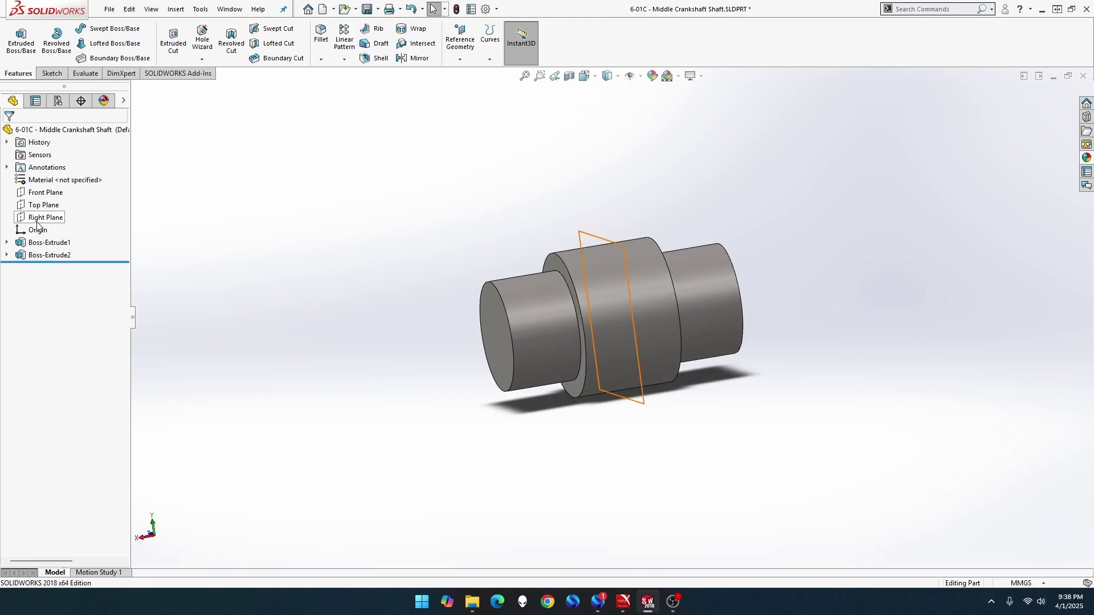
Measure the distance from the middle cylinder's shoulder face to the end face of the Direction 1 stub
{"action": "scroll", "coordinate": [422, 276], "scroll_direction": "down", "scroll_amount": 2}
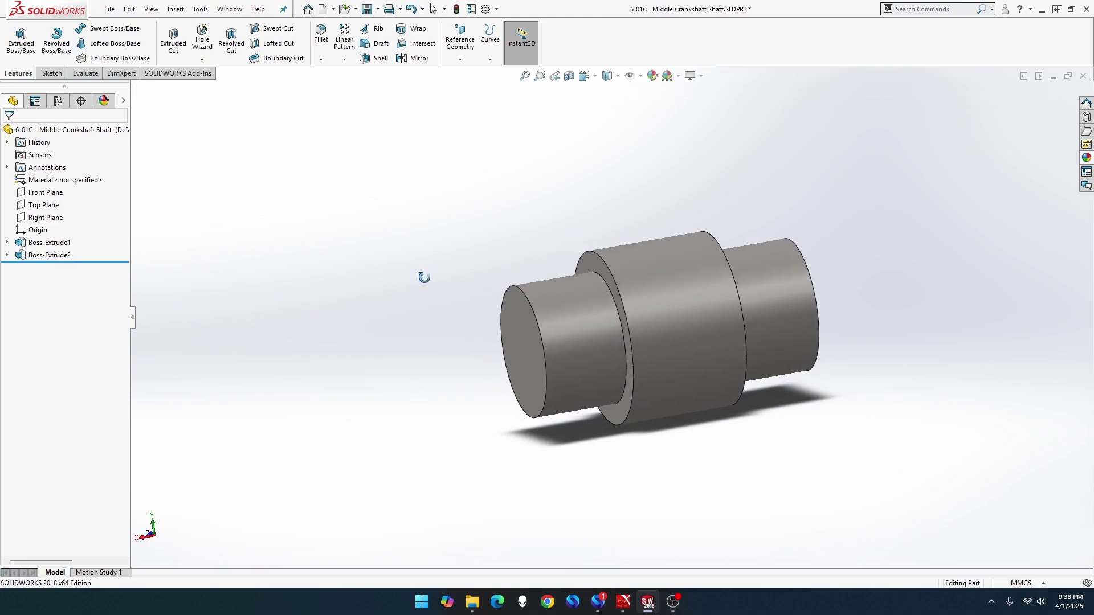
{"action": "left_click", "coordinate": [85, 74]}
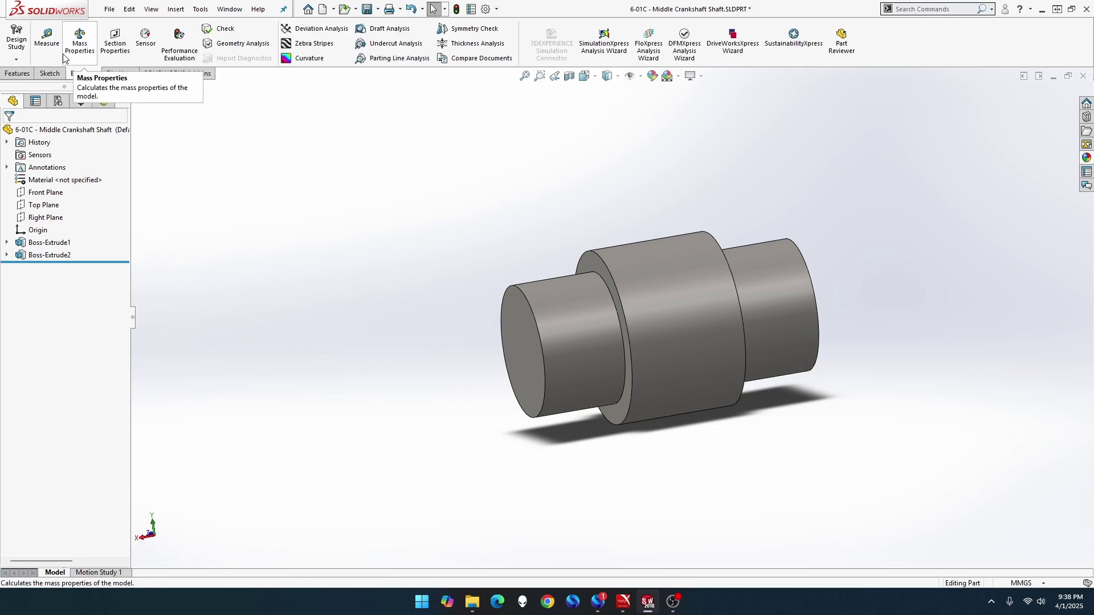
{"action": "left_click", "coordinate": [46, 39]}
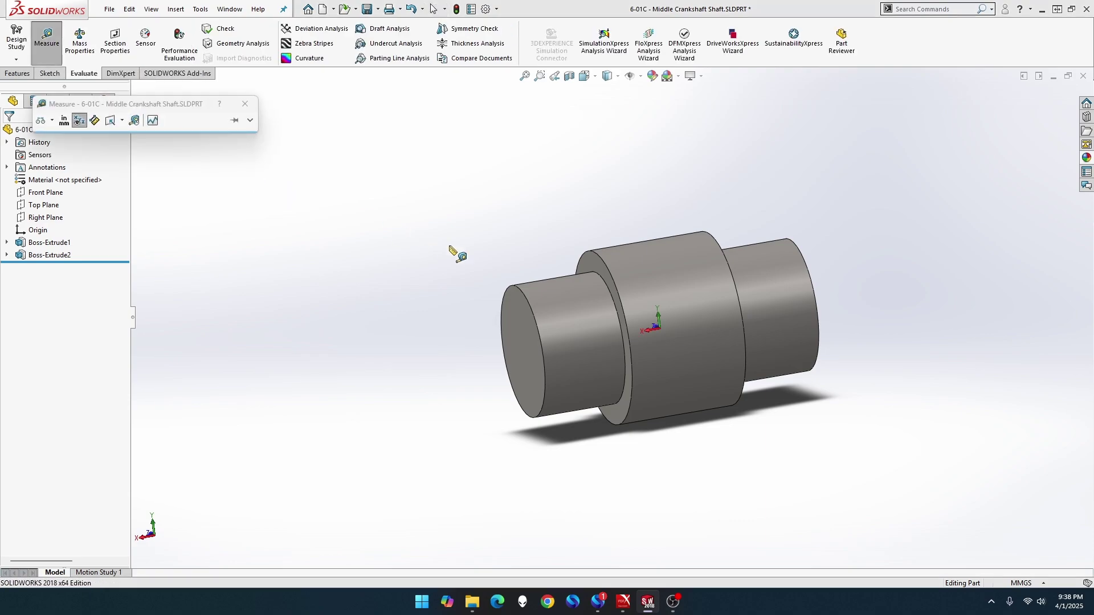
{"action": "left_click", "coordinate": [591, 272]}
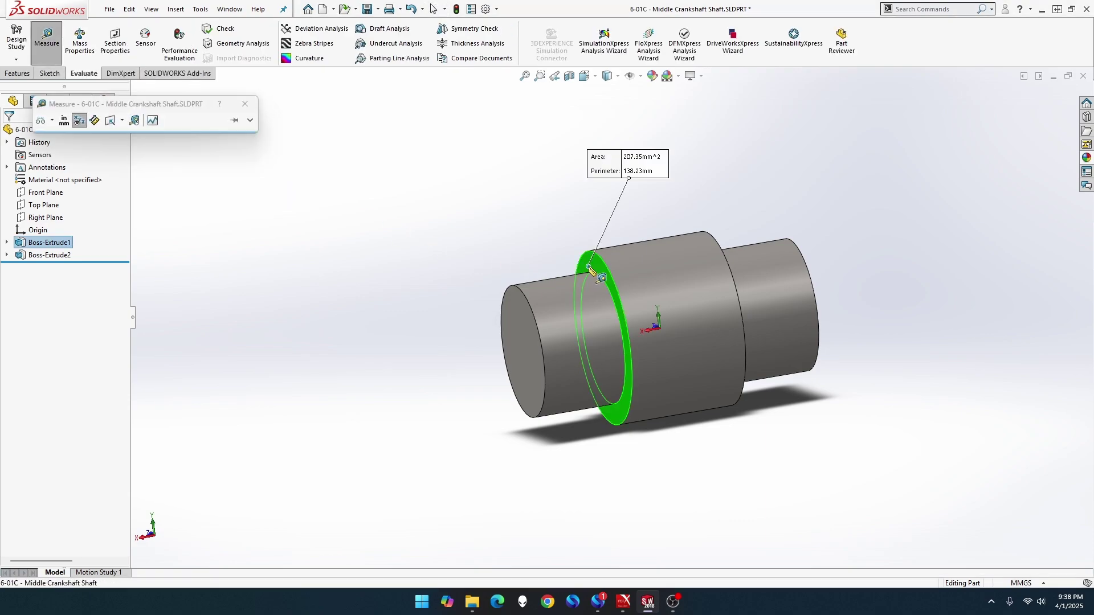
{"action": "left_click", "coordinate": [517, 329]}
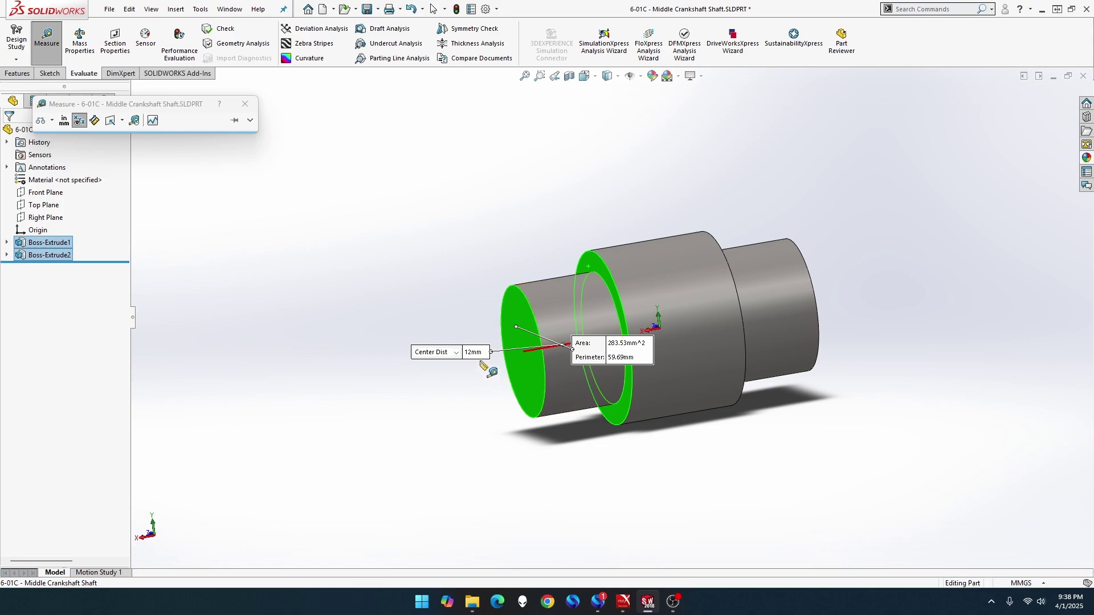
{"action": "key", "text": "Escape"}
Measure the distance from the opposite shoulder face to the other stub's end face
{"action": "middle_click_drag", "start_coordinate": [325, 354], "coordinate": [349, 417]}
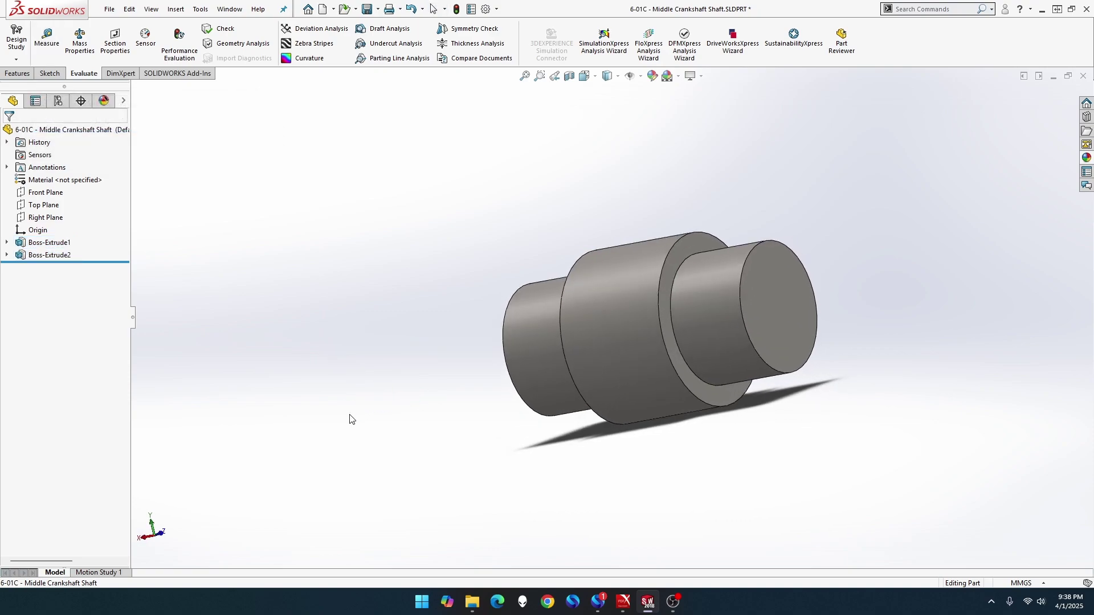
{"action": "left_click", "coordinate": [47, 37]}
{"action": "left_click", "coordinate": [671, 357]}
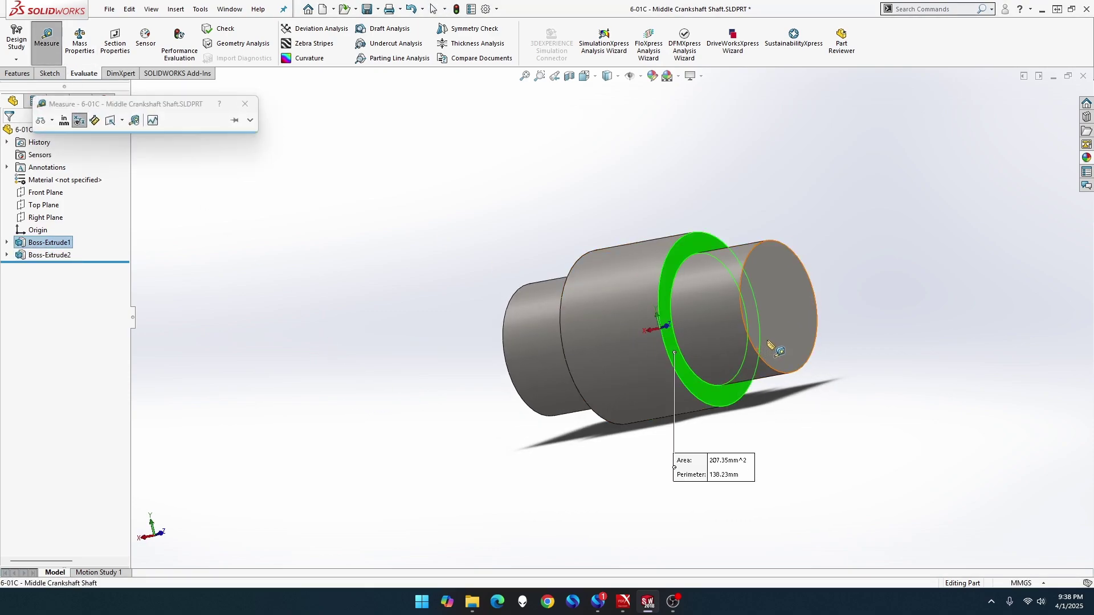
{"action": "left_click", "coordinate": [777, 337]}
{"action": "key", "text": "Escape"}
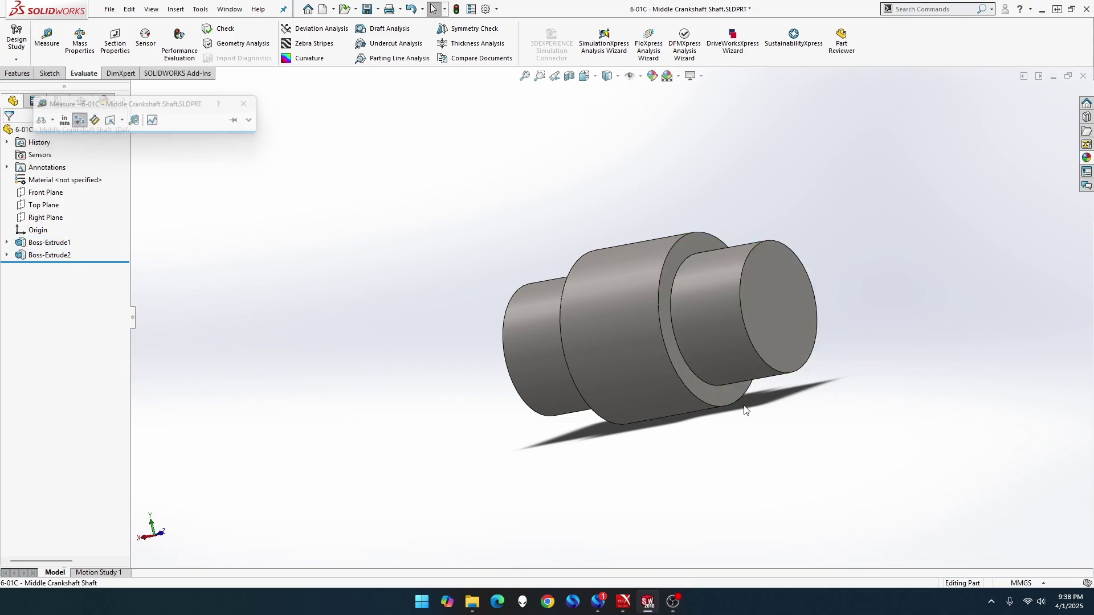
{"action": "middle_click_drag", "start_coordinate": [442, 442], "coordinate": [538, 444]}
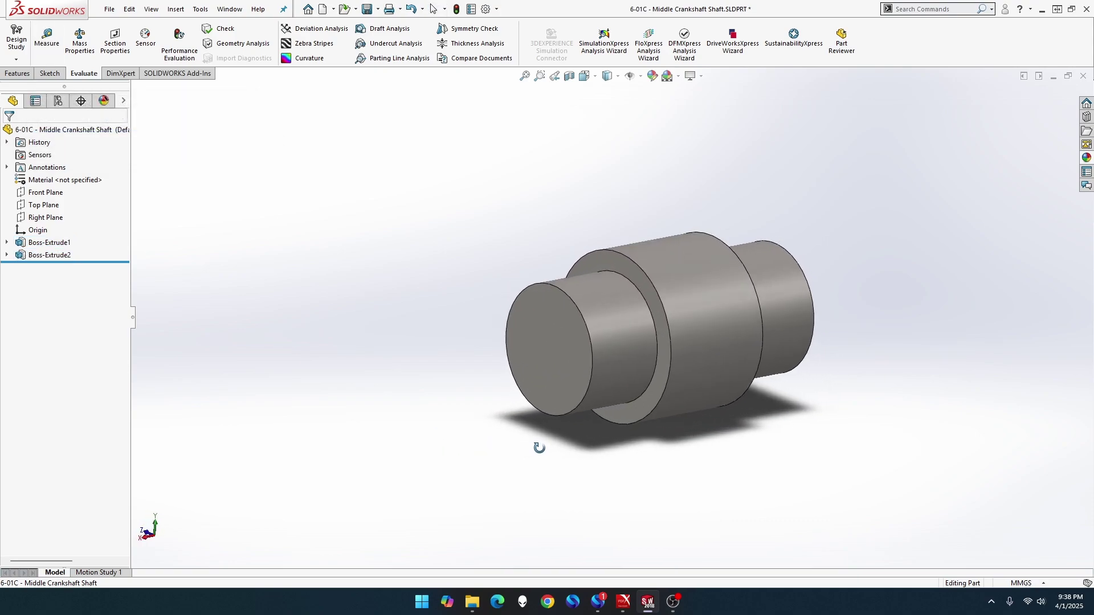
{"action": "scroll", "coordinate": [527, 228], "scroll_direction": "down", "scroll_amount": 4}
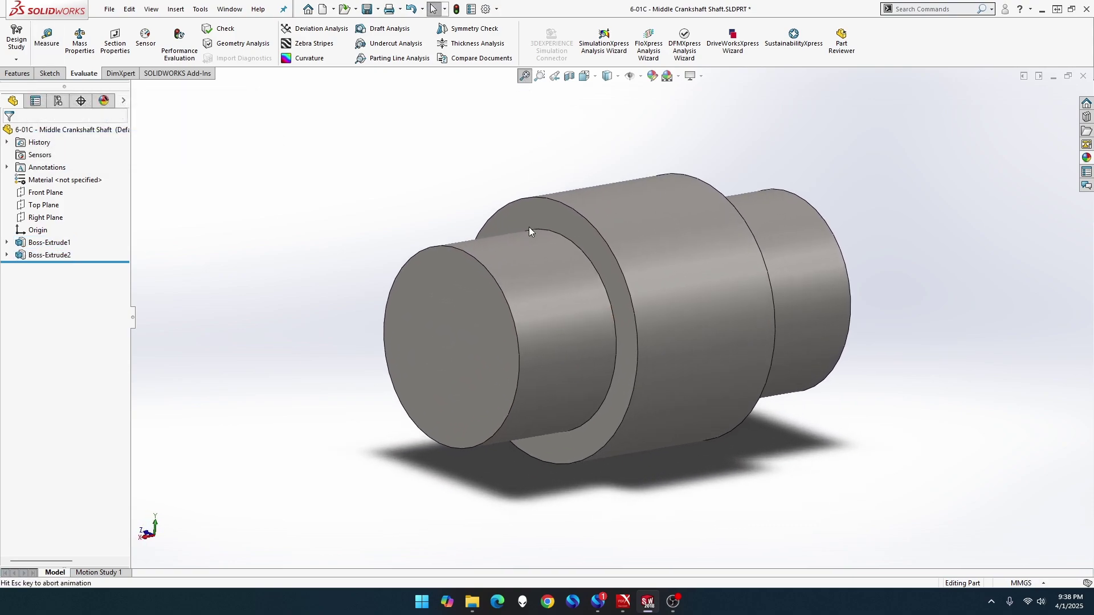
{"action": "middle_click_drag", "start_coordinate": [528, 228], "coordinate": [276, 313]}
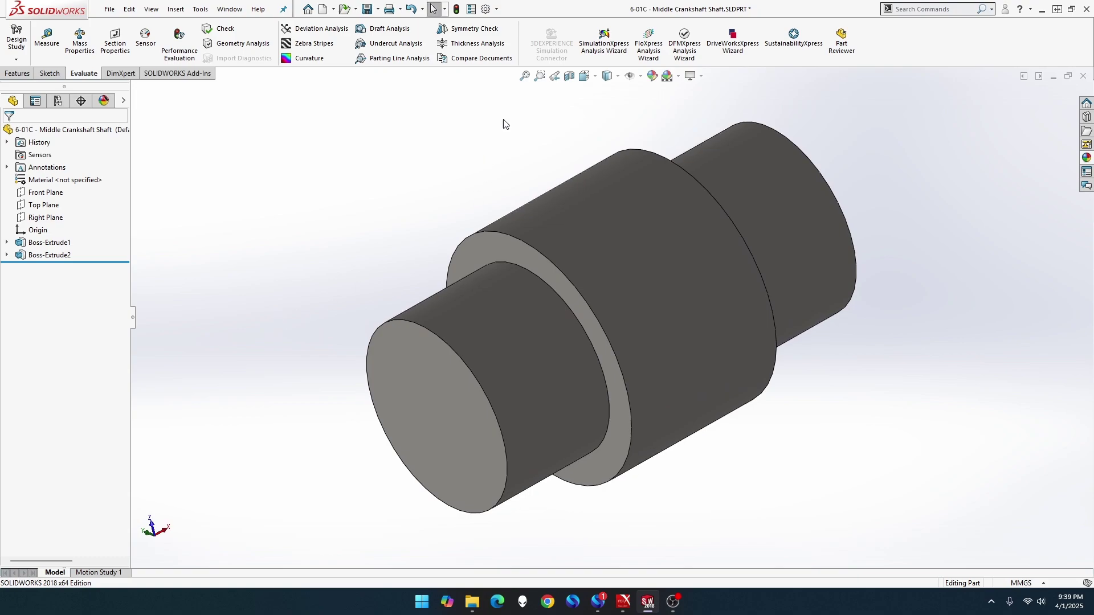
{"action": "left_click", "coordinate": [523, 76]}
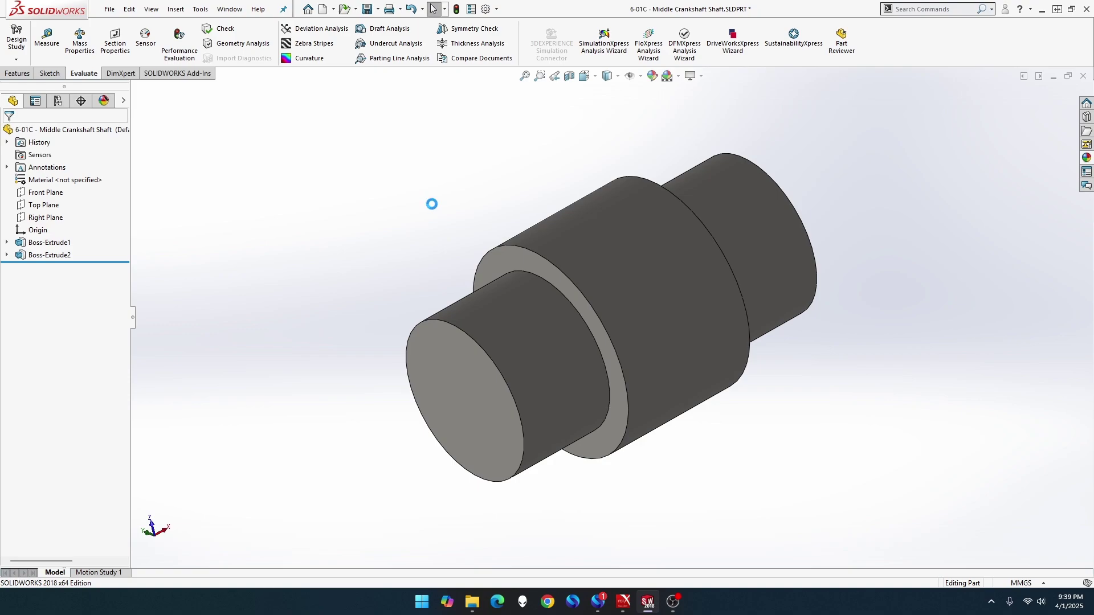
Create a new part from the Part MMGS template and save it as 6-01D - Crankshaft Con Rod Shaft
{"action": "left_click", "coordinate": [113, 10]}
{"action": "left_click", "coordinate": [125, 26]}
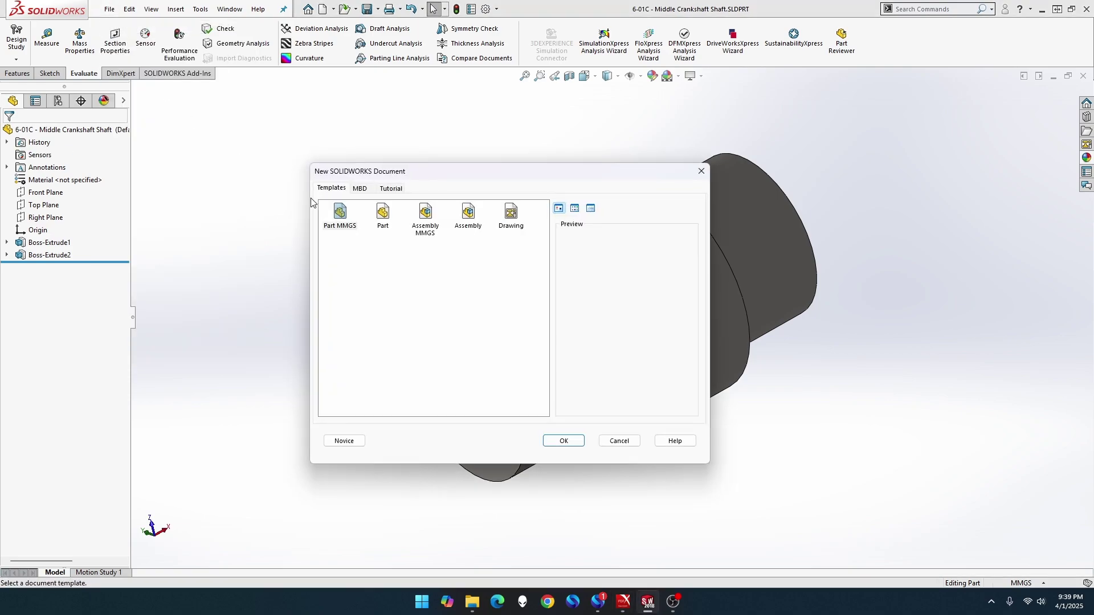
{"action": "double_click", "coordinate": [340, 215]}
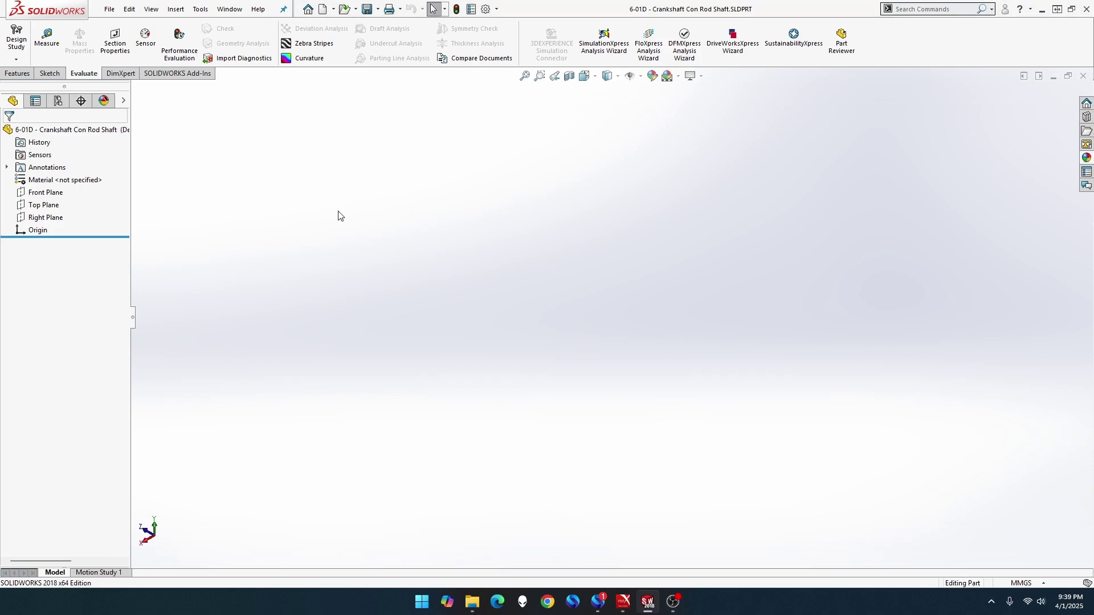
Start a sketch on the Right Plane and draw a circle of about 27 mm radius centred on the origin
{"action": "key", "text": "alt+Tab"}
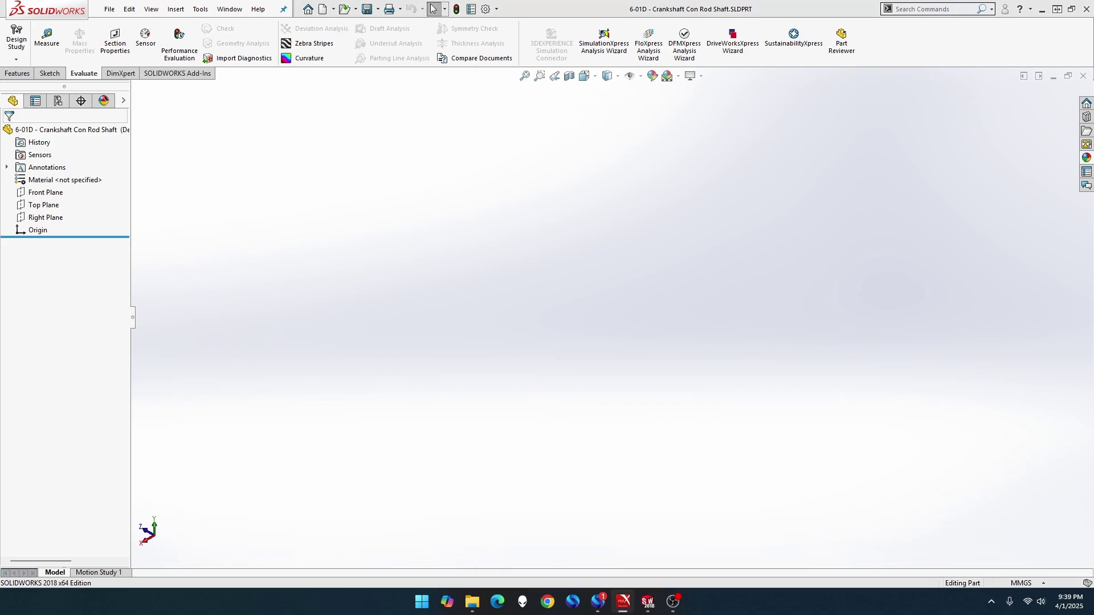
{"action": "left_click", "coordinate": [226, 214]}
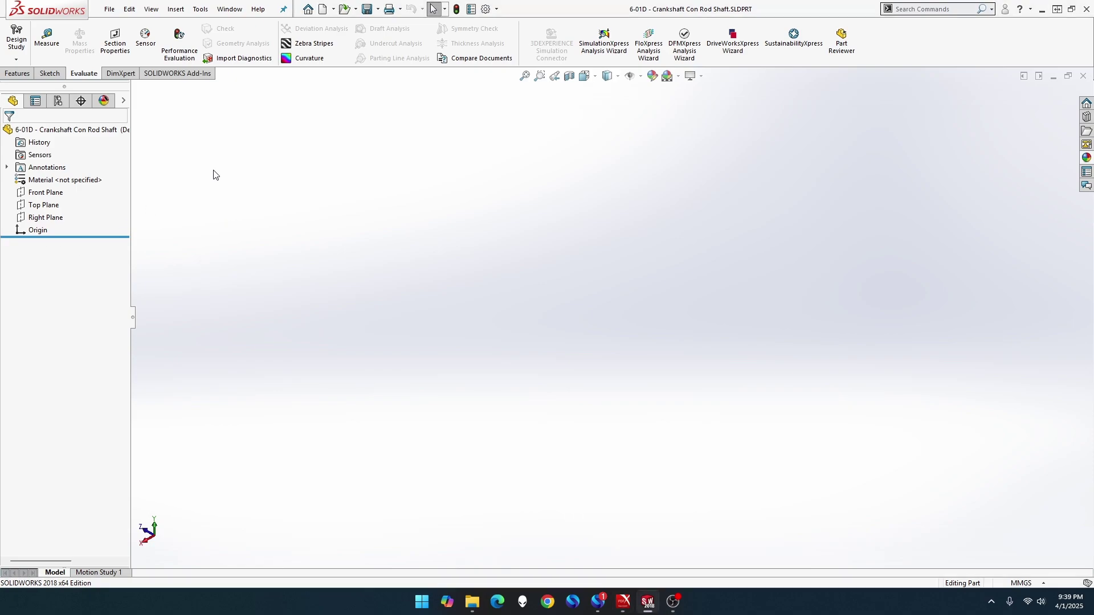
{"action": "right_click", "coordinate": [60, 220]}
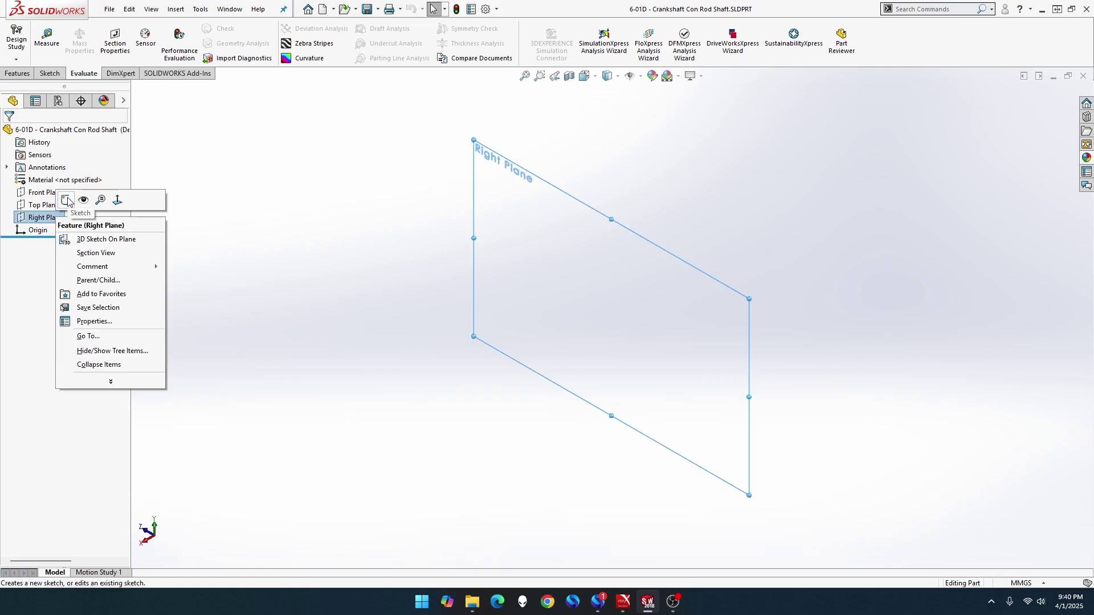
{"action": "left_click", "coordinate": [66, 200]}
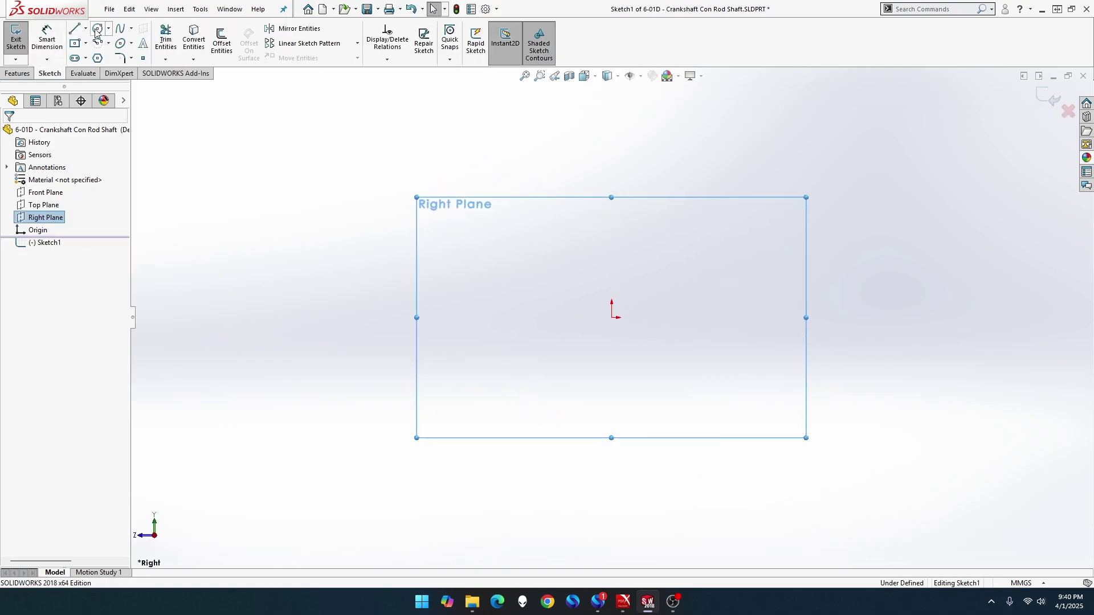
{"action": "left_click", "coordinate": [98, 29]}
{"action": "left_click", "coordinate": [612, 317]}
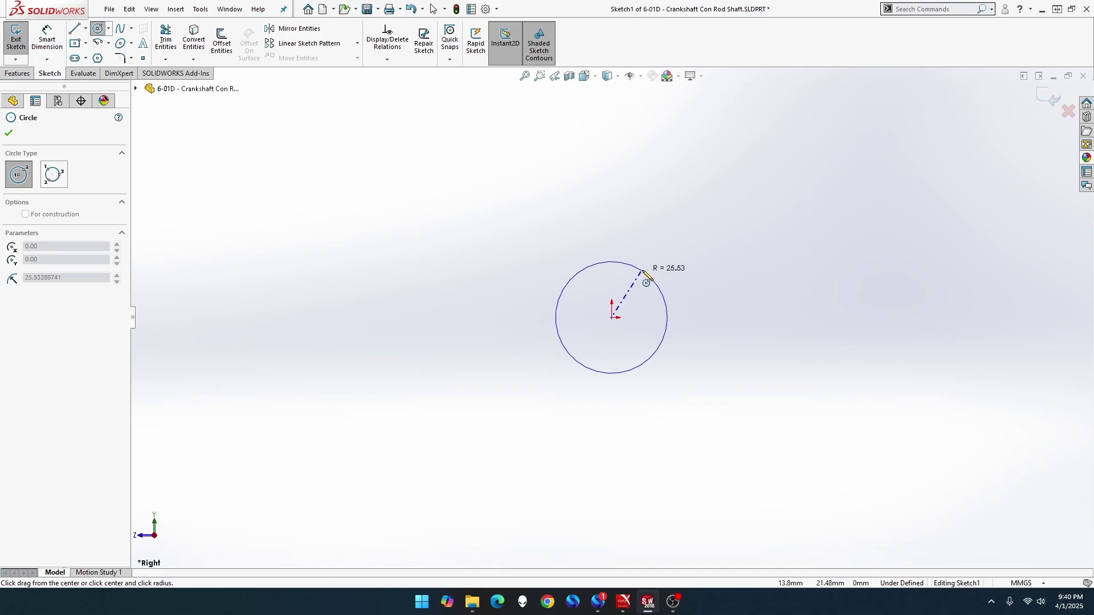
{"action": "left_click", "coordinate": [645, 269]}
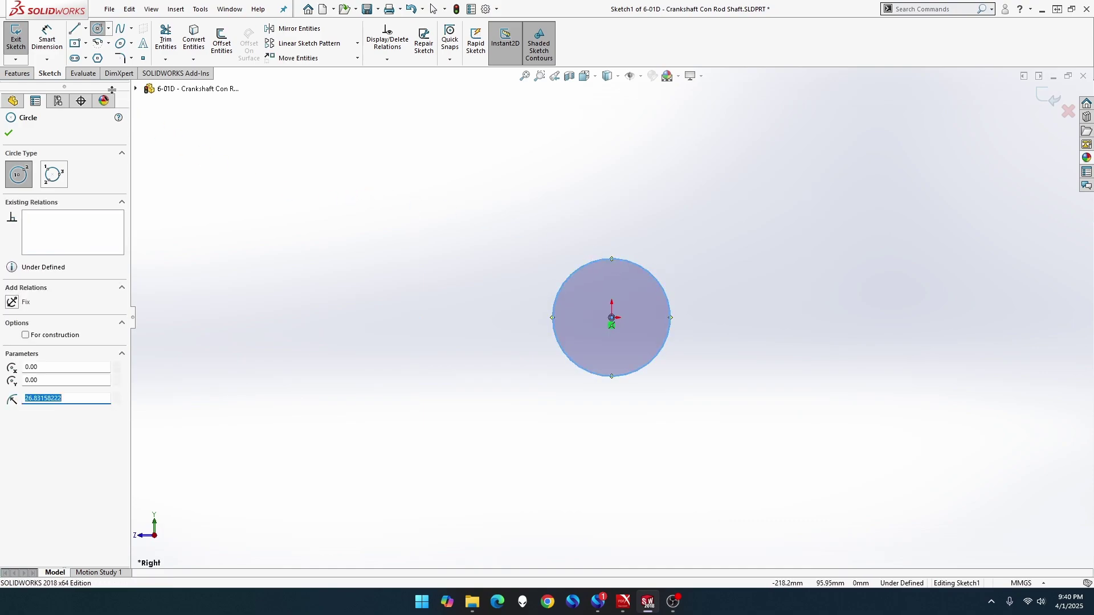
{"action": "key", "text": "Escape"}
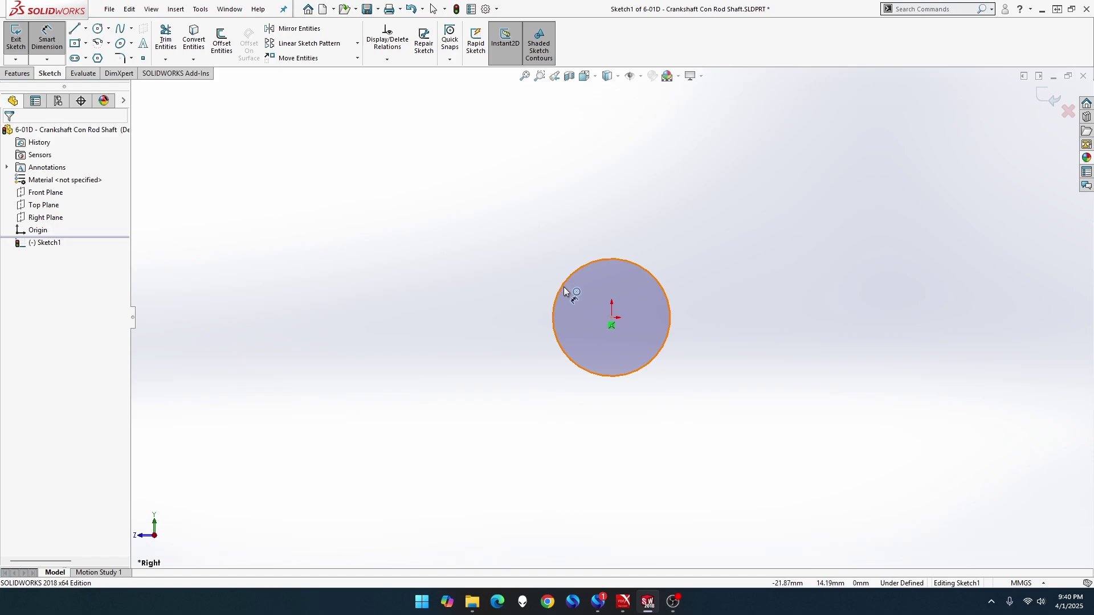
Dimension the circle's diameter at 25 mm
{"action": "left_click", "coordinate": [562, 286]}
{"action": "left_click", "coordinate": [439, 201]}
{"action": "type", "text": "25"}
{"action": "key", "text": "Return"}
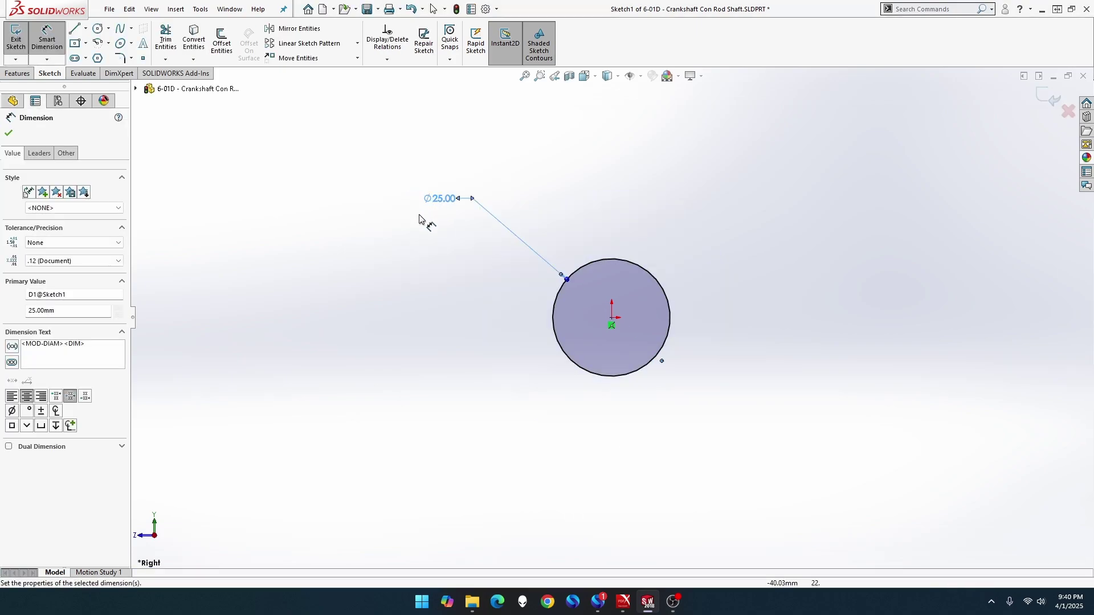
Extrude the 25 mm circle as a mid-plane boss with a total depth of 29 mm
{"action": "middle_click_drag", "start_coordinate": [375, 310], "coordinate": [331, 323]}
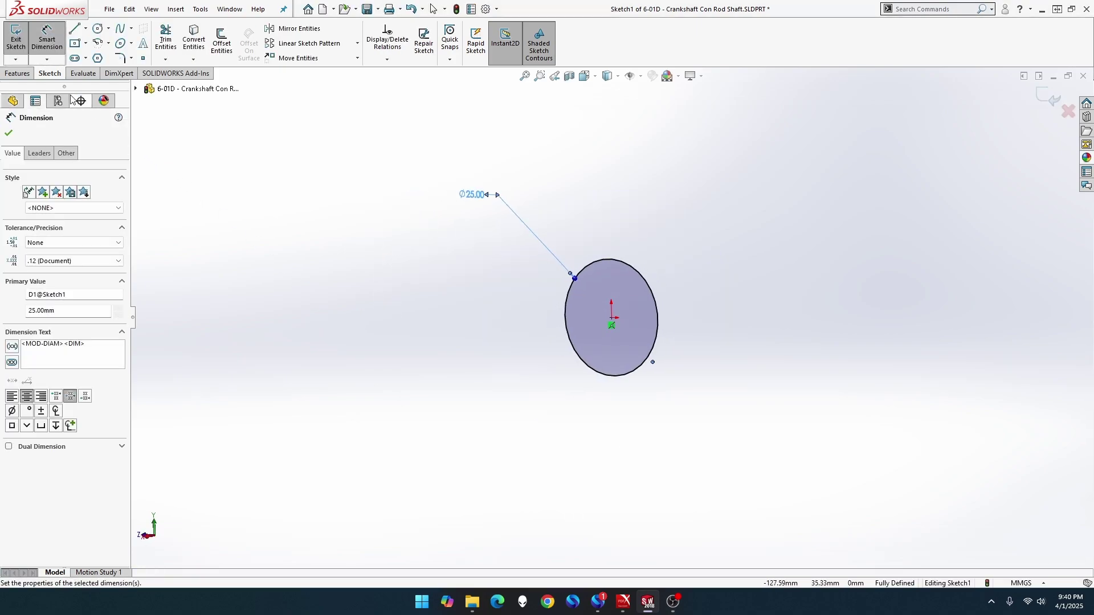
{"action": "left_click", "coordinate": [17, 73]}
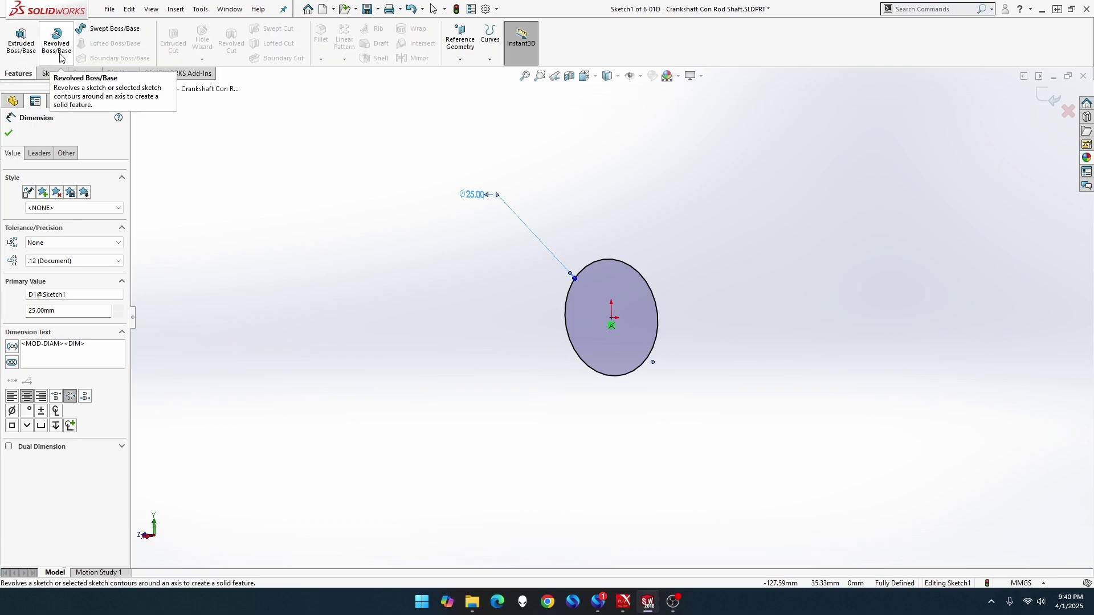
{"action": "left_click", "coordinate": [13, 46]}
{"action": "type", "text": "29"}
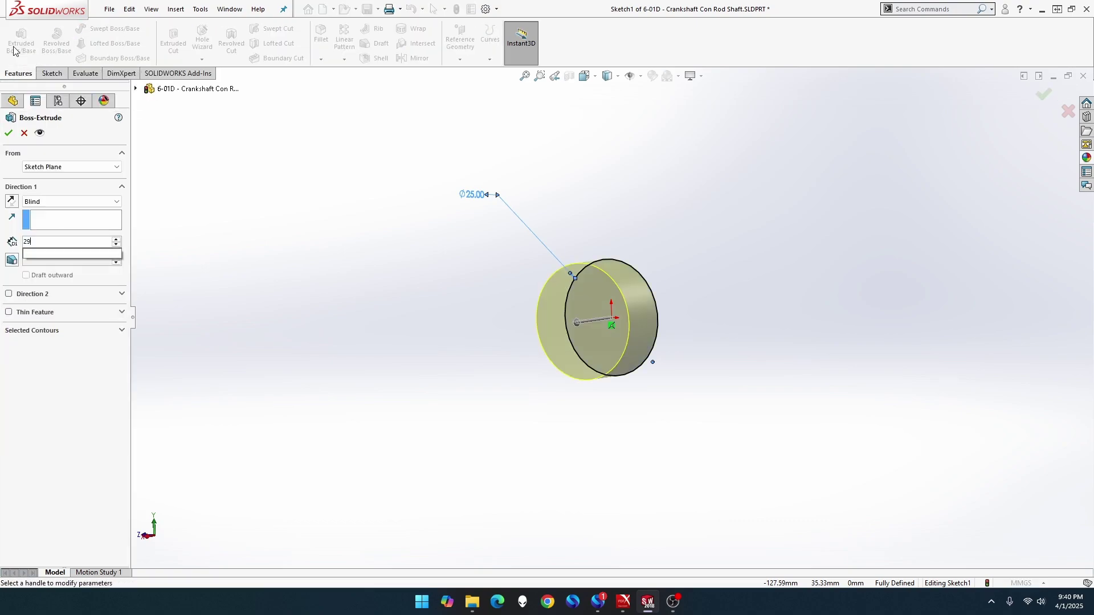
{"action": "key", "text": "Return"}
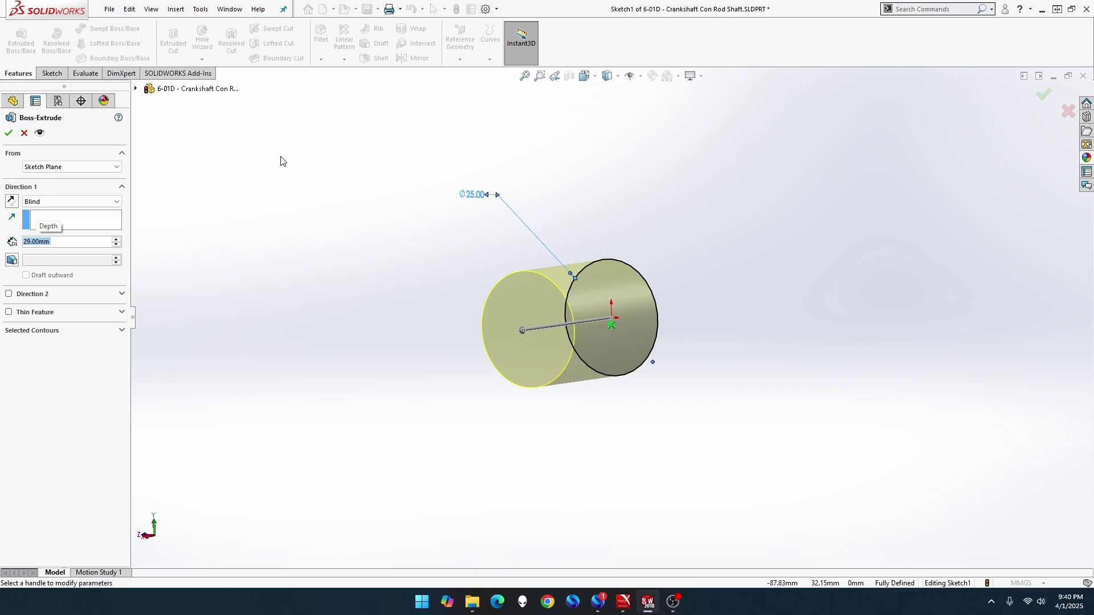
{"action": "left_click", "coordinate": [57, 202]}
{"action": "left_click", "coordinate": [70, 246]}
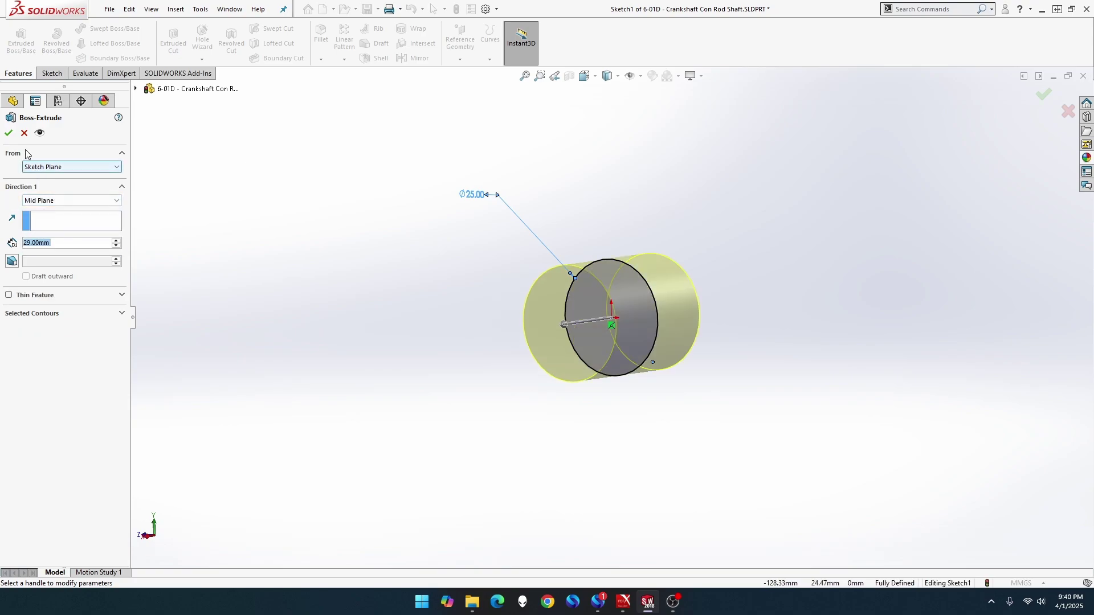
{"action": "left_click", "coordinate": [8, 132]}
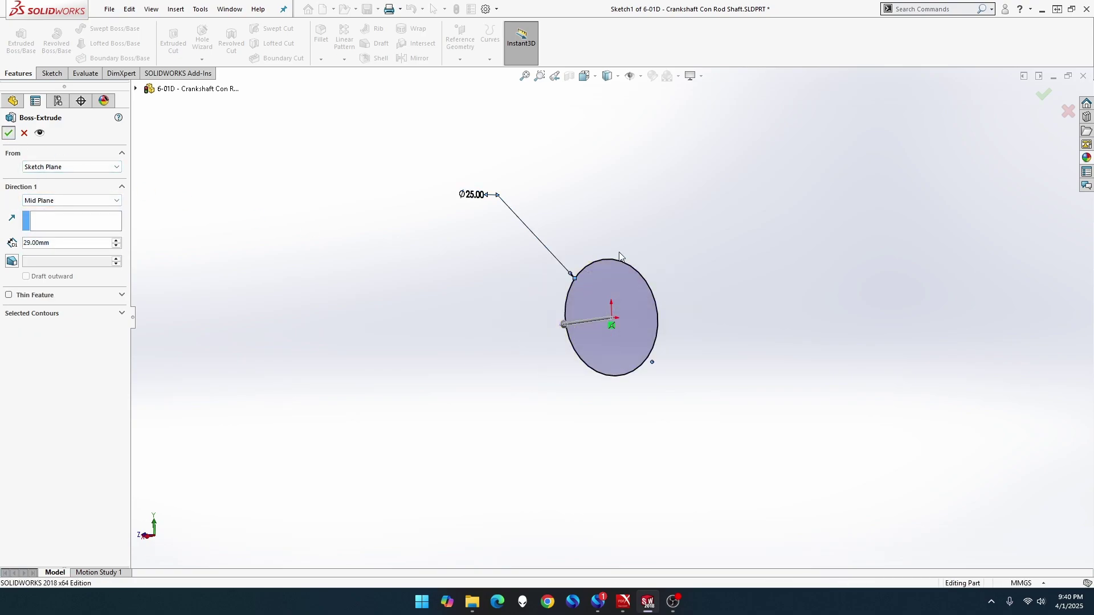
Apply a steel appearance to the cylinder
{"action": "left_click", "coordinate": [1087, 158]}
{"action": "left_click_drag", "start_coordinate": [955, 300], "coordinate": [655, 311]}
{"action": "left_click", "coordinate": [649, 309]}
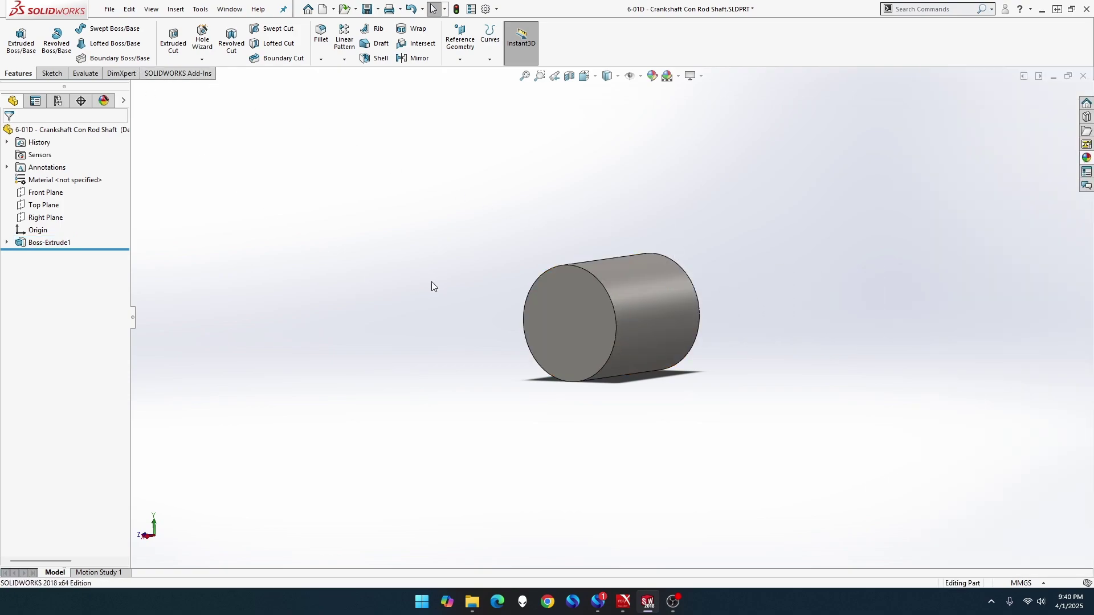
Start a sketch on the cylinder's visible end face and draw a concentric circle about 13 mm in diameter
{"action": "right_click", "coordinate": [561, 315]}
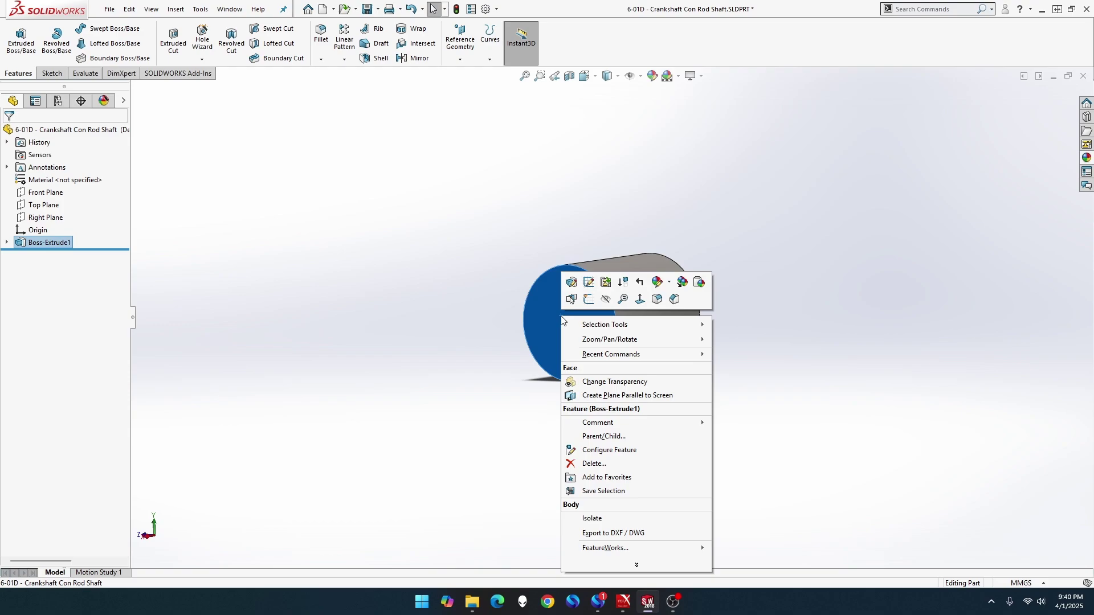
{"action": "left_click", "coordinate": [592, 302]}
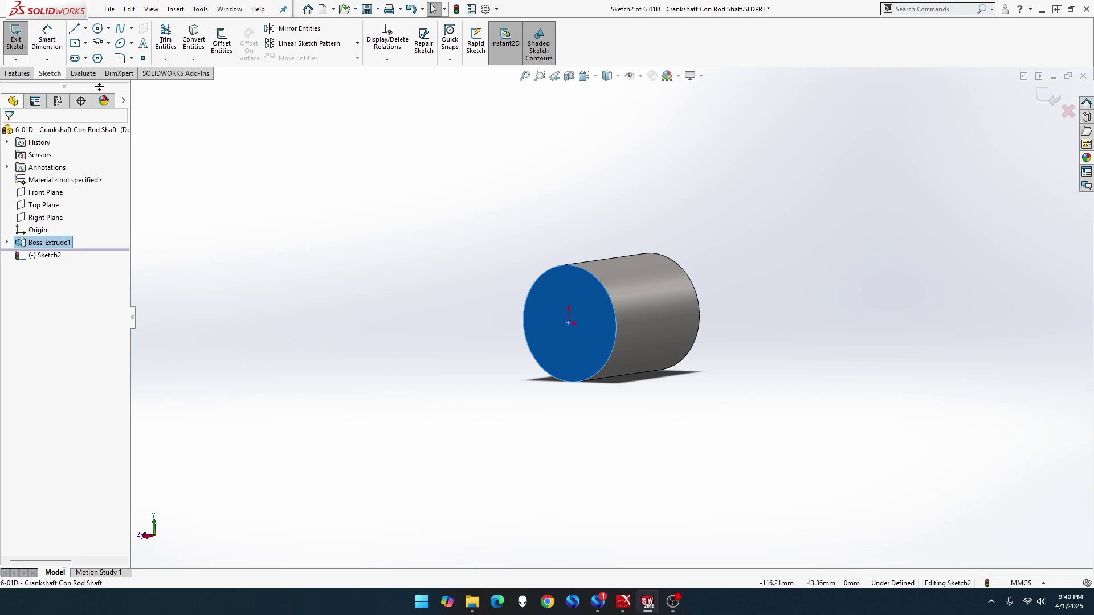
{"action": "left_click", "coordinate": [98, 28]}
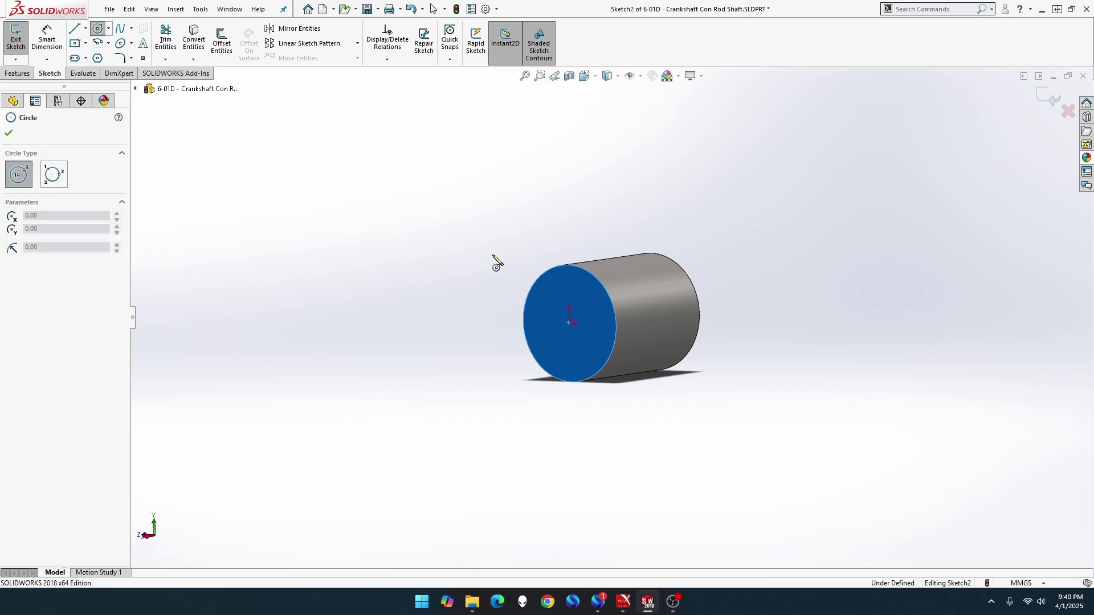
{"action": "left_click", "coordinate": [570, 323]}
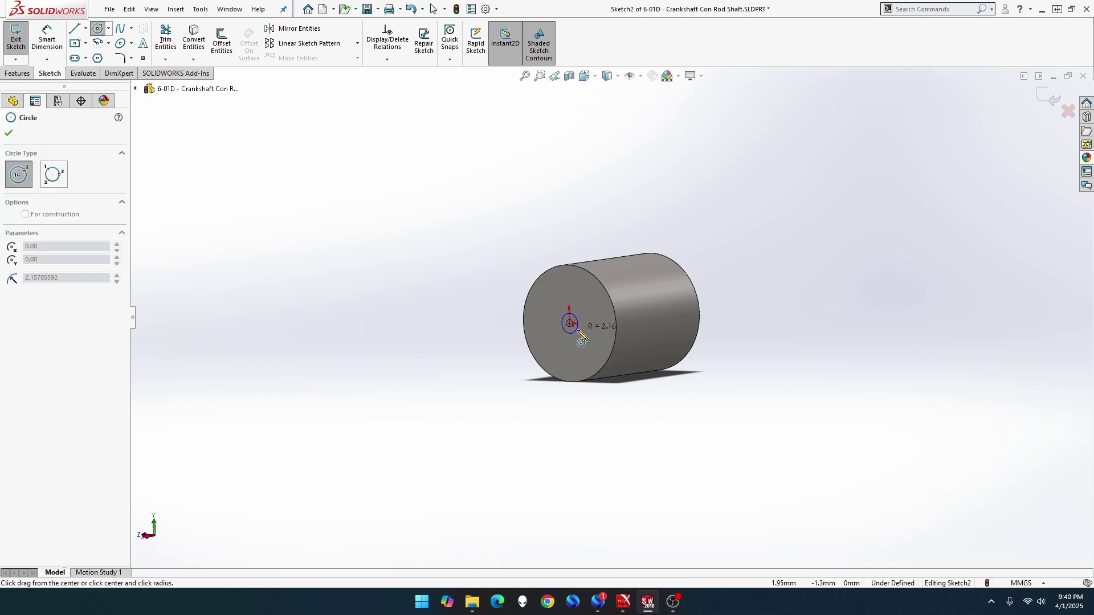
{"action": "left_click", "coordinate": [592, 338]}
Dimension the diameter of the circle on the end face at 19 mm
{"action": "left_click", "coordinate": [47, 41]}
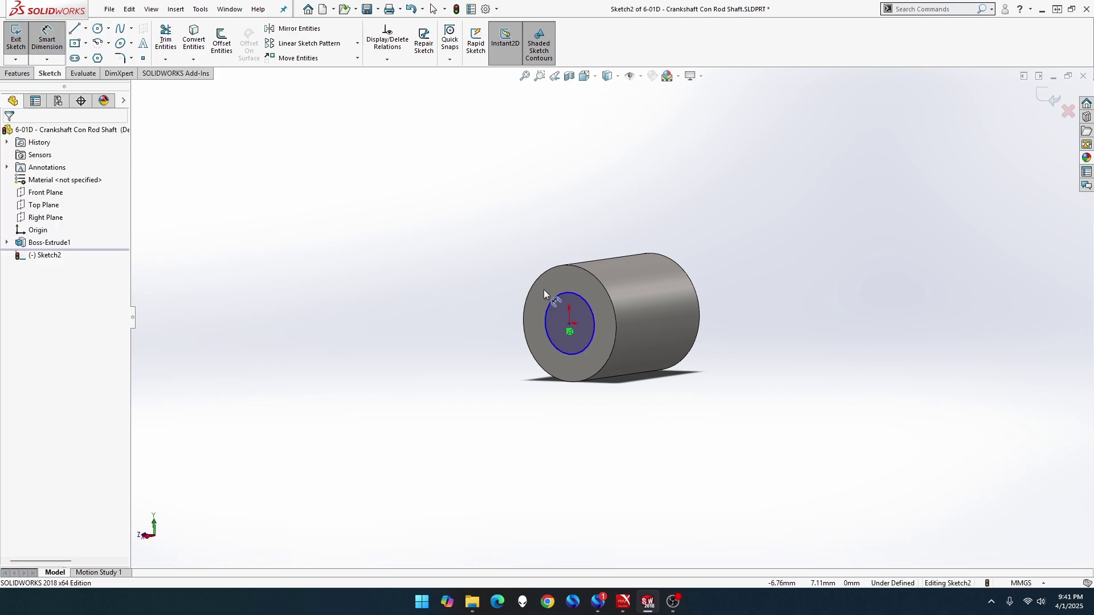
{"action": "left_click", "coordinate": [556, 296]}
{"action": "left_click", "coordinate": [402, 214]}
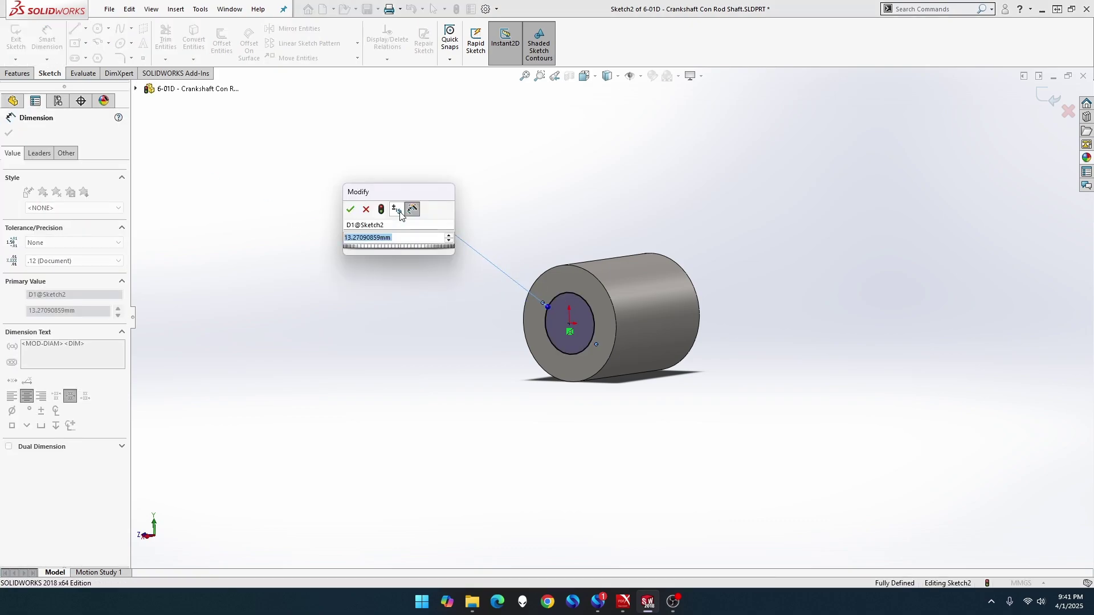
{"action": "type", "text": "19"}
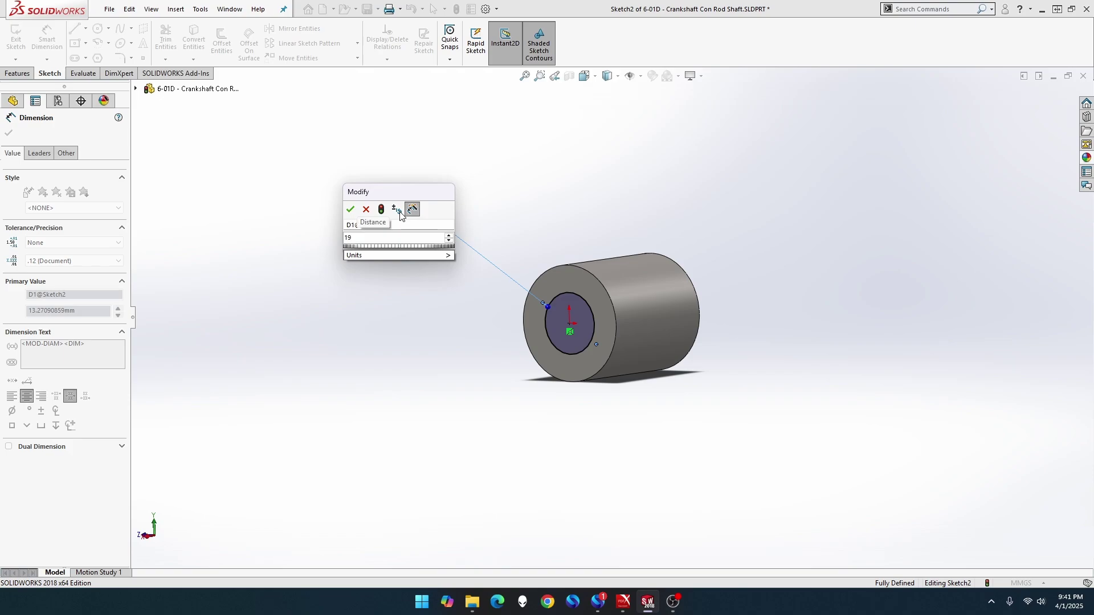
{"action": "key", "text": "Return"}
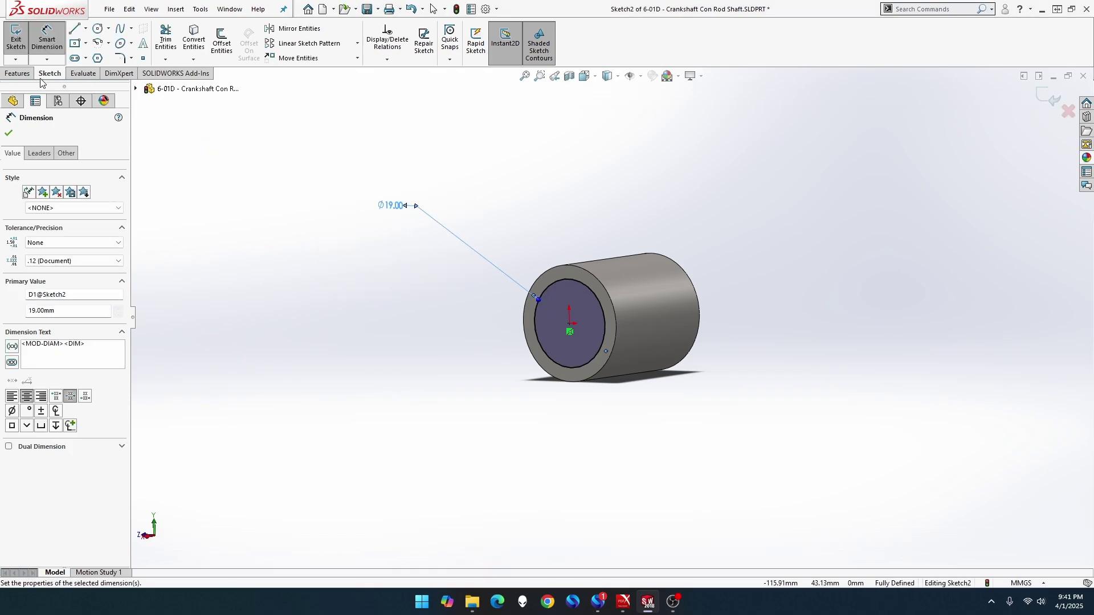
Extrude the 19 mm circle outward as a blind boss 12 mm deep, merged with the cylinder
{"action": "left_click", "coordinate": [17, 73]}
{"action": "left_click", "coordinate": [23, 48]}
{"action": "type", "text": "1"}
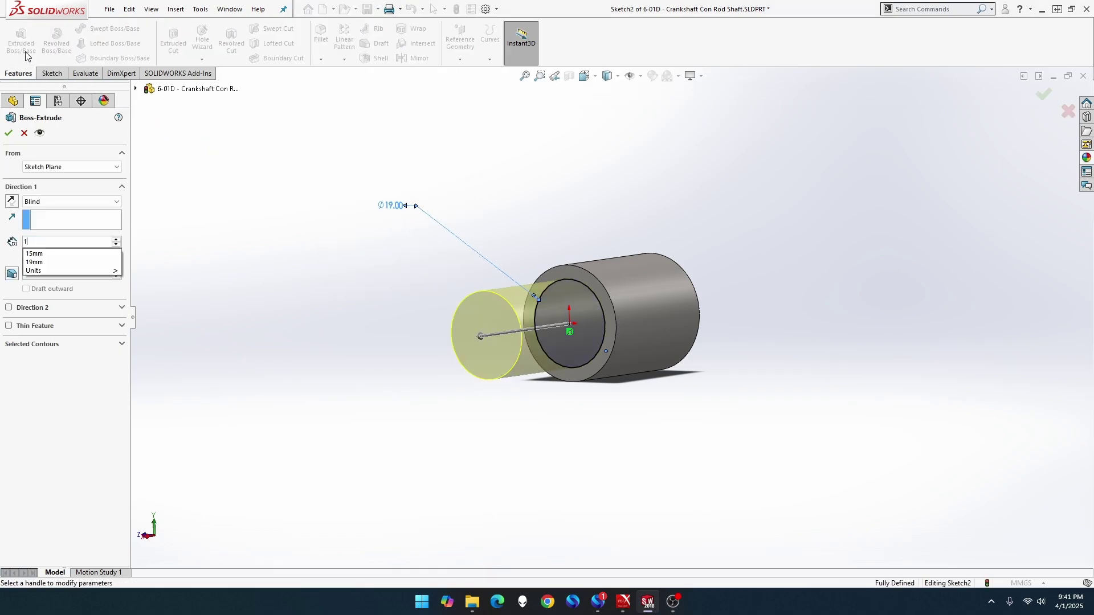
{"action": "type", "text": "2"}
{"action": "key", "text": "Return"}
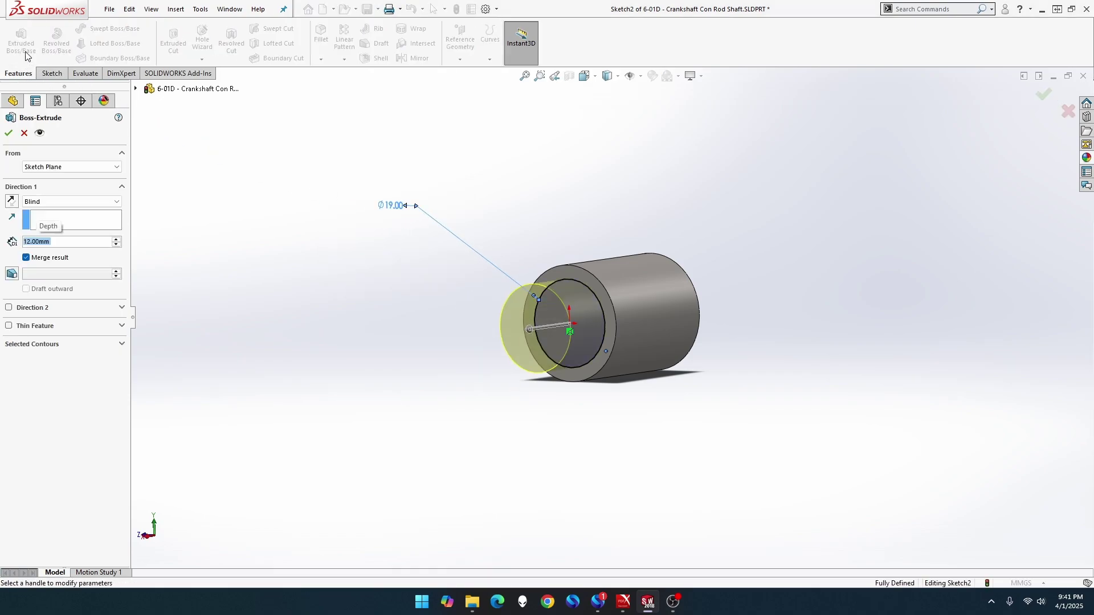
{"action": "left_click", "coordinate": [8, 133]}
Start a sketch on the cylinder's opposite end face and draw a concentric circle about 14 mm in diameter
{"action": "middle_click_drag", "start_coordinate": [499, 275], "coordinate": [643, 354]}
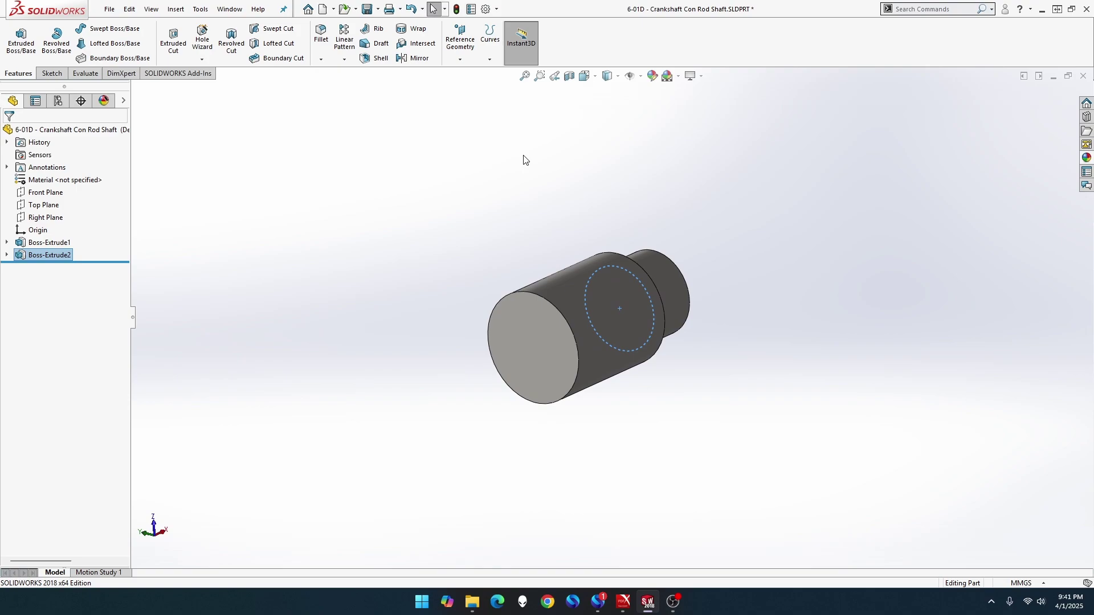
{"action": "left_click", "coordinate": [524, 76]}
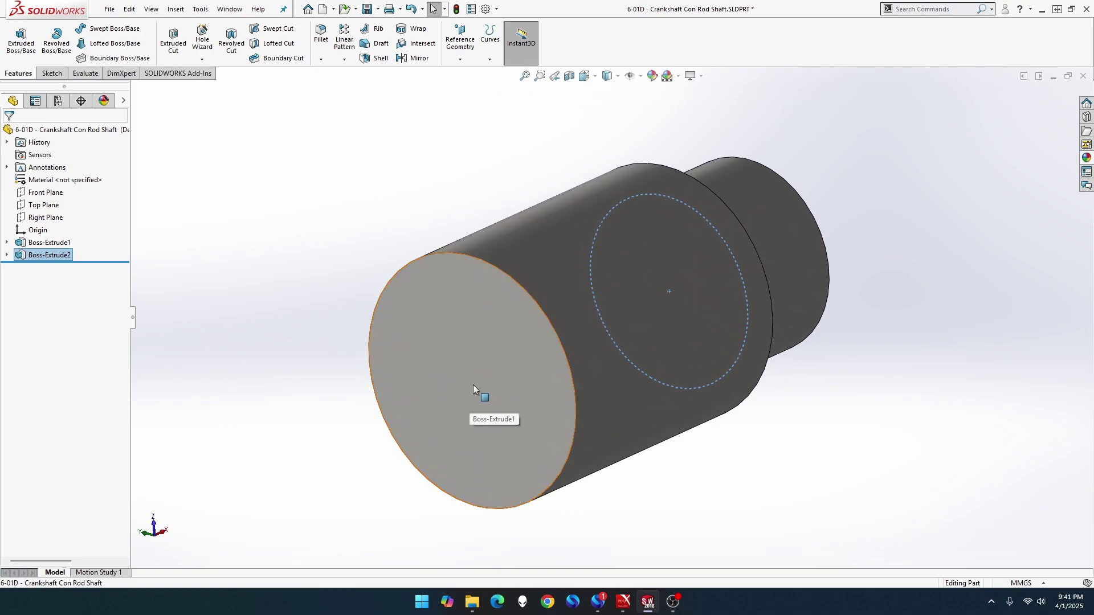
{"action": "right_click", "coordinate": [474, 387]}
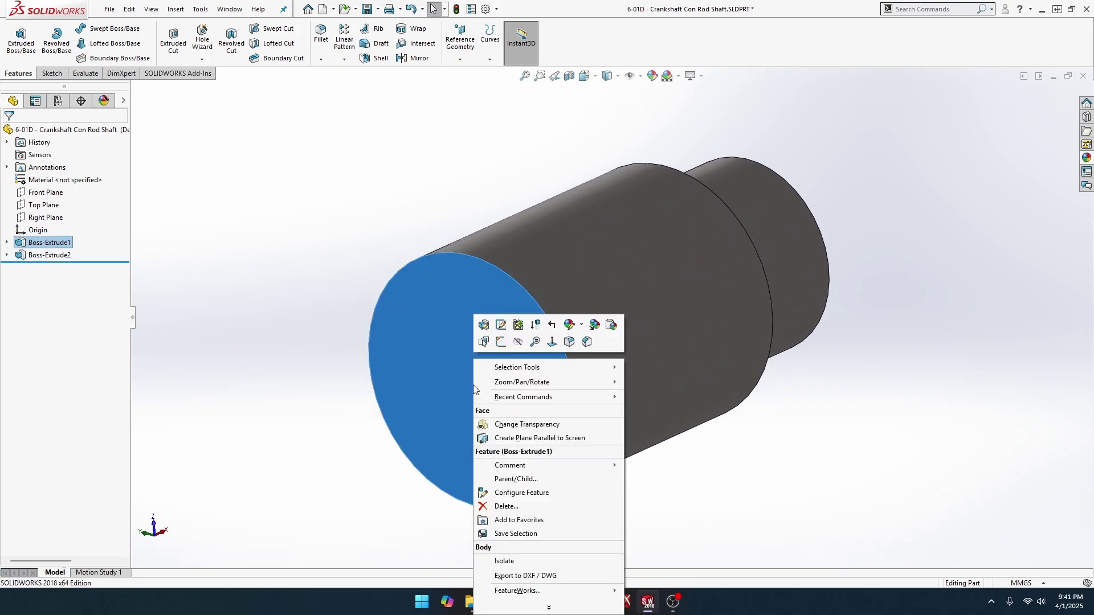
{"action": "left_click", "coordinate": [501, 342]}
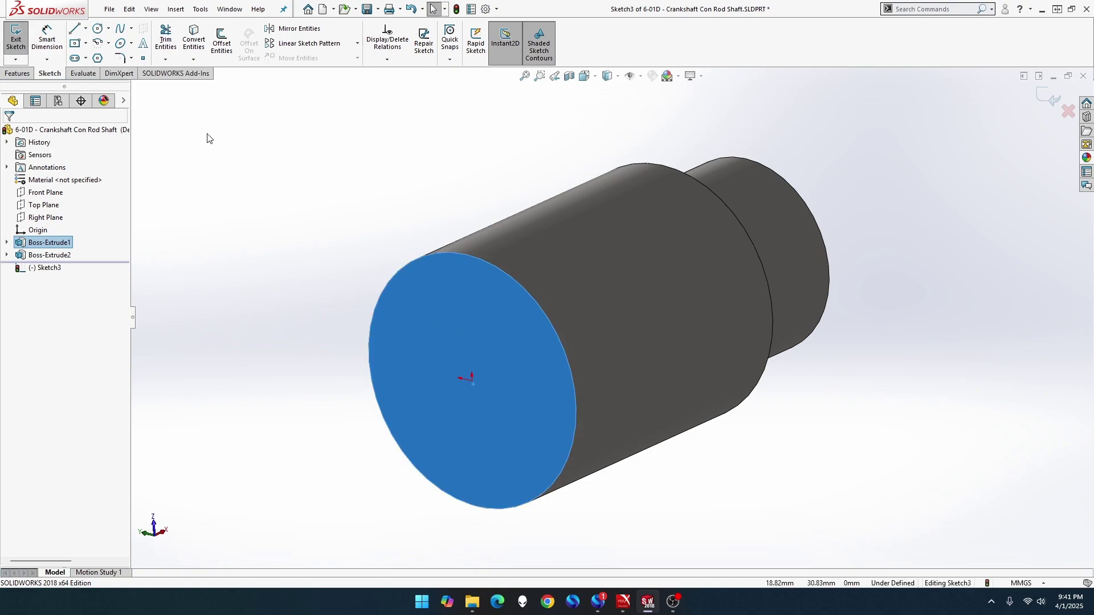
{"action": "left_click", "coordinate": [97, 28]}
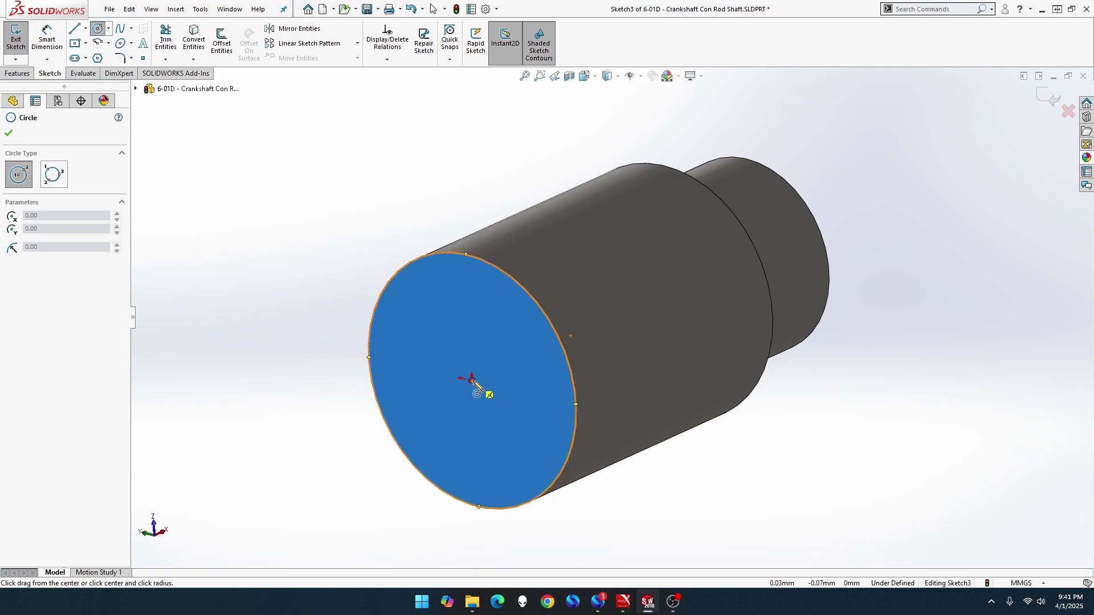
{"action": "left_click", "coordinate": [472, 380]}
{"action": "left_click", "coordinate": [507, 333]}
Dimension the diameter of the circle on the opposite end face at 12 mm
{"action": "left_click", "coordinate": [54, 51]}
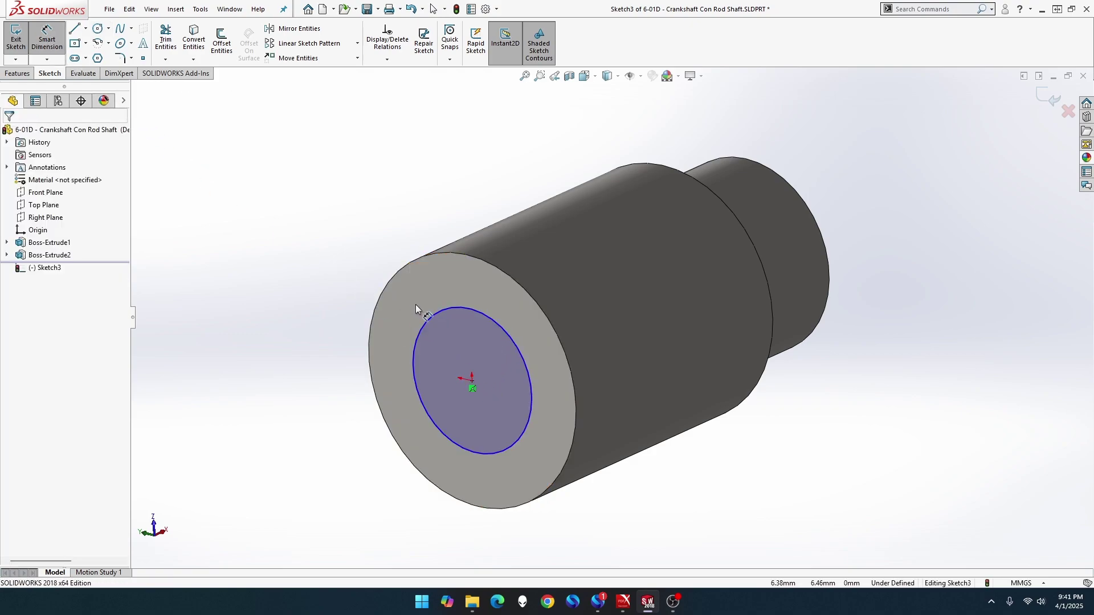
{"action": "left_click", "coordinate": [429, 316]}
{"action": "left_click", "coordinate": [296, 221]}
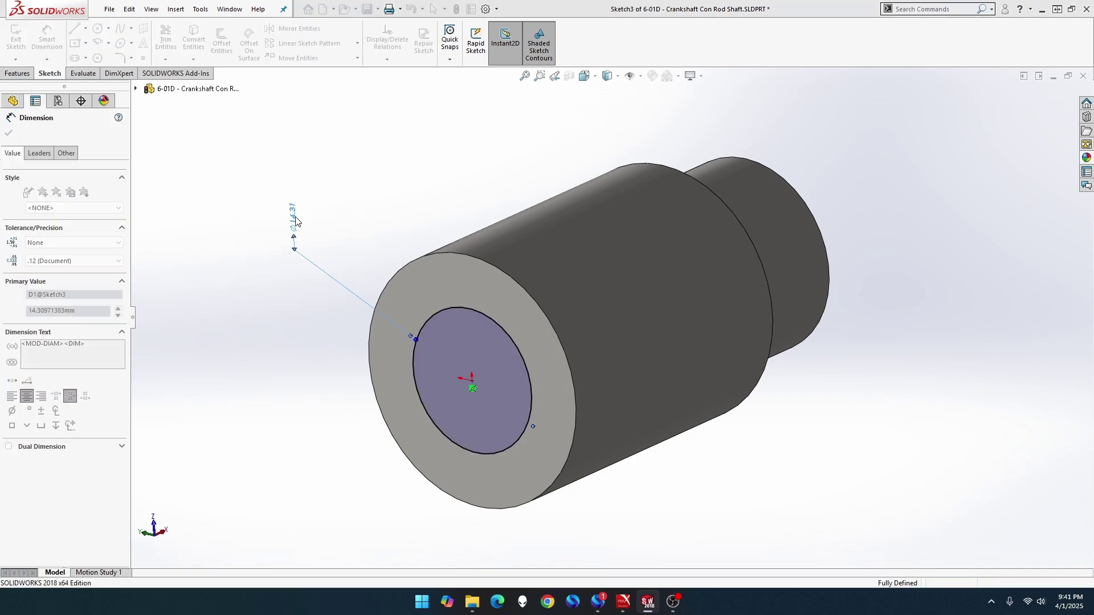
{"action": "type", "text": "12"}
{"action": "key", "text": "Return"}
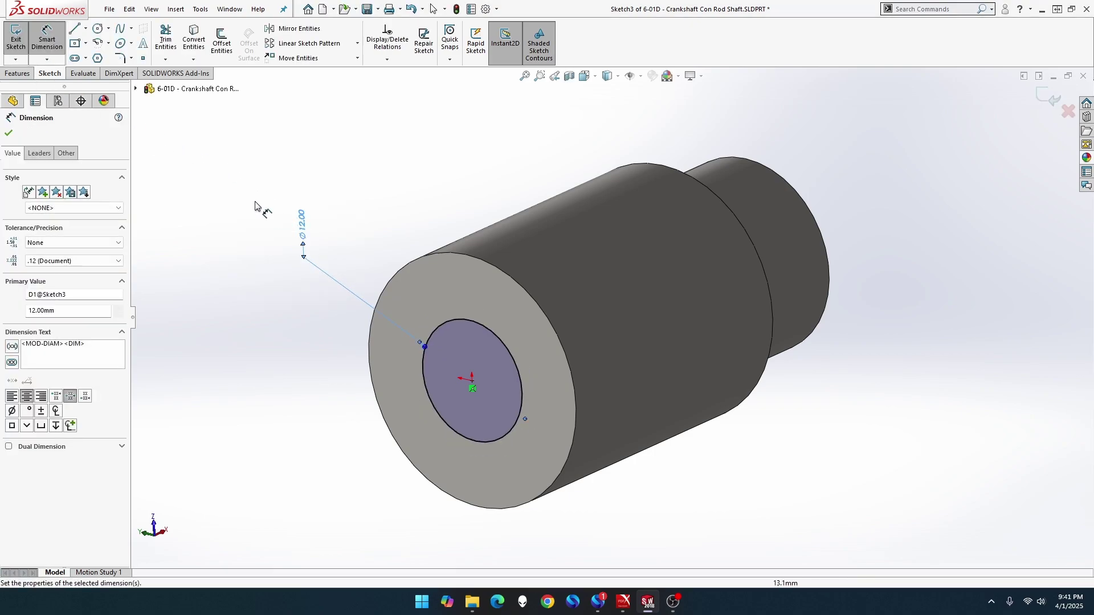
Change the diameter dimension of the circle on the opposite end face to 19 mm
{"action": "double_click", "coordinate": [304, 228]}
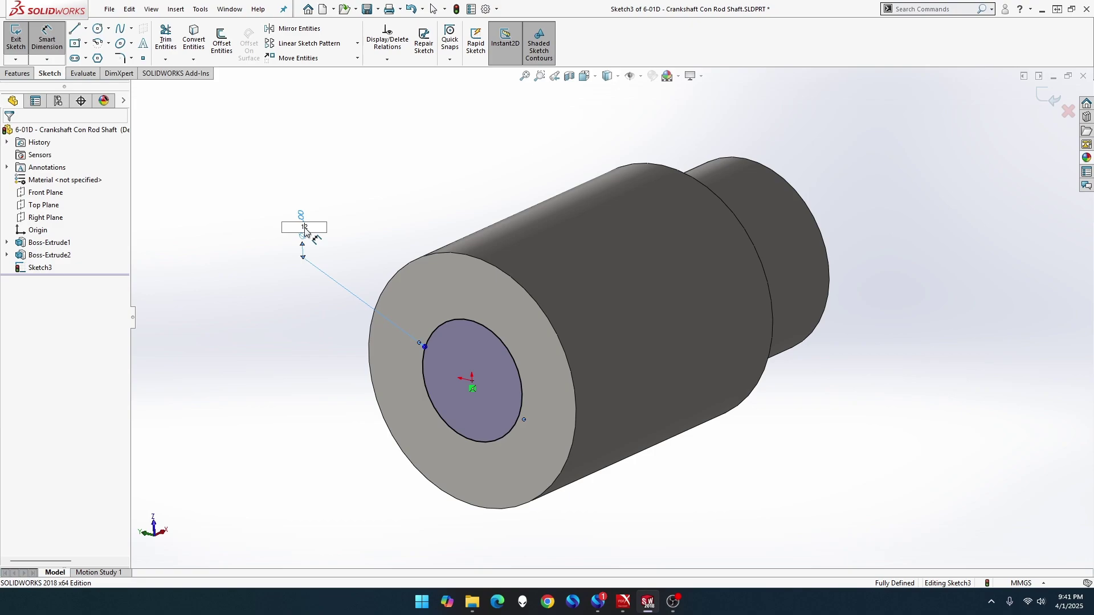
{"action": "type", "text": "19"}
{"action": "key", "text": "Return"}
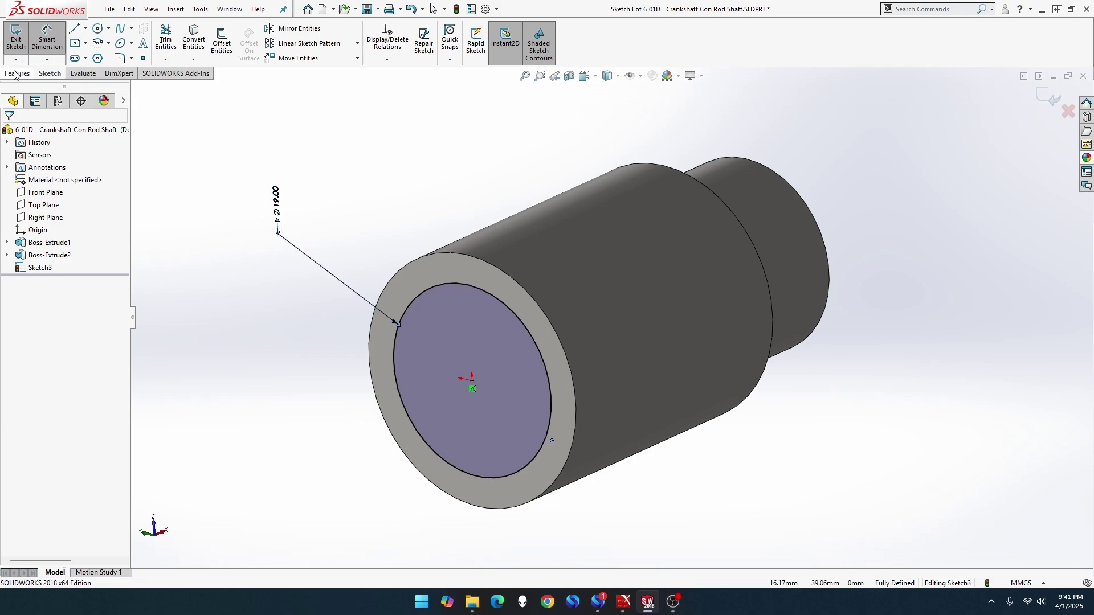
Extrude the 19 mm circle on the opposite end face as a blind boss 12 mm deep, merged with the cylinder, and save the part
{"action": "left_click", "coordinate": [18, 73]}
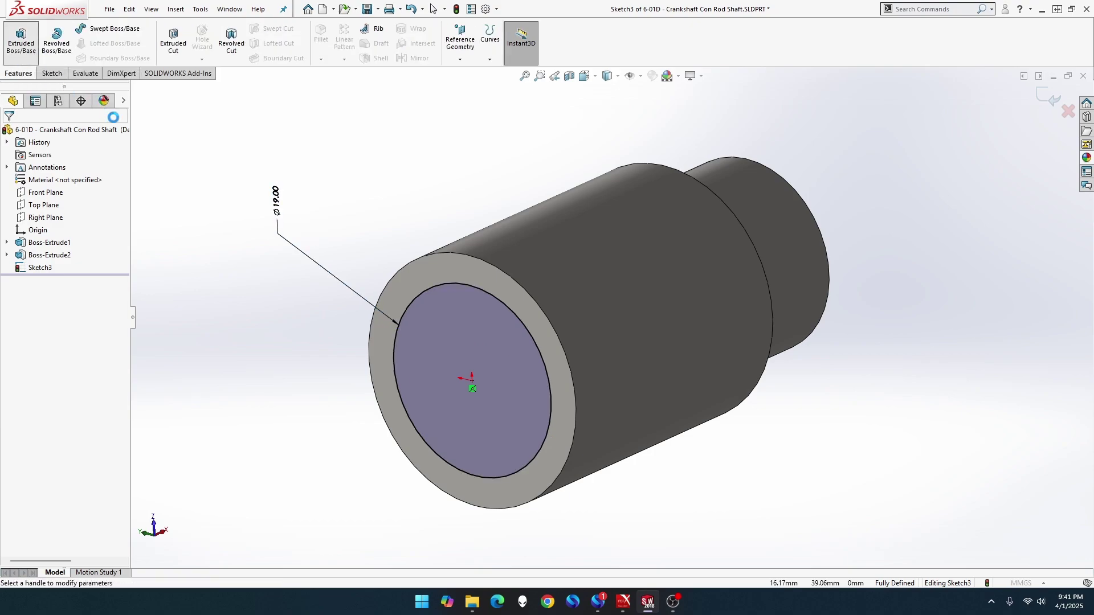
{"action": "left_click", "coordinate": [21, 40]}
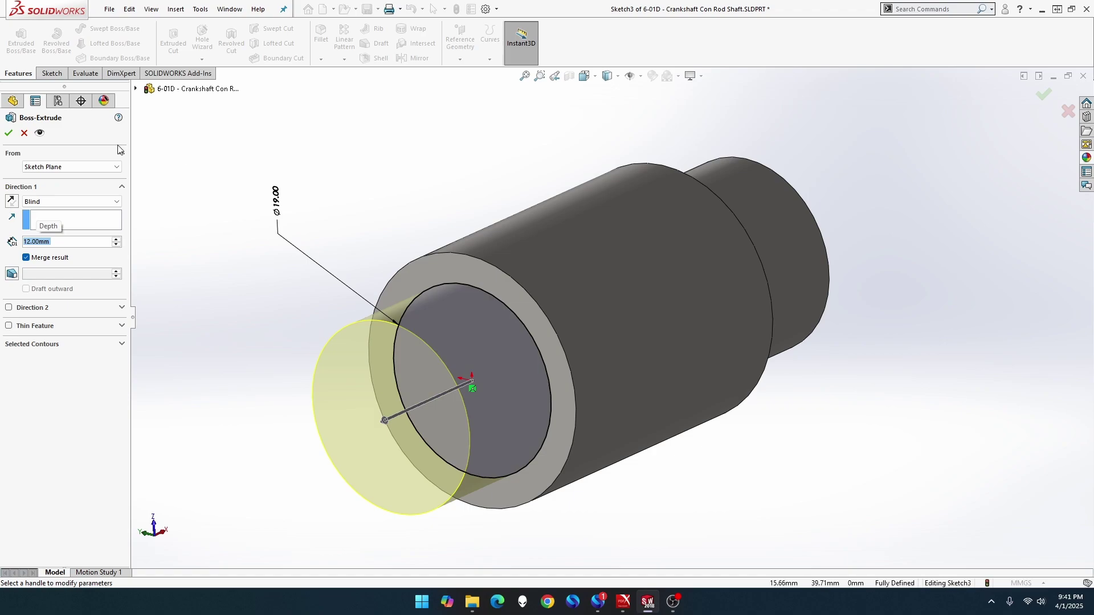
{"action": "left_click", "coordinate": [9, 133]}
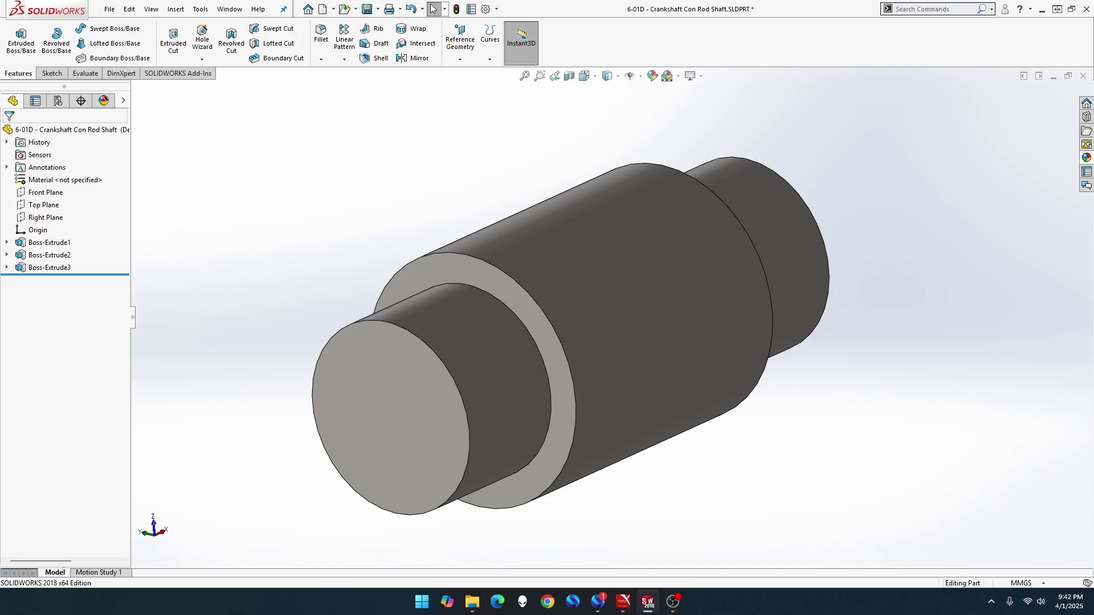
{"action": "key", "text": "ctrl+s"}
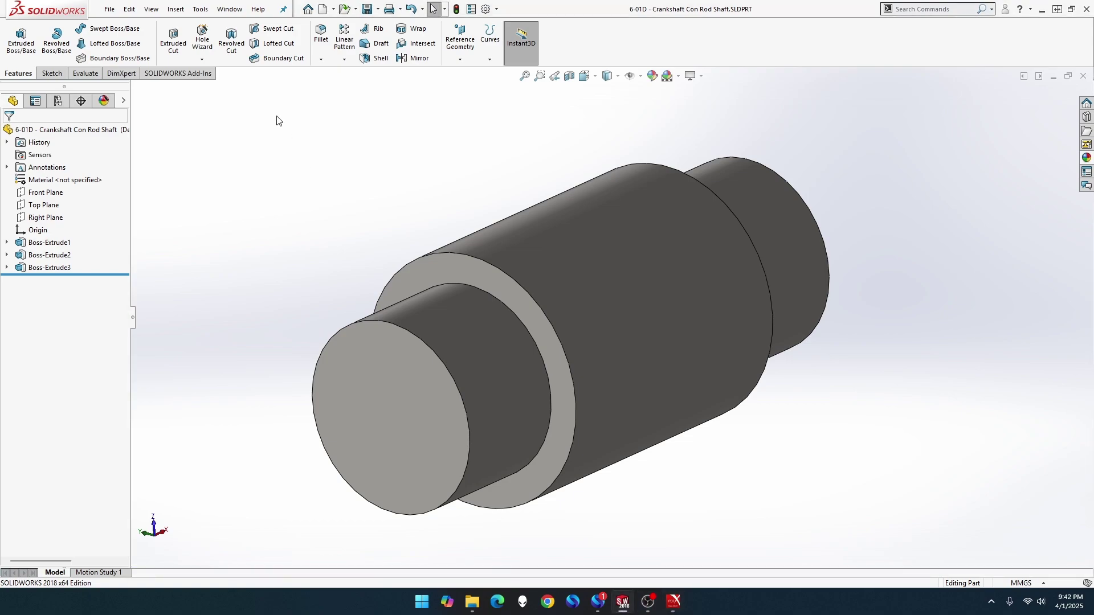
Create a new part from the Part MMGS template, named 6-01E 0 Crankshaft Crank Cheek
{"action": "left_click", "coordinate": [110, 10]}
{"action": "left_click", "coordinate": [128, 27]}
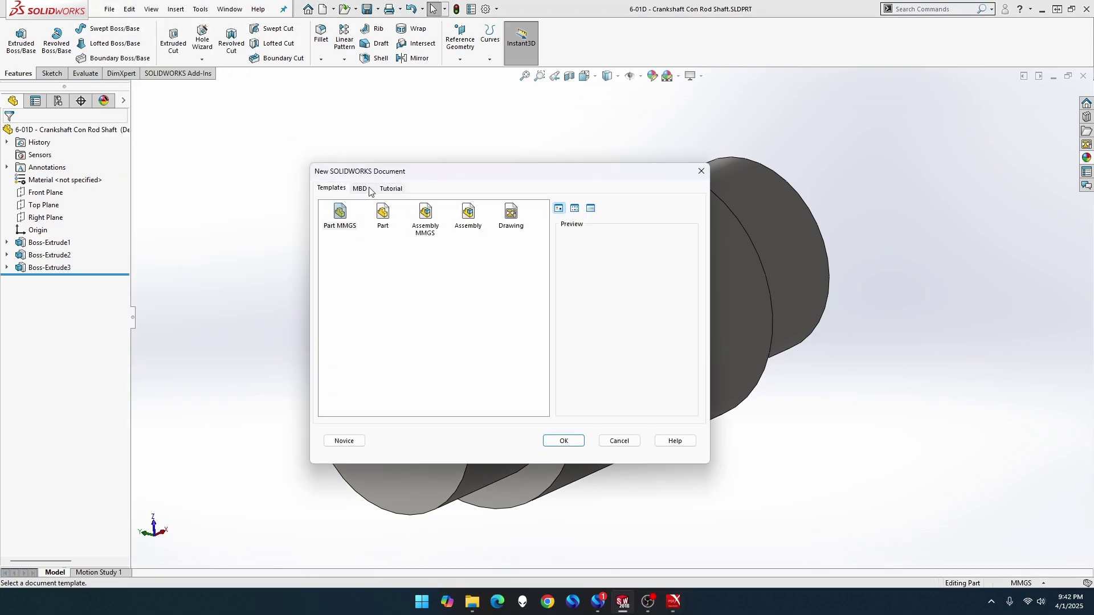
{"action": "double_click", "coordinate": [336, 216]}
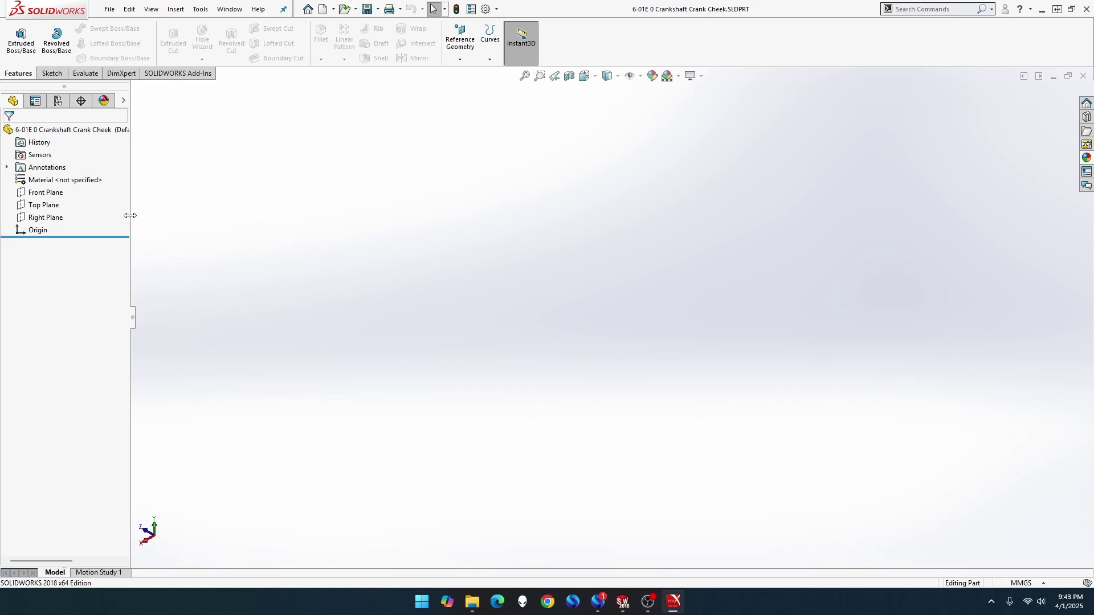
Start a sketch on the Right Plane and draw a circle about 184 mm in diameter centred on the origin
{"action": "right_click", "coordinate": [53, 221]}
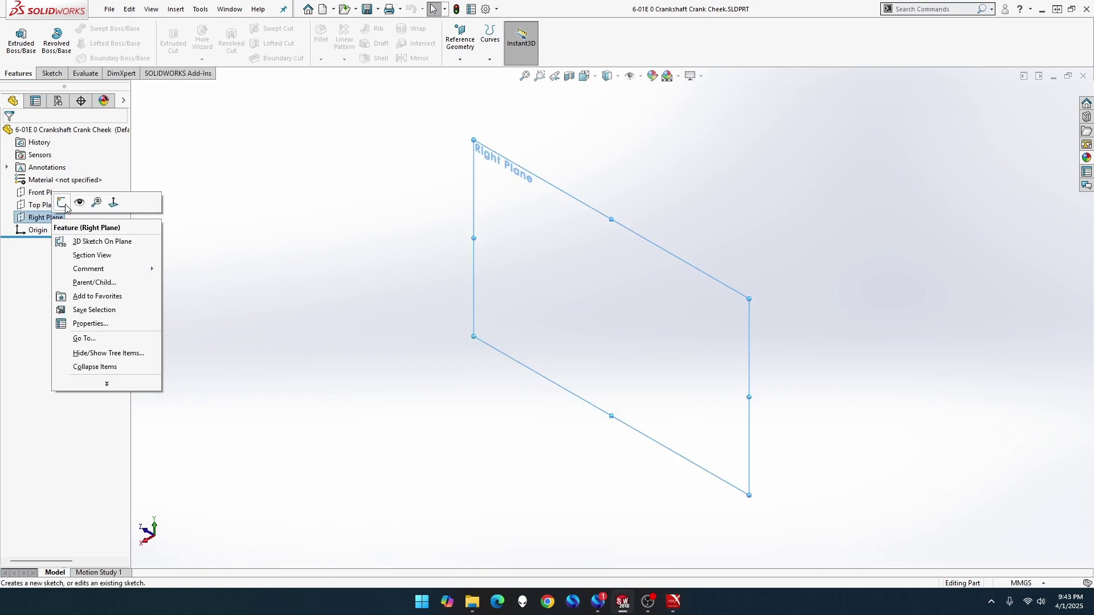
{"action": "left_click", "coordinate": [62, 203]}
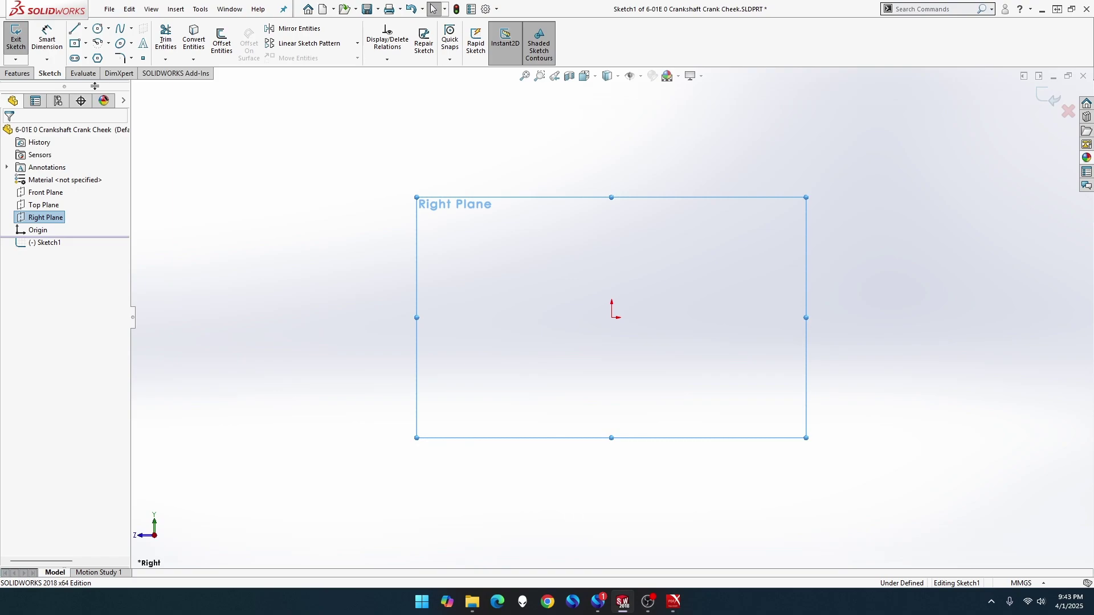
{"action": "left_click", "coordinate": [98, 29]}
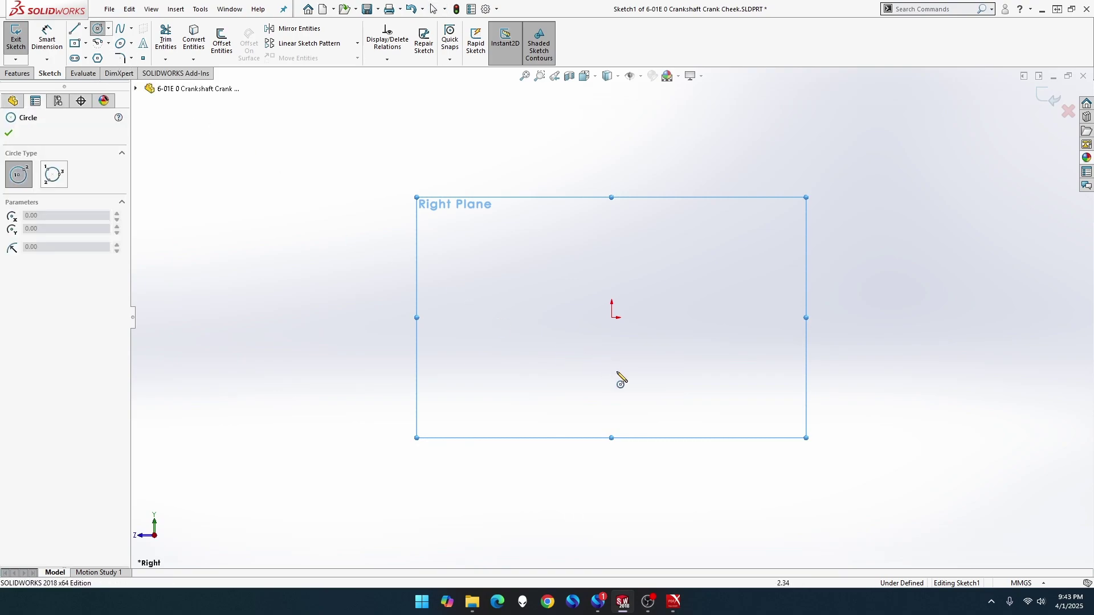
{"action": "left_click", "coordinate": [611, 317]}
{"action": "left_click", "coordinate": [486, 166]}
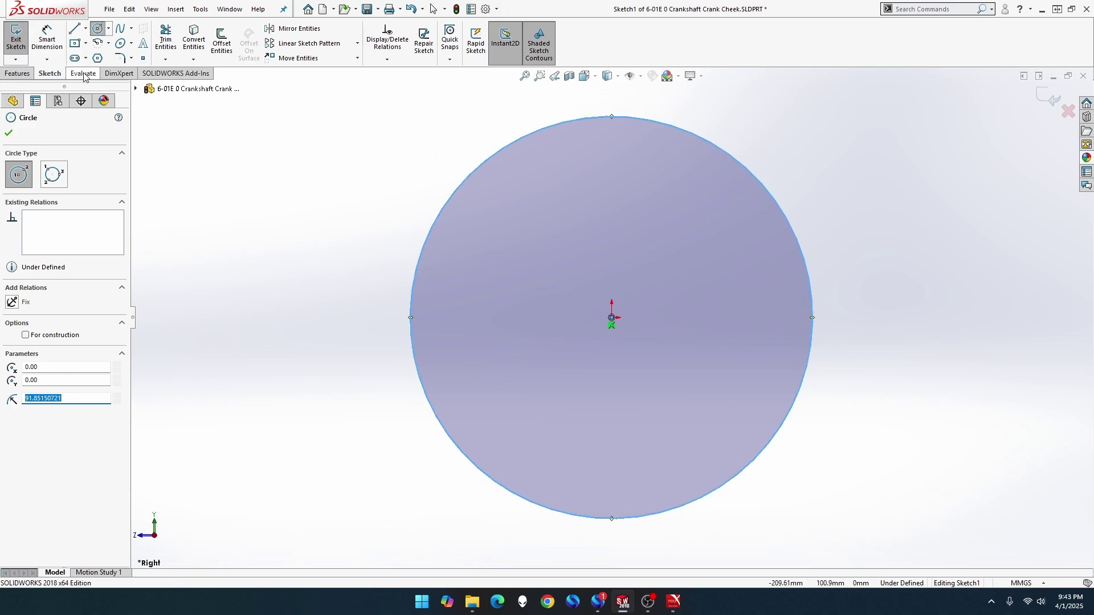
Dimension the diameter of the circle centred on the origin at 76 mm
{"action": "left_click", "coordinate": [46, 40]}
{"action": "left_click", "coordinate": [437, 216]}
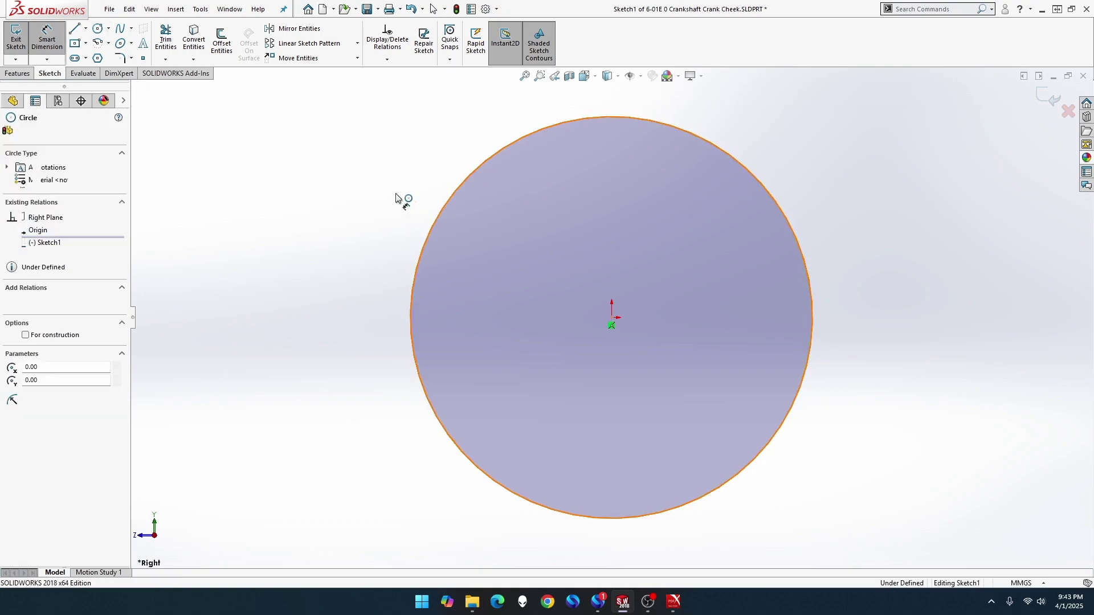
{"action": "left_click", "coordinate": [328, 110]}
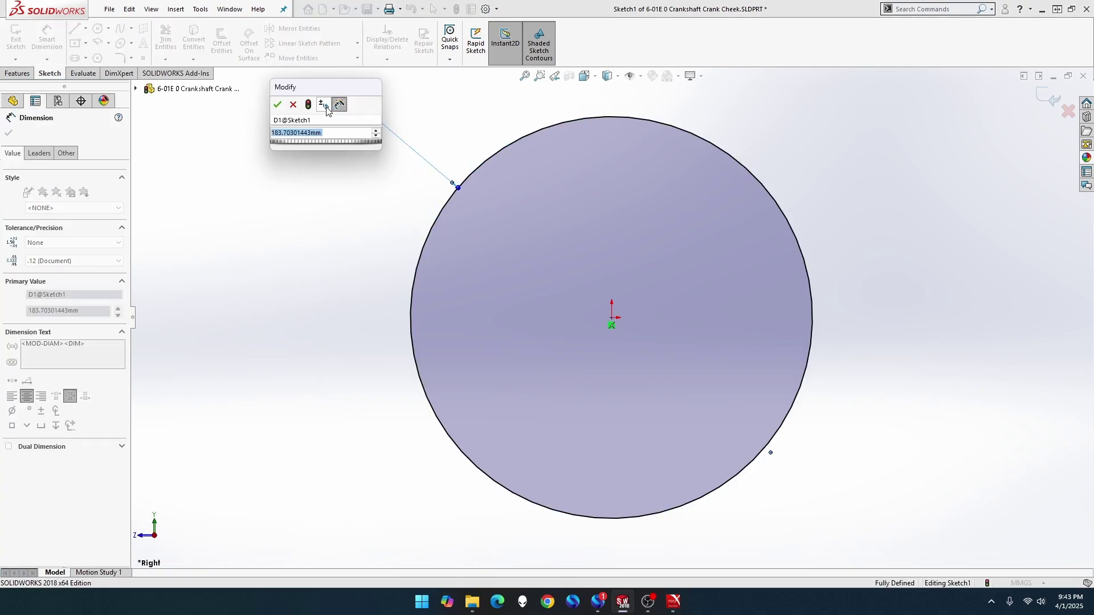
{"action": "type", "text": "76"}
{"action": "key", "text": "Return"}
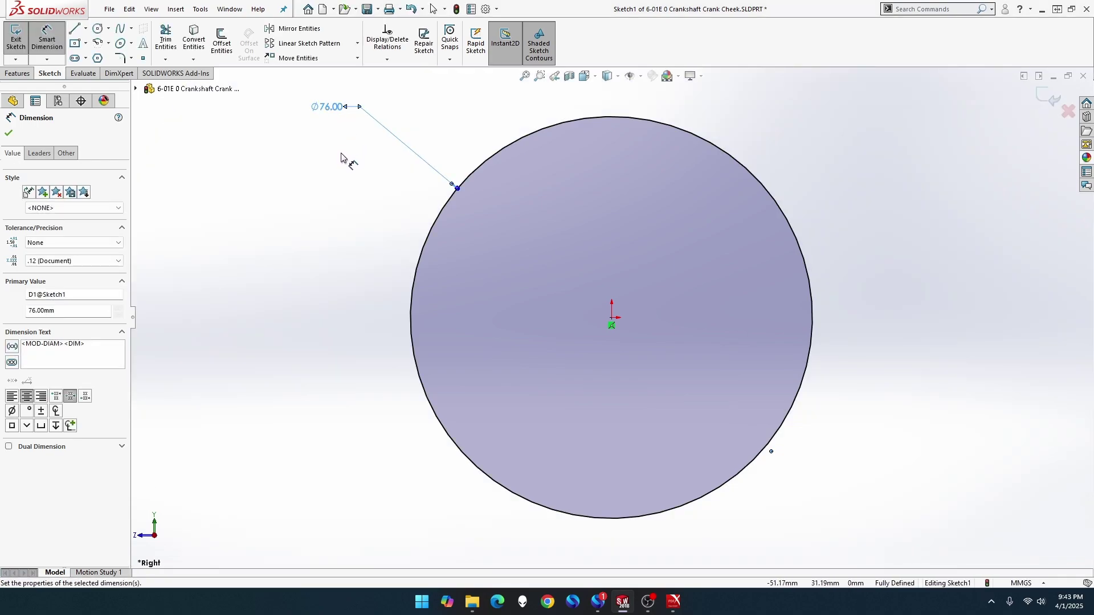
Draw two small circles inside the 76 mm circle, about 9 mm in diameter above the origin and about 13 mm below it
{"action": "left_click", "coordinate": [98, 28]}
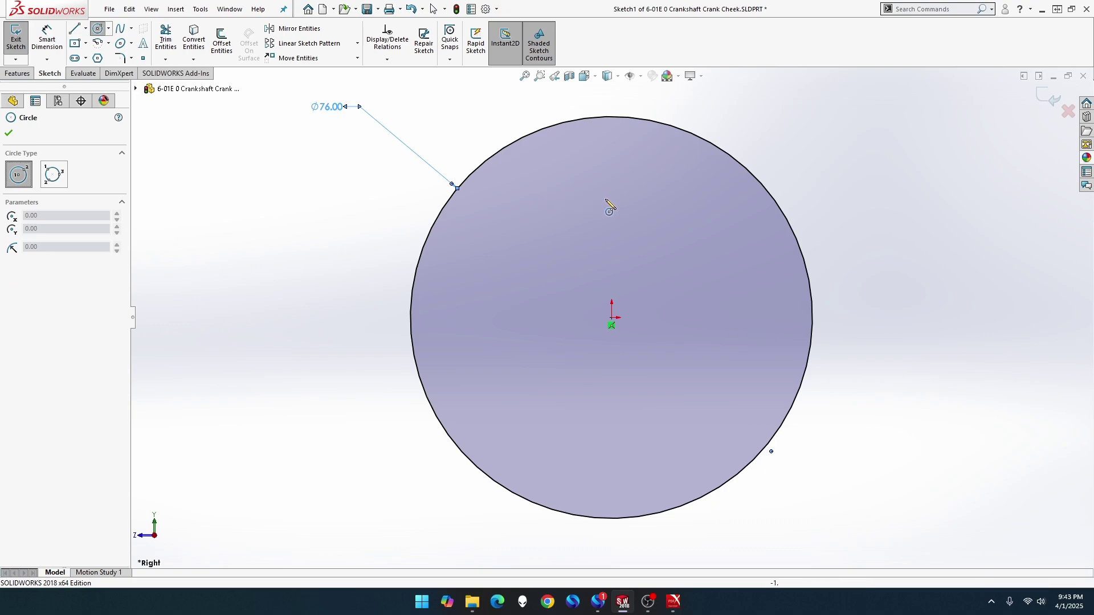
{"action": "left_click", "coordinate": [612, 193]}
{"action": "left_click", "coordinate": [633, 204]}
{"action": "left_click", "coordinate": [612, 430]}
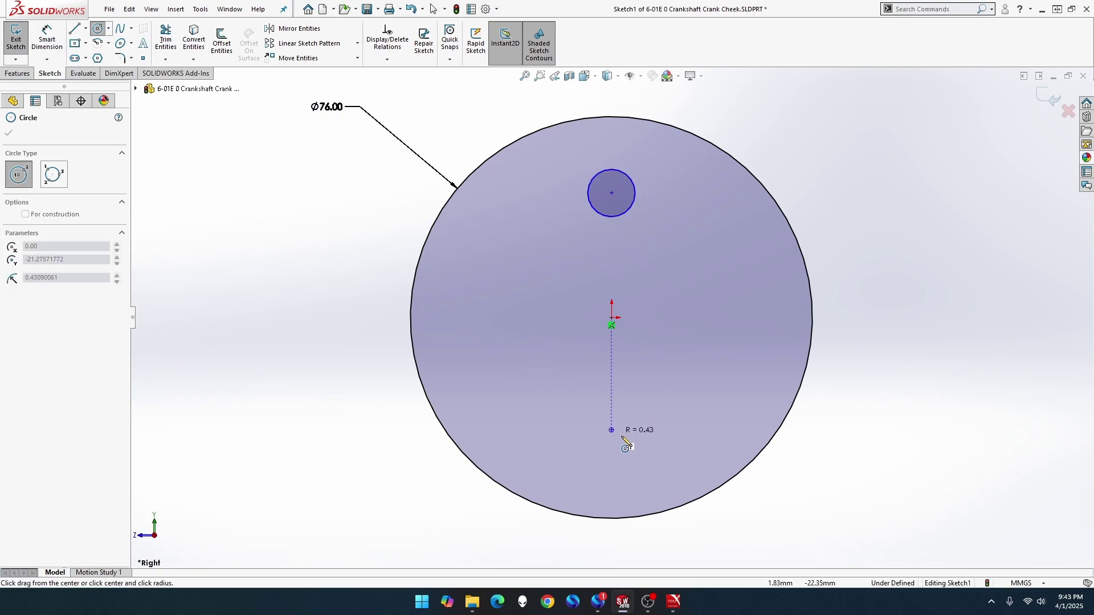
{"action": "left_click", "coordinate": [638, 454]}
{"action": "key", "text": "Escape"}
Add a vertical relation between the two small circles' centres and an equal relation between the circles
{"action": "left_click", "coordinate": [613, 431]}
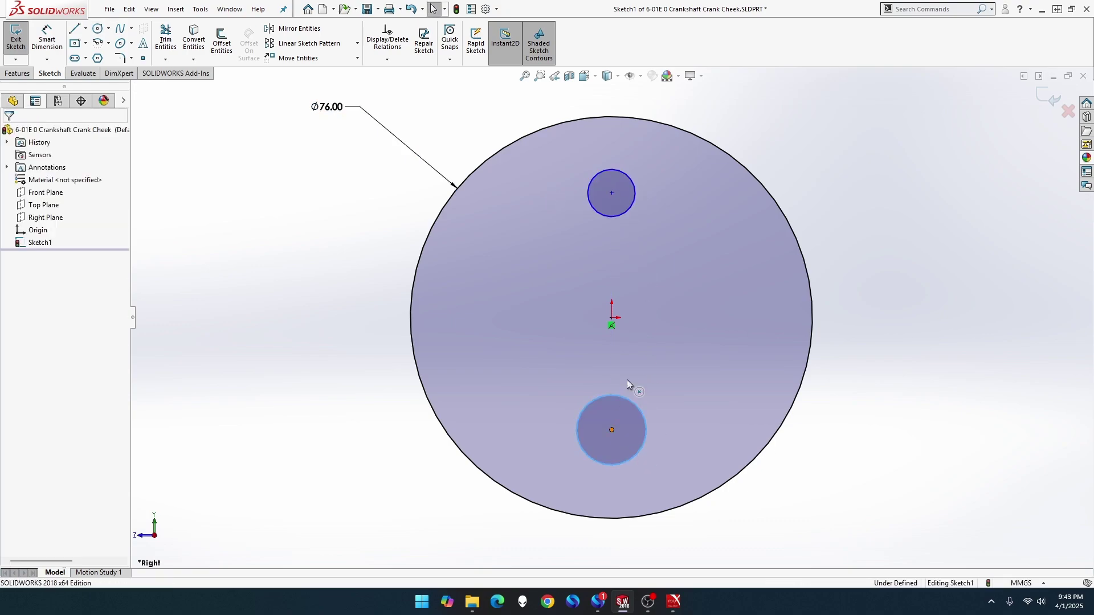
{"action": "left_click", "coordinate": [612, 193], "text": "ctrl"}
{"action": "left_click", "coordinate": [663, 144]}
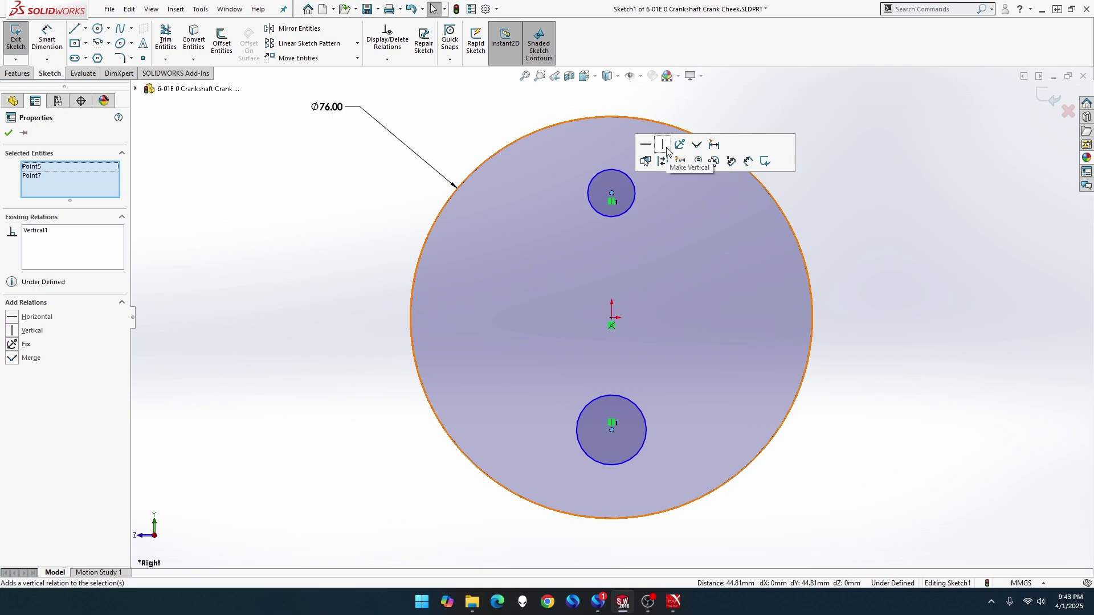
{"action": "left_click", "coordinate": [634, 193]}
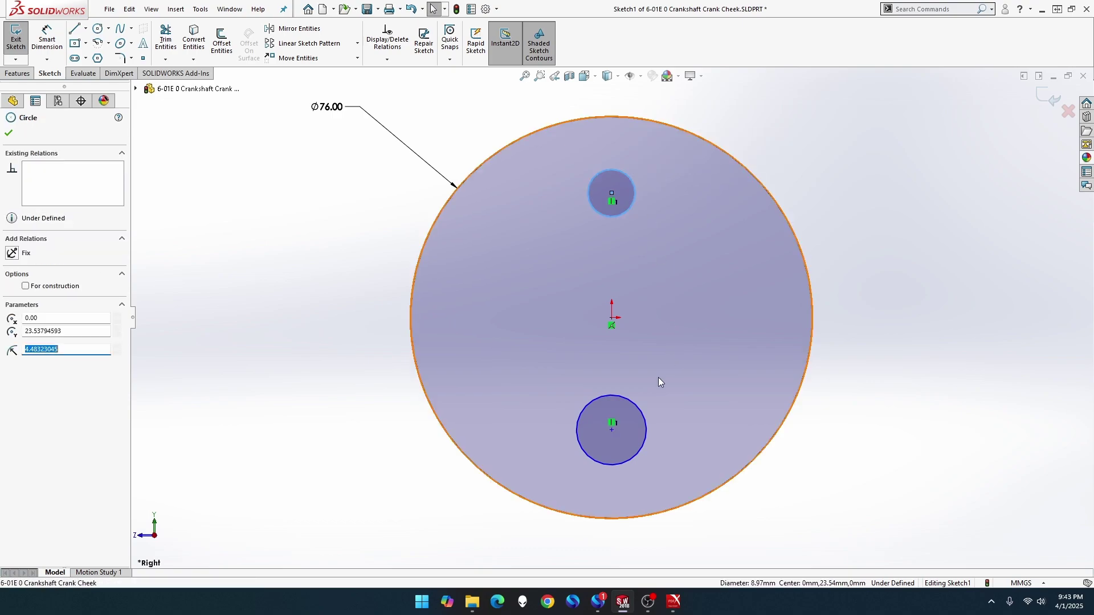
{"action": "left_click", "coordinate": [628, 400], "text": "ctrl"}
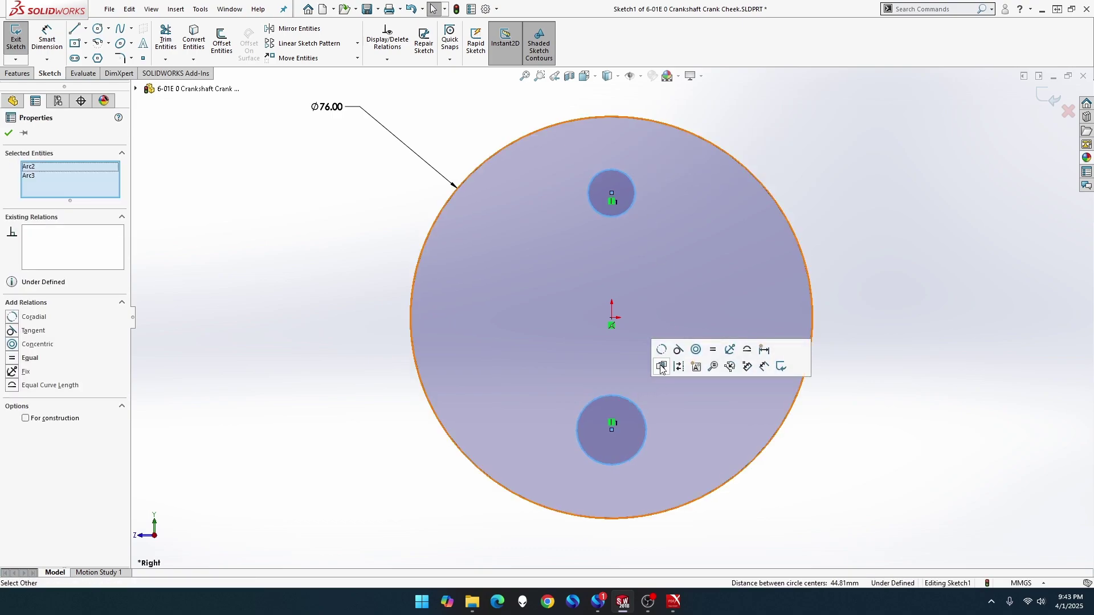
{"action": "left_click", "coordinate": [712, 350]}
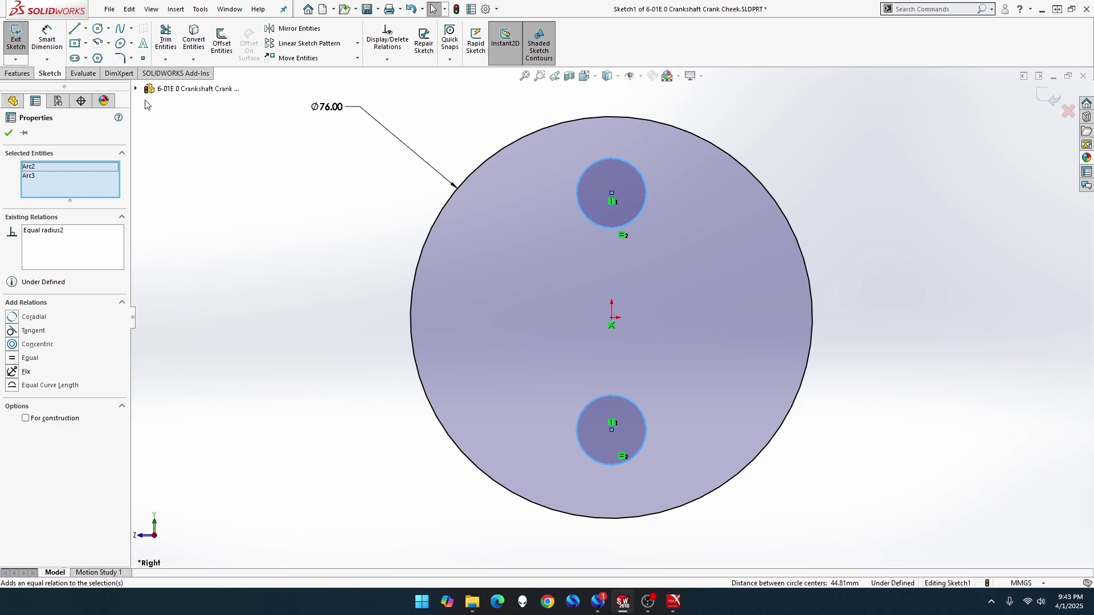
Dimension the diameter of the upper small circle at 19 mm
{"action": "left_click", "coordinate": [47, 38]}
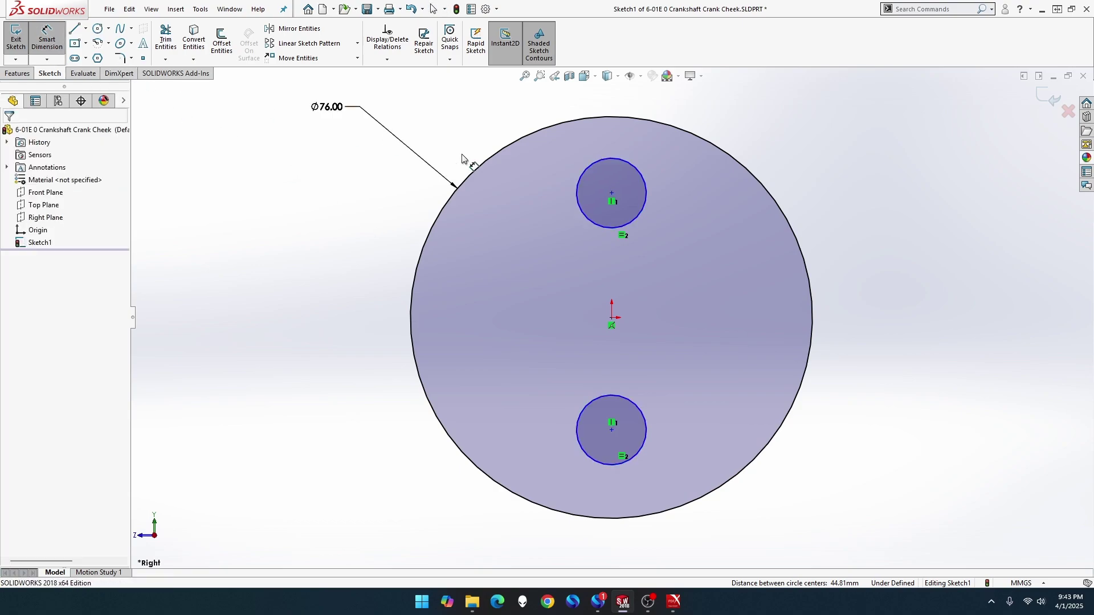
{"action": "left_click", "coordinate": [591, 163]}
{"action": "left_click", "coordinate": [327, 92]}
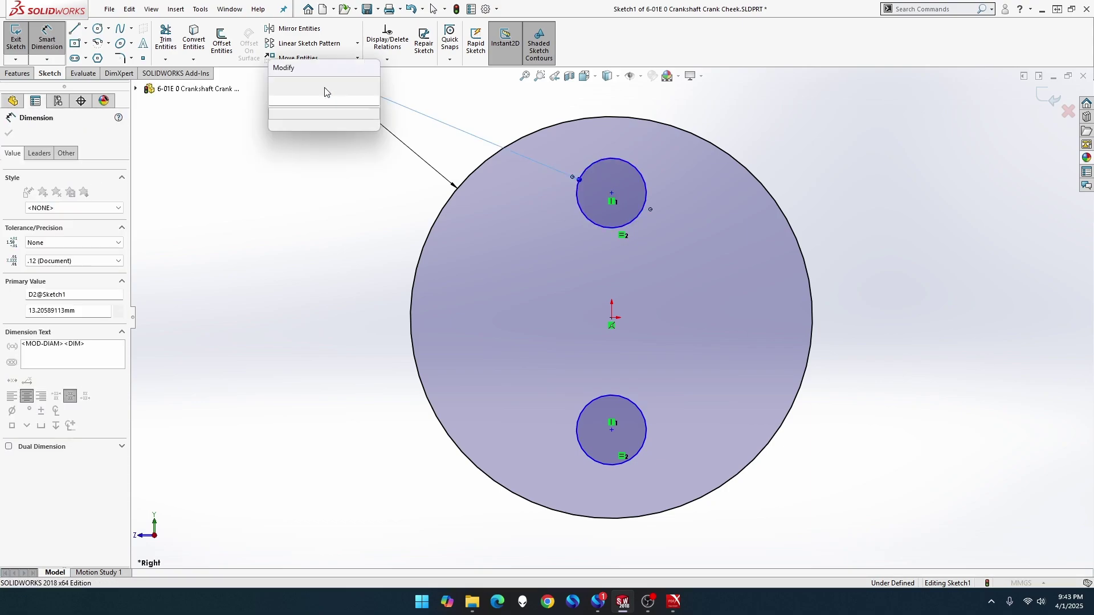
{"action": "type", "text": "19"}
{"action": "key", "text": "Return"}
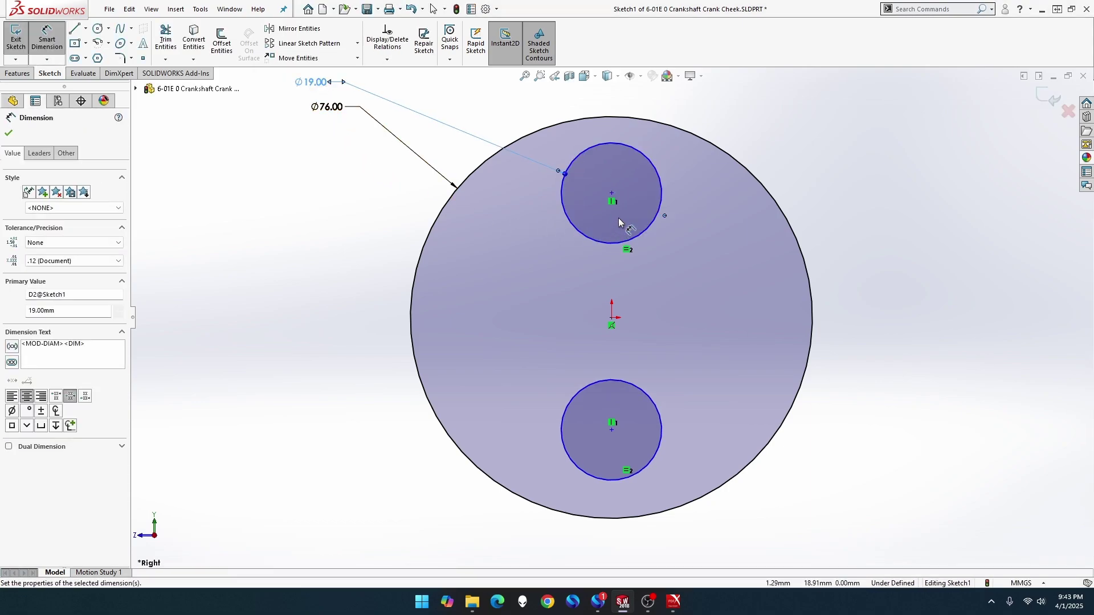
Dimension the vertical distance from the origin to the upper small circle's centre at 19 mm
{"action": "left_click", "coordinate": [613, 195]}
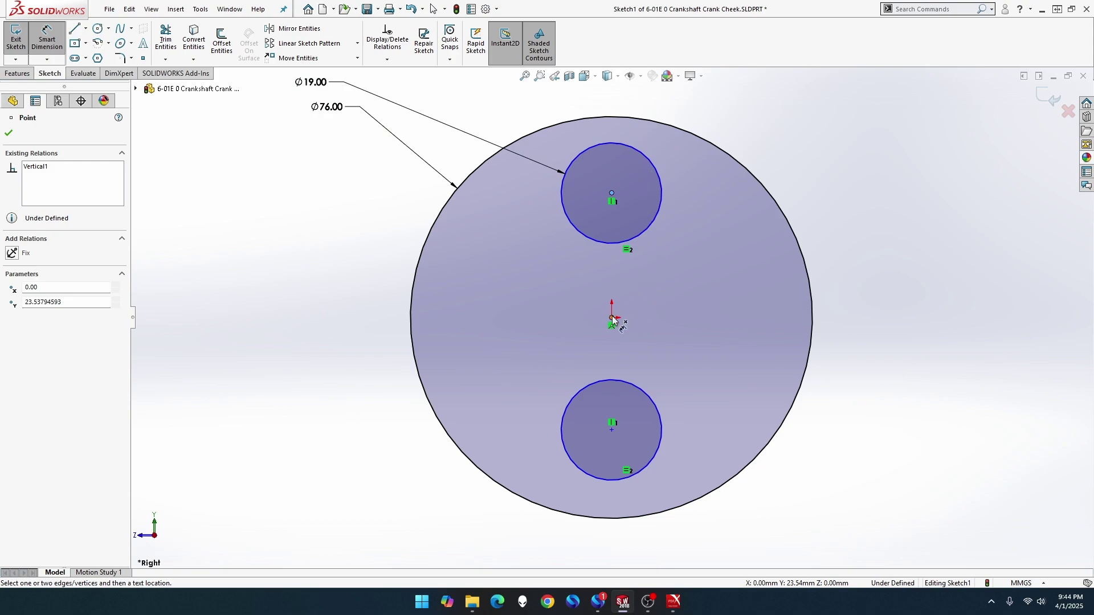
{"action": "left_click", "coordinate": [612, 318]}
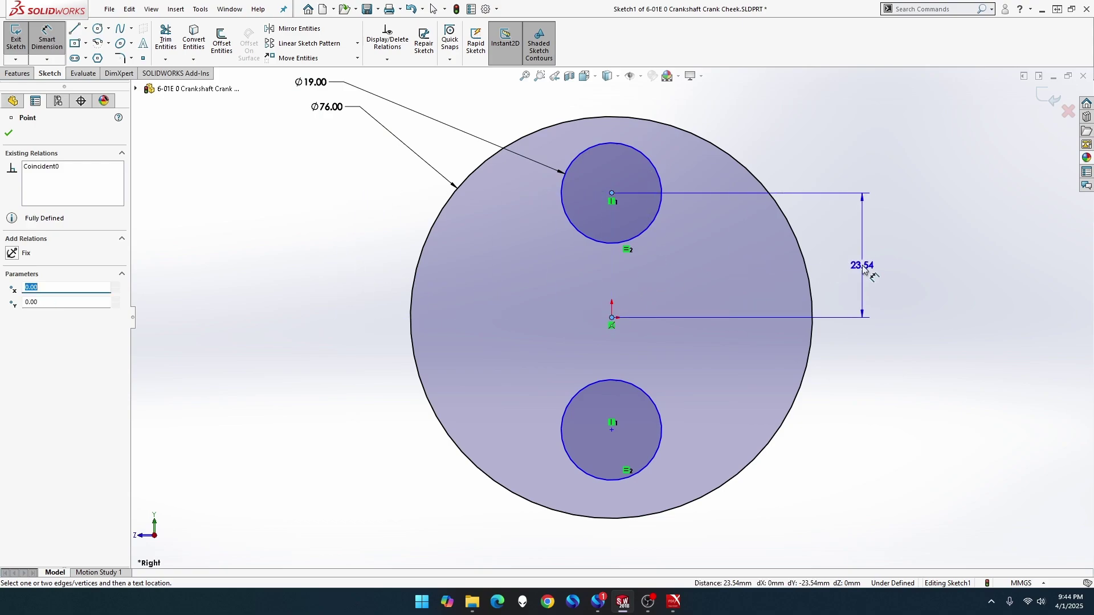
{"action": "left_click", "coordinate": [341, 282]}
{"action": "type", "text": "19"}
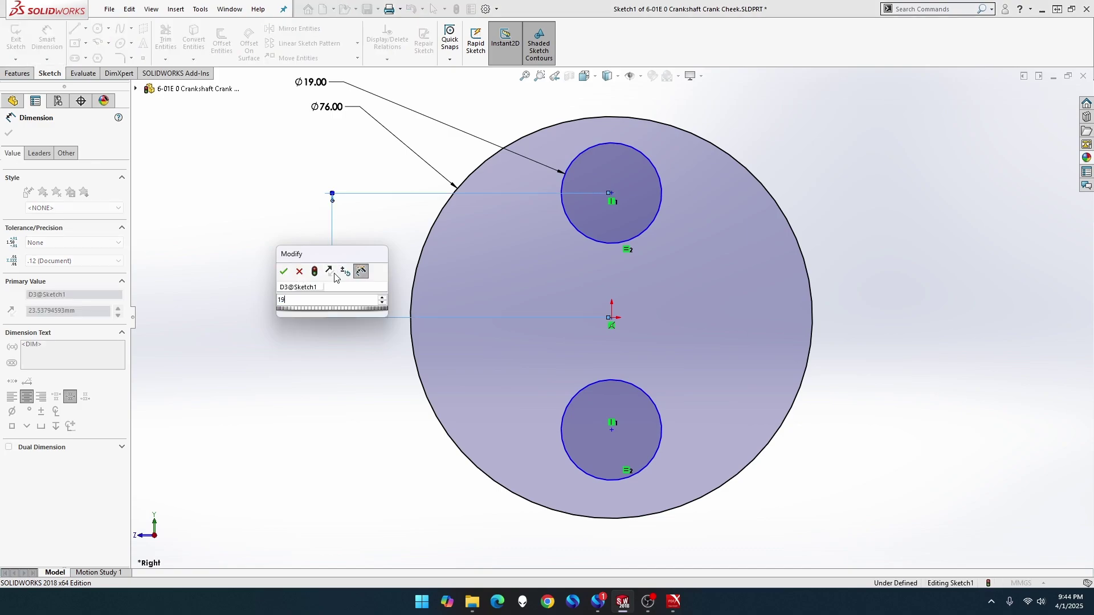
{"action": "key", "text": "Return"}
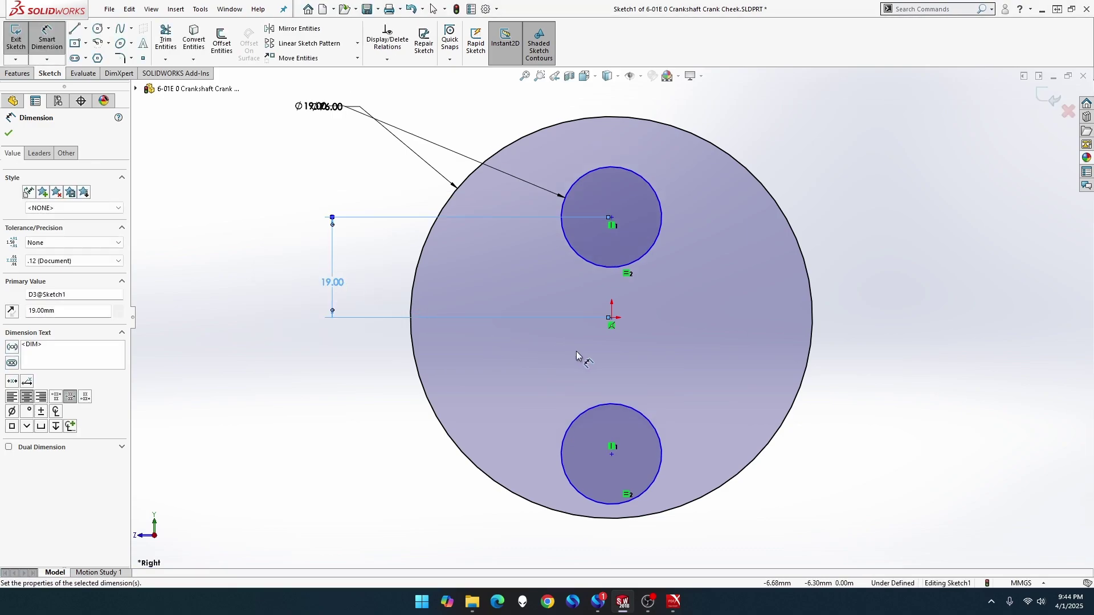
{"action": "key", "text": "Escape"}
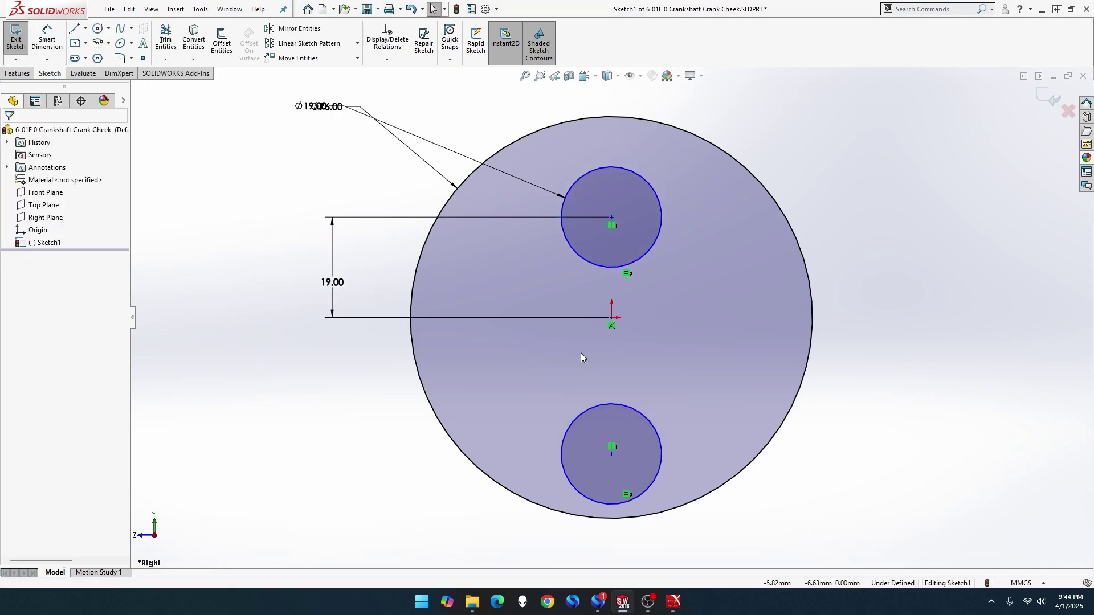
Add a vertical relation between the origin and the upper small circle's centre, and shift the 19 mm distance dimension's text slightly upward
{"action": "left_click", "coordinate": [611, 317]}
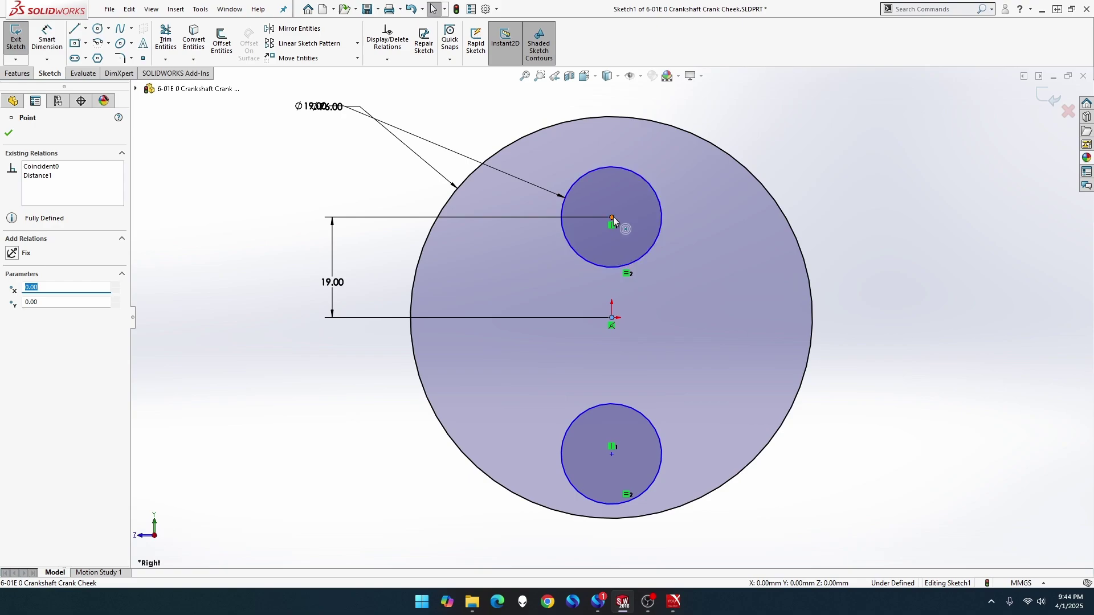
{"action": "left_click", "coordinate": [613, 218], "text": "ctrl"}
{"action": "left_click", "coordinate": [664, 166]}
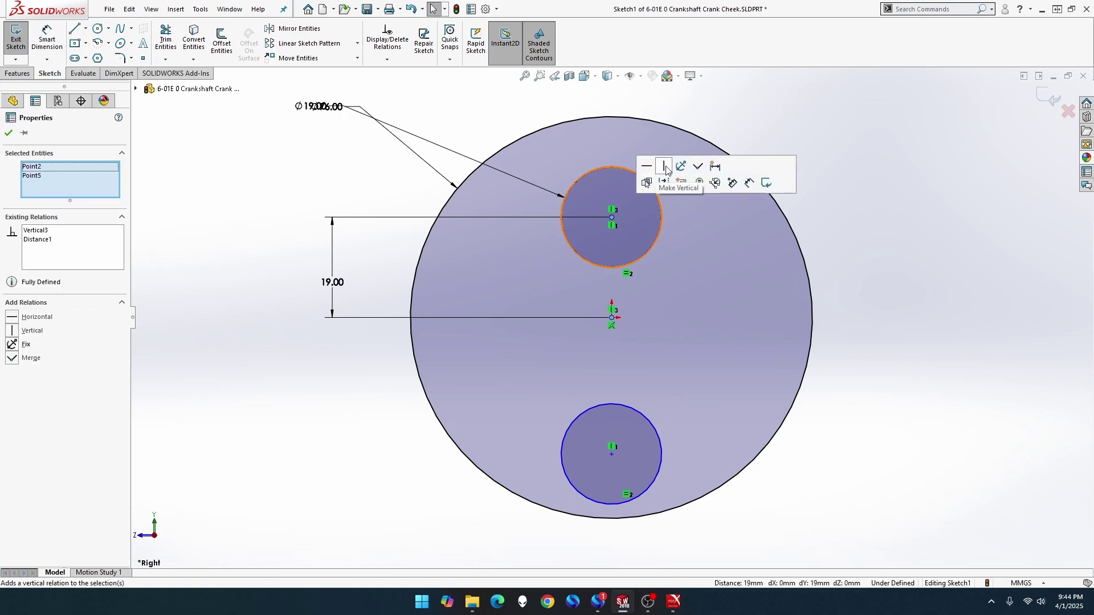
{"action": "left_click", "coordinate": [738, 132]}
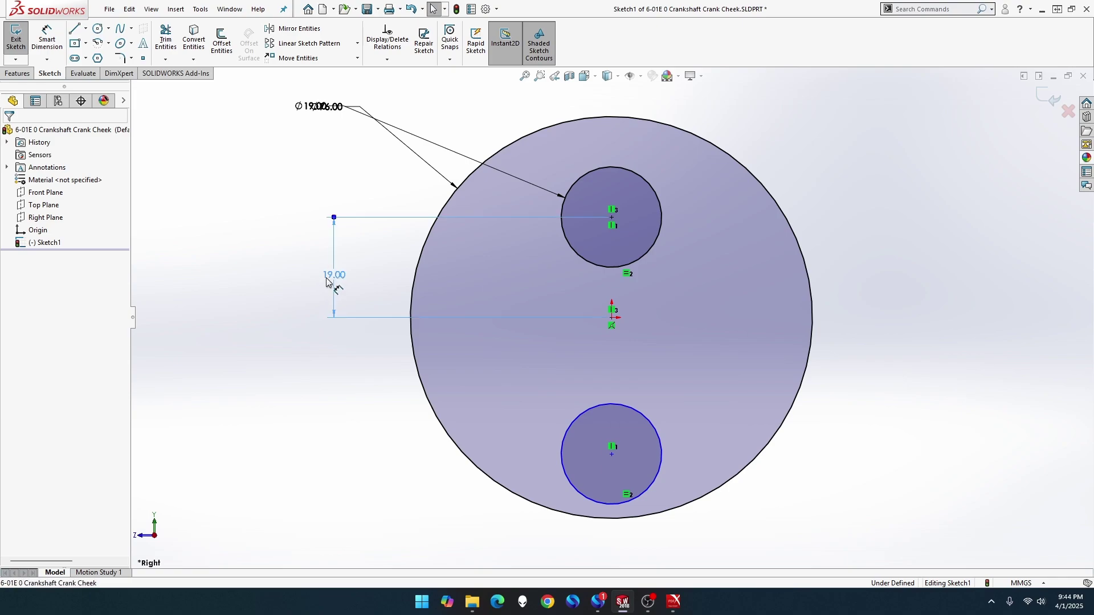
{"action": "left_click_drag", "start_coordinate": [329, 283], "coordinate": [331, 269]}
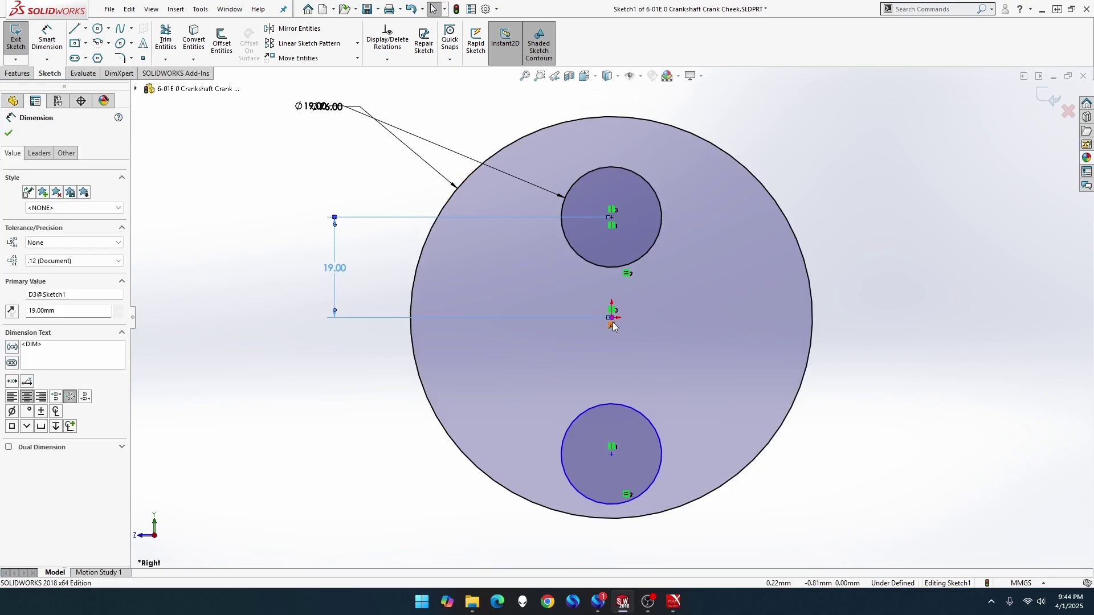
{"action": "left_click", "coordinate": [47, 40]}
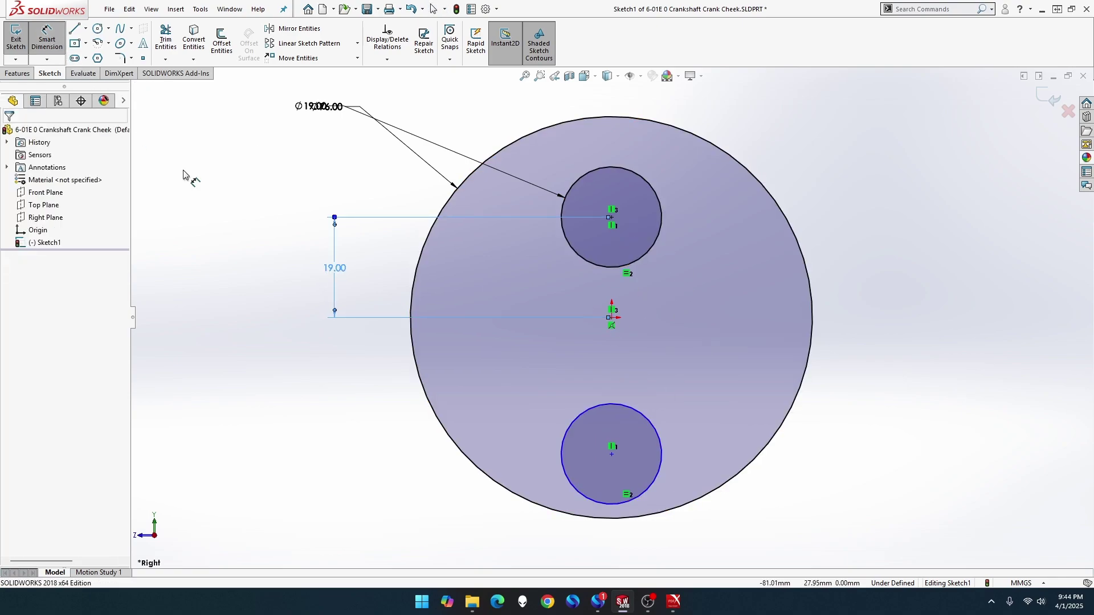
{"action": "left_click", "coordinate": [562, 429]}
{"action": "left_click", "coordinate": [336, 458]}
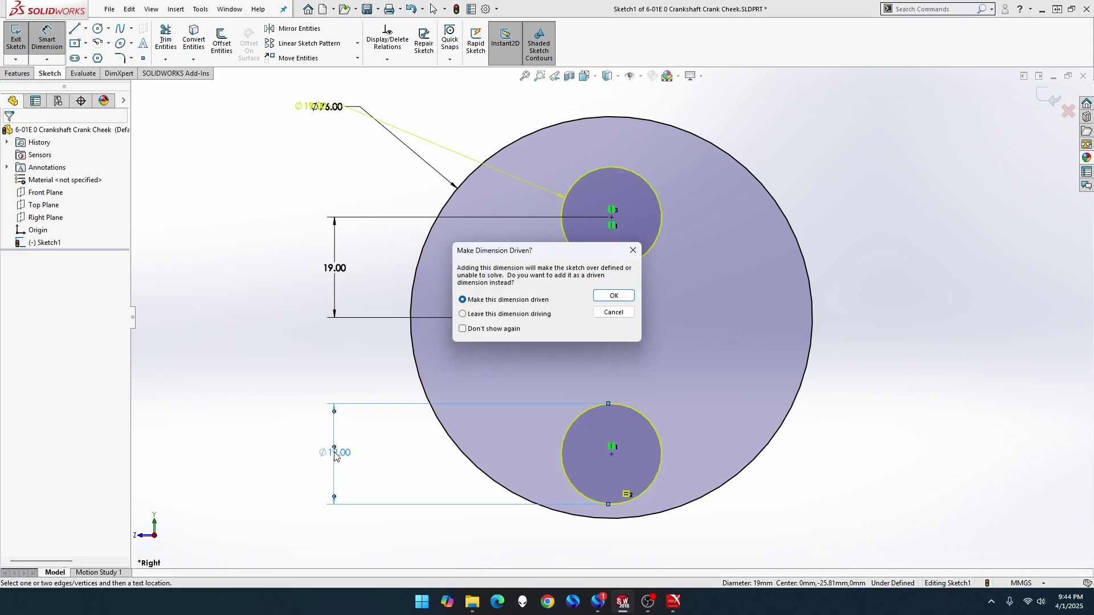
{"action": "left_click", "coordinate": [614, 312]}
Dimension the vertical distance from the origin to the lower 19 mm circle's centre at 19 mm
{"action": "left_click", "coordinate": [612, 317]}
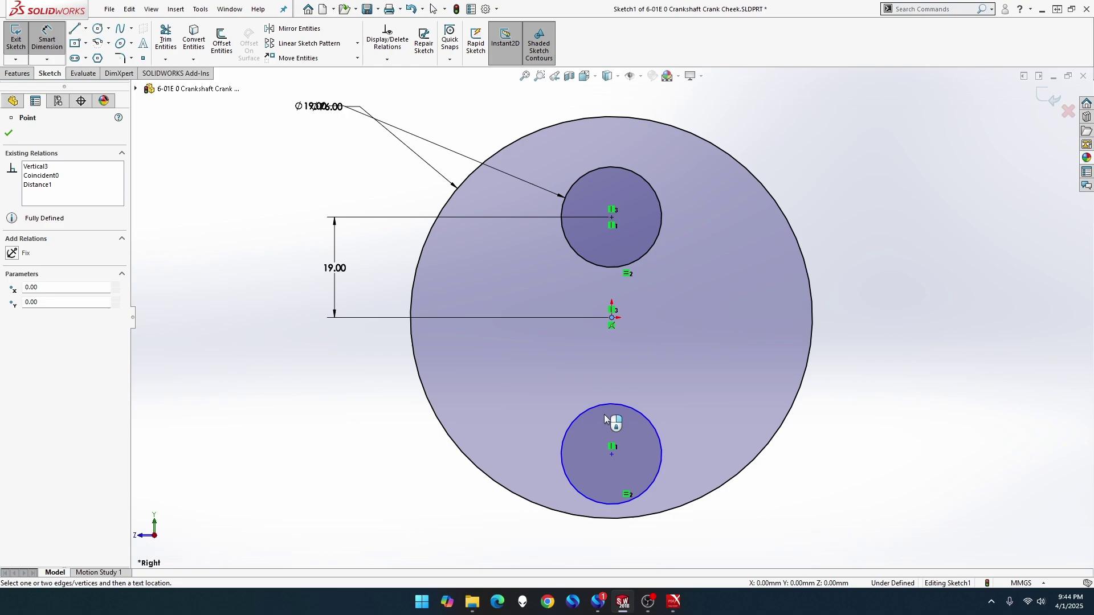
{"action": "left_click", "coordinate": [612, 454]}
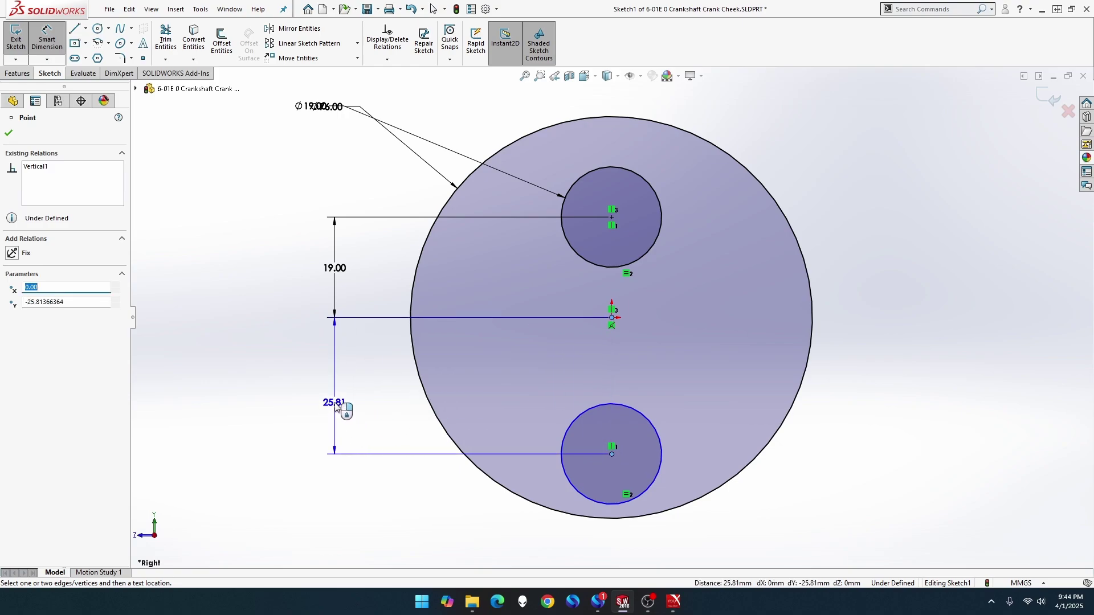
{"action": "left_click", "coordinate": [341, 419]}
{"action": "type", "text": "19"}
{"action": "key", "text": "Return"}
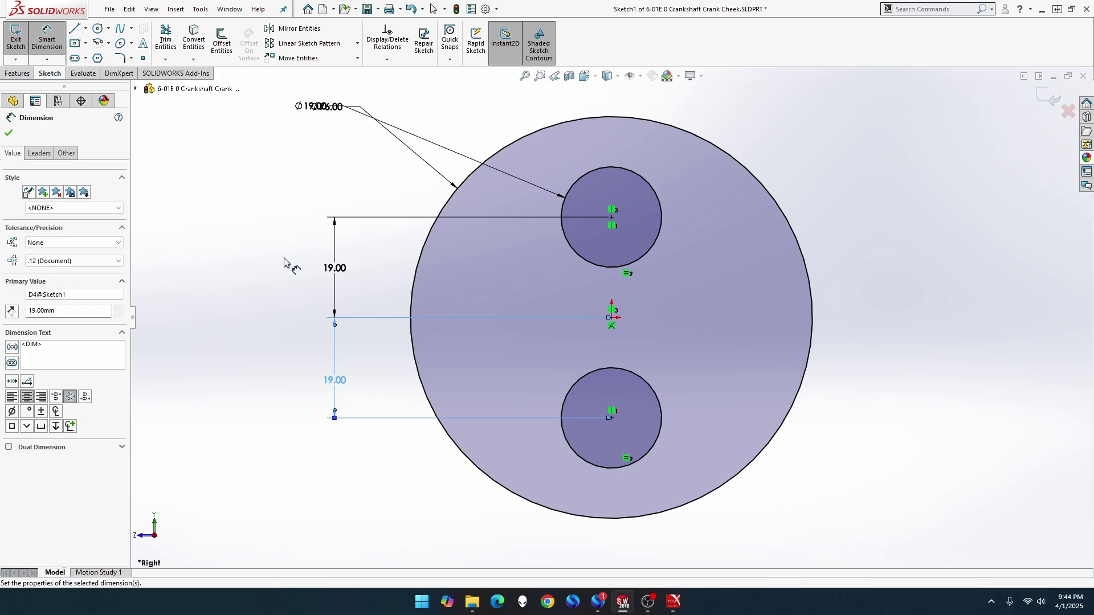
Sketch a circle about 4 mm in diameter inside the disc, about 12 mm right of and 6 mm above the origin
{"action": "left_click", "coordinate": [98, 28]}
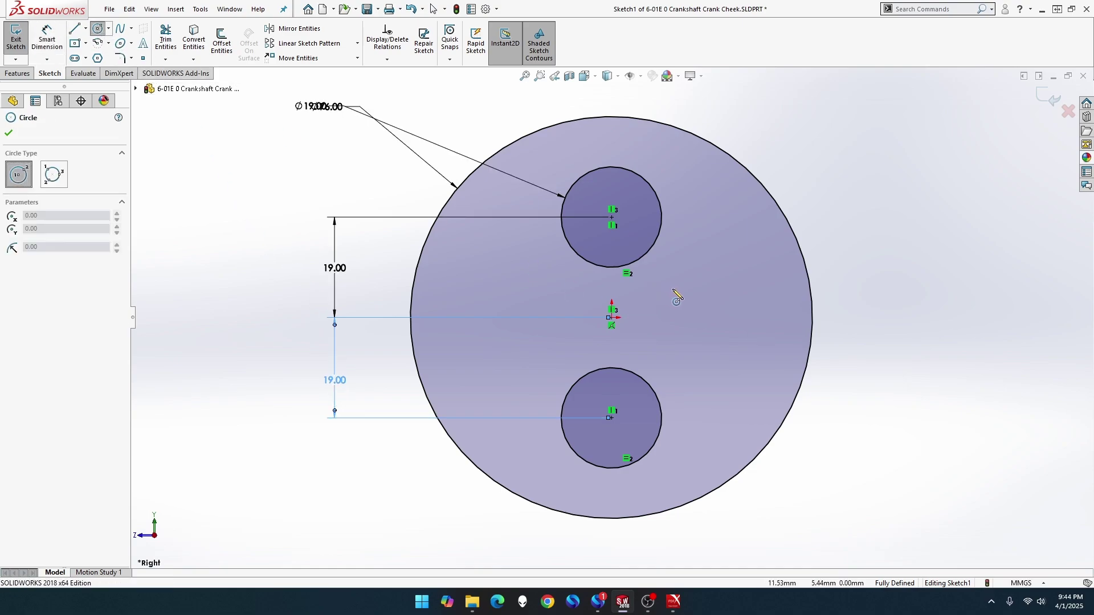
{"action": "left_click", "coordinate": [676, 285]}
{"action": "left_click", "coordinate": [687, 285]}
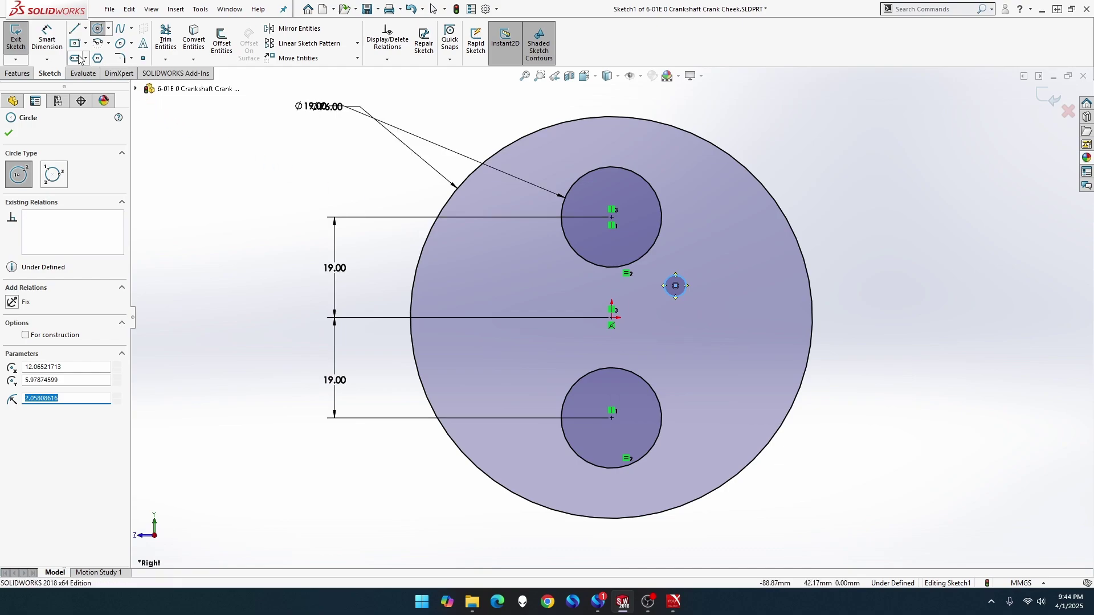
Dimension the diameter of the new small circle beside the origin at 6 mm
{"action": "left_click", "coordinate": [48, 41]}
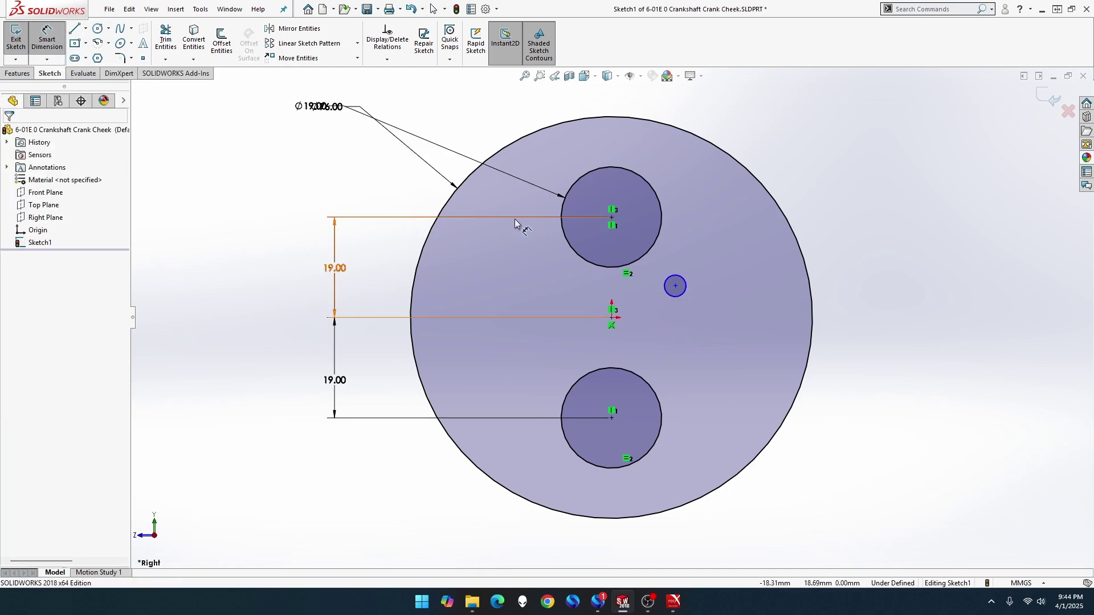
{"action": "left_click", "coordinate": [687, 285]}
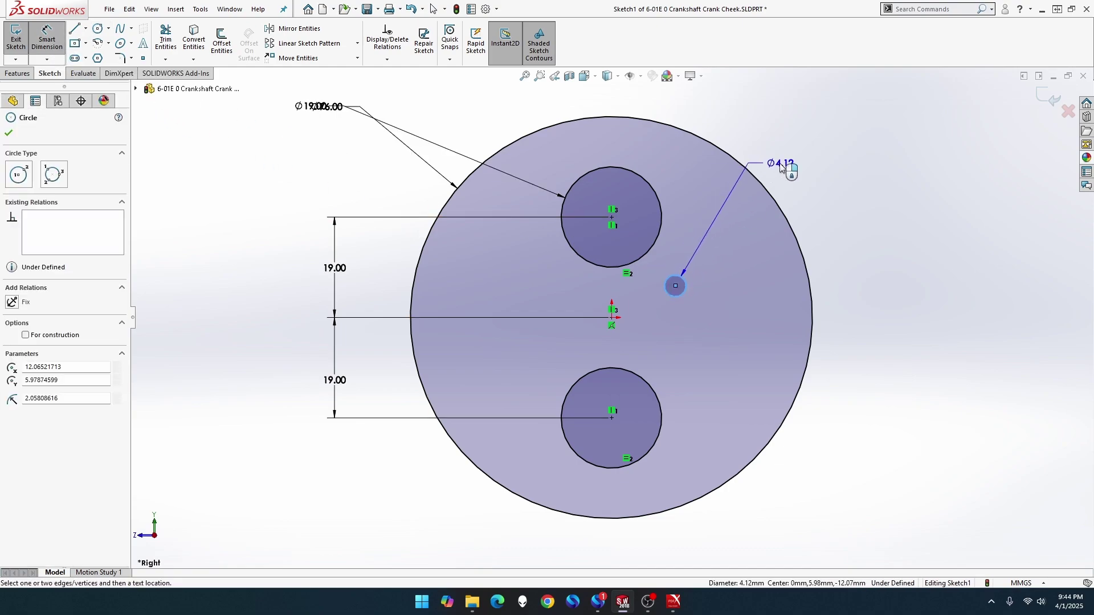
{"action": "left_click", "coordinate": [769, 172]}
{"action": "type", "text": "6.00mm"}
{"action": "key", "text": "Return"}
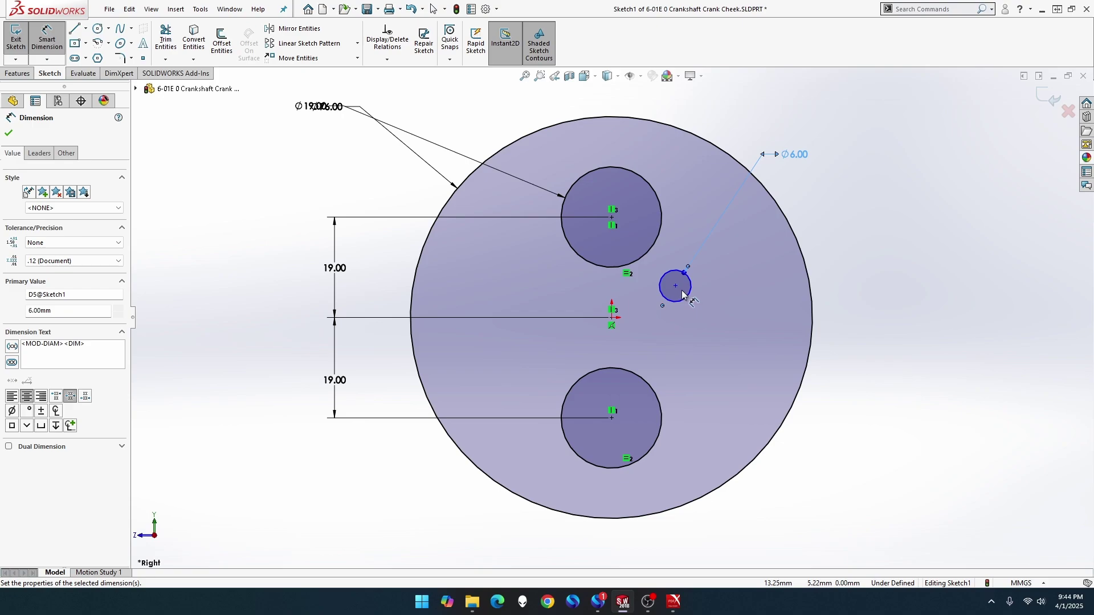
Start the Line command in the crank cheek sketch
{"action": "left_click", "coordinate": [75, 33]}
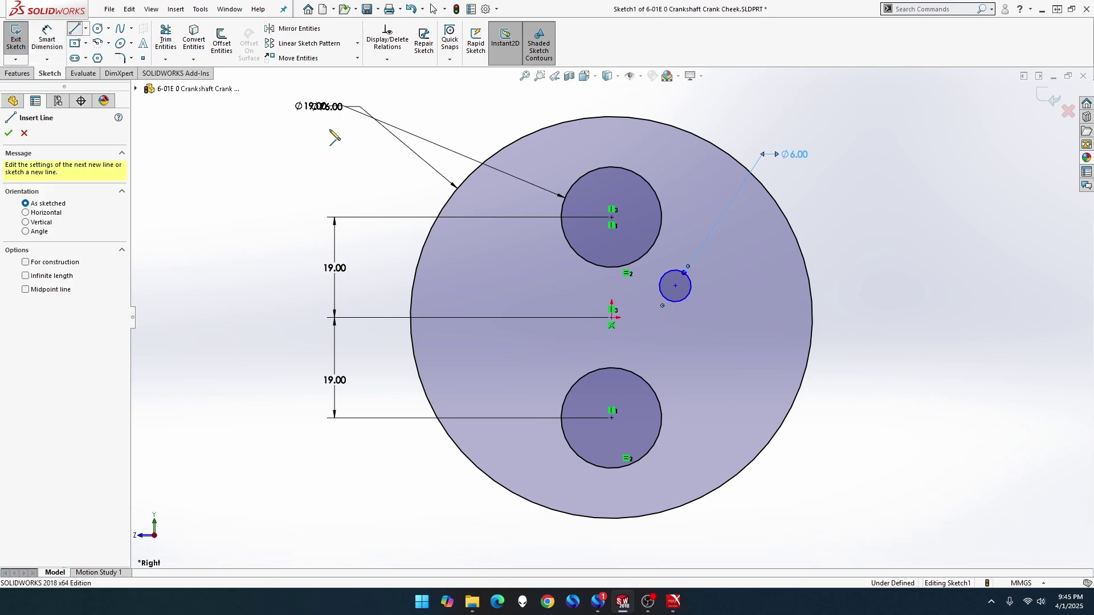
Draw two near-vertical lines across the large circle, edge to edge, one on each side of the two equal holes
{"action": "left_click", "coordinate": [491, 157]}
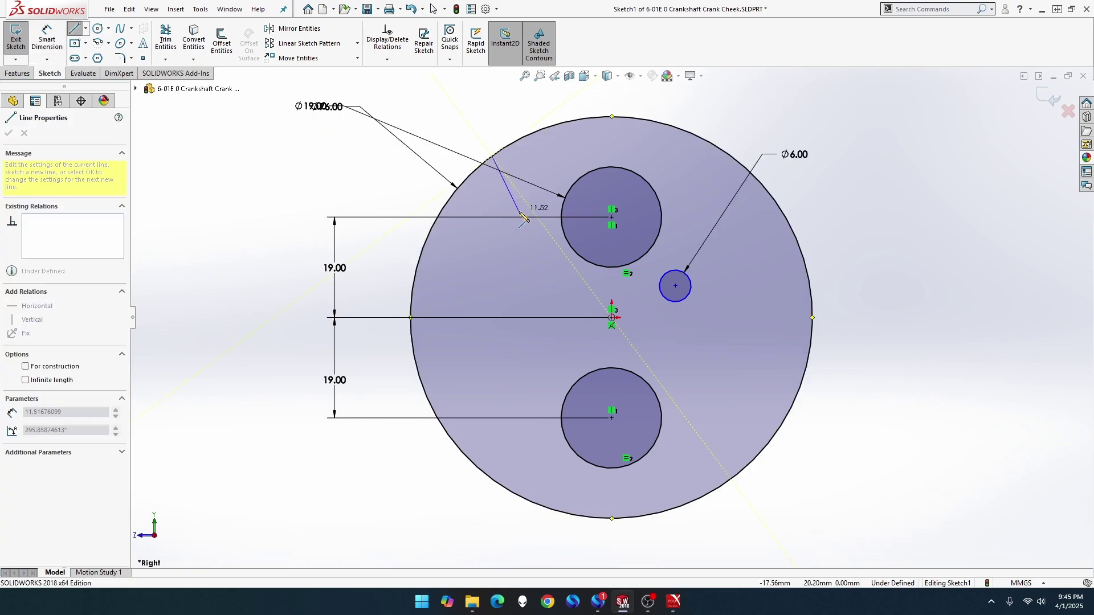
{"action": "left_click", "coordinate": [479, 462]}
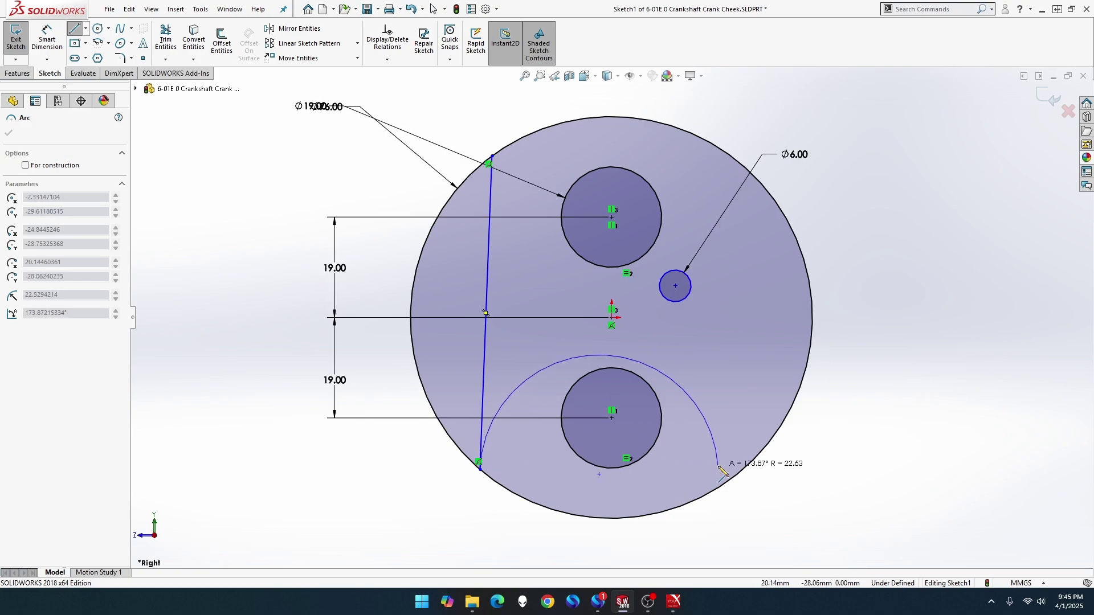
{"action": "key", "text": "Escape"}
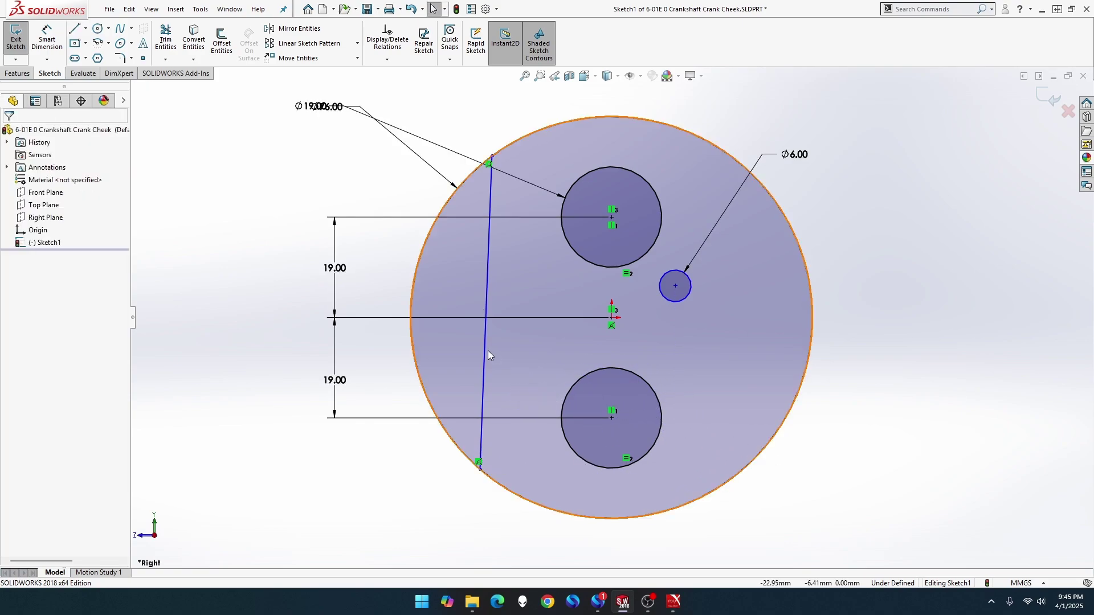
{"action": "left_click", "coordinate": [74, 28]}
{"action": "left_click", "coordinate": [702, 140]}
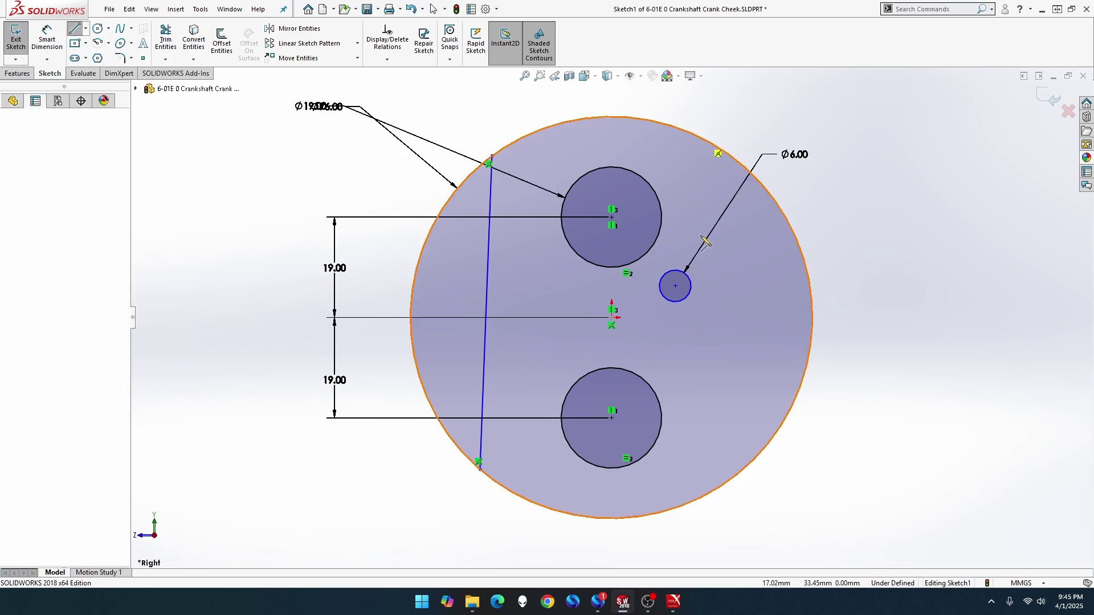
{"action": "left_click", "coordinate": [705, 495]}
{"action": "key", "text": "Escape"}
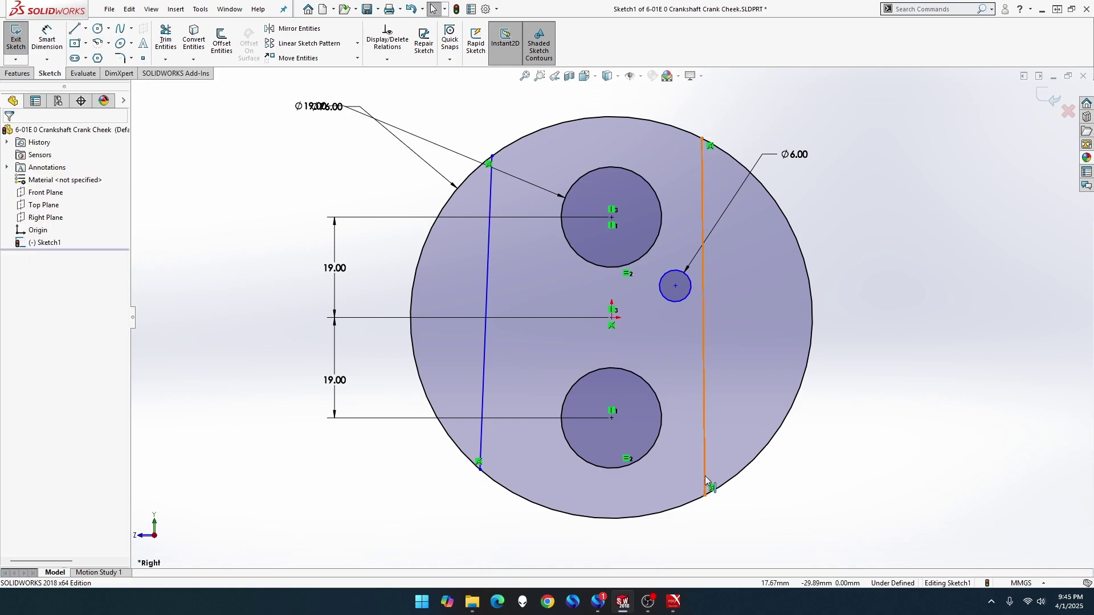
Make the two chord lines parallel and add a vertical relation between the two endpoints of the left line
{"action": "left_click", "coordinate": [705, 489]}
{"action": "left_click", "coordinate": [485, 415], "text": "ctrl"}
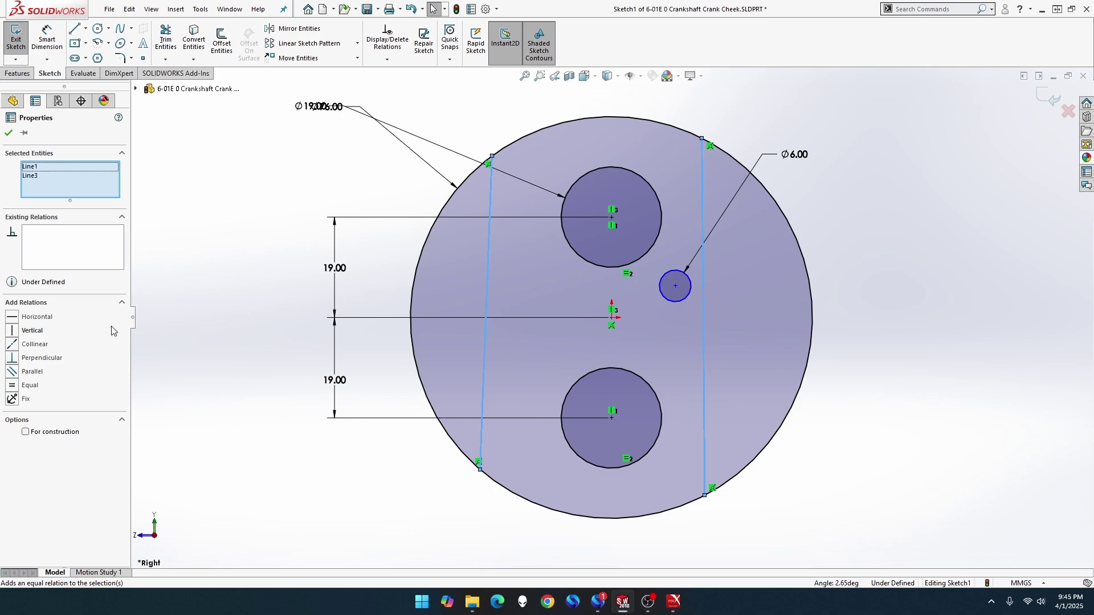
{"action": "left_click", "coordinate": [33, 372]}
{"action": "left_click", "coordinate": [371, 188]}
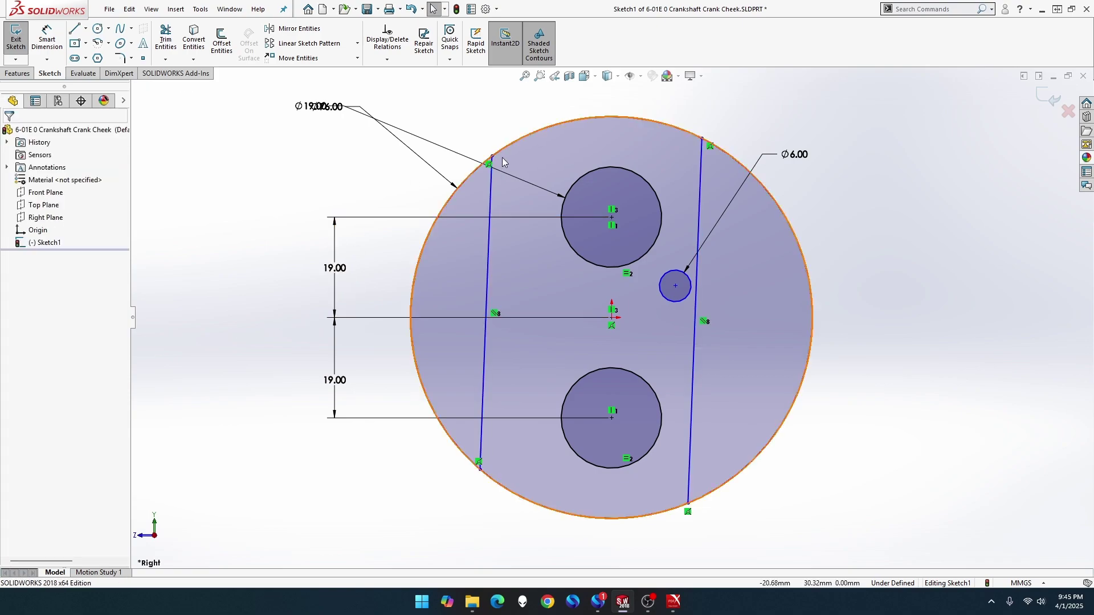
{"action": "left_click", "coordinate": [493, 156]}
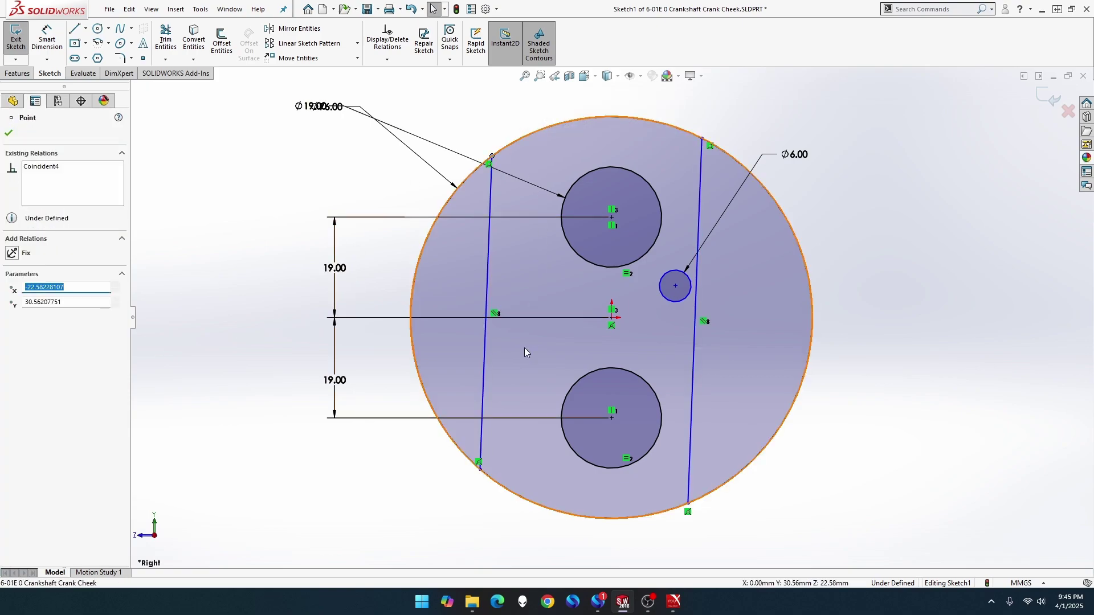
{"action": "left_click", "coordinate": [480, 469], "text": "ctrl"}
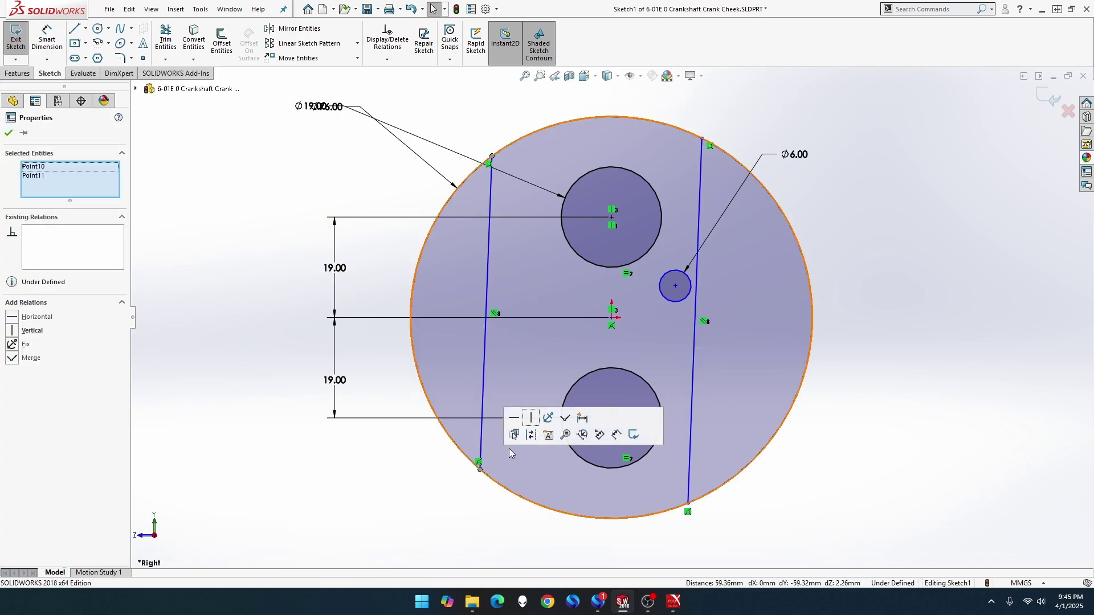
{"action": "left_click", "coordinate": [531, 420]}
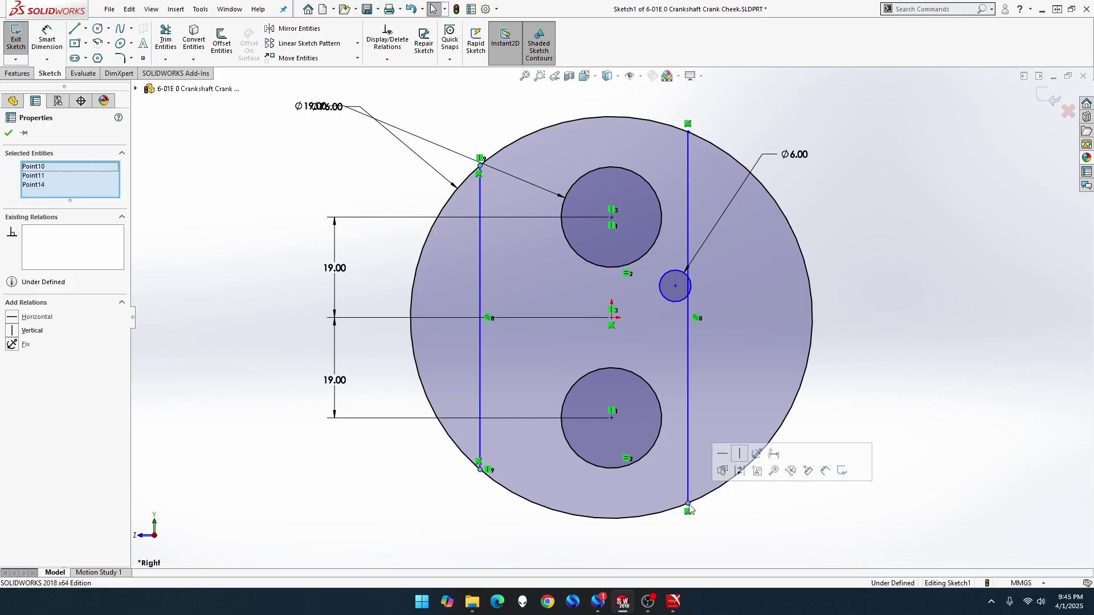
Make the lower endpoints of both lines horizontal and delete the conflicting horizontal relation between the left line's own endpoints
{"action": "left_click", "coordinate": [723, 453]}
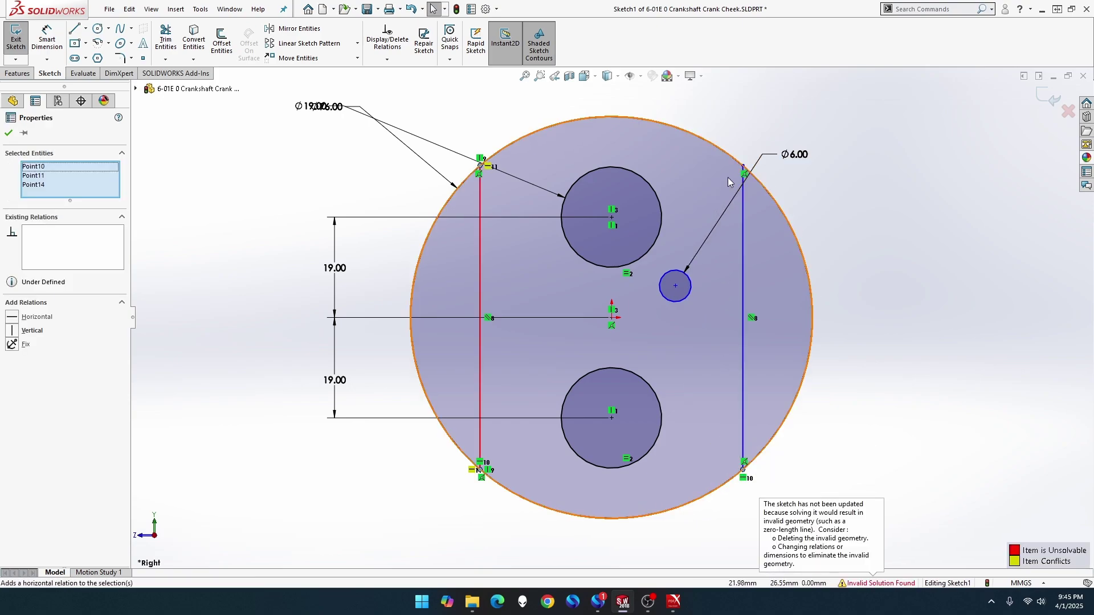
{"action": "left_click", "coordinate": [344, 173]}
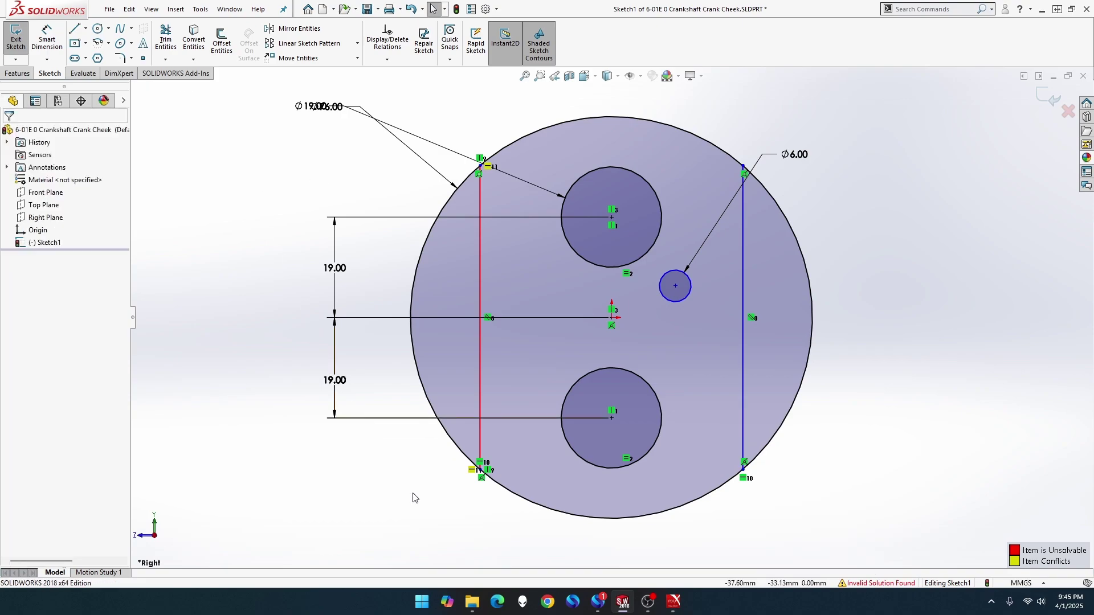
{"action": "right_click", "coordinate": [472, 474]}
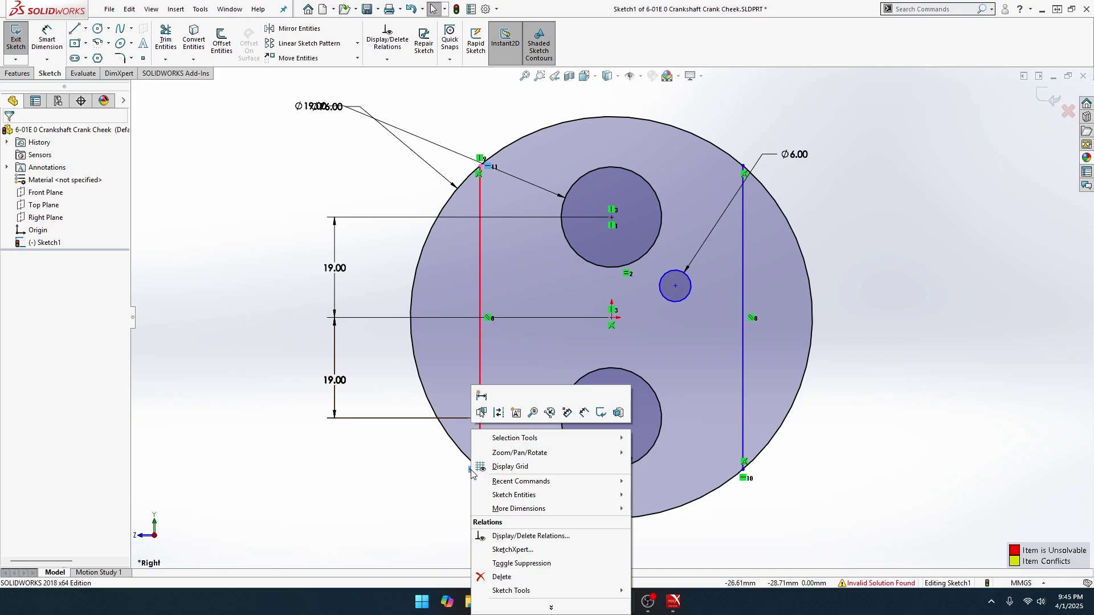
{"action": "left_click", "coordinate": [454, 475]}
{"action": "left_click", "coordinate": [473, 470]}
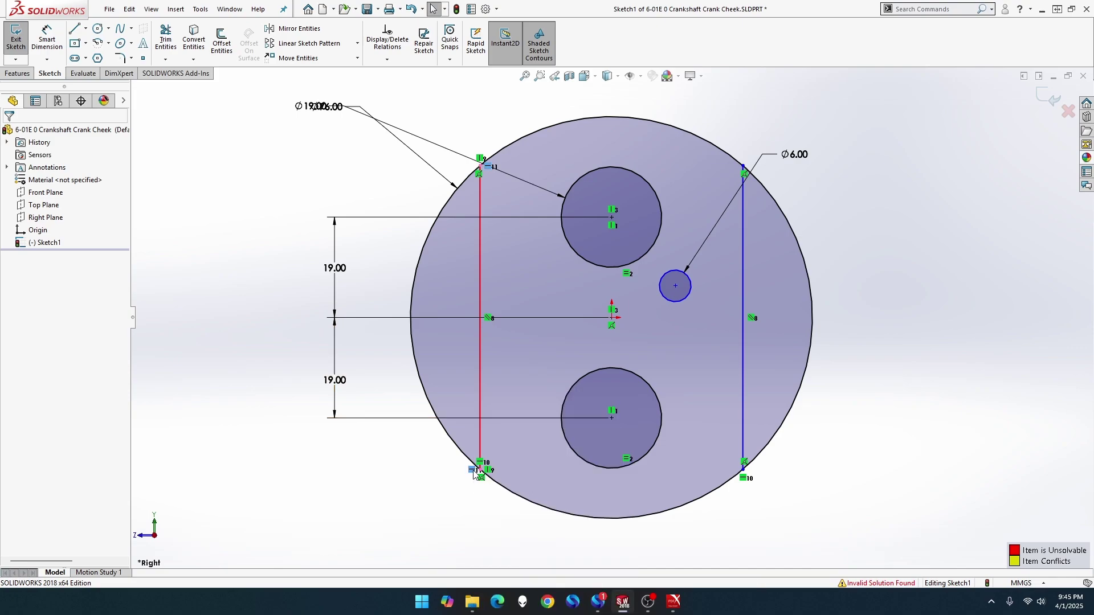
{"action": "key", "text": "Delete"}
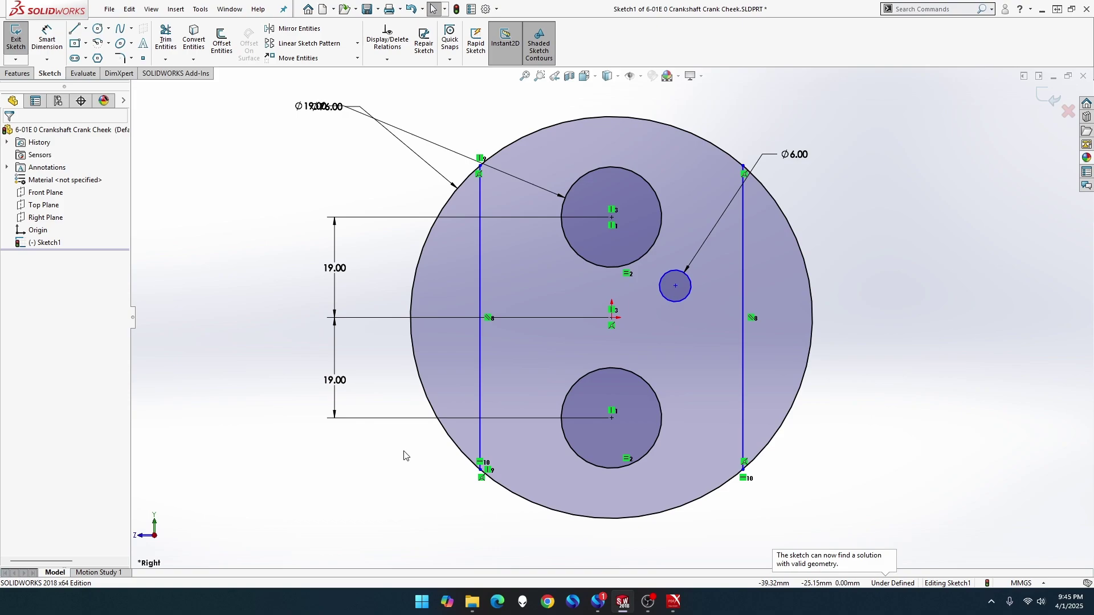
Draw a vertical centerline through the origin and both hole centres, from about 43 mm above the origin to below the large circle
{"action": "left_click", "coordinate": [47, 39]}
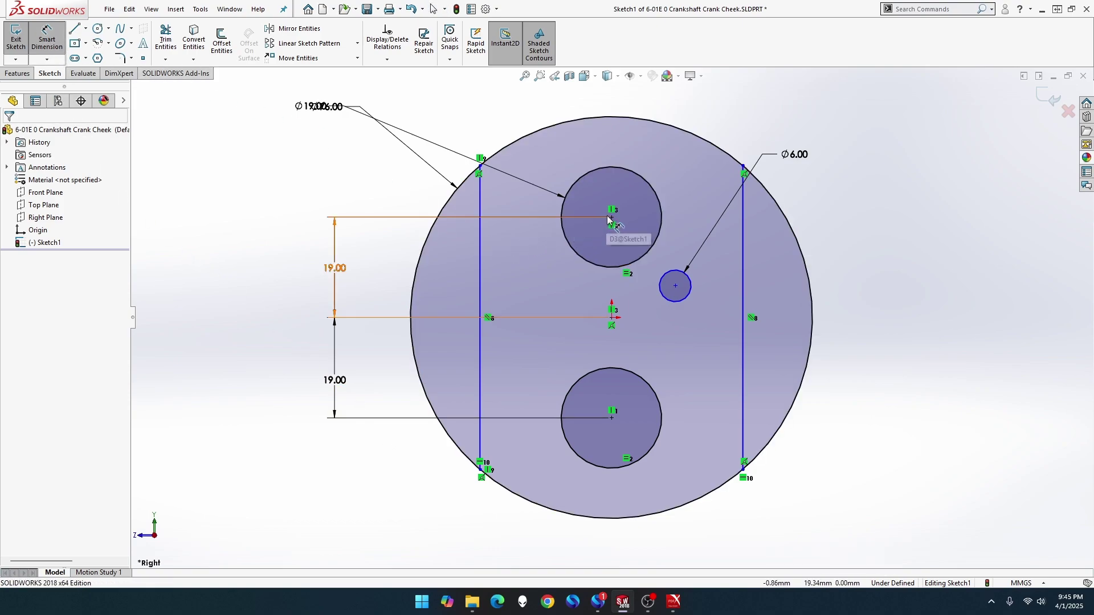
{"action": "left_click", "coordinate": [86, 28]}
{"action": "left_click", "coordinate": [102, 57]}
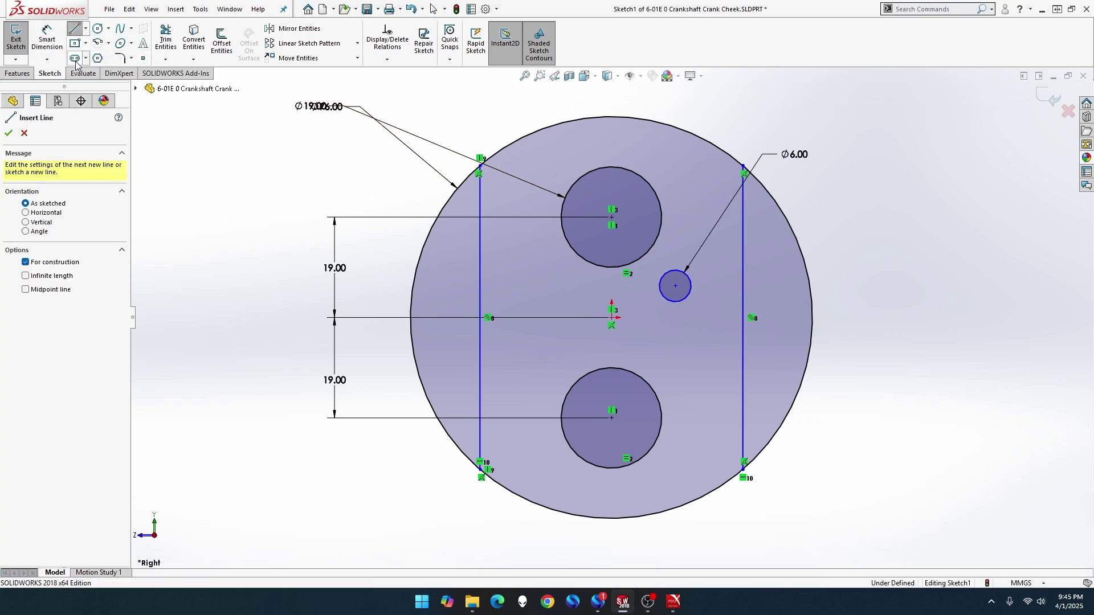
{"action": "left_click", "coordinate": [612, 90]}
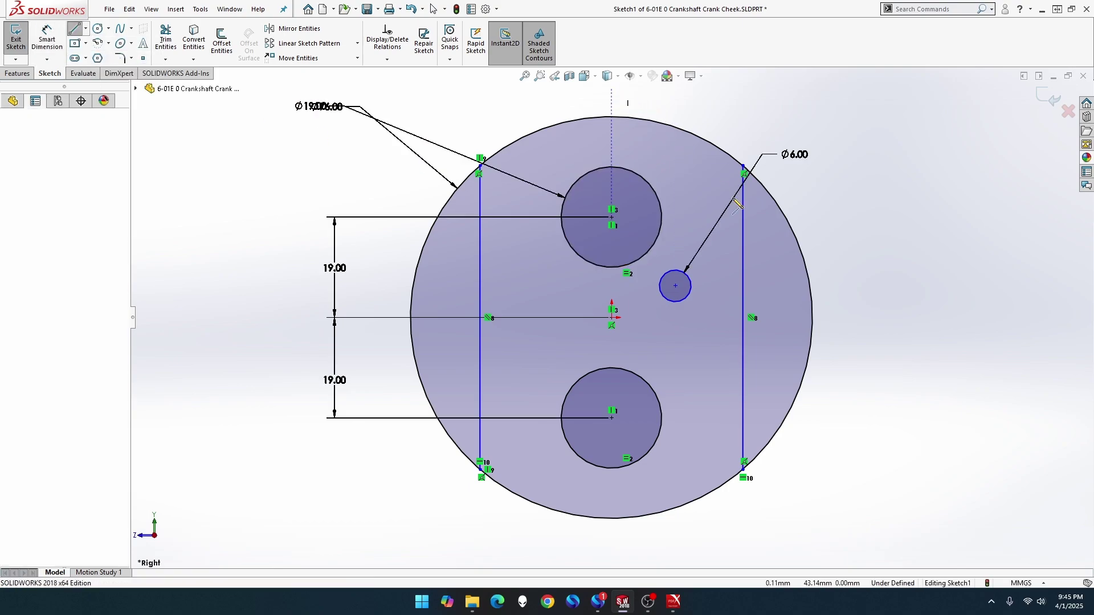
{"action": "double_click", "coordinate": [625, 552]}
{"action": "key", "text": "Escape"}
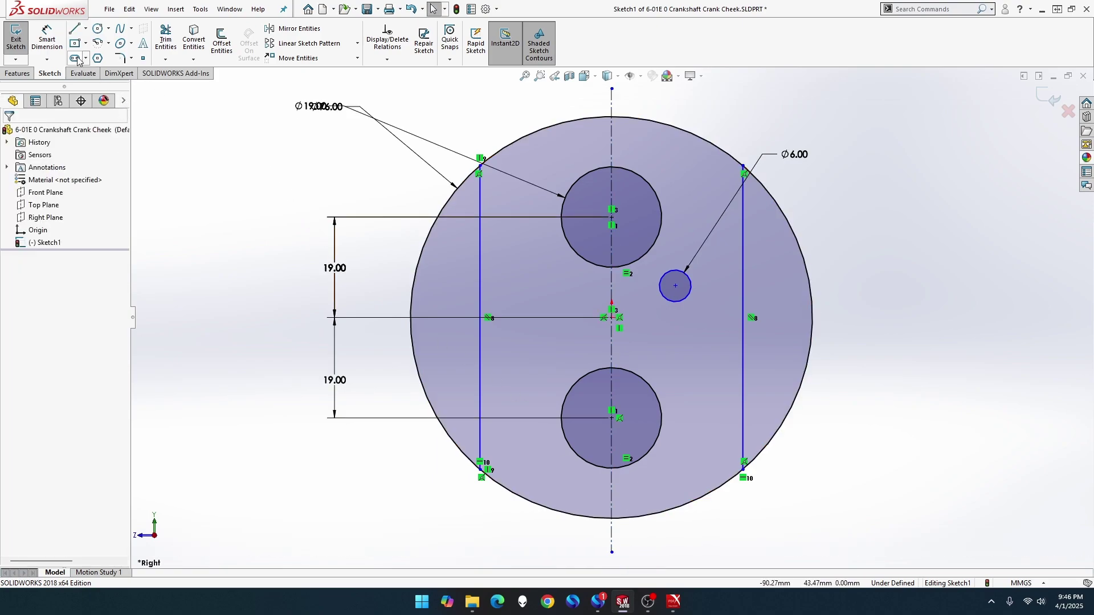
Dimension the horizontal distance between the centerline and the left vertical line as 19 mm
{"action": "left_click", "coordinate": [46, 39]}
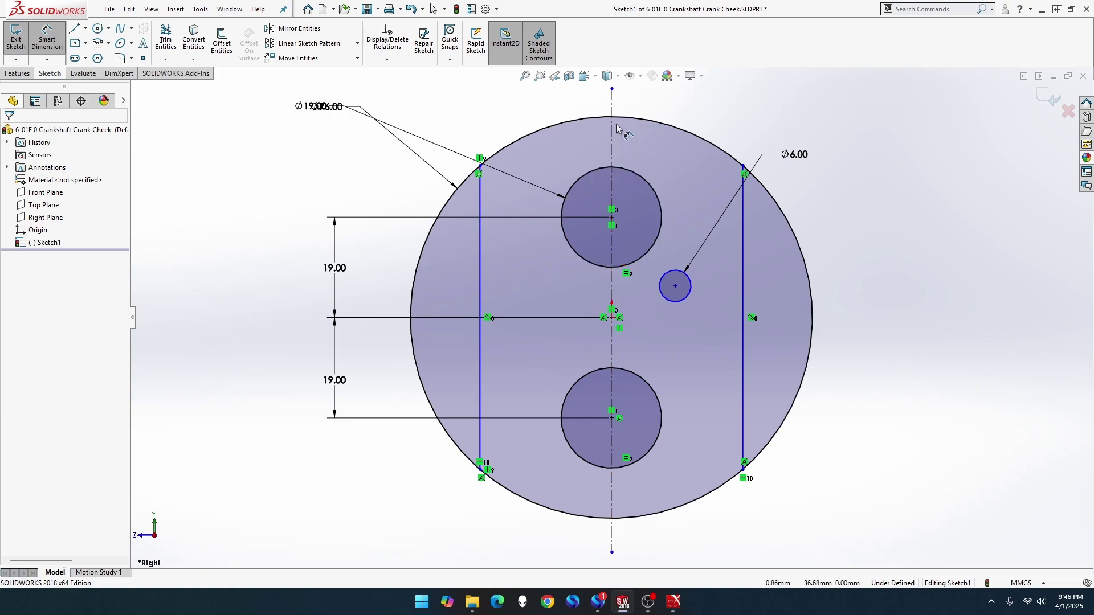
{"action": "left_click", "coordinate": [612, 90]}
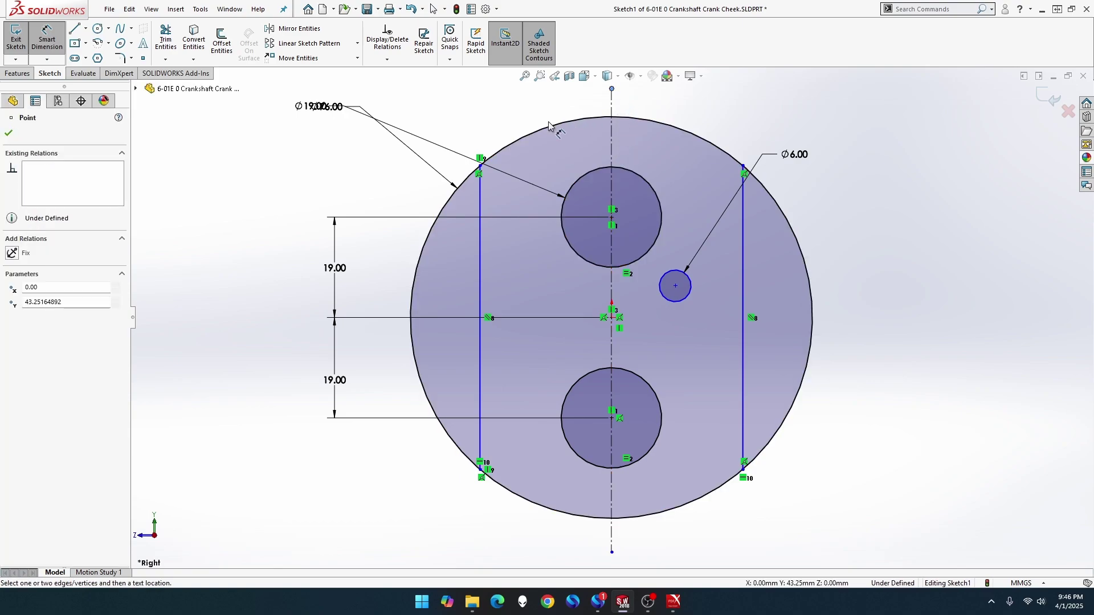
{"action": "left_click", "coordinate": [480, 166]}
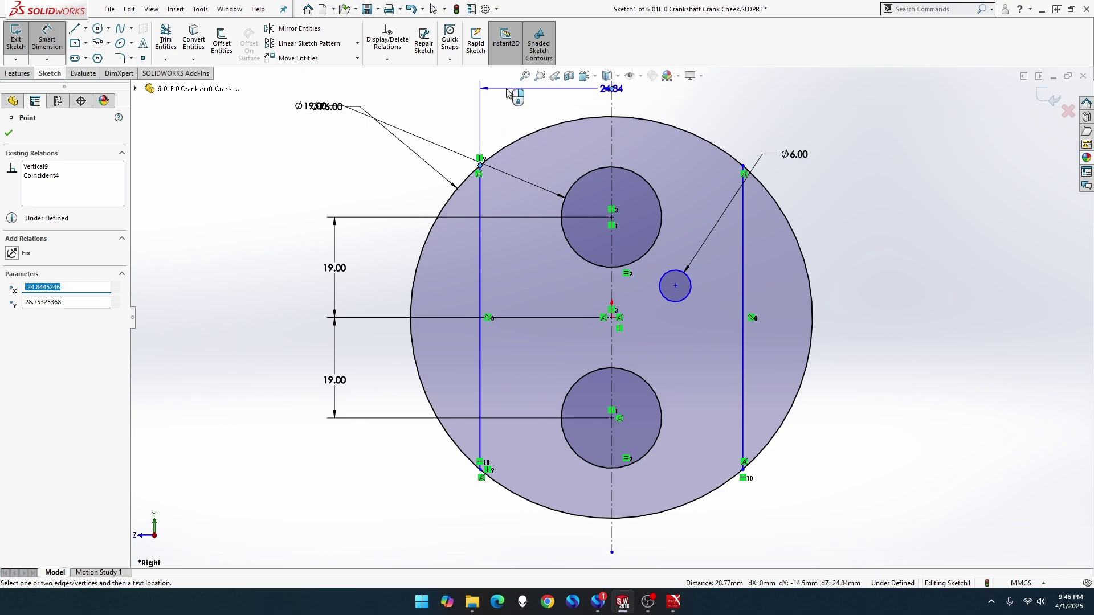
{"action": "left_click", "coordinate": [503, 90]}
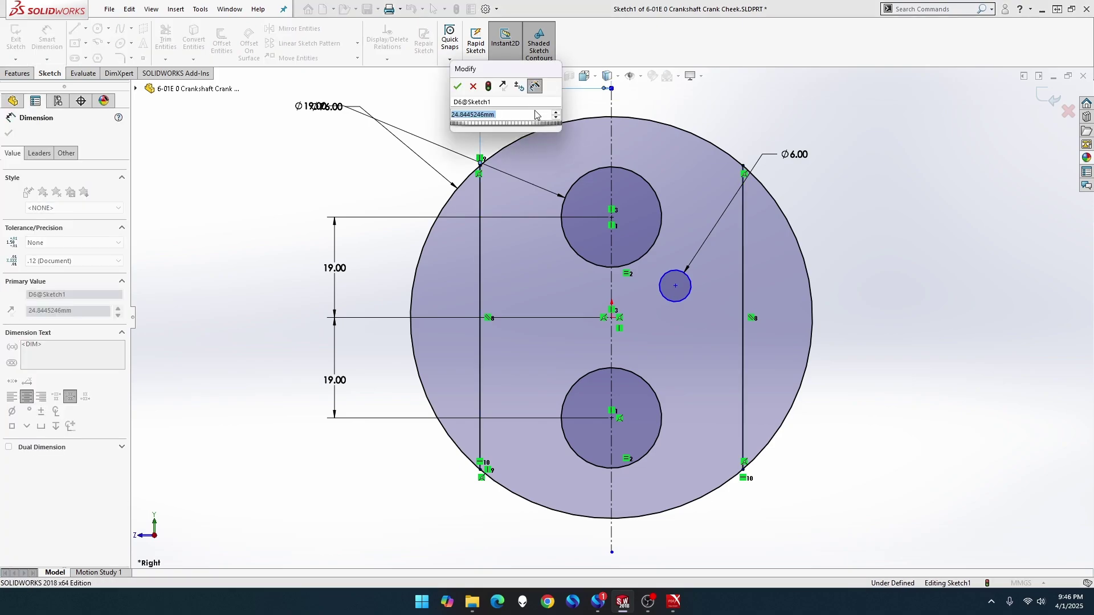
{"action": "type", "text": "19"}
{"action": "key", "text": "Return"}
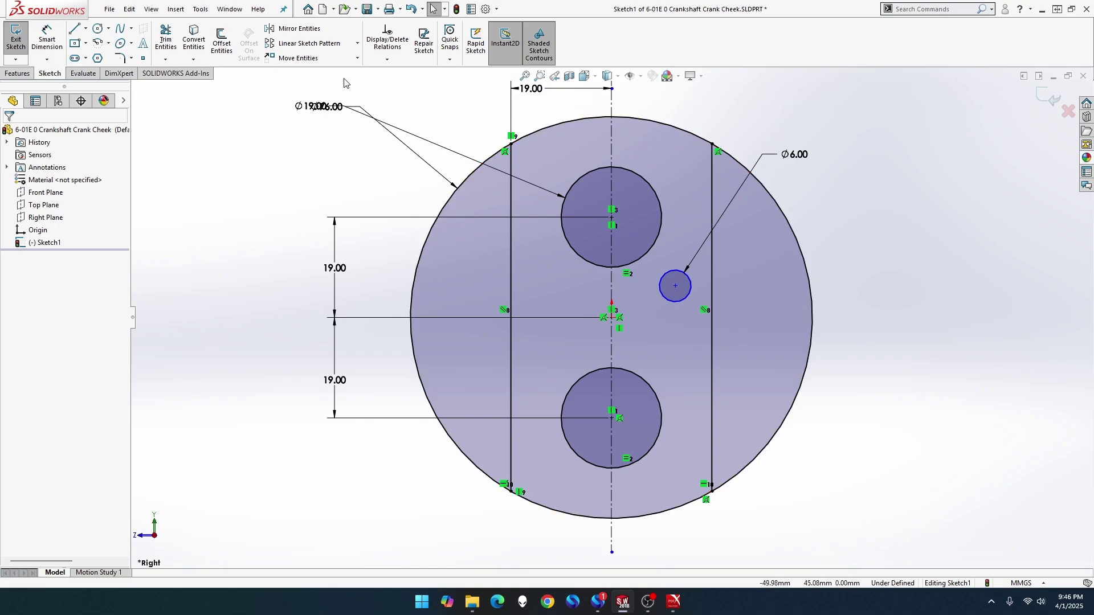
Trim away the circle's arcs outside the two vertical lines and move the 76 mm and 19 mm diameter dimensions apart
{"action": "left_click", "coordinate": [166, 40]}
{"action": "left_click_drag", "start_coordinate": [410, 195], "coordinate": [452, 207]}
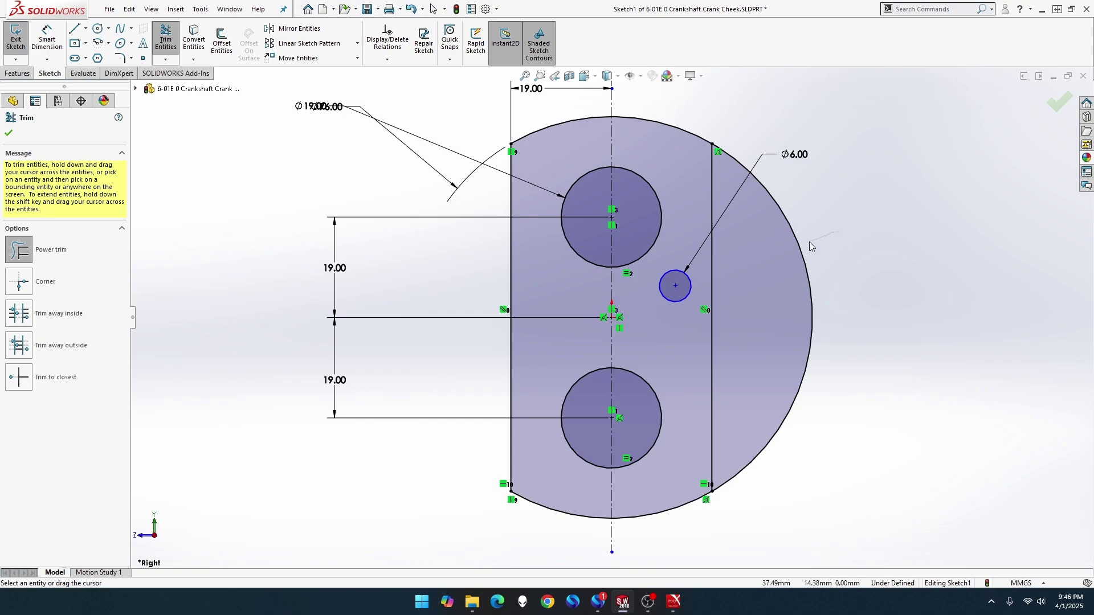
{"action": "left_click_drag", "start_coordinate": [811, 246], "coordinate": [791, 250]}
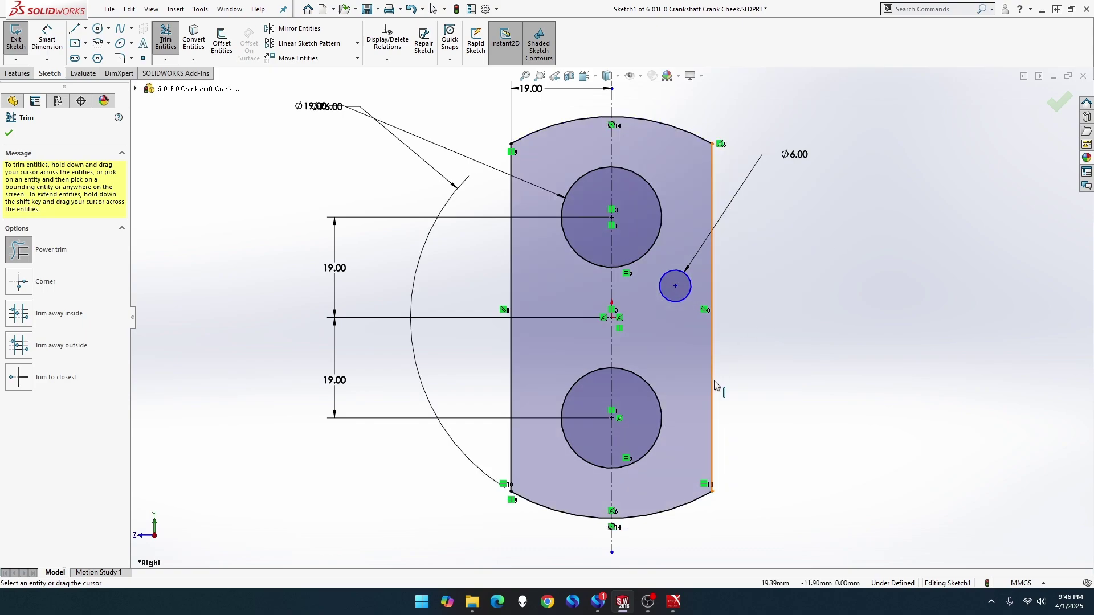
{"action": "key", "text": "Escape"}
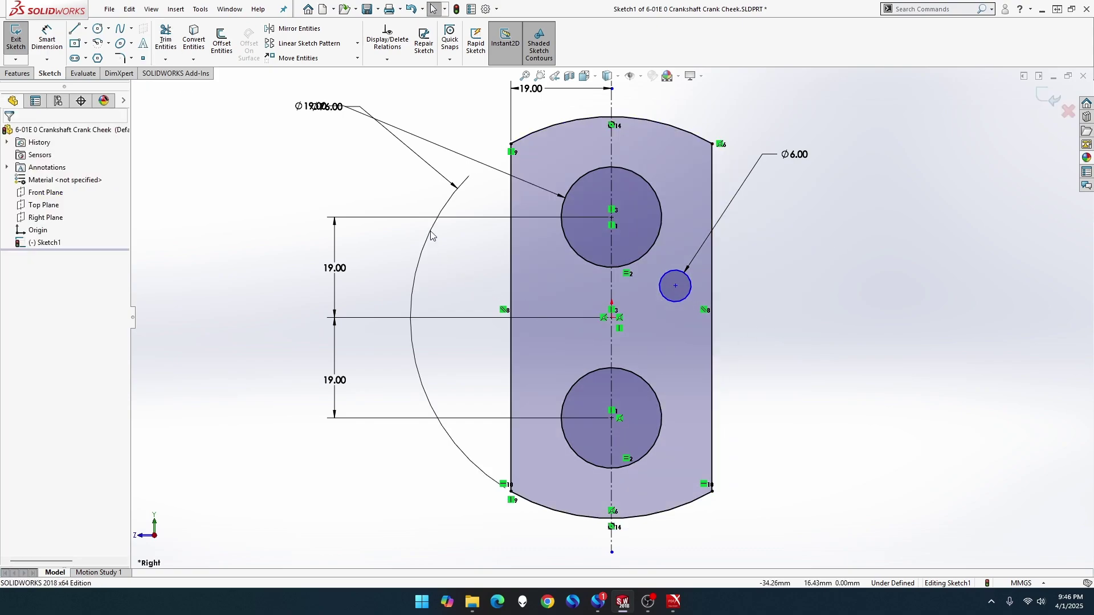
{"action": "mouse_move", "coordinate": [332, 107]}
{"action": "left_mouse_down"}
{"action": "mouse_move", "coordinate": [346, 96]}
{"action": "mouse_move", "coordinate": [326, 133]}
{"action": "mouse_move", "coordinate": [364, 476]}
{"action": "left_mouse_up"}
{"action": "left_click_drag", "start_coordinate": [336, 110], "coordinate": [409, 166]}
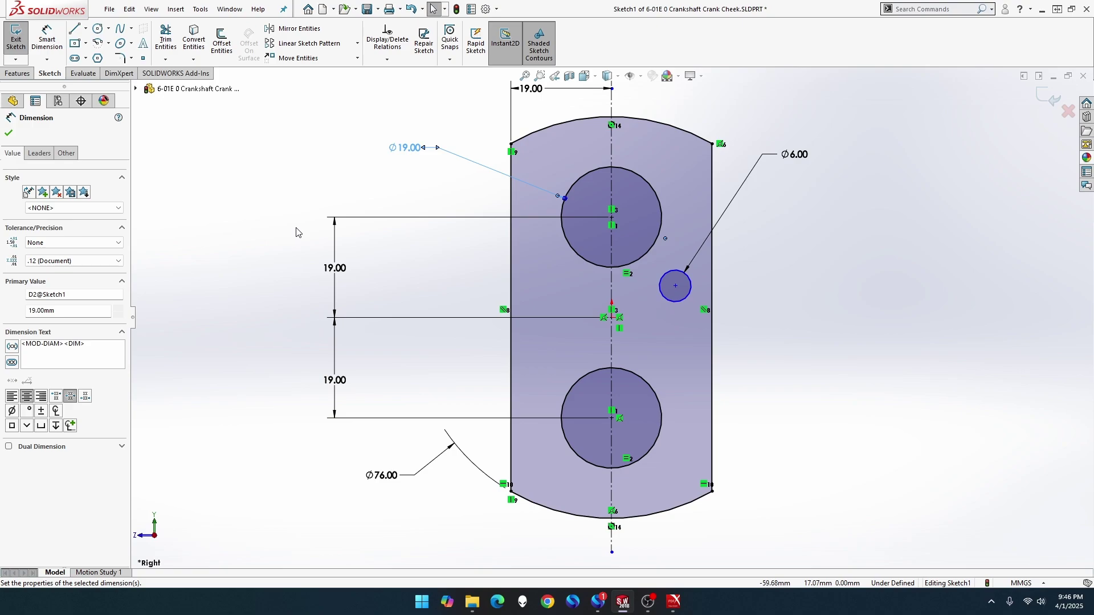
Dimension the distance from the 6 mm circle's centre to the right vertical line as 9.8 mm
{"action": "left_click", "coordinate": [46, 40]}
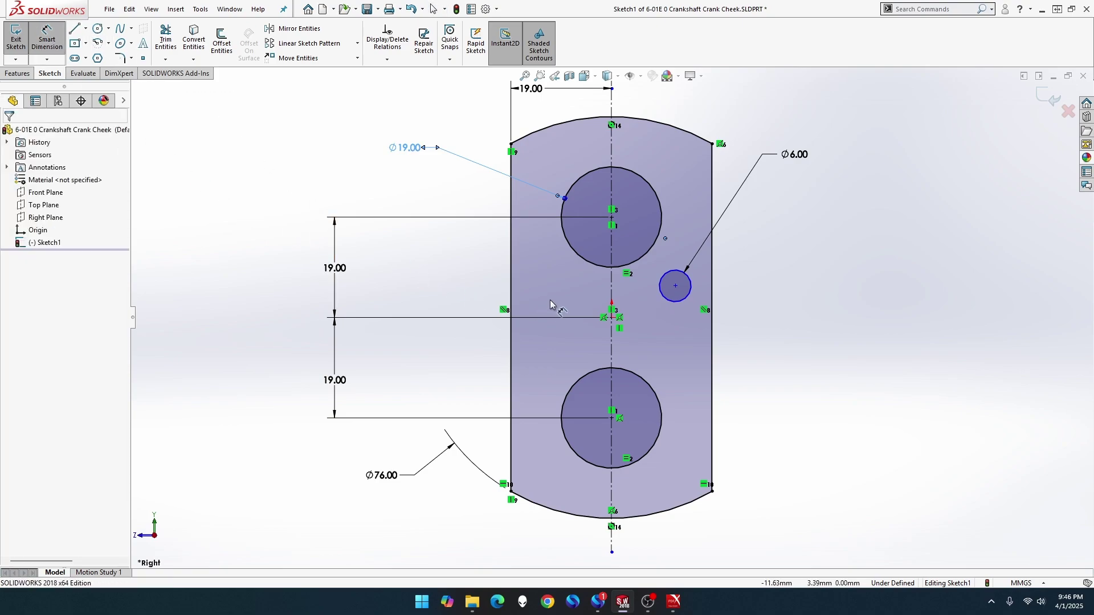
{"action": "left_click", "coordinate": [676, 288]}
{"action": "left_click", "coordinate": [712, 298]}
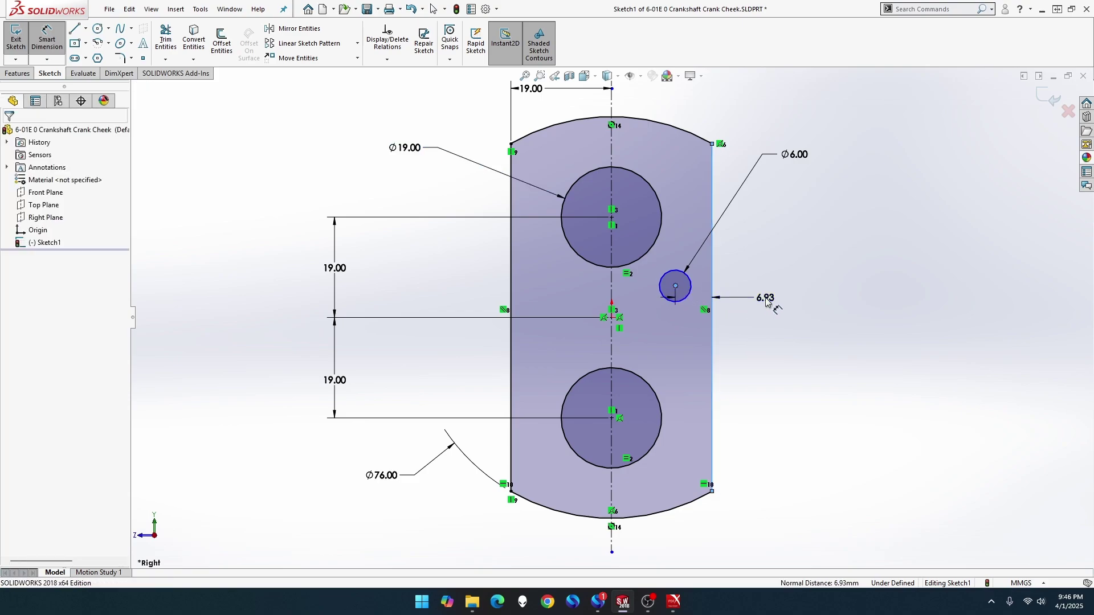
{"action": "left_click", "coordinate": [766, 302]}
{"action": "type", "text": "9.8"}
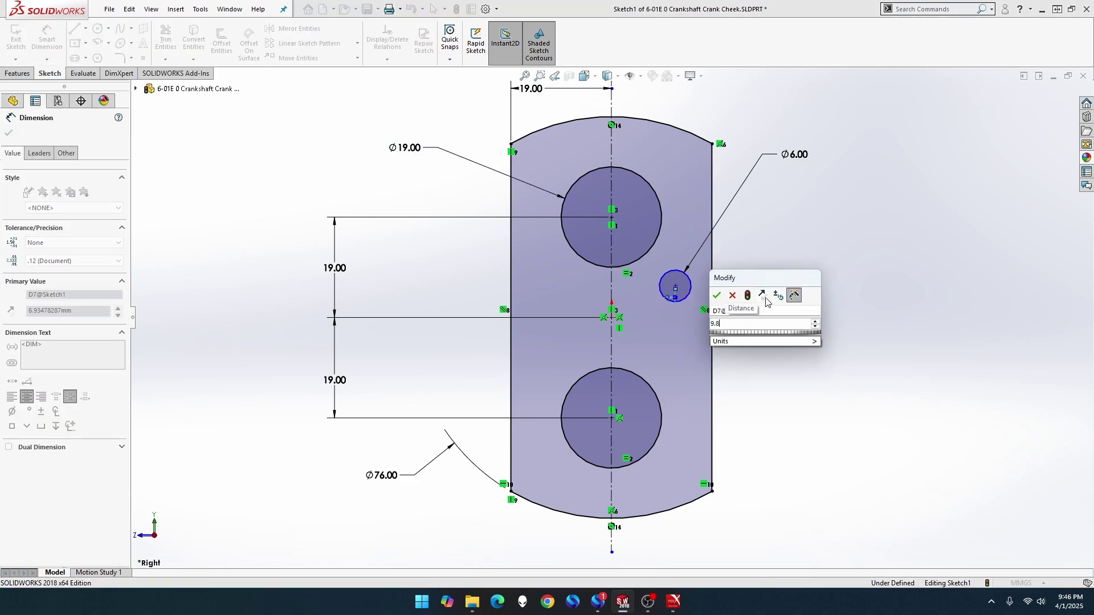
{"action": "key", "text": "Return"}
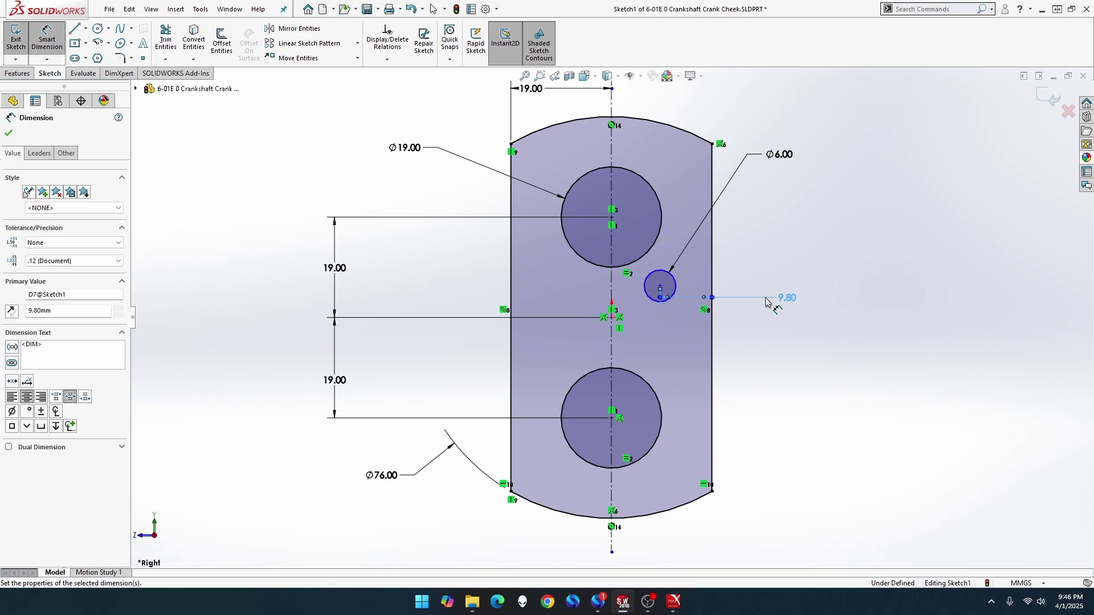
Dimension the vertical distance between the upper large circle's centre and the 6 mm circle's centre as 12.6 mm
{"action": "left_click", "coordinate": [612, 217]}
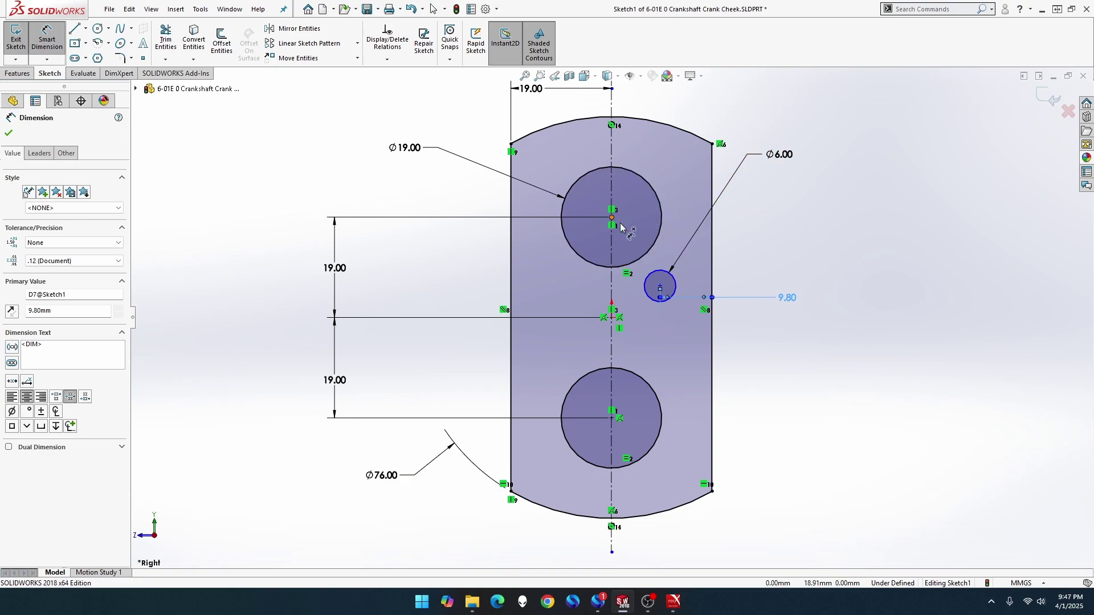
{"action": "left_click", "coordinate": [661, 287]}
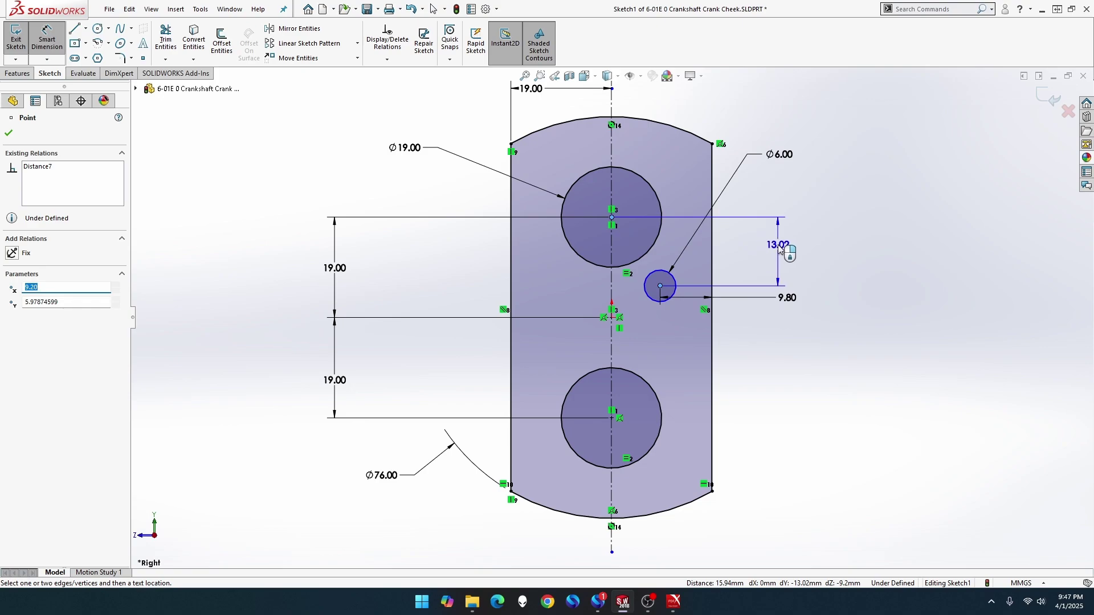
{"action": "left_click", "coordinate": [780, 249]}
{"action": "type", "text": "12.6"}
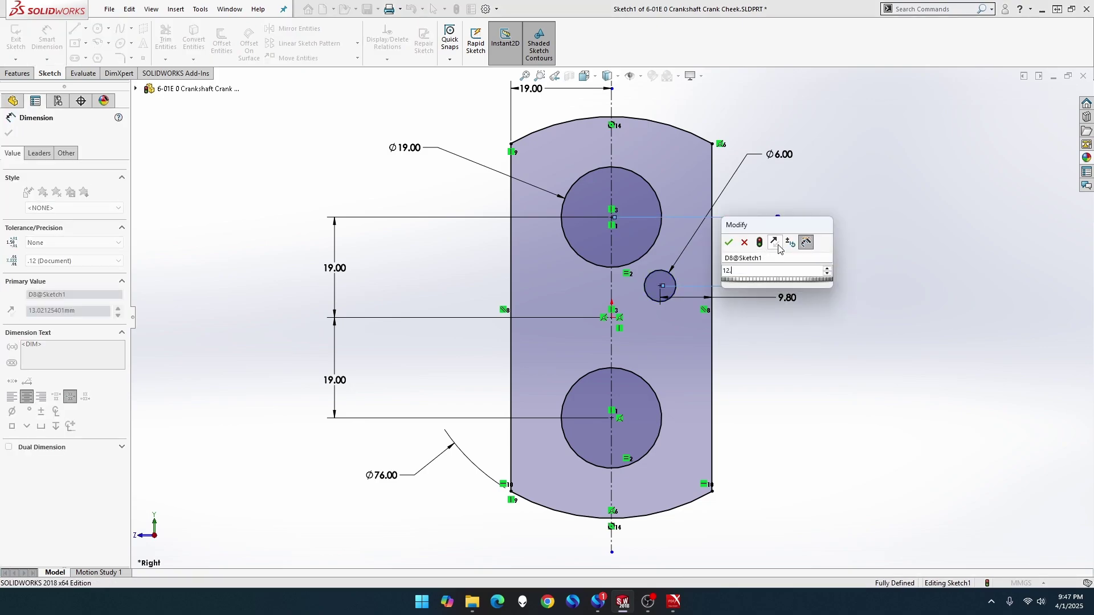
{"action": "key", "text": "Return"}
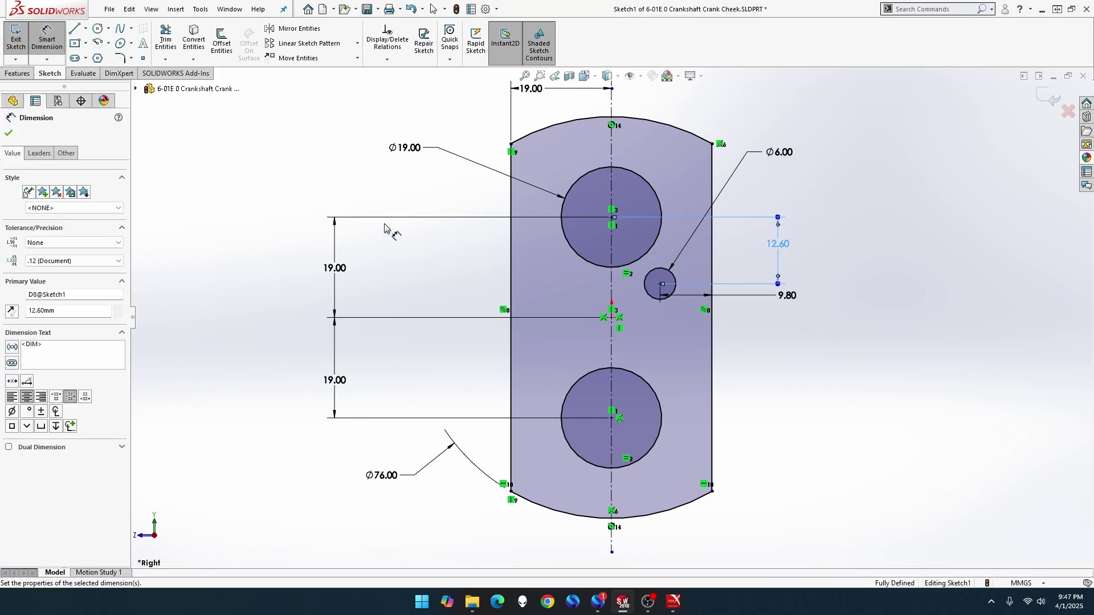
{"action": "left_click", "coordinate": [352, 196]}
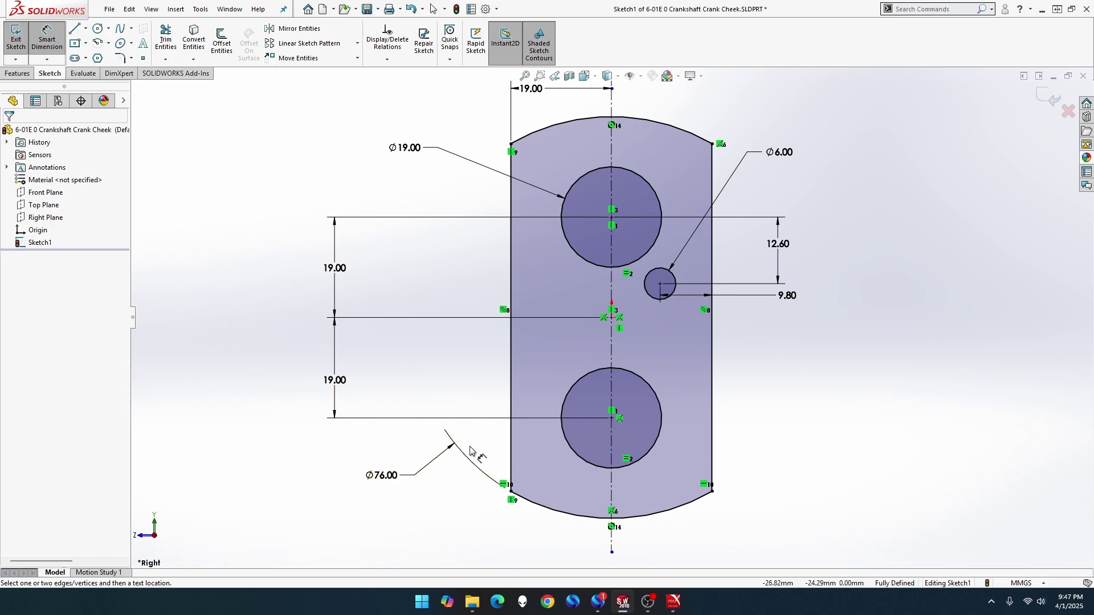
Move the 76 mm and 19 mm diameter dimensions, both vertical 19 mm dimensions and the horizontal 19 mm dimension closer to the profile
{"action": "mouse_move", "coordinate": [391, 474]}
{"action": "left_mouse_down"}
{"action": "mouse_move", "coordinate": [441, 509]}
{"action": "mouse_move", "coordinate": [510, 529]}
{"action": "mouse_move", "coordinate": [406, 479]}
{"action": "left_mouse_up"}
{"action": "left_click", "coordinate": [285, 482]}
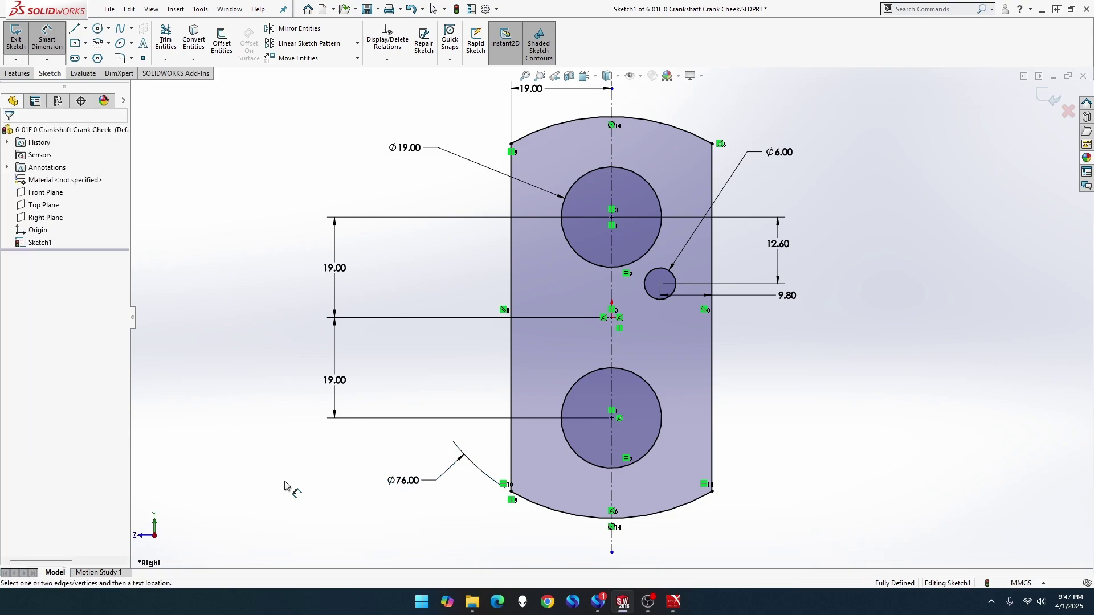
{"action": "left_click_drag", "start_coordinate": [343, 382], "coordinate": [434, 383]}
{"action": "left_click_drag", "start_coordinate": [341, 268], "coordinate": [437, 267]}
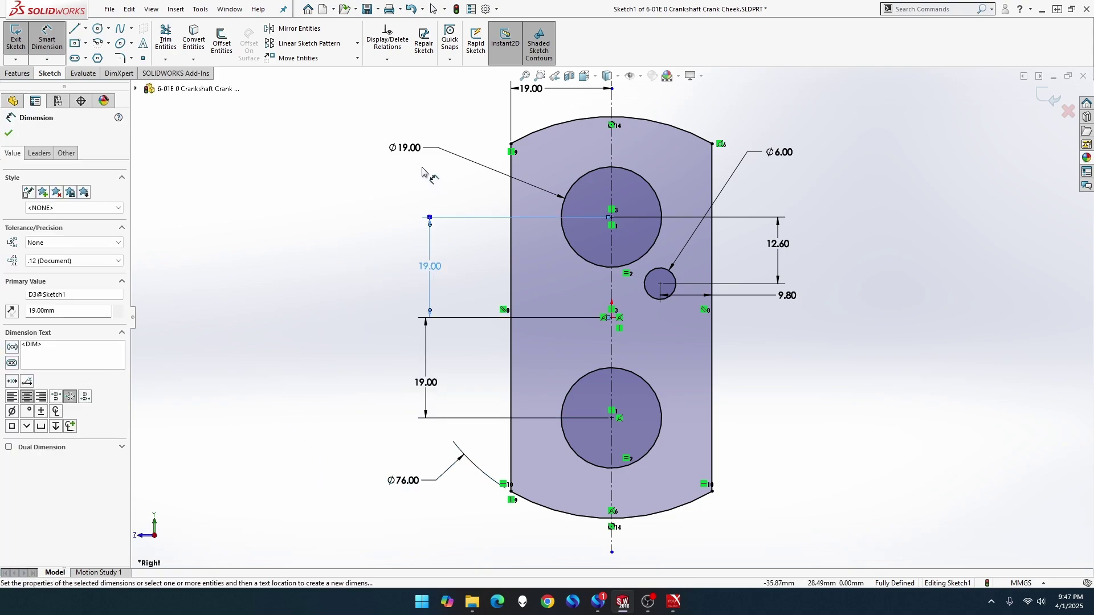
{"action": "left_click_drag", "start_coordinate": [406, 148], "coordinate": [440, 180]}
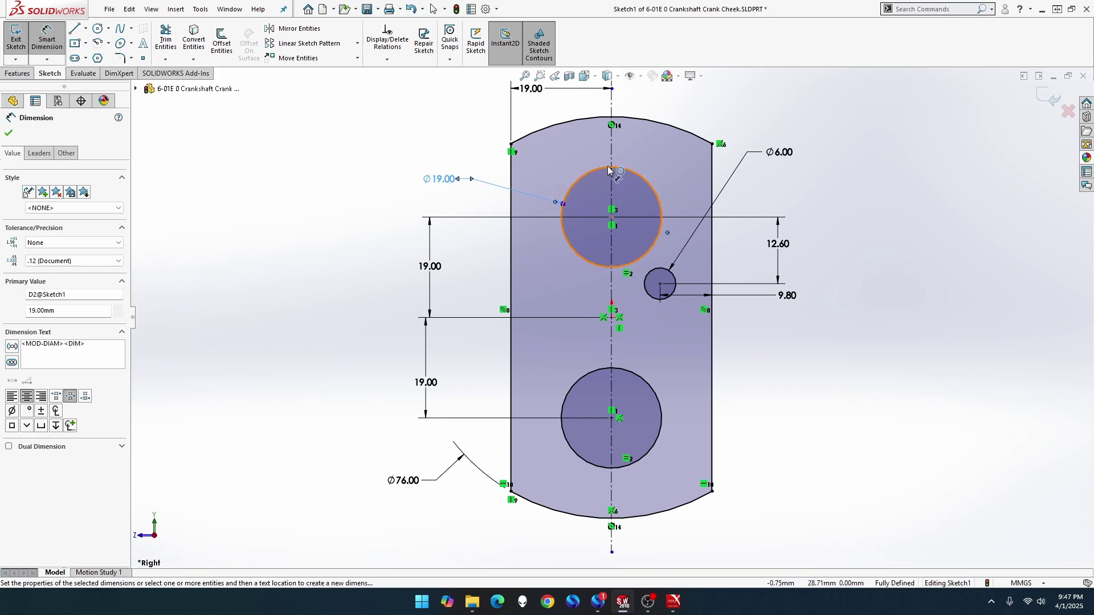
{"action": "left_click_drag", "start_coordinate": [547, 88], "coordinate": [549, 97]}
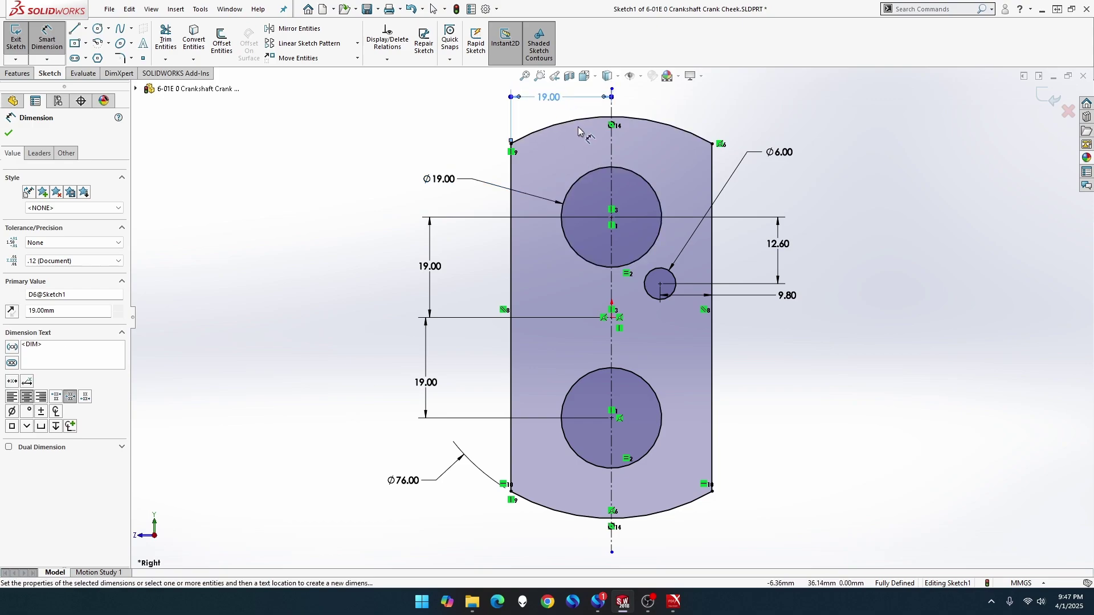
Move the 6 mm diameter dimension below the 12.6 mm one, place the 9.8 mm dimension under it, and nudge the upper vertical 19 mm dimension
{"action": "mouse_move", "coordinate": [778, 153]}
{"action": "left_mouse_down"}
{"action": "mouse_move", "coordinate": [747, 341]}
{"action": "mouse_move", "coordinate": [773, 366]}
{"action": "mouse_move", "coordinate": [780, 359]}
{"action": "left_mouse_up"}
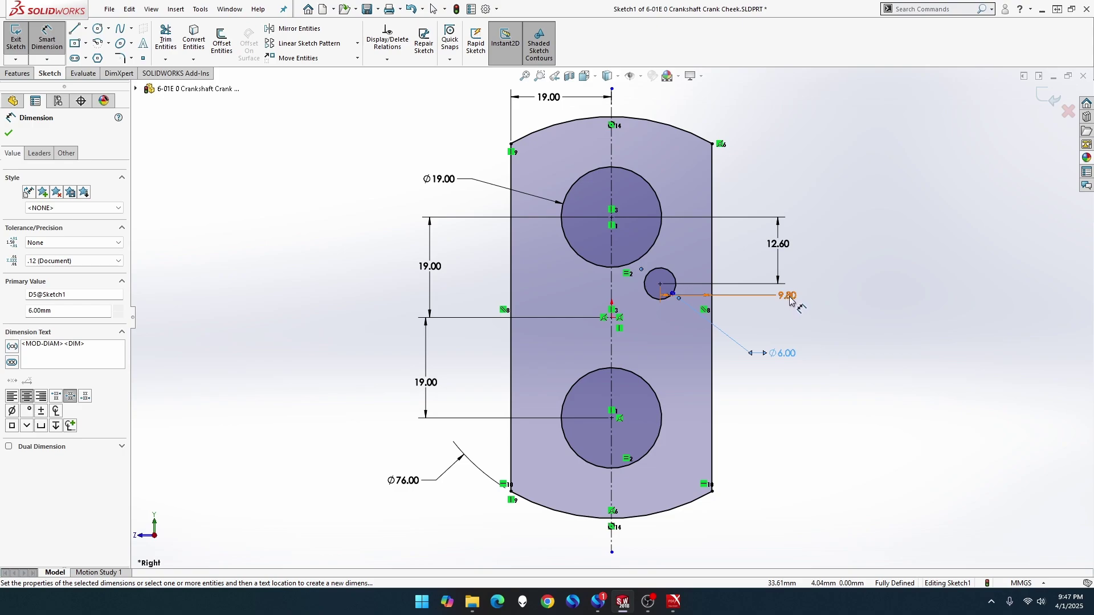
{"action": "mouse_move", "coordinate": [790, 300]}
{"action": "left_mouse_down"}
{"action": "mouse_move", "coordinate": [806, 374]}
{"action": "mouse_move", "coordinate": [796, 317]}
{"action": "left_mouse_up"}
{"action": "left_click_drag", "start_coordinate": [801, 367], "coordinate": [802, 349]}
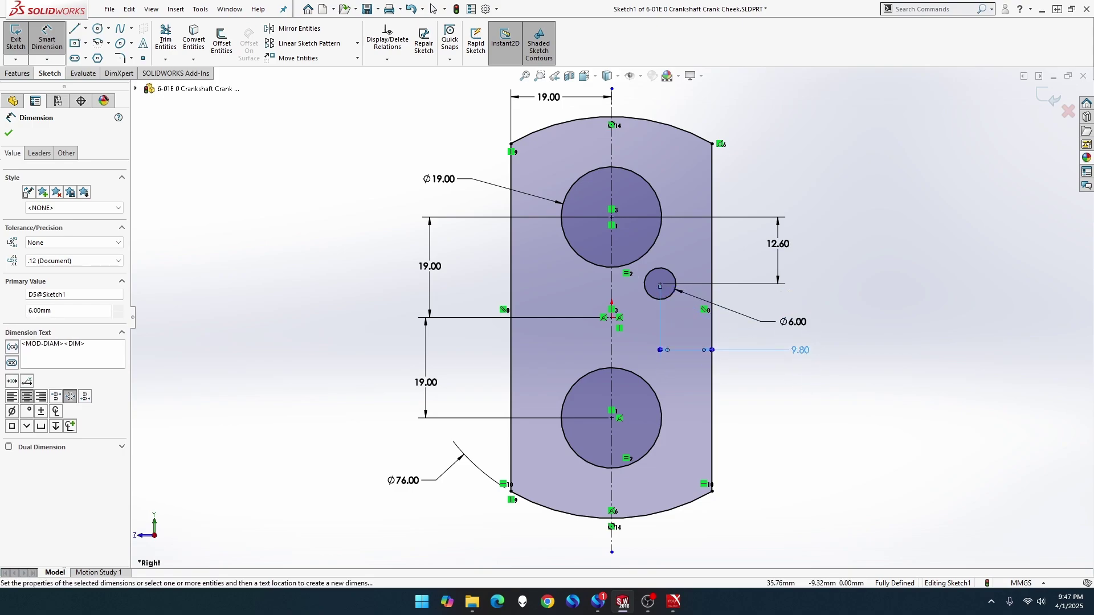
{"action": "left_click", "coordinate": [815, 308]}
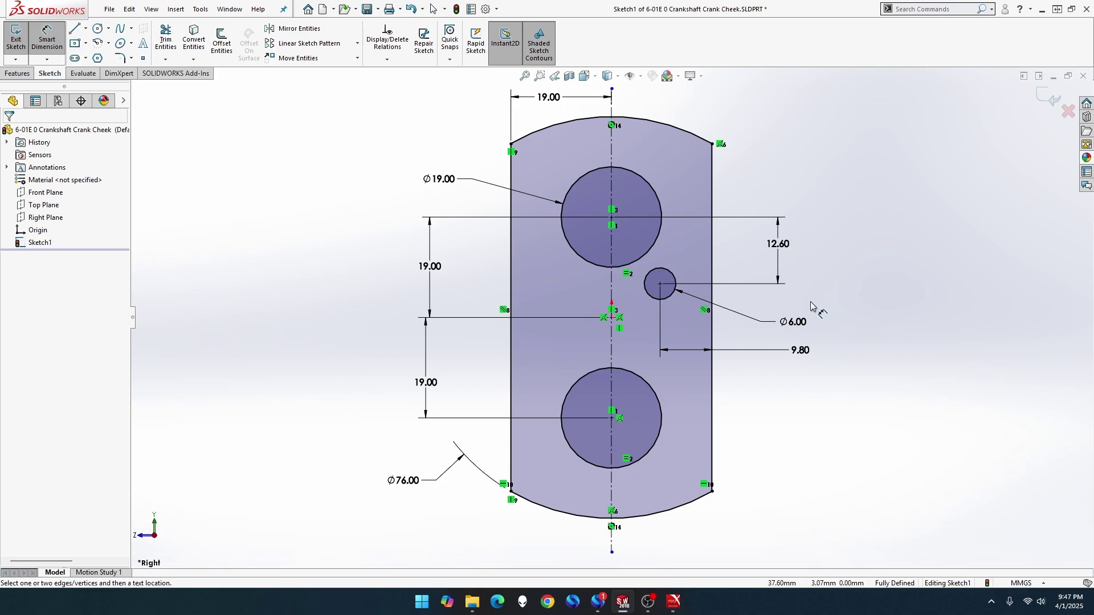
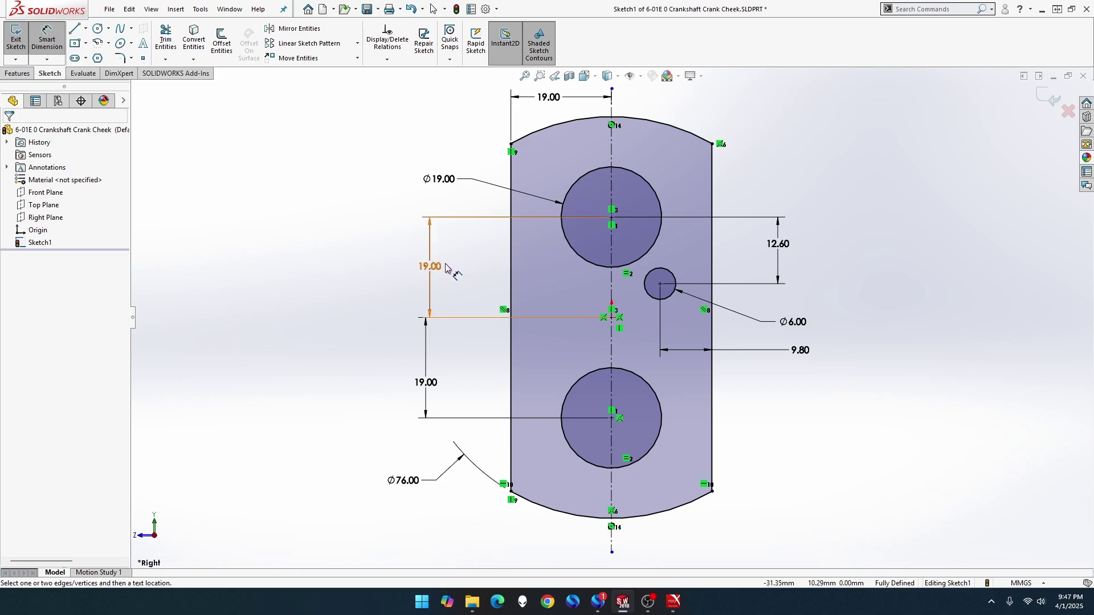
{"action": "left_click_drag", "start_coordinate": [439, 266], "coordinate": [438, 268]}
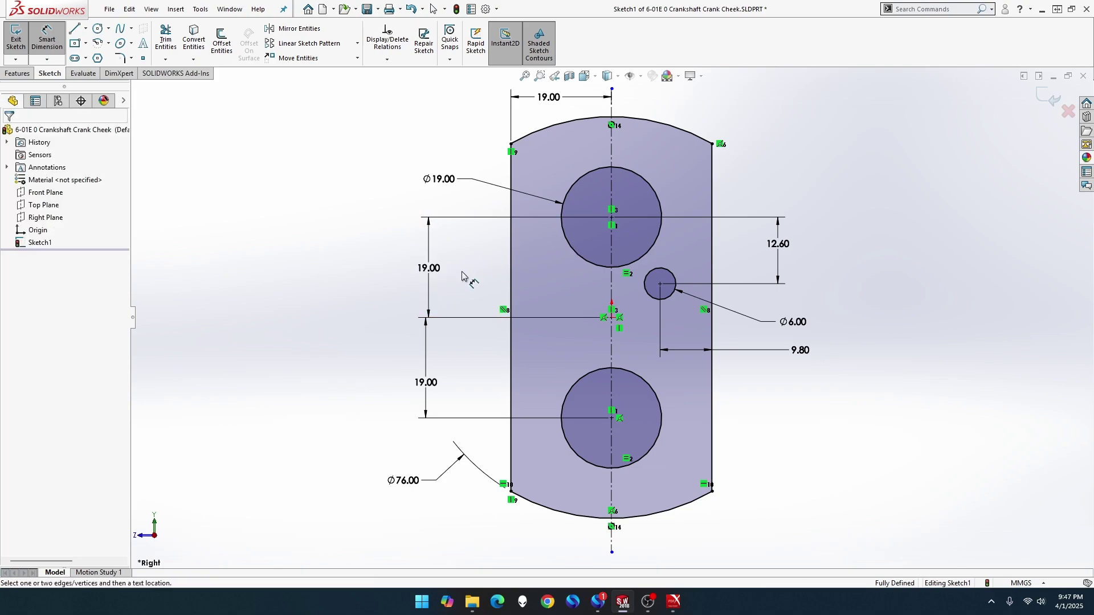
Extrude the crank cheek profile 12 mm with the Mid Plane end condition
{"action": "left_click", "coordinate": [16, 74]}
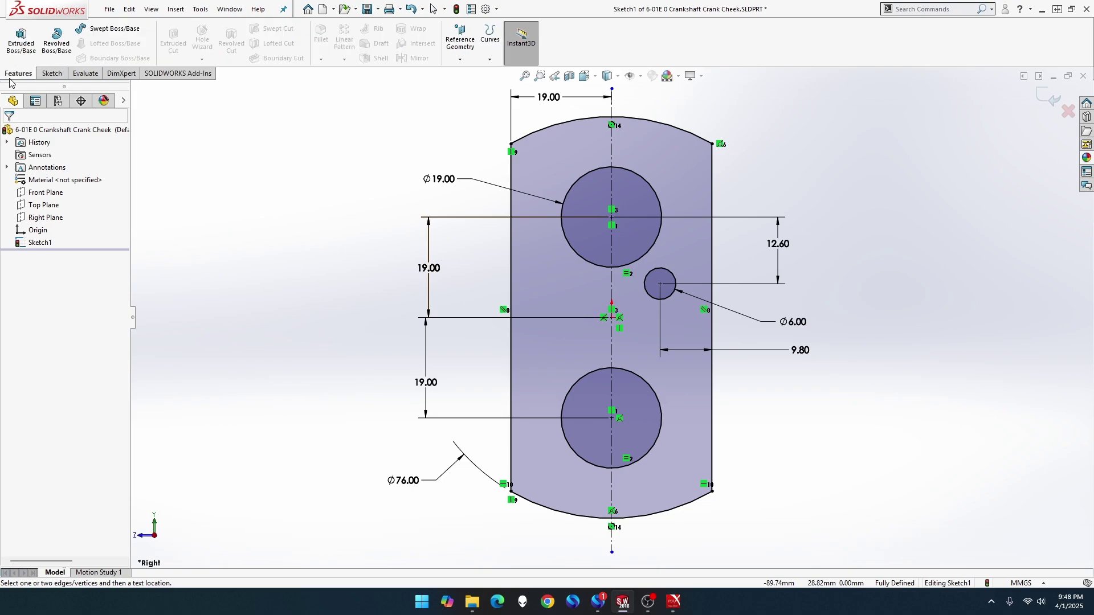
{"action": "left_click", "coordinate": [21, 45]}
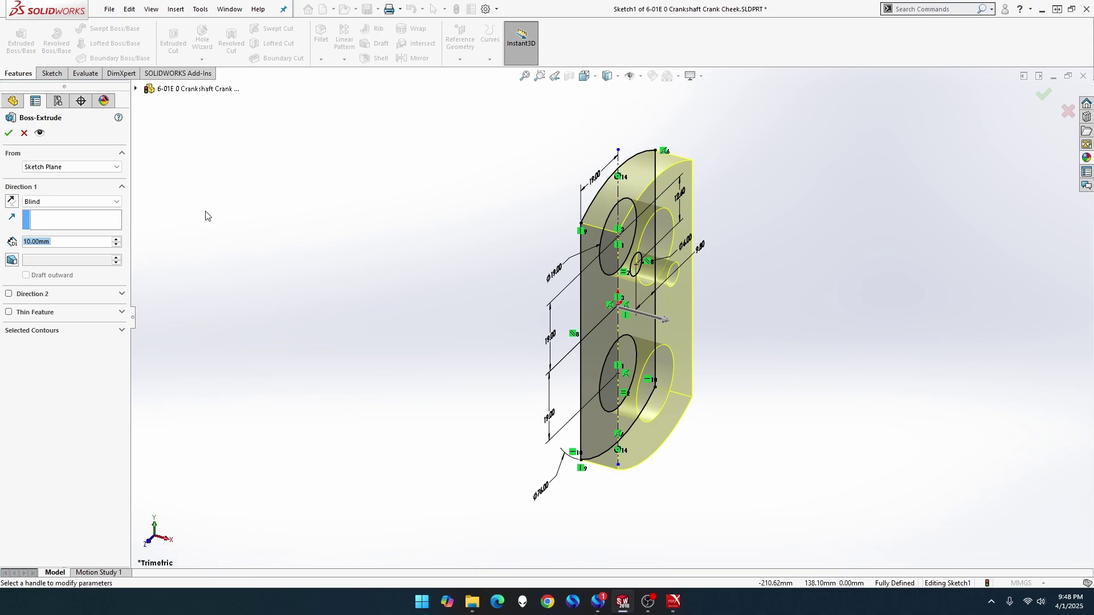
{"action": "type", "text": "12"}
{"action": "key", "text": "Return"}
{"action": "left_click", "coordinate": [95, 203]}
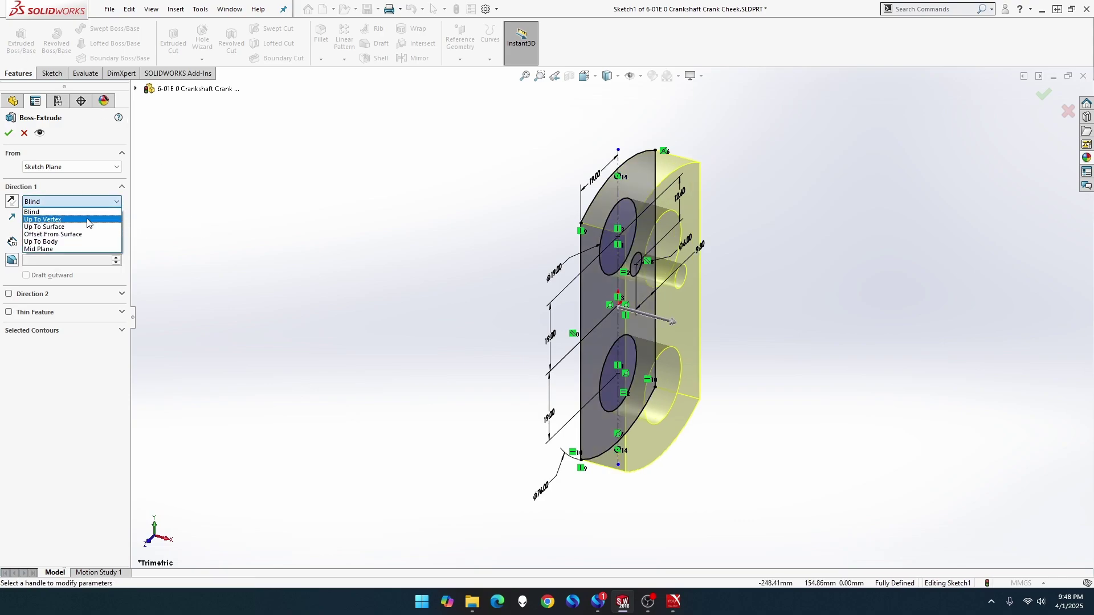
{"action": "left_click", "coordinate": [79, 249]}
{"action": "key", "text": "Return"}
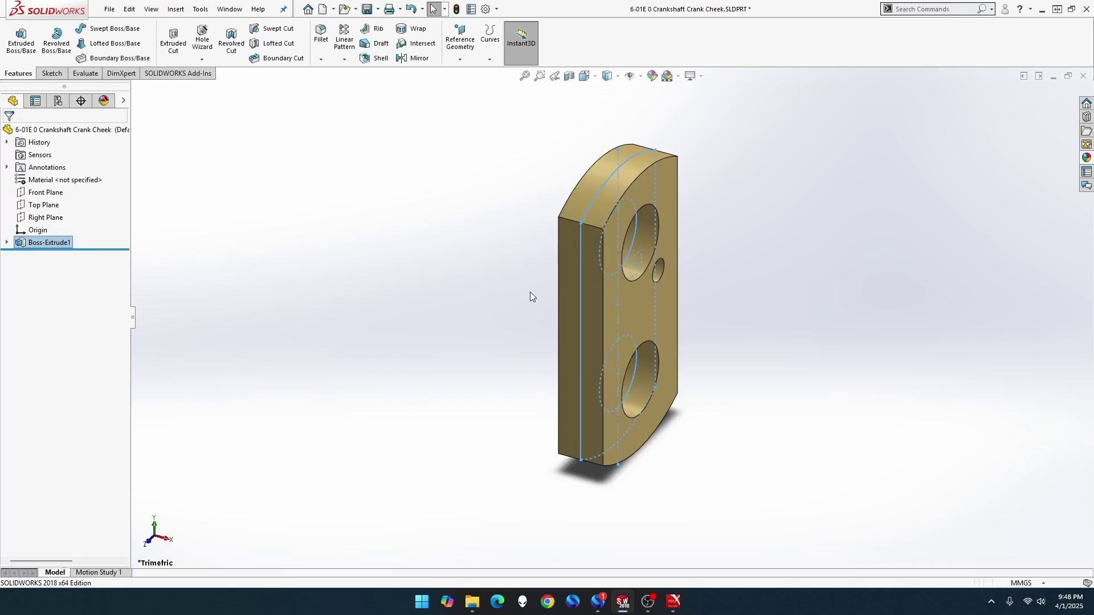
{"action": "left_click", "coordinate": [530, 297]}
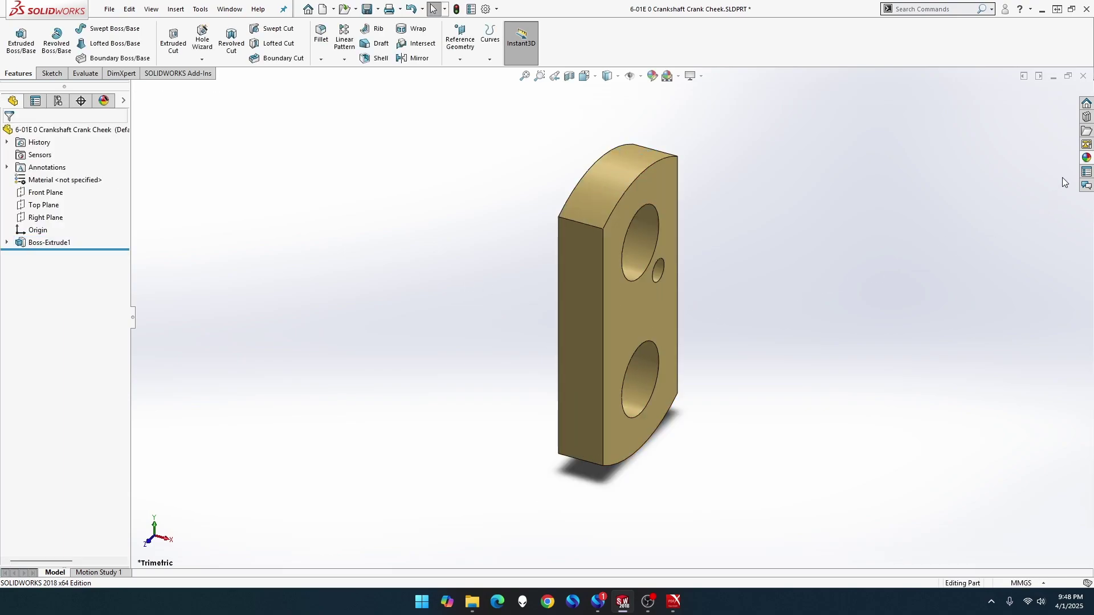
Apply the polished steel appearance to the extruded crank cheek
{"action": "left_click", "coordinate": [1087, 158]}
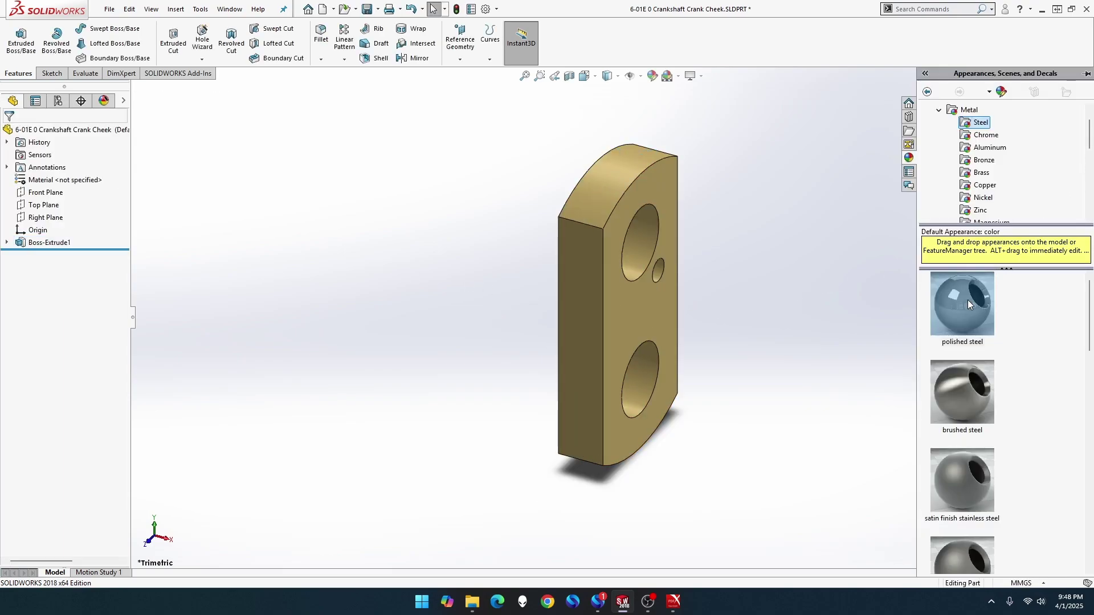
{"action": "left_click_drag", "start_coordinate": [967, 300], "coordinate": [669, 296]}
{"action": "left_click", "coordinate": [679, 305]}
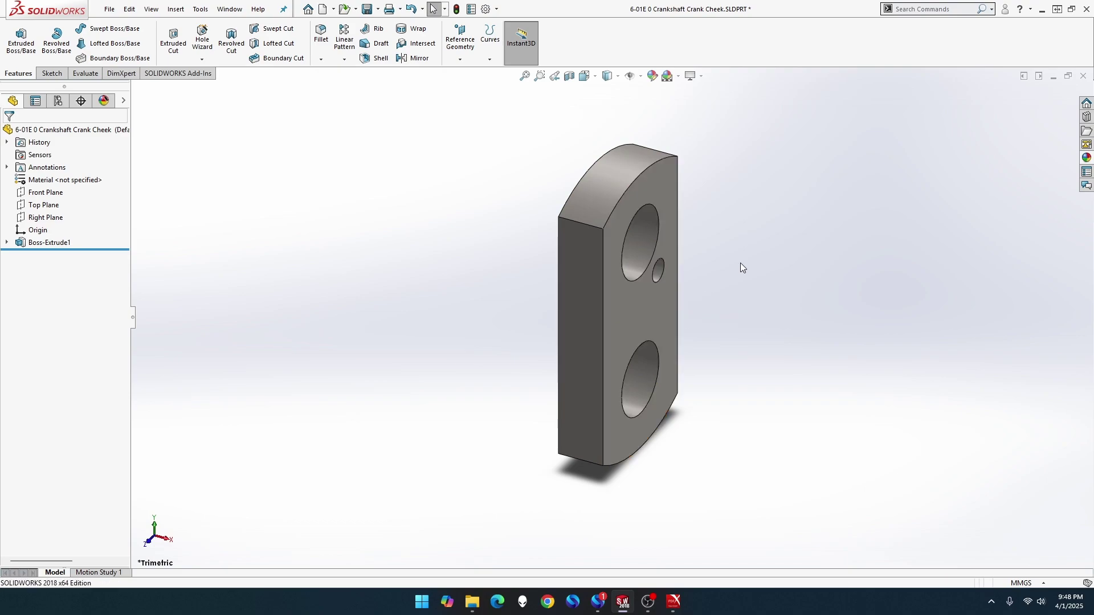
Fillet the eight outer edges around both flat faces of the crank cheek with a 1 mm radius
{"action": "left_click", "coordinate": [320, 35]}
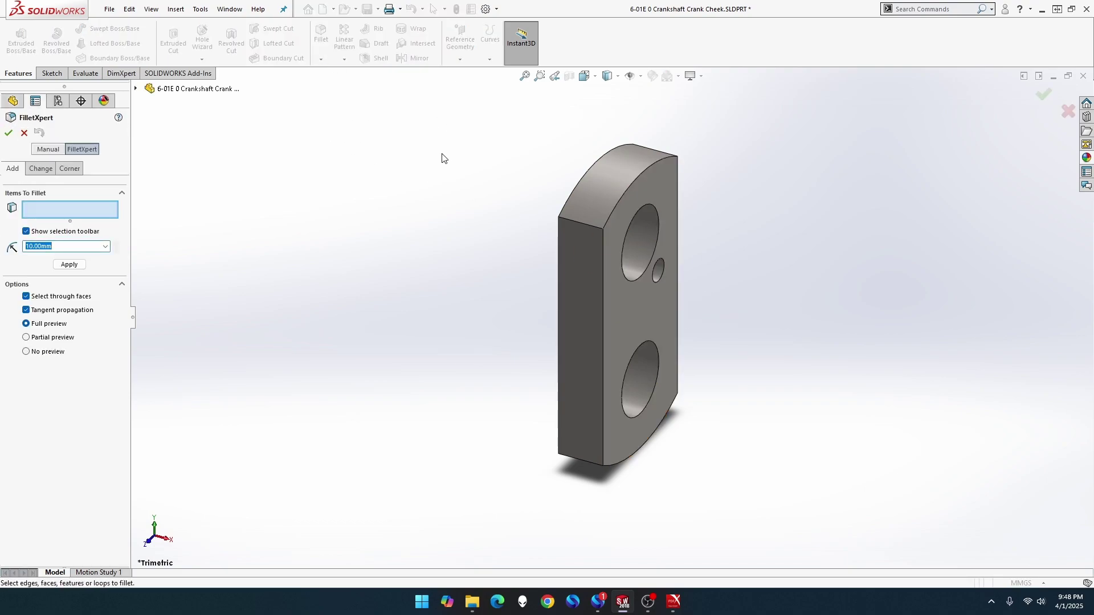
{"action": "left_click", "coordinate": [608, 221]}
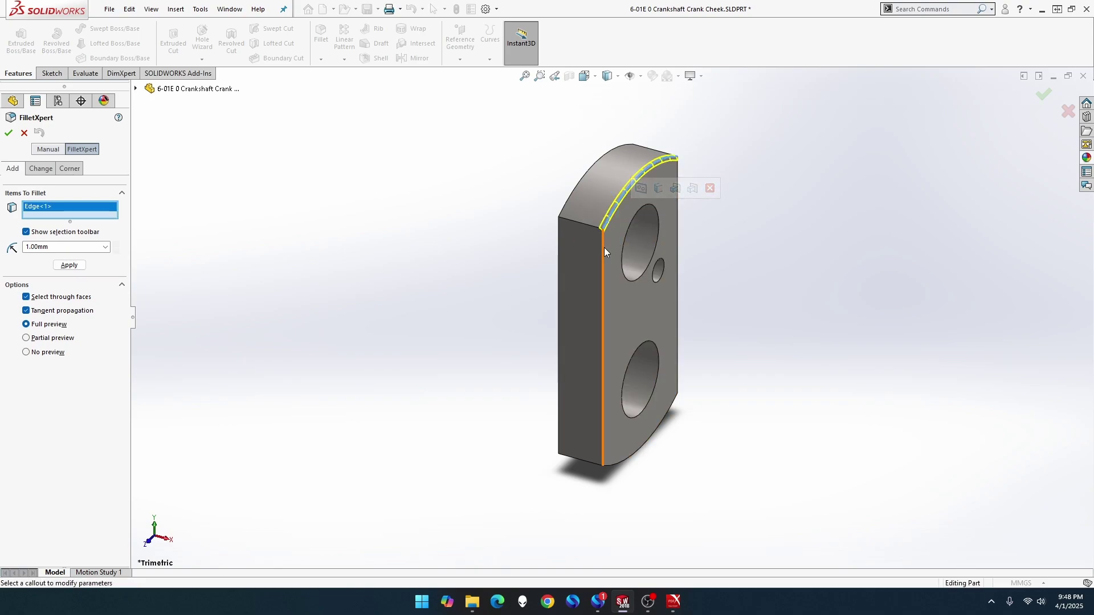
{"action": "left_click", "coordinate": [604, 247]}
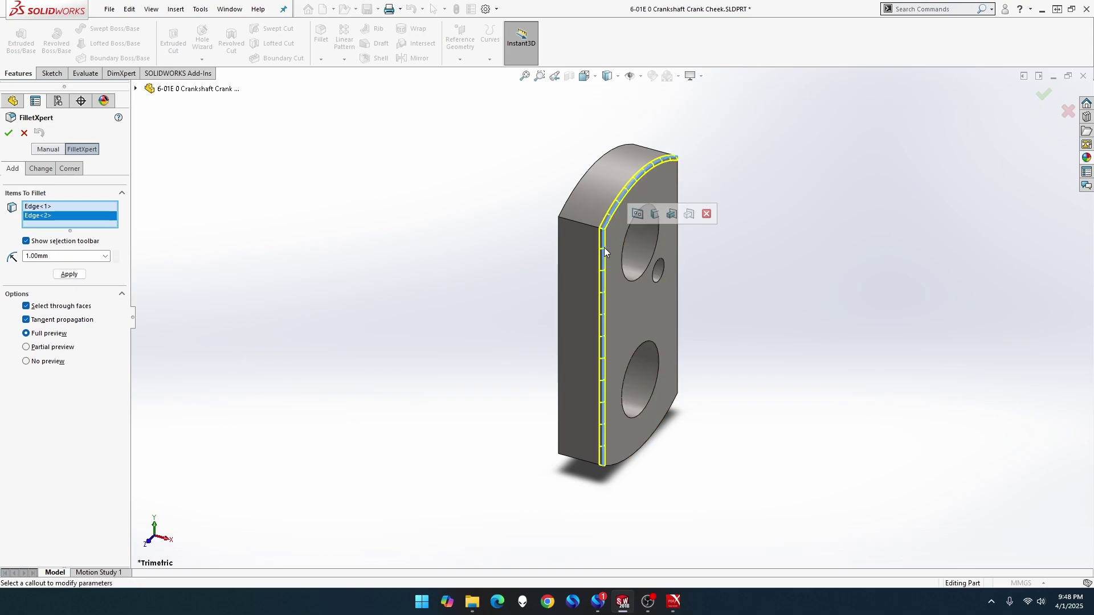
{"action": "left_click", "coordinate": [641, 443]}
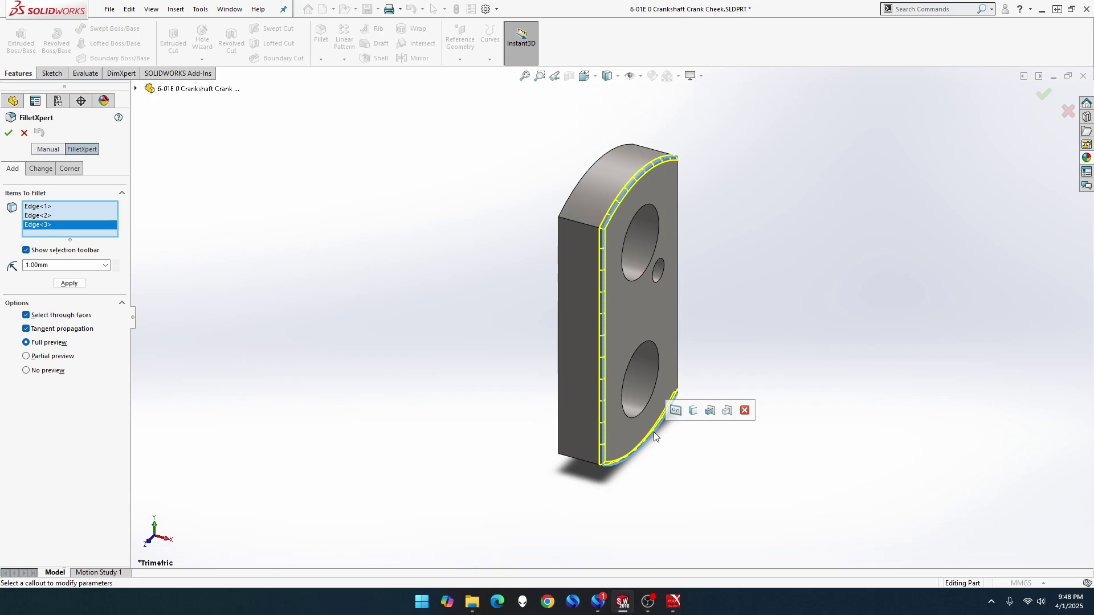
{"action": "left_click", "coordinate": [678, 376]}
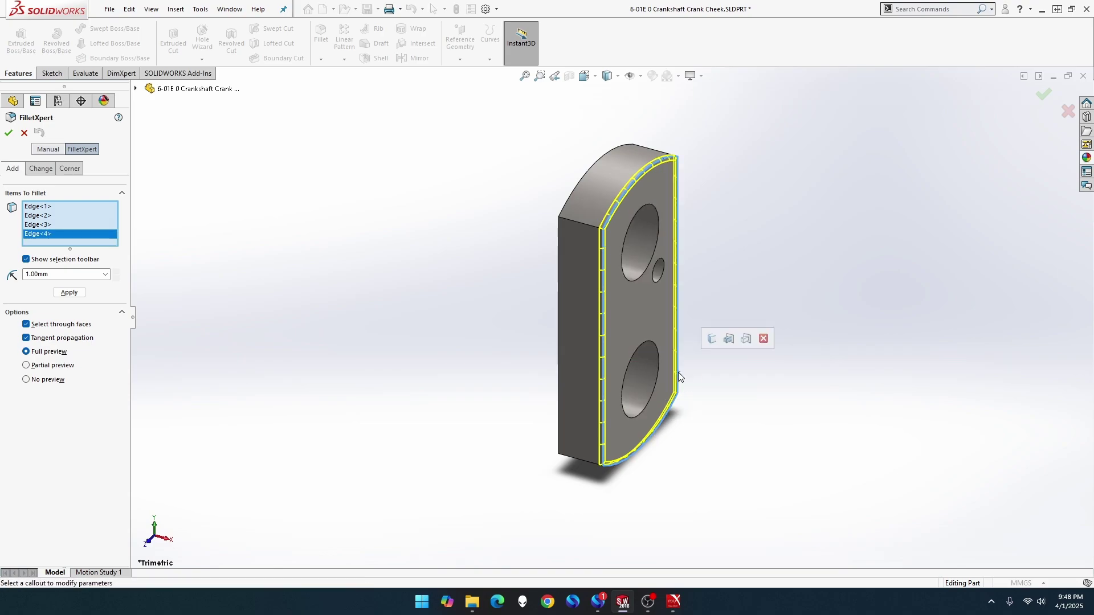
{"action": "left_click", "coordinate": [559, 371]}
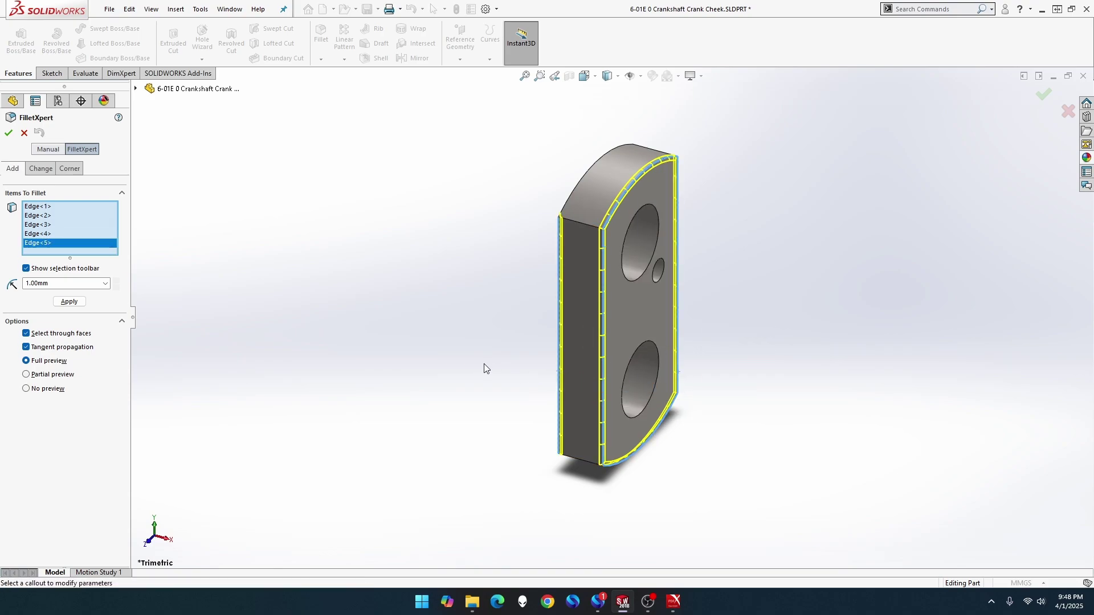
{"action": "middle_click_drag", "start_coordinate": [483, 364], "coordinate": [550, 415]}
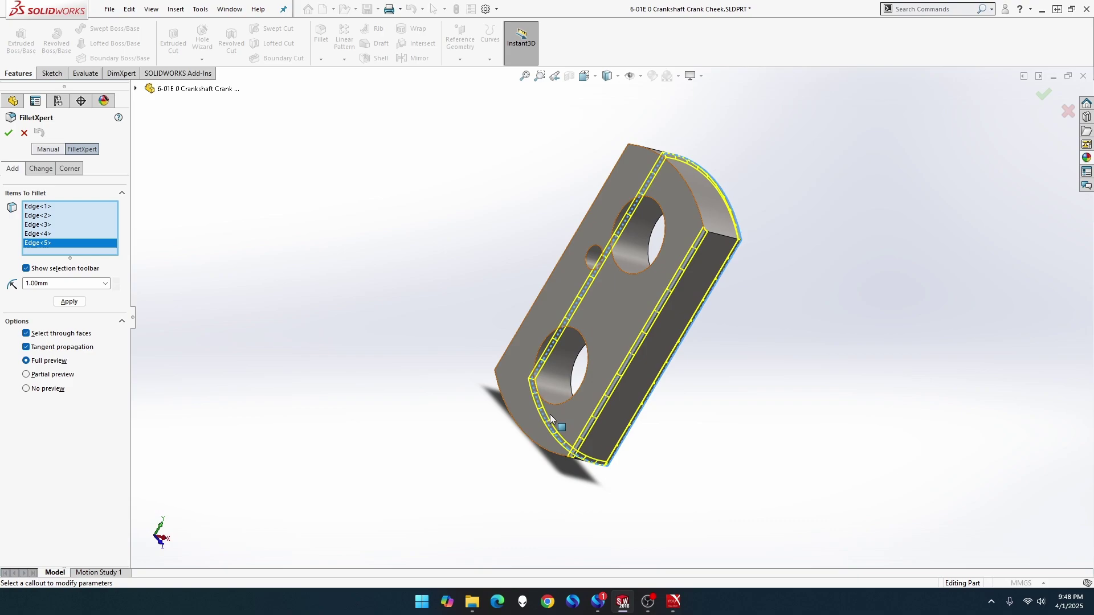
{"action": "left_click", "coordinate": [516, 424]}
{"action": "left_click", "coordinate": [510, 344]}
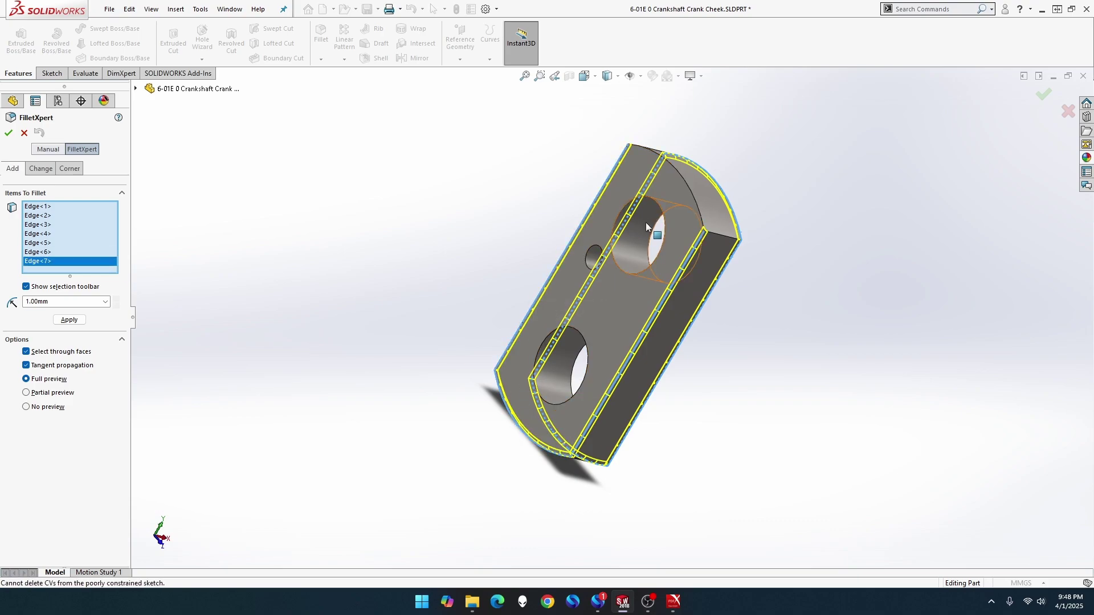
{"action": "left_click", "coordinate": [685, 183]}
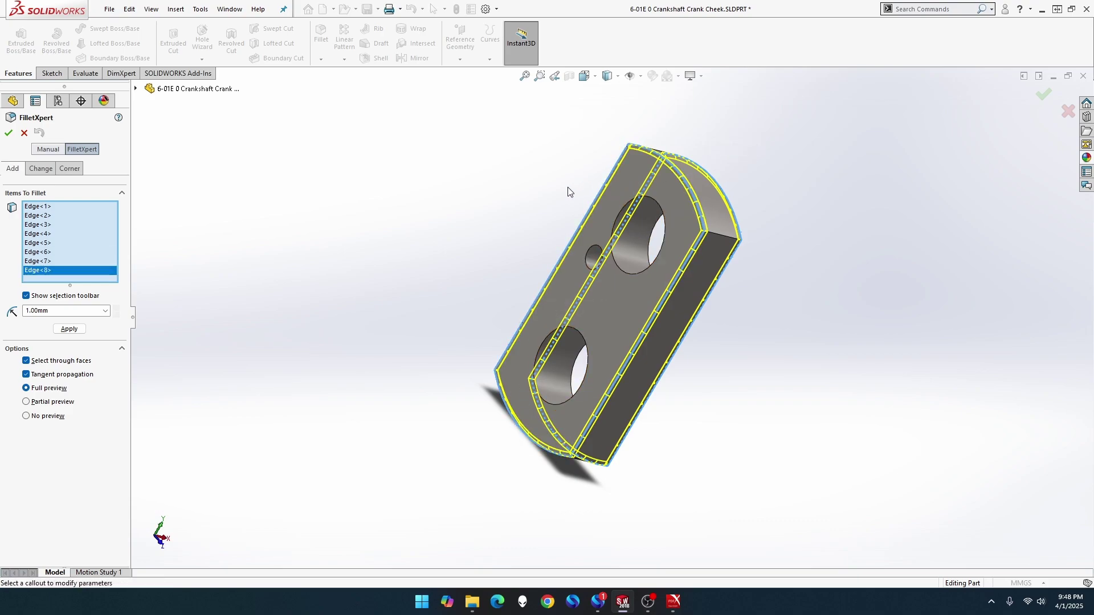
{"action": "middle_click_drag", "start_coordinate": [568, 192], "coordinate": [427, 184]}
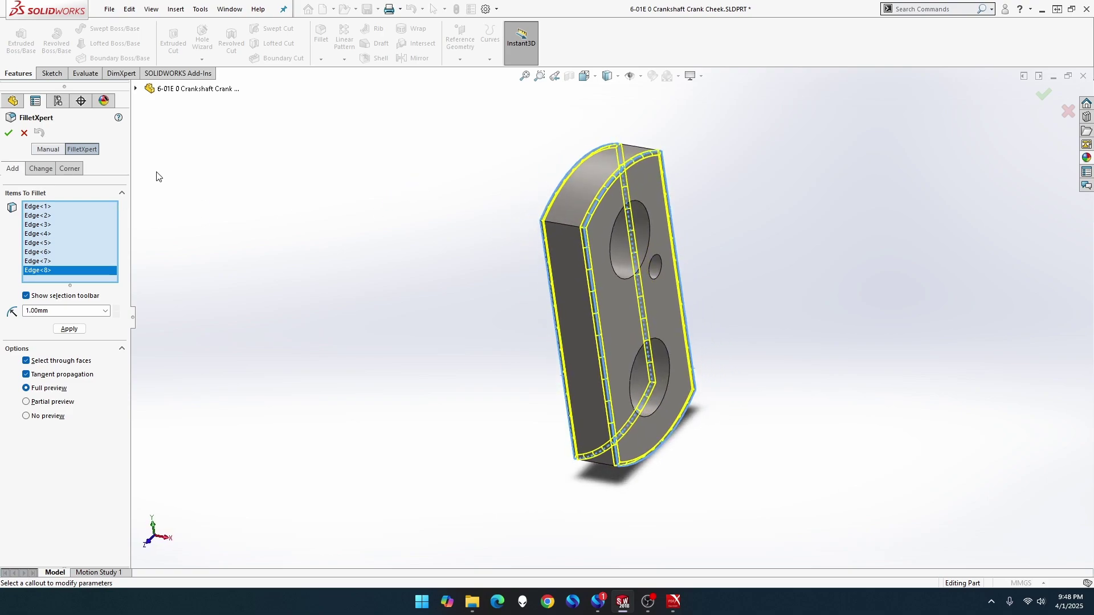
{"action": "left_click", "coordinate": [10, 134]}
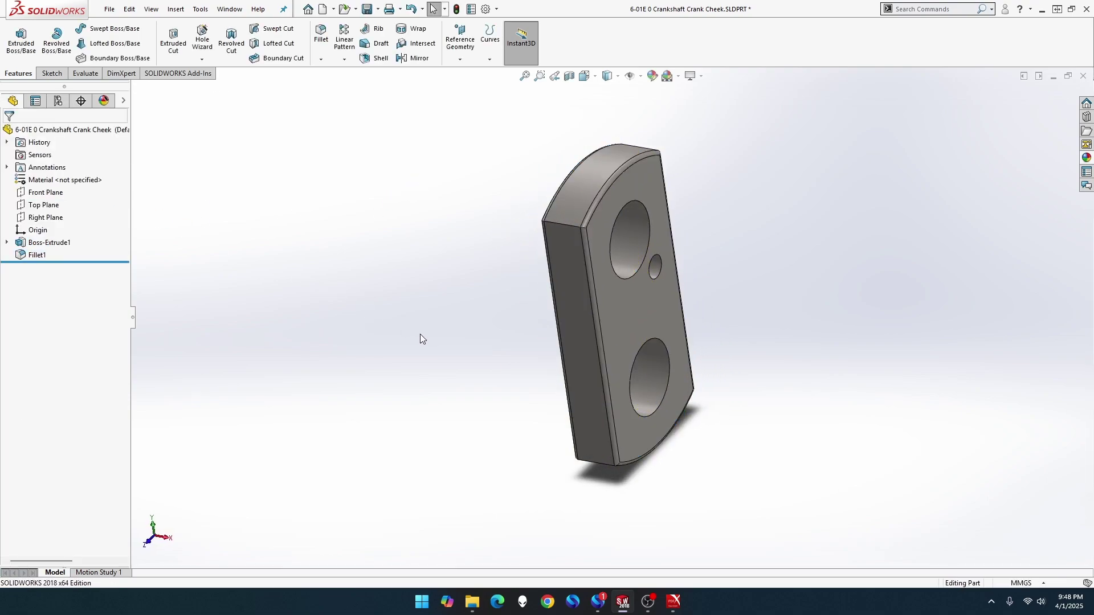
Fit the finished crank cheek to the view at an angle showing its three holes and save the part
{"action": "middle_click_drag", "start_coordinate": [419, 334], "coordinate": [391, 309]}
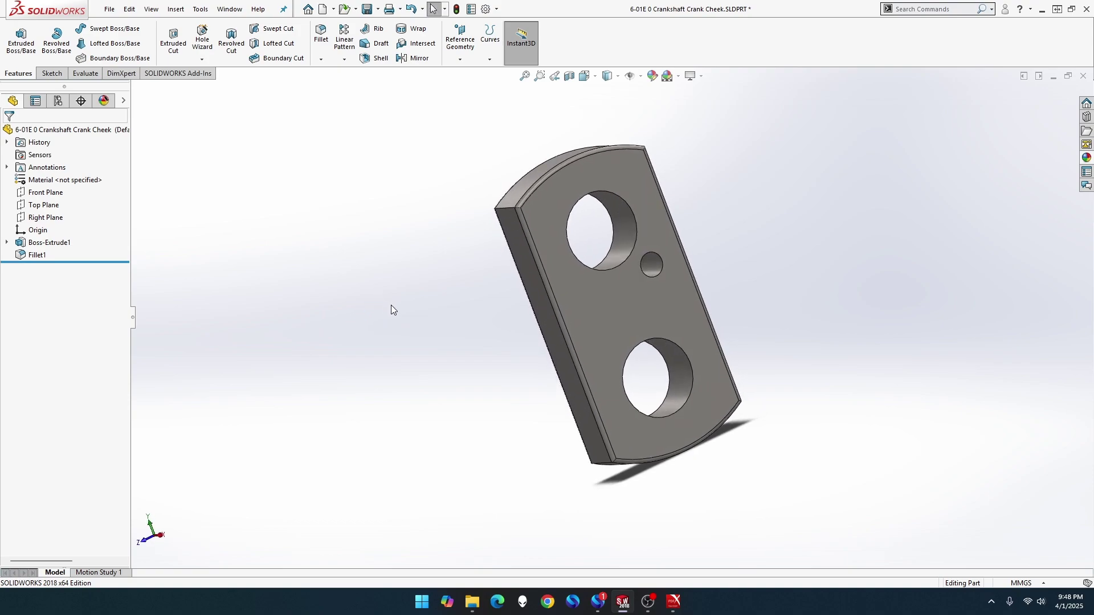
{"action": "left_click", "coordinate": [525, 78]}
{"action": "middle_click_drag", "start_coordinate": [519, 286], "coordinate": [661, 245]}
{"action": "middle_click_drag", "start_coordinate": [673, 230], "coordinate": [661, 228]}
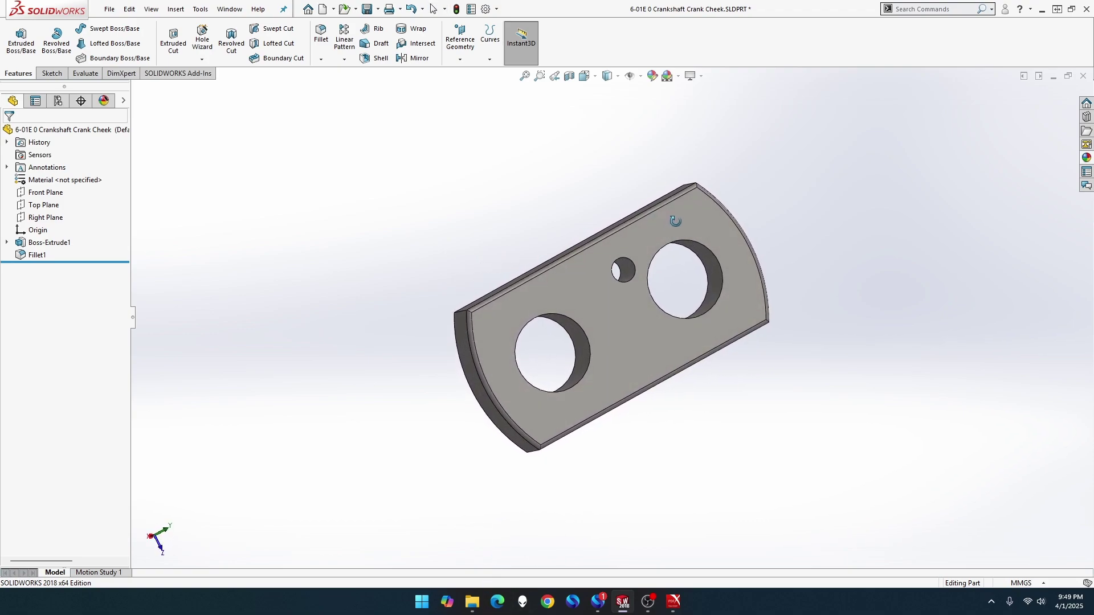
{"action": "left_click", "coordinate": [524, 76]}
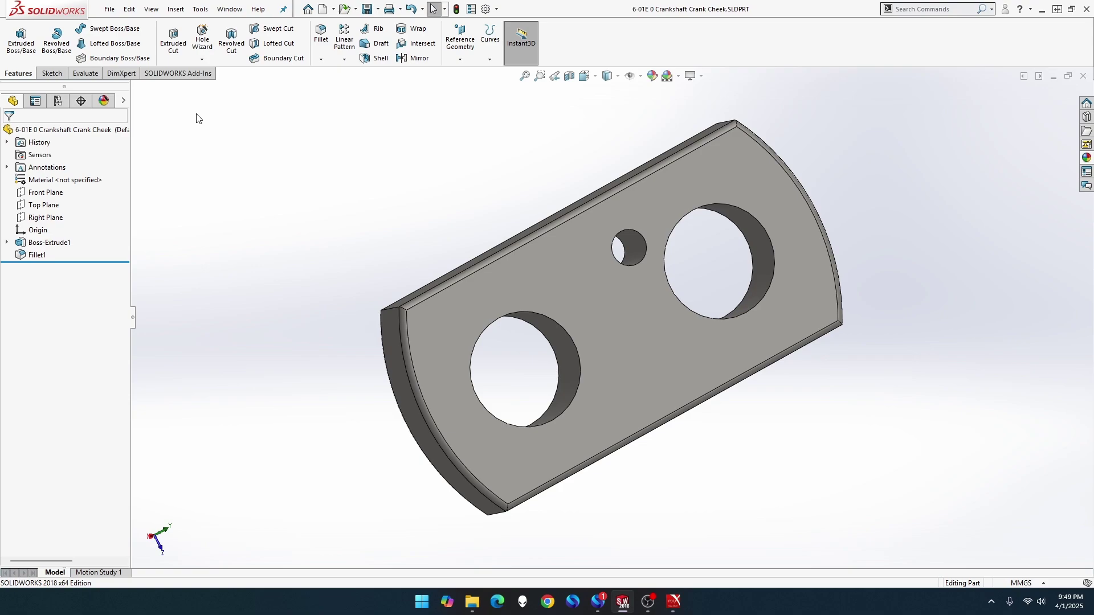
Create a new assembly from the Assembly MMGS template and turn on the display of origins
{"action": "left_click", "coordinate": [110, 10]}
{"action": "left_click", "coordinate": [115, 27]}
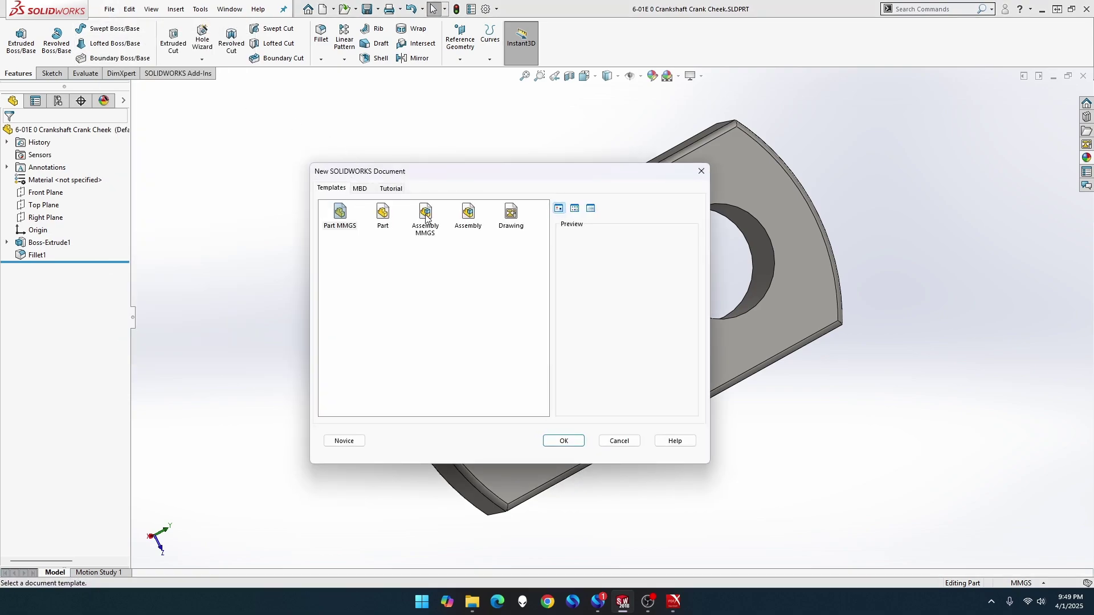
{"action": "double_click", "coordinate": [426, 215]}
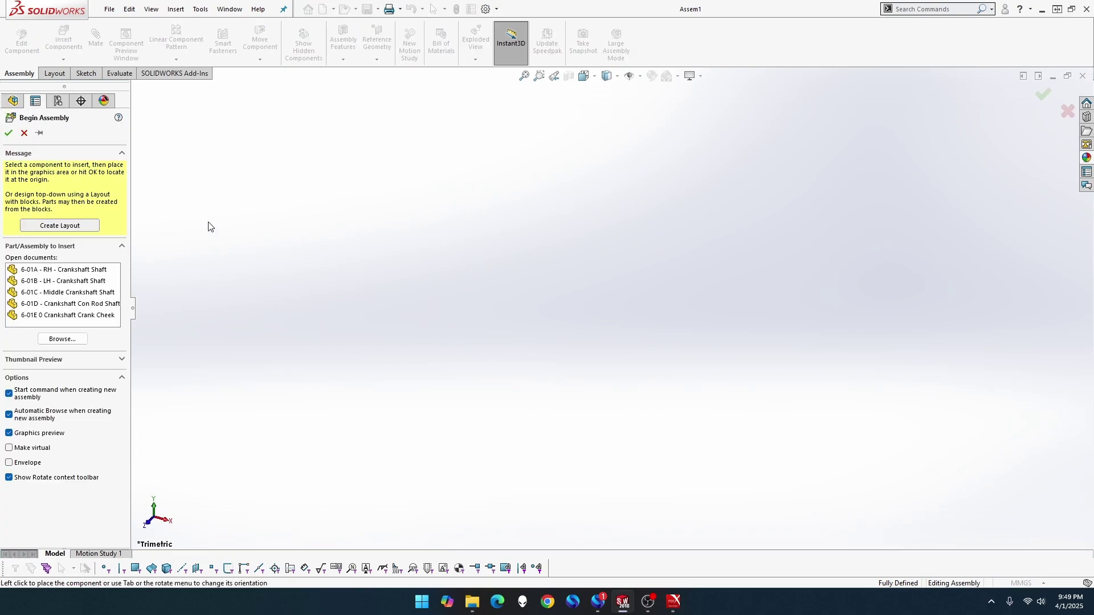
{"action": "left_click", "coordinate": [152, 9]}
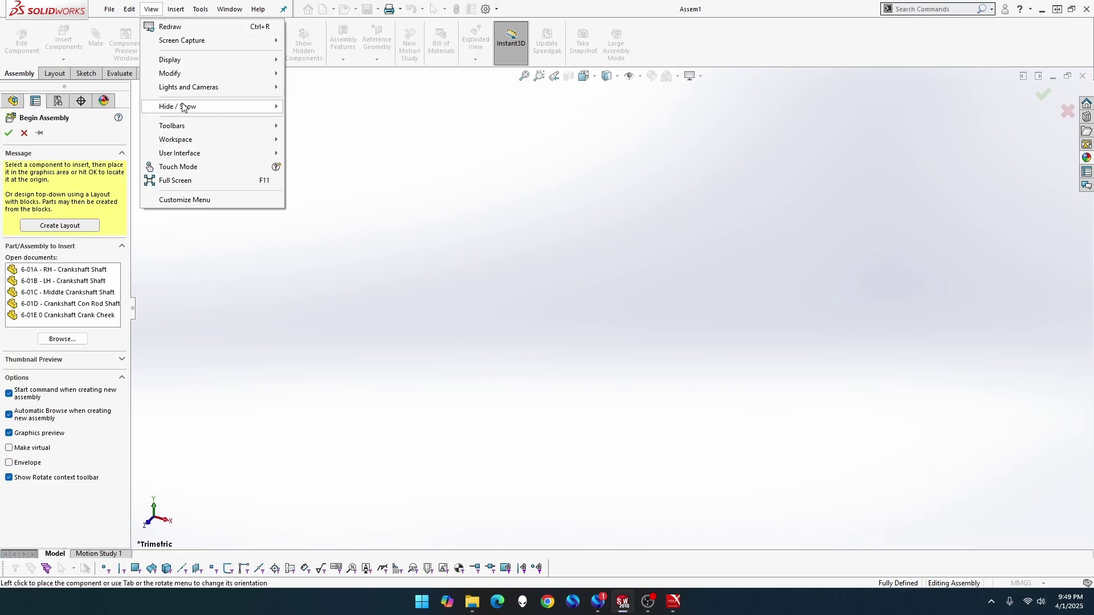
{"action": "mouse_move", "coordinate": [184, 107]}
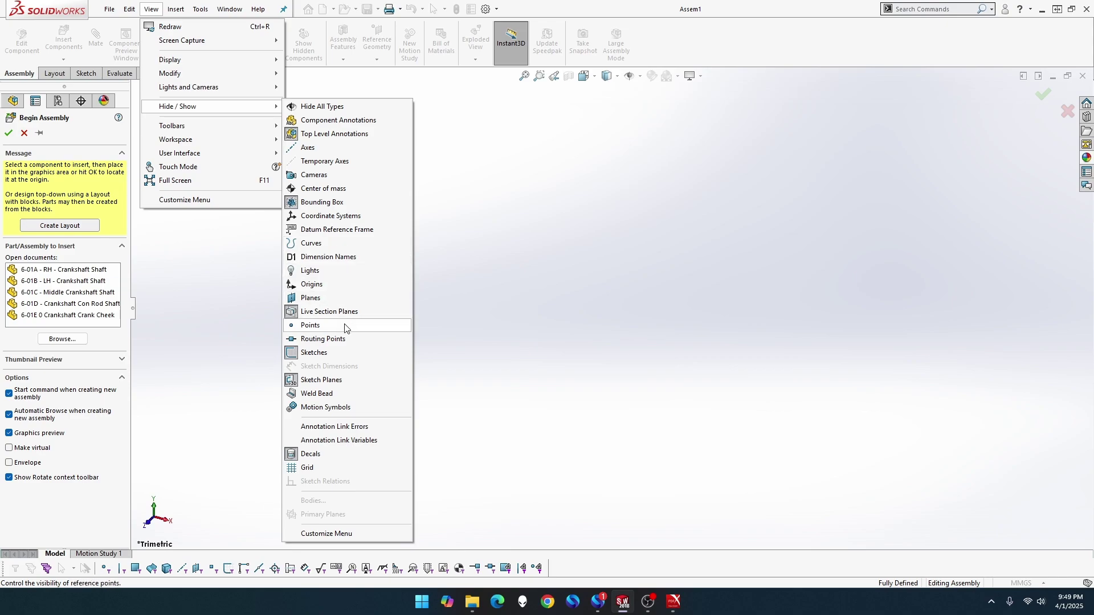
{"action": "left_click", "coordinate": [327, 286]}
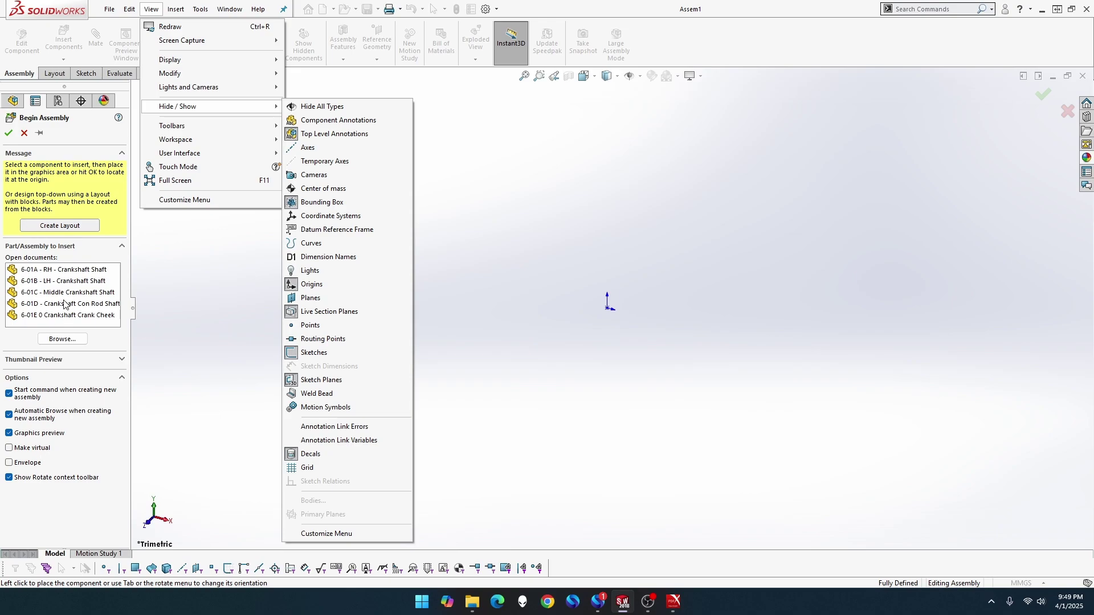
Keep component insertion active for several parts and place the 6-01A RH Crankshaft Shaft at the assembly origin
{"action": "left_click", "coordinate": [41, 133]}
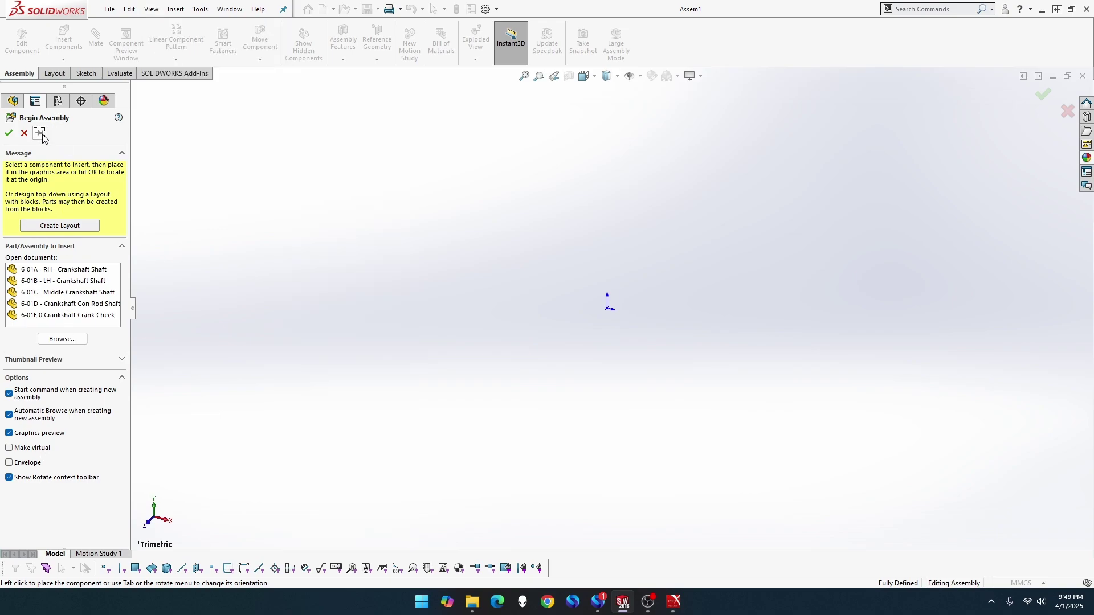
{"action": "left_click", "coordinate": [41, 137]}
{"action": "left_click", "coordinate": [51, 271]}
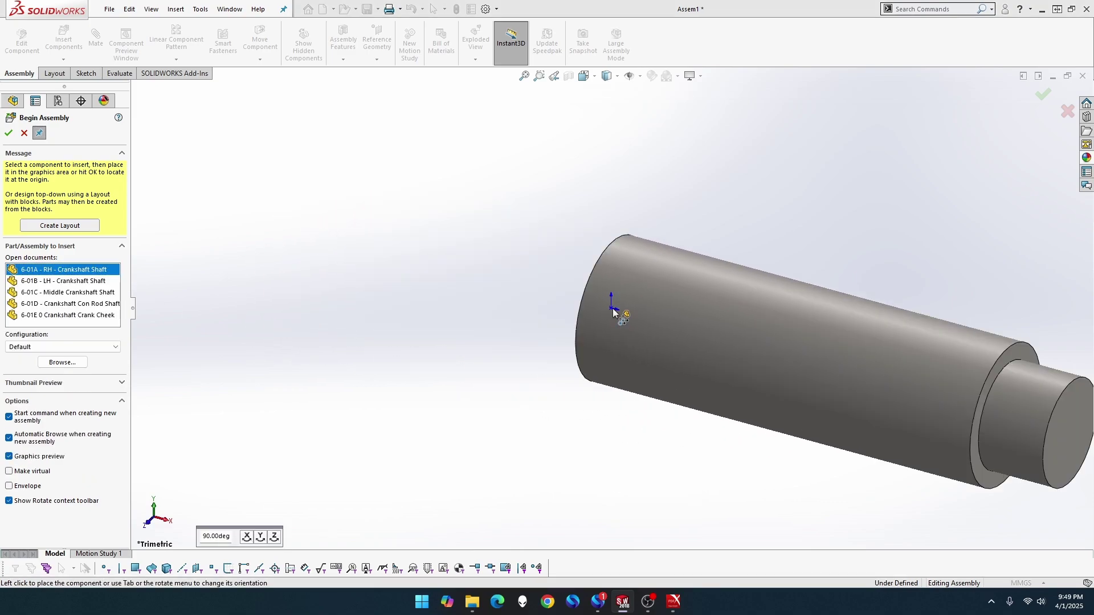
{"action": "left_click", "coordinate": [611, 311]}
{"action": "left_click", "coordinate": [611, 310]}
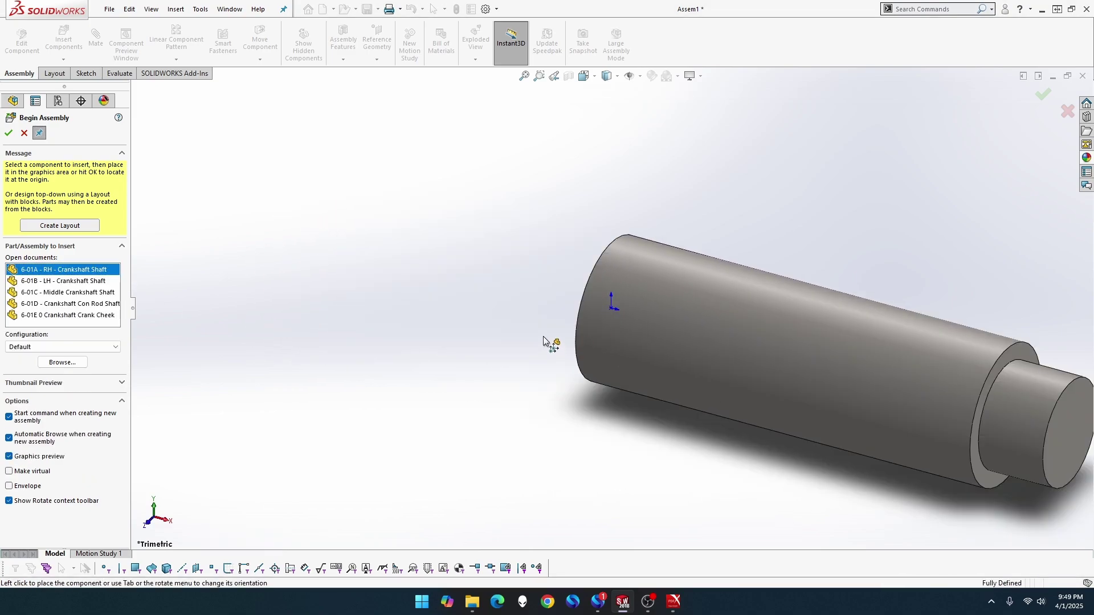
Place one 6-01B LH Crankshaft Shaft in free space away from the RH shaft
{"action": "middle_click_drag", "start_coordinate": [713, 200], "coordinate": [483, 136], "text": "ctrl"}
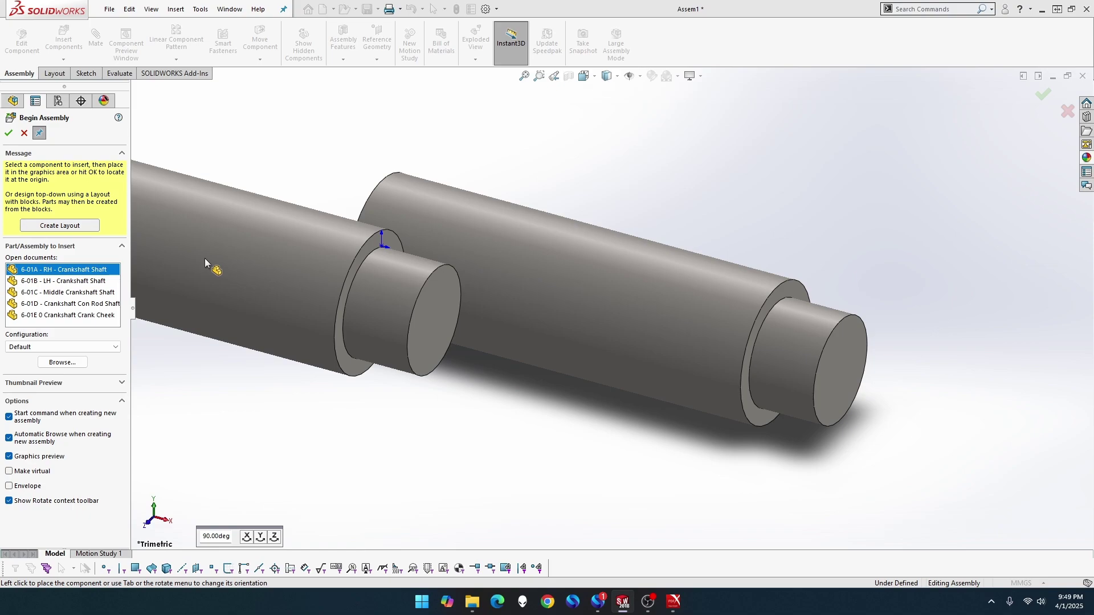
{"action": "scroll", "coordinate": [204, 258], "scroll_direction": "up", "scroll_amount": 5}
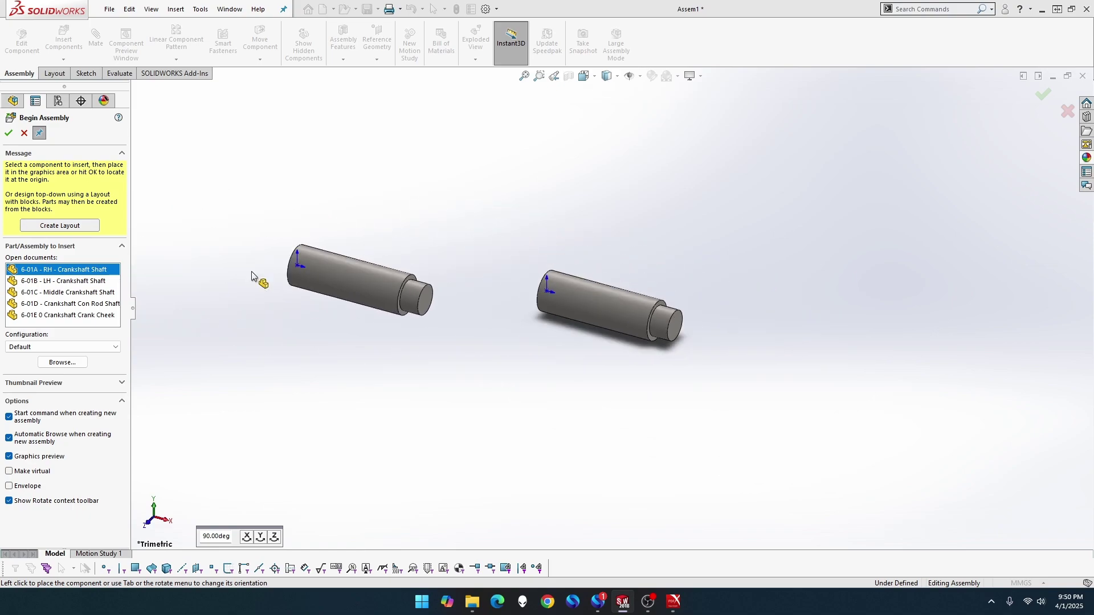
{"action": "left_click", "coordinate": [83, 282]}
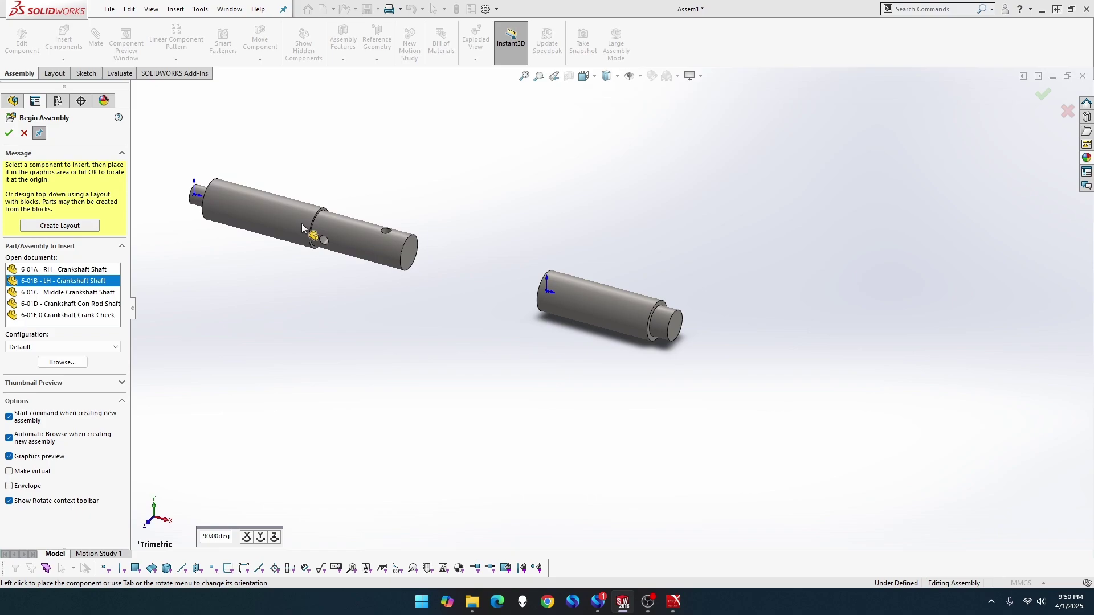
{"action": "left_click", "coordinate": [302, 223]}
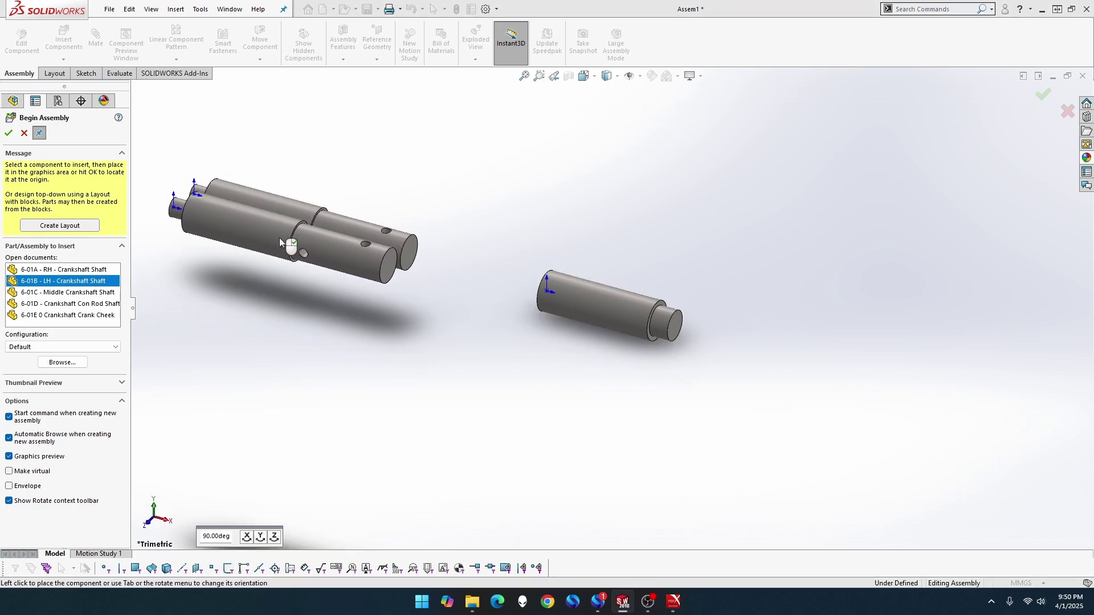
Place one 6-01C Middle Crankshaft Shaft and one 6-01D Crankshaft Con Rod Shaft below the LH shaft
{"action": "left_click", "coordinate": [85, 293]}
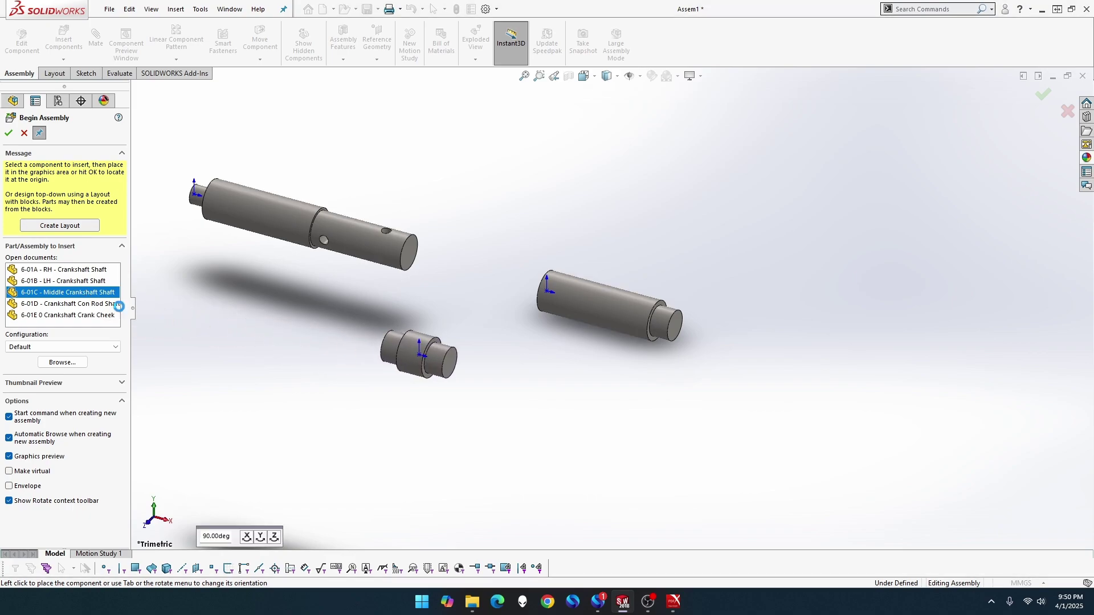
{"action": "left_click", "coordinate": [89, 308]}
{"action": "left_click", "coordinate": [268, 317]}
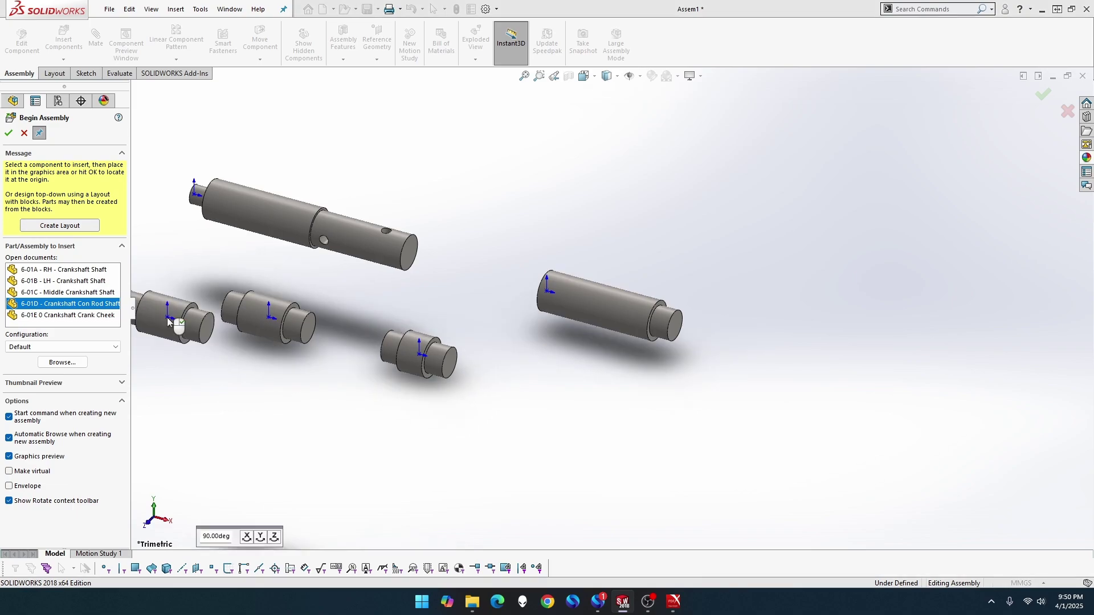
Place four copies of the 6-01E Crankshaft Crank Cheek in a row above the shafts and finish inserting components
{"action": "left_click", "coordinate": [100, 317]}
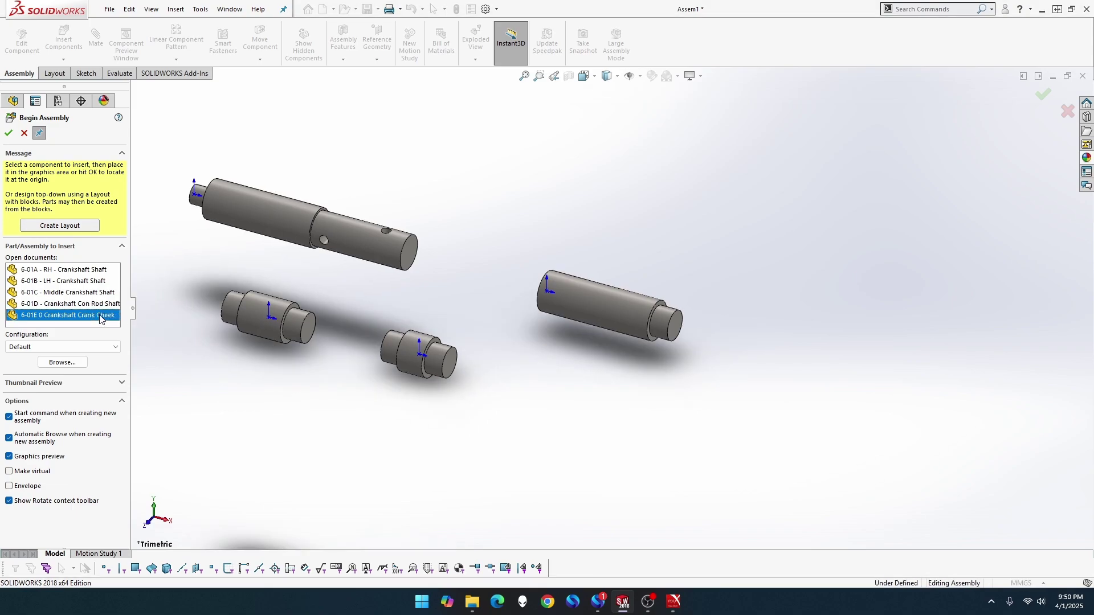
{"action": "left_click", "coordinate": [543, 180]}
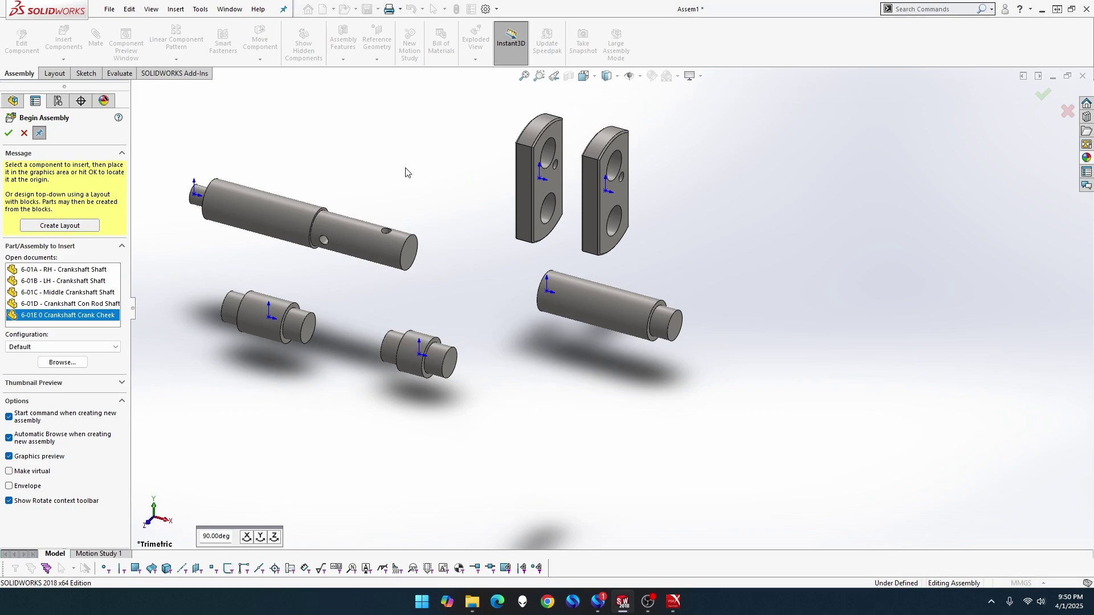
{"action": "left_click", "coordinate": [456, 172]}
{"action": "left_click", "coordinate": [383, 168]}
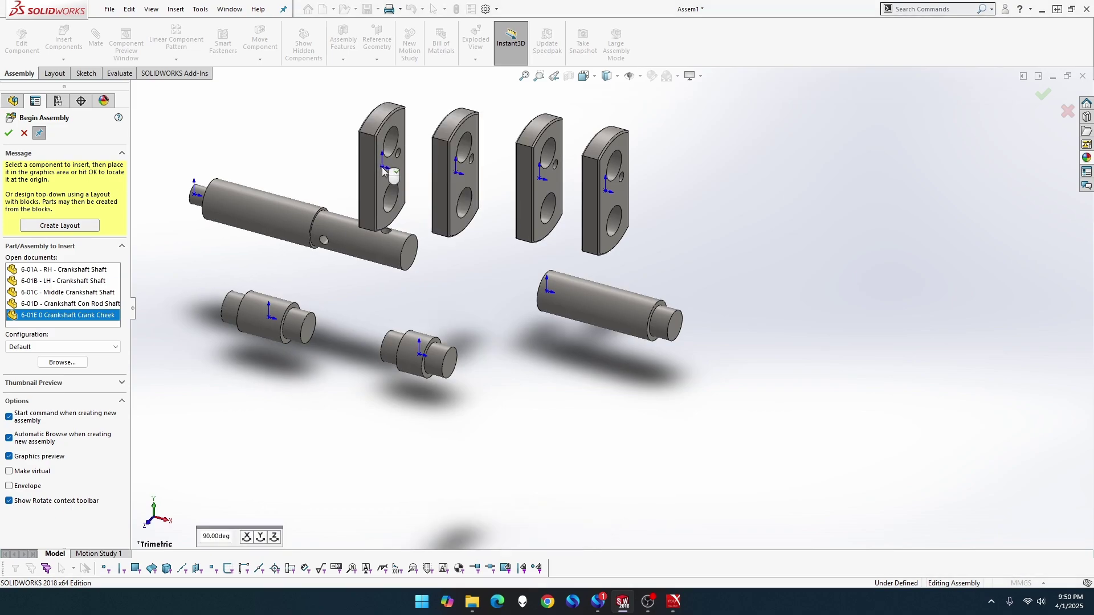
{"action": "left_click", "coordinate": [8, 135]}
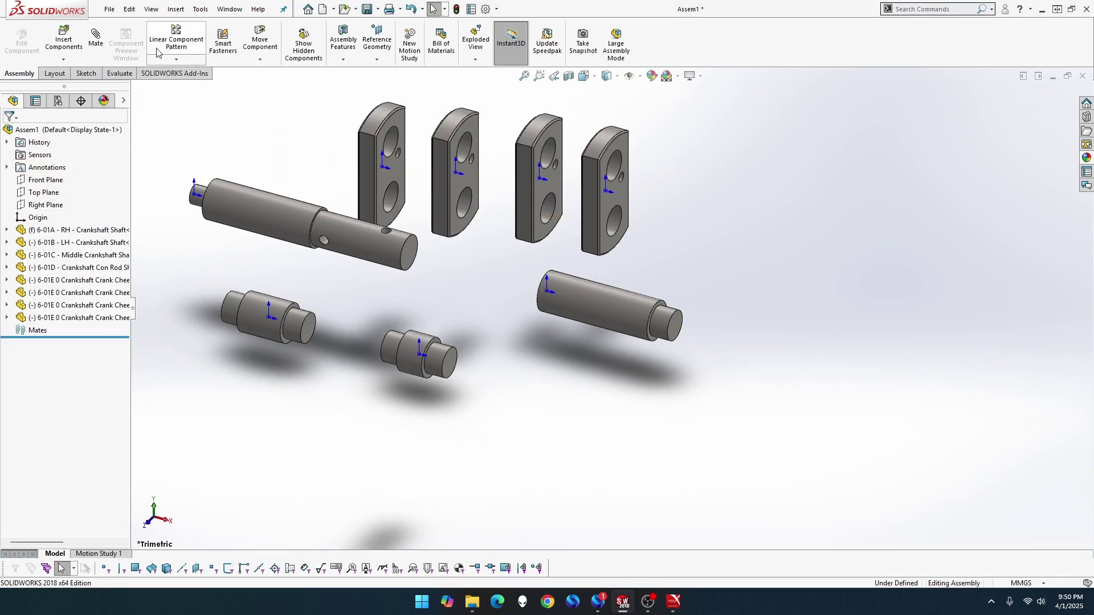
Hide the origins of the assembly and its components
{"action": "left_click", "coordinate": [151, 9]}
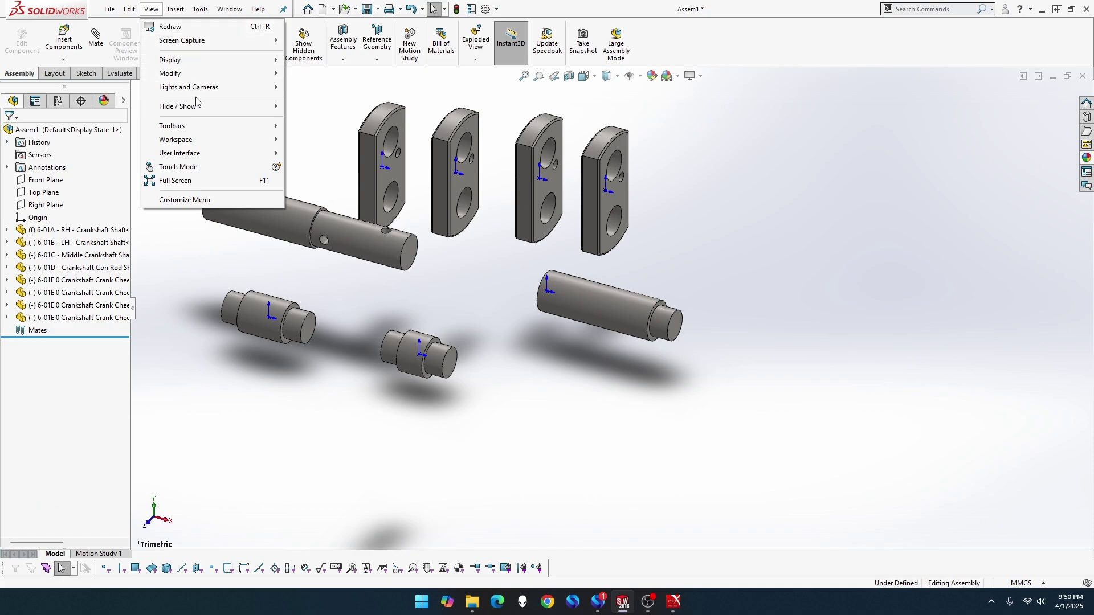
{"action": "mouse_move", "coordinate": [254, 107]}
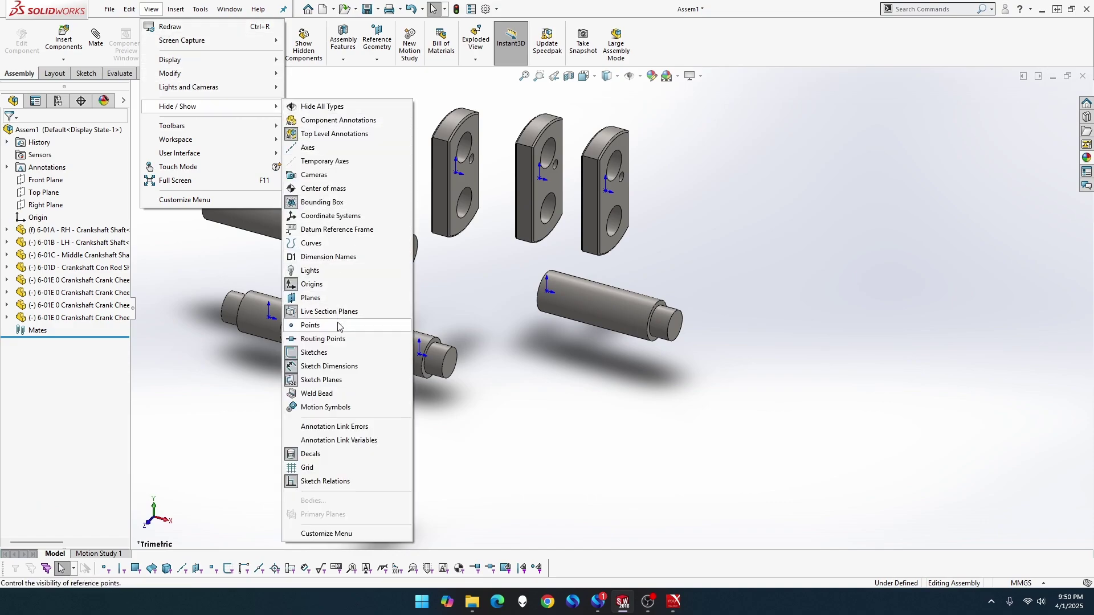
{"action": "left_click", "coordinate": [328, 284]}
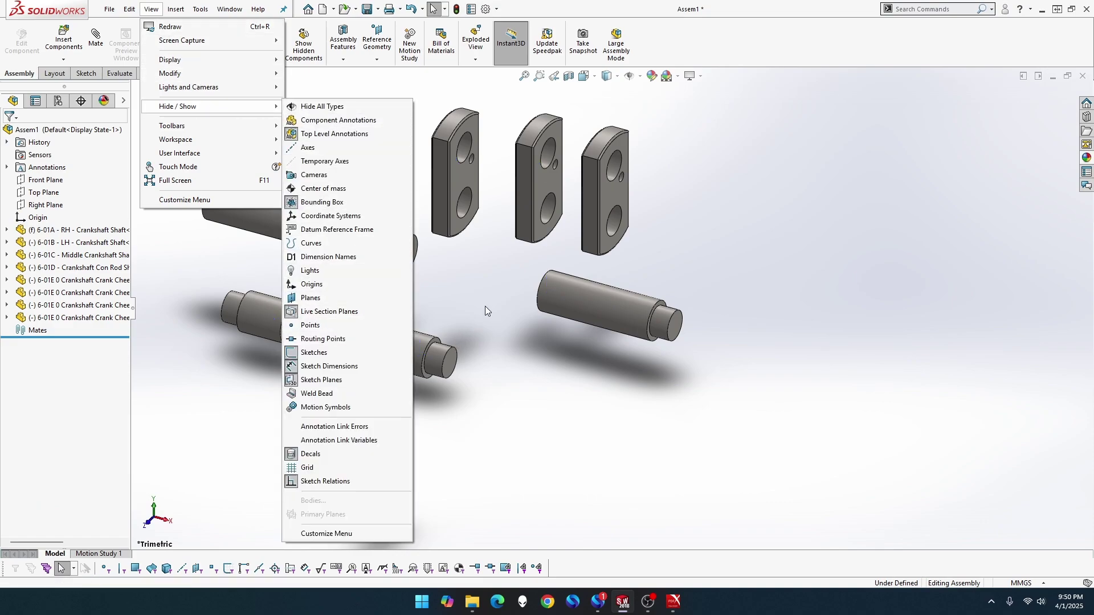
Examine the inserted parts from several angles and compare their arrangement with the exploded crankshaft drawing SA-601 in the PDF X viewer
{"action": "scroll", "coordinate": [486, 306], "scroll_direction": "up", "scroll_amount": 2}
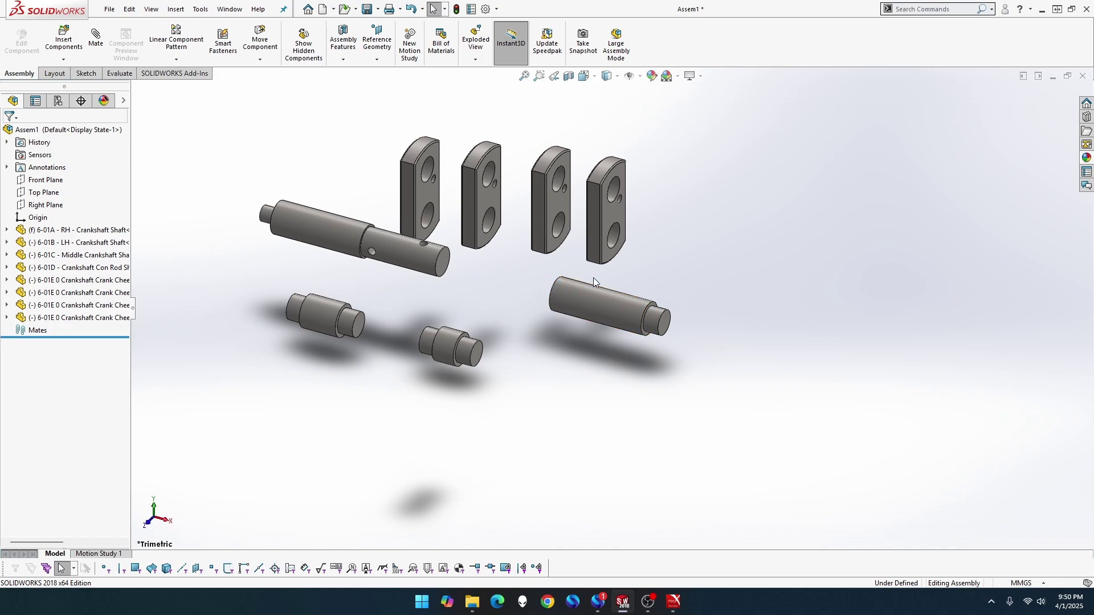
{"action": "scroll", "coordinate": [735, 250], "scroll_direction": "down", "scroll_amount": 5}
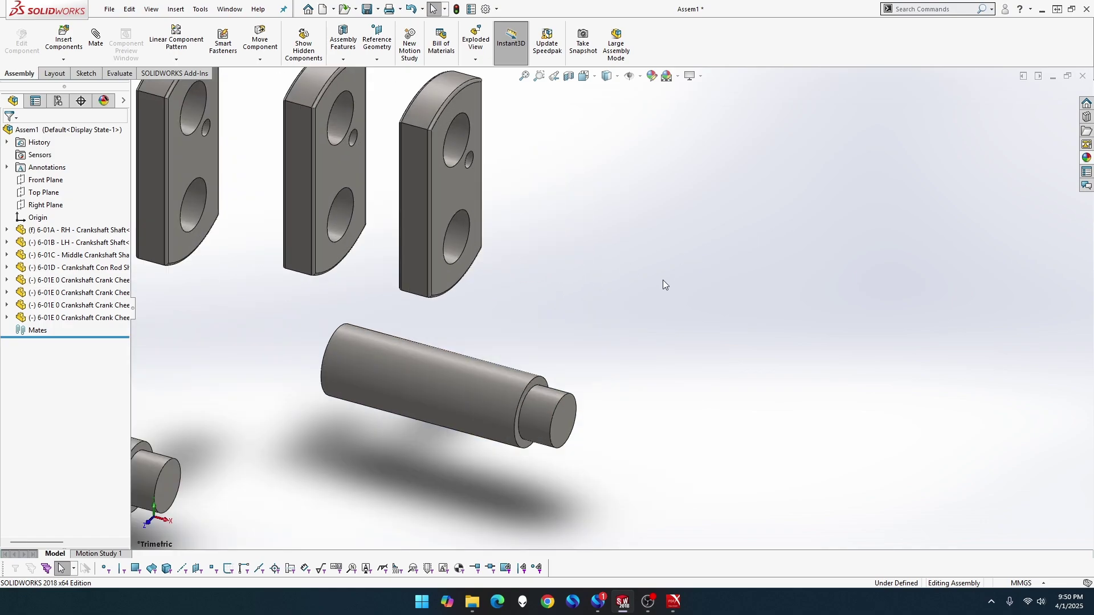
{"action": "middle_click_drag", "start_coordinate": [660, 281], "coordinate": [547, 165]}
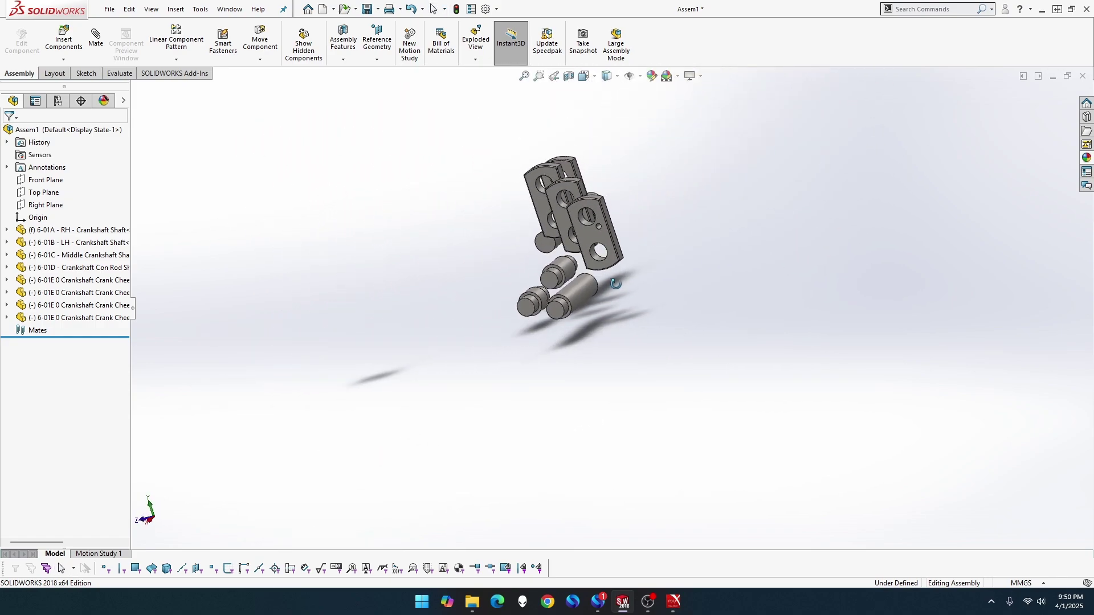
{"action": "left_click", "coordinate": [524, 76]}
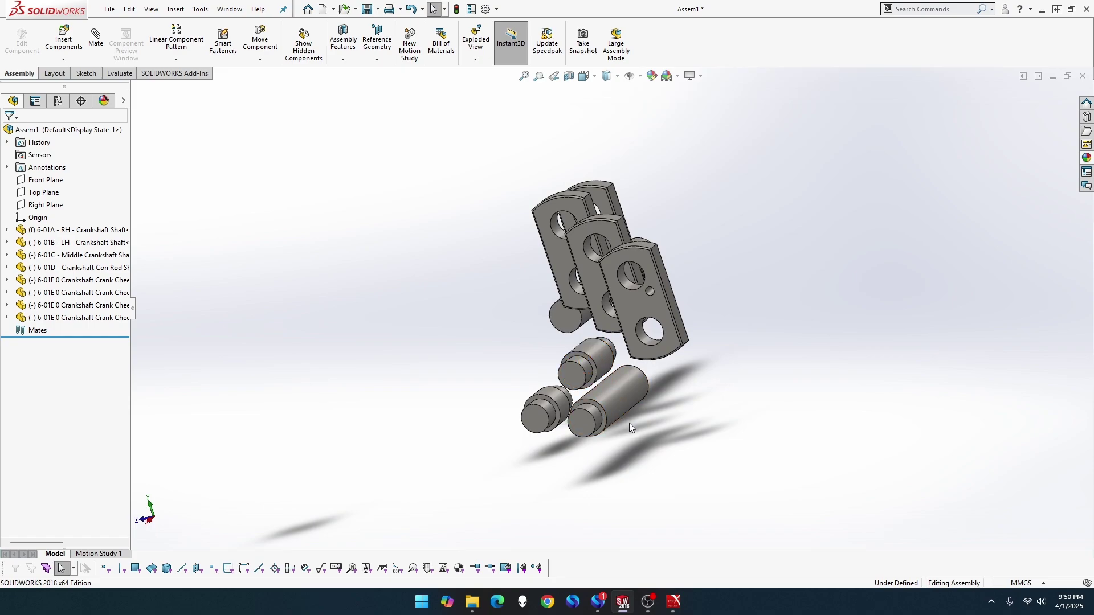
{"action": "middle_click_drag", "start_coordinate": [629, 423], "coordinate": [606, 422]}
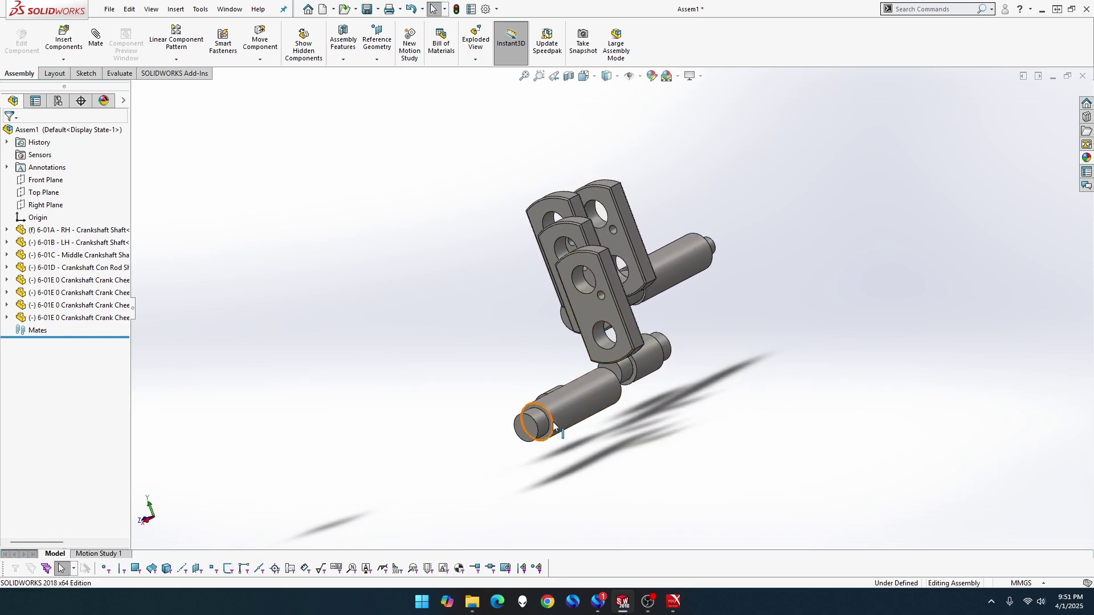
{"action": "middle_click_drag", "start_coordinate": [558, 405], "coordinate": [453, 467]}
{"action": "scroll", "coordinate": [791, 242], "scroll_direction": "up", "scroll_amount": 3}
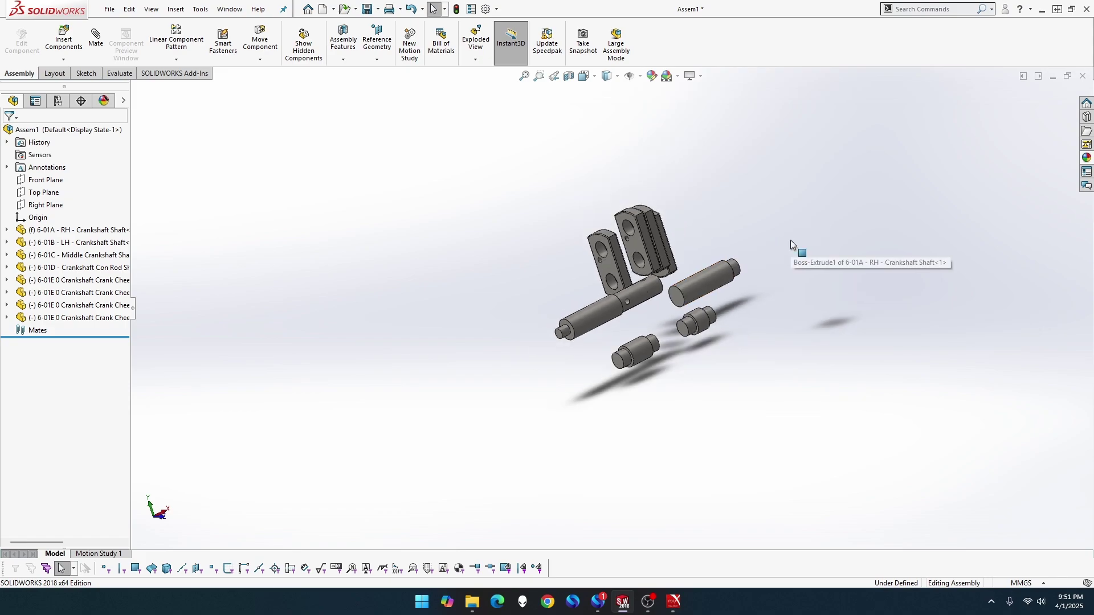
{"action": "scroll", "coordinate": [791, 242], "scroll_direction": "down", "scroll_amount": 3}
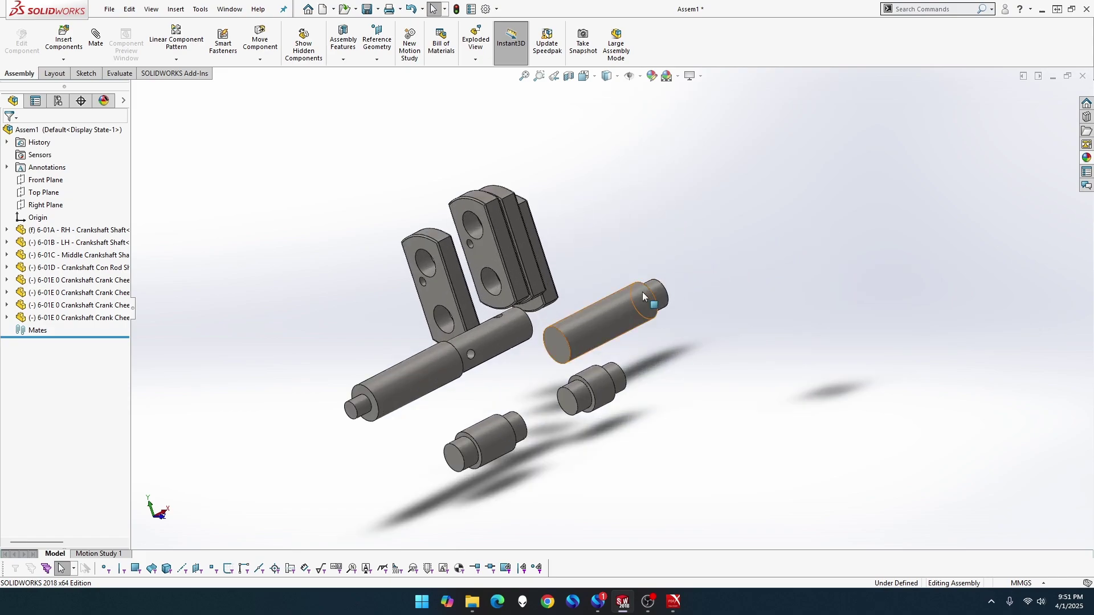
{"action": "left_click_drag", "start_coordinate": [0, 125], "coordinate": [599, 0]}
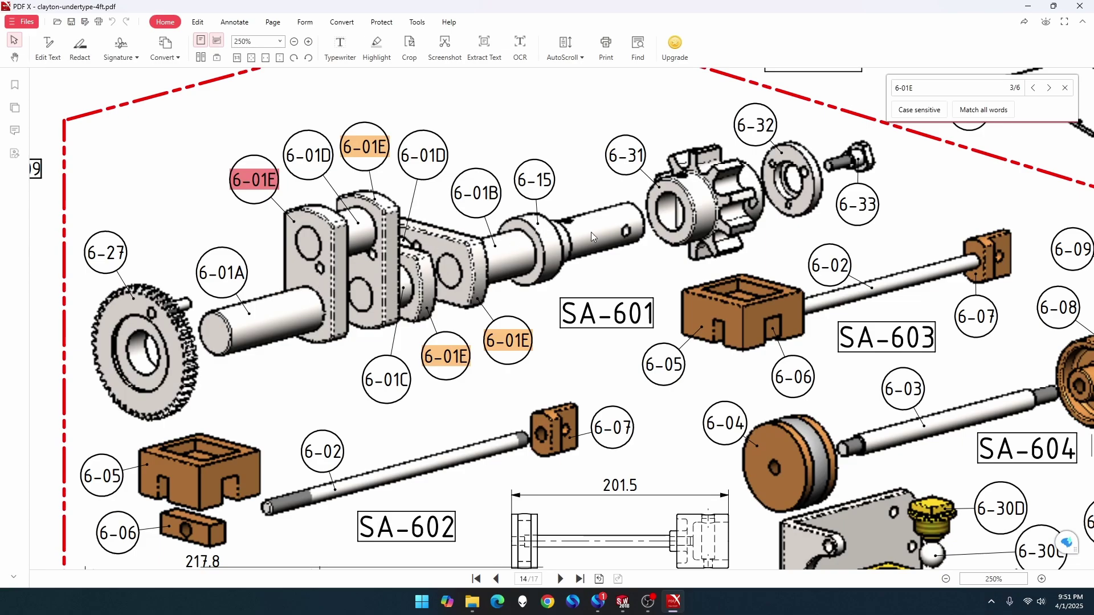
{"action": "left_click", "coordinate": [1029, 6]}
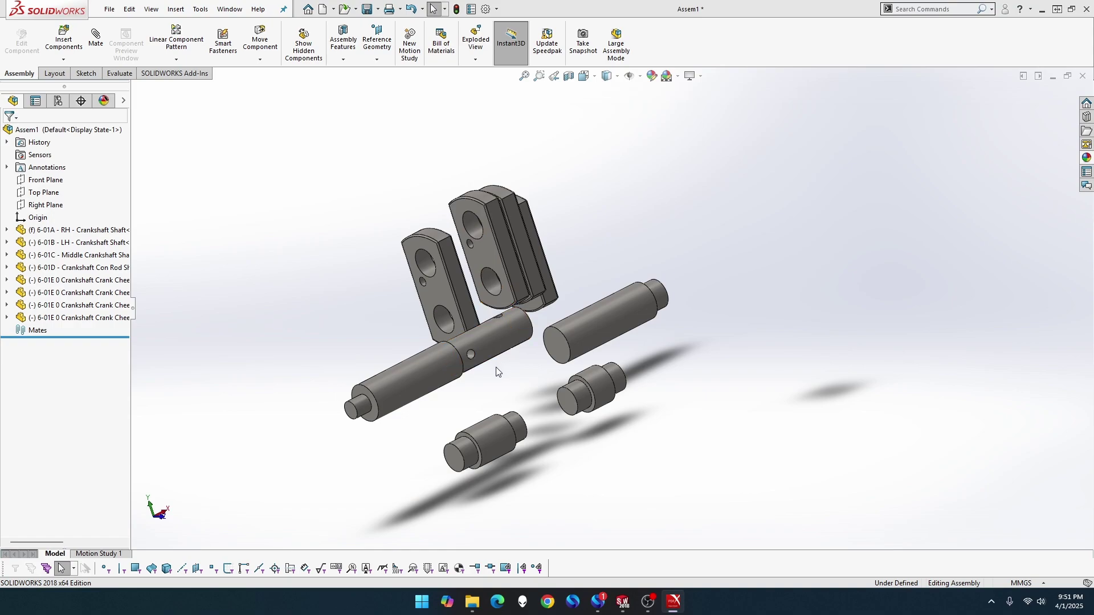
Move the LH crankshaft shaft clear of the crank cheeks into the empty space beside them
{"action": "left_click_drag", "start_coordinate": [426, 371], "coordinate": [318, 232]}
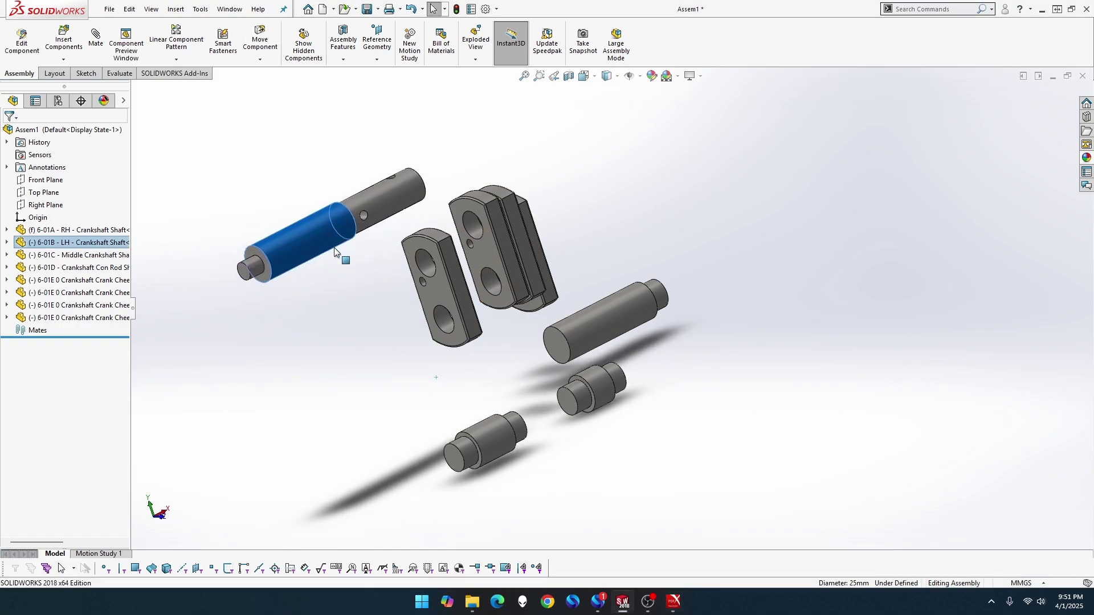
{"action": "left_click", "coordinate": [594, 325]}
{"action": "left_click", "coordinate": [589, 262]}
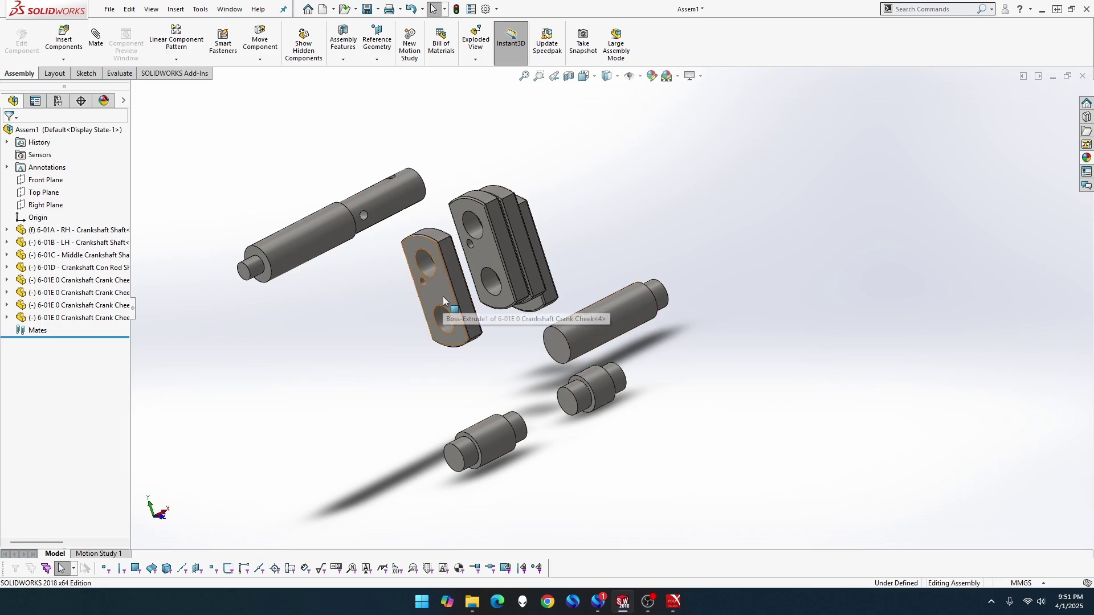
Add a concentric mate between the foremost crank cheek's lower hole and the reduced end of the RH crankshaft shaft
{"action": "left_click", "coordinate": [95, 38]}
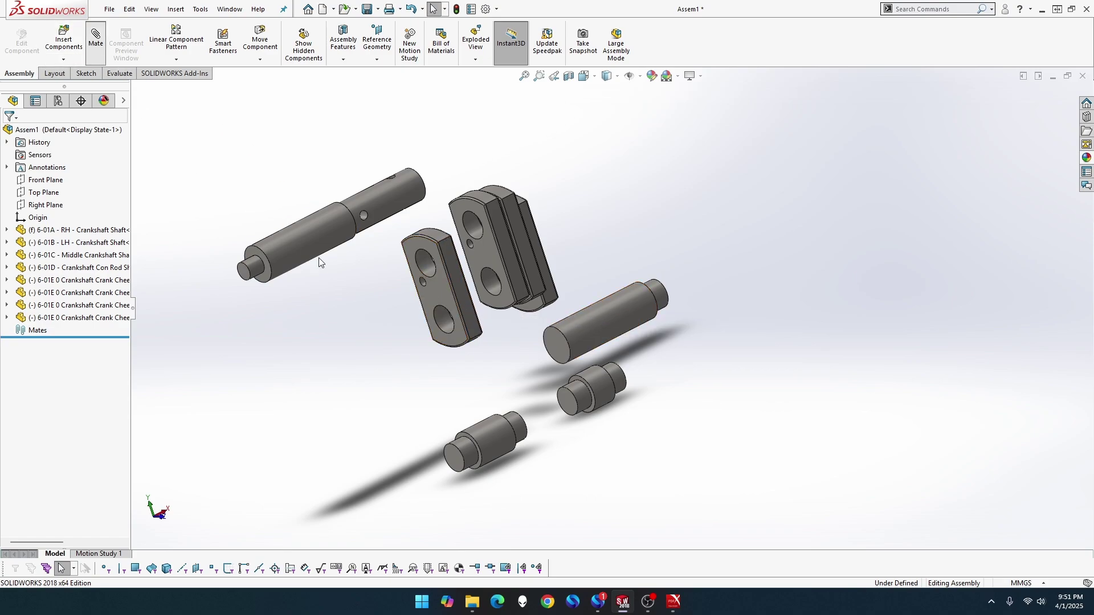
{"action": "left_click", "coordinate": [434, 329]}
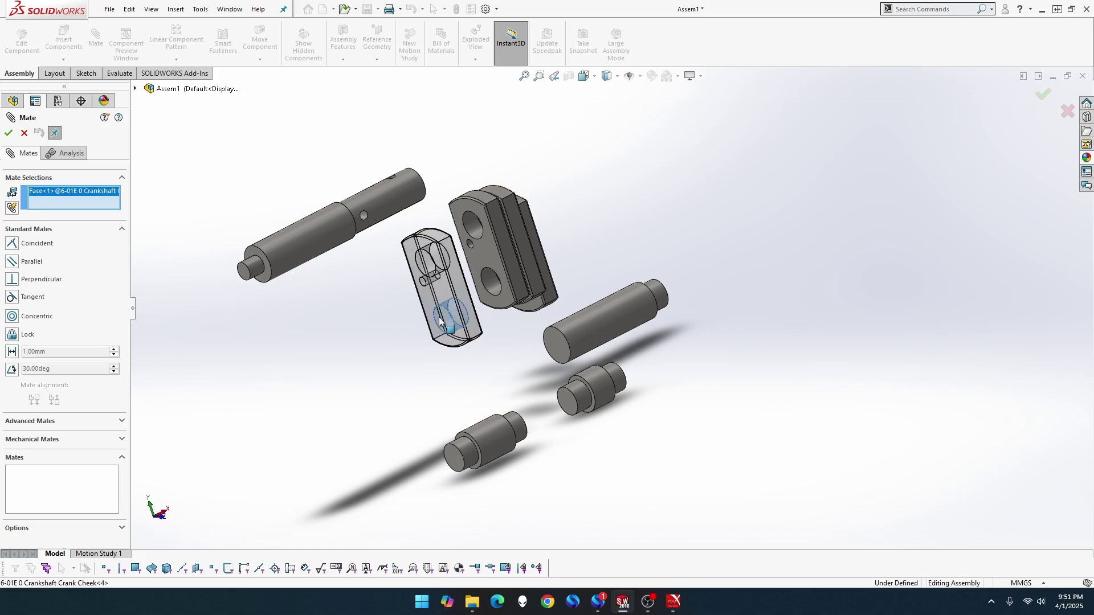
{"action": "left_click", "coordinate": [656, 294]}
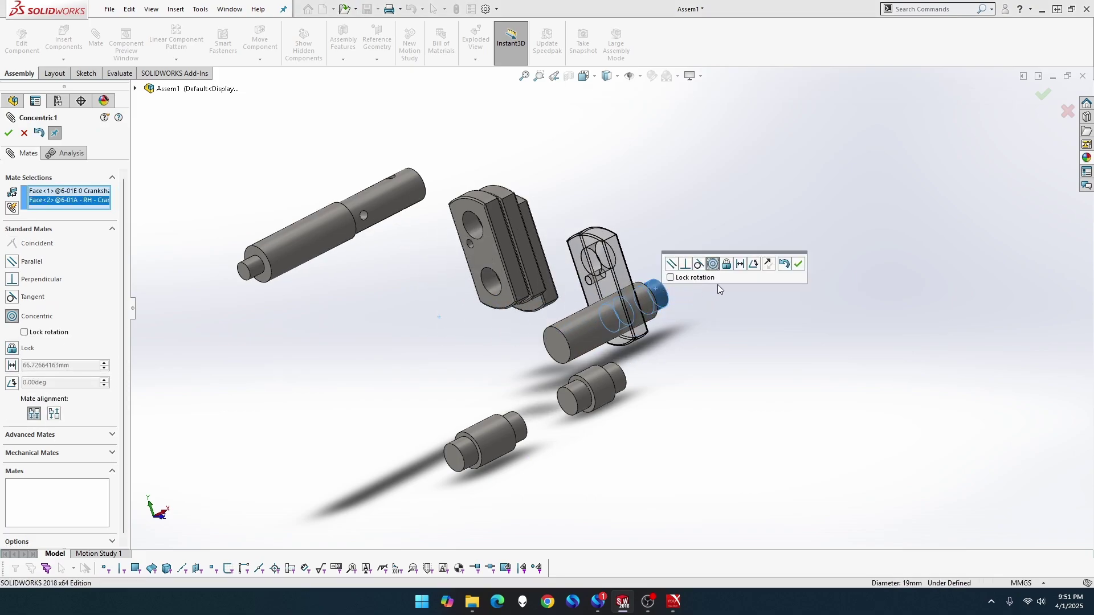
{"action": "left_click", "coordinate": [800, 265]}
Mate the RH shaft's shoulder face coincident with the crank cheek's flat face, flipping the mate alignment
{"action": "middle_click_drag", "start_coordinate": [666, 313], "coordinate": [572, 375]}
{"action": "scroll", "coordinate": [647, 310], "scroll_direction": "down", "scroll_amount": 5}
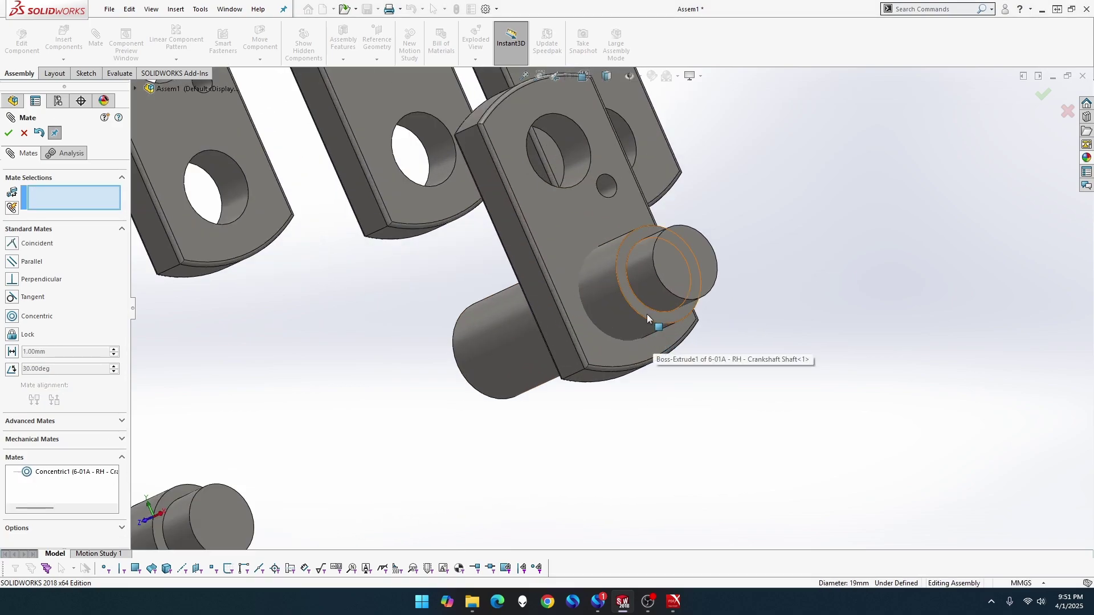
{"action": "left_click", "coordinate": [647, 316]}
{"action": "left_click", "coordinate": [555, 251]}
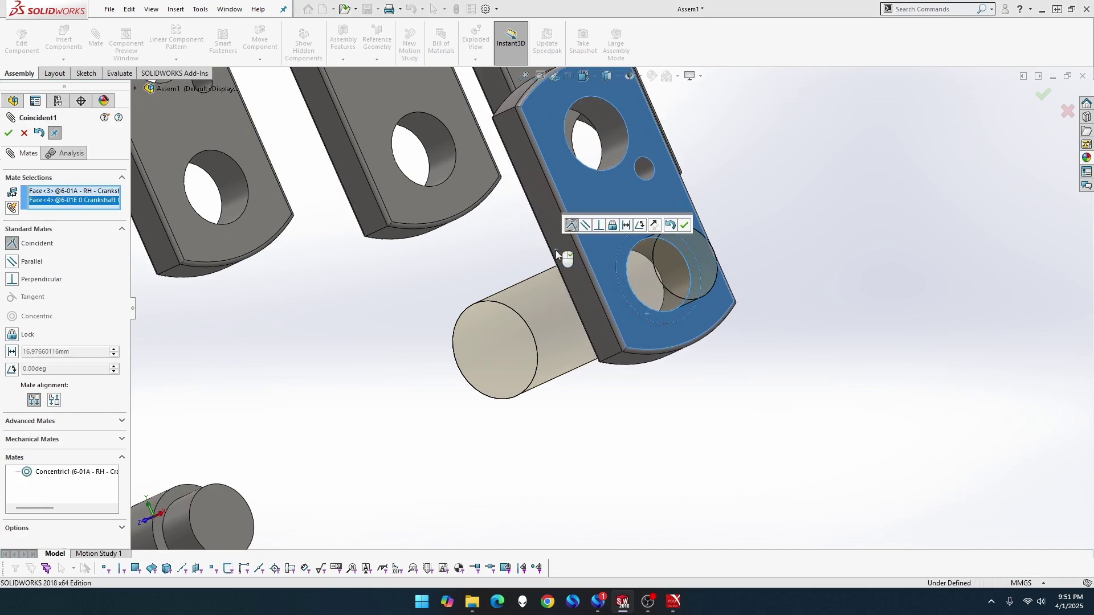
{"action": "left_click", "coordinate": [659, 225]}
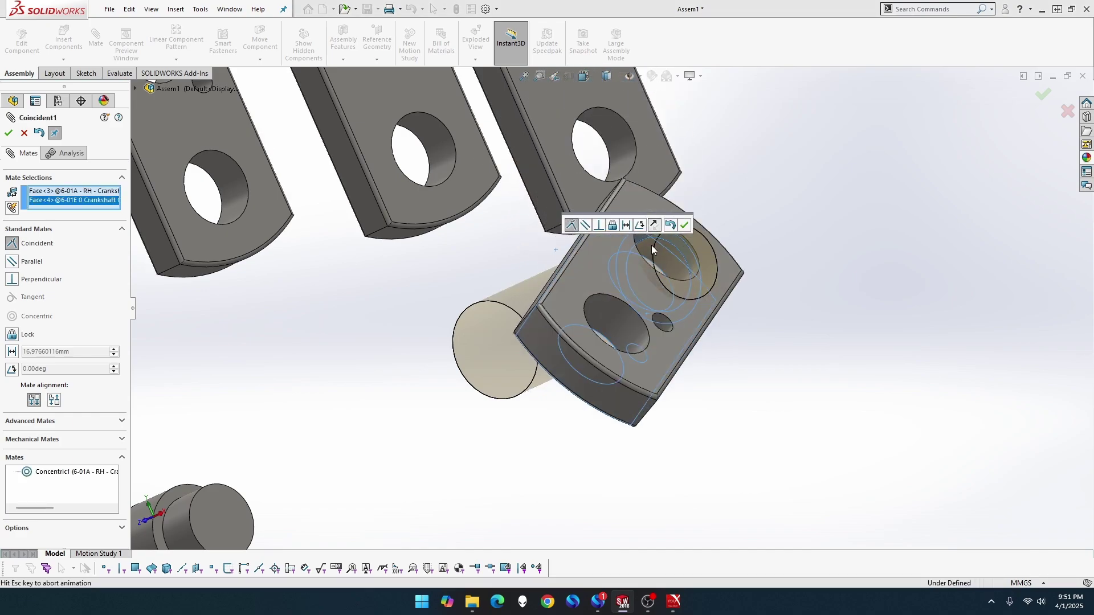
{"action": "left_click", "coordinate": [618, 317]}
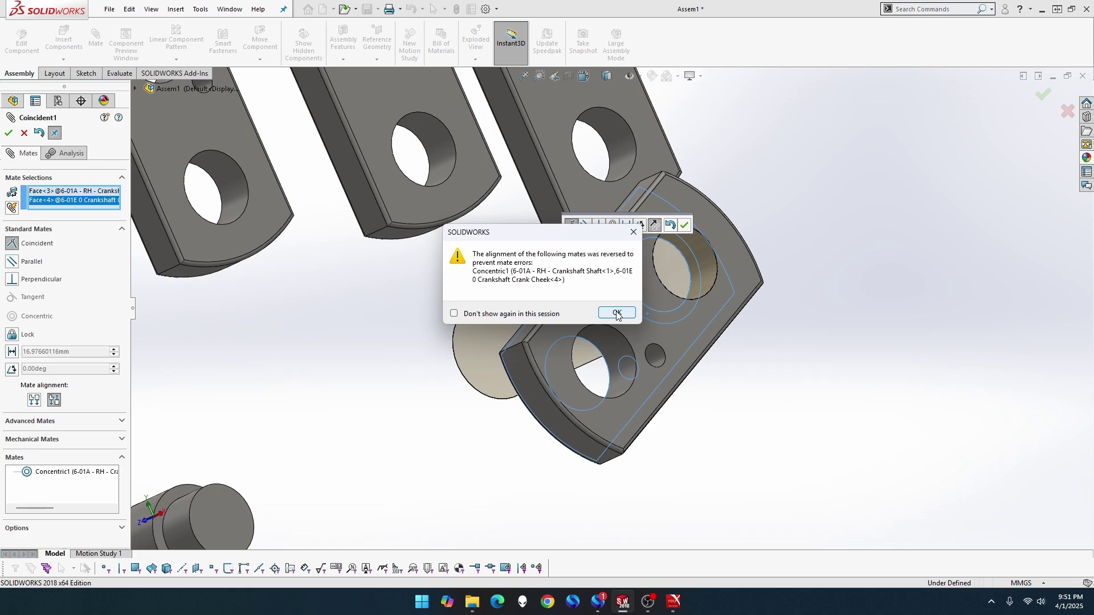
{"action": "left_click", "coordinate": [616, 313]}
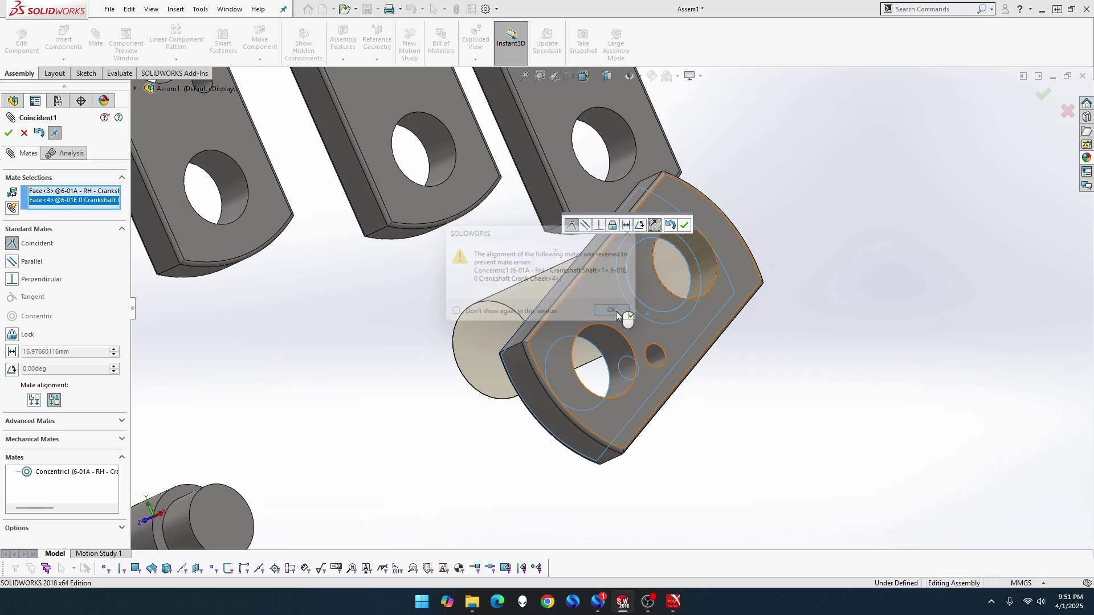
{"action": "scroll", "coordinate": [499, 392], "scroll_direction": "up", "scroll_amount": 2}
{"action": "middle_click_drag", "start_coordinate": [495, 389], "coordinate": [381, 317]}
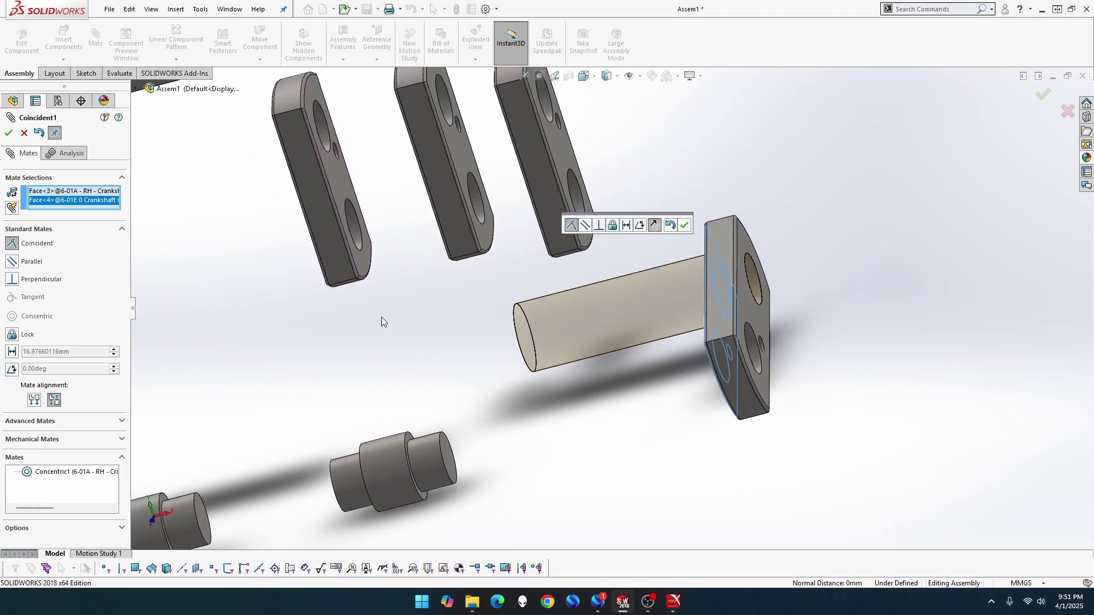
{"action": "left_click", "coordinate": [9, 133]}
Mate the crank cheek's narrow side face parallel to the assembly's Front Plane and finish mating
{"action": "left_click", "coordinate": [719, 336]}
{"action": "middle_click_drag", "start_coordinate": [719, 337], "coordinate": [661, 225]}
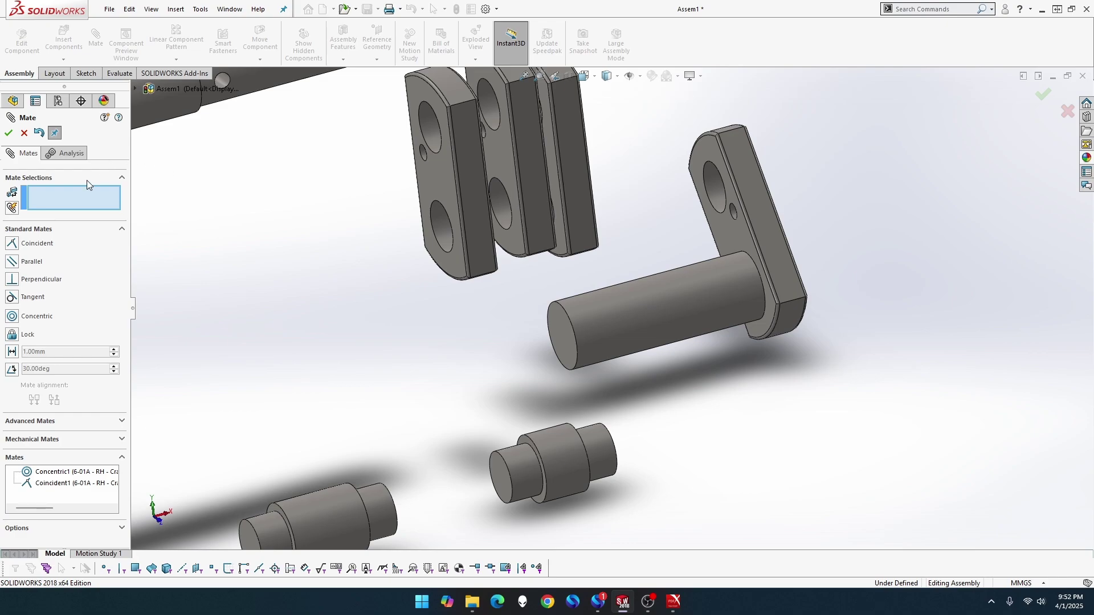
{"action": "left_click", "coordinate": [754, 196]}
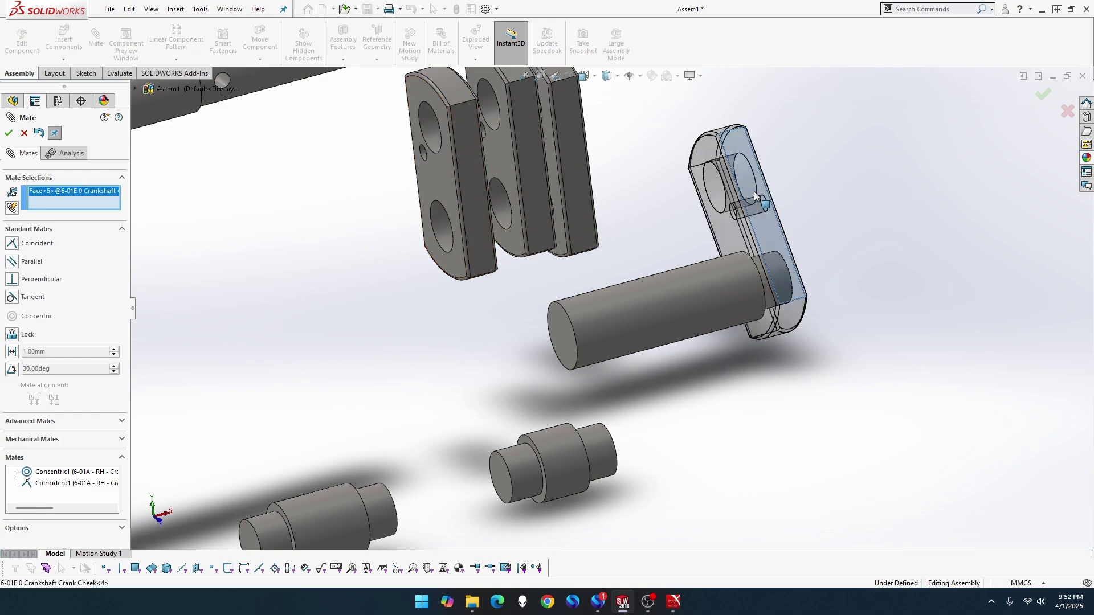
{"action": "left_click", "coordinate": [136, 89]}
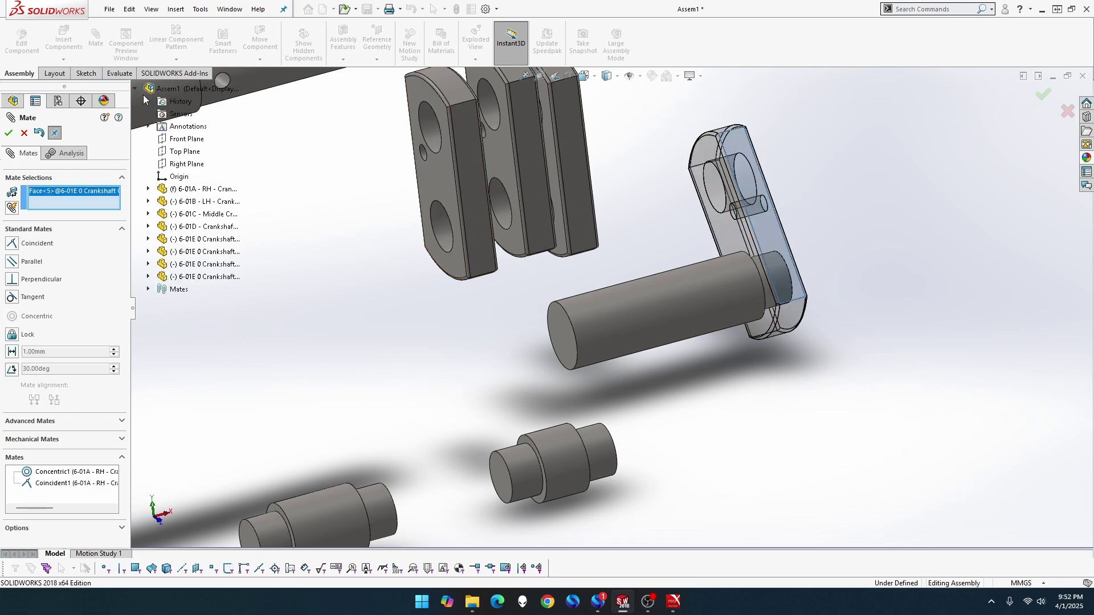
{"action": "left_click", "coordinate": [186, 139]}
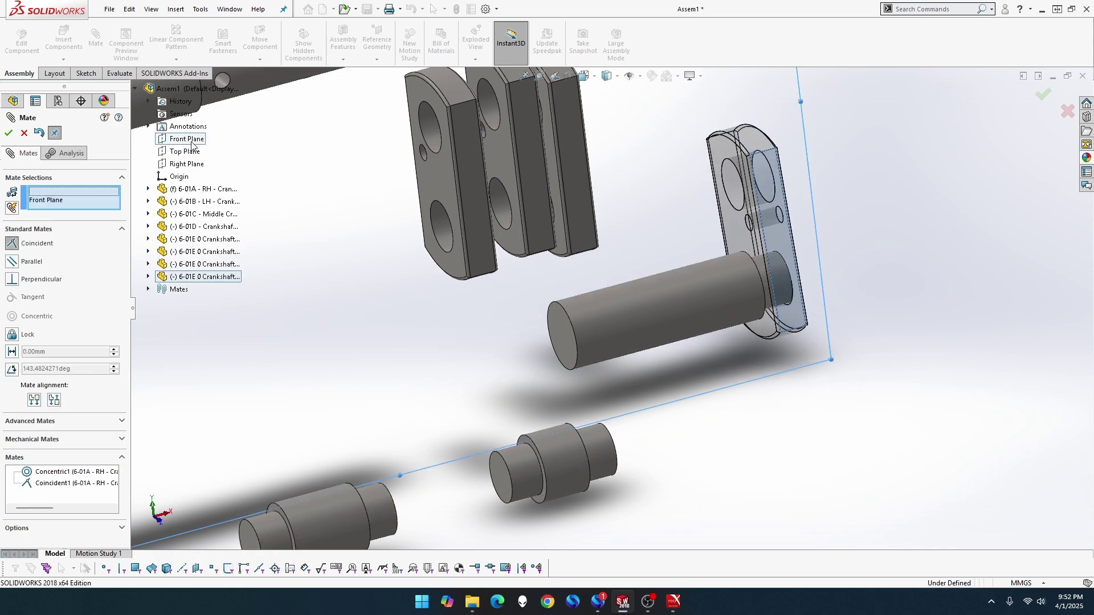
{"action": "left_click", "coordinate": [10, 135]}
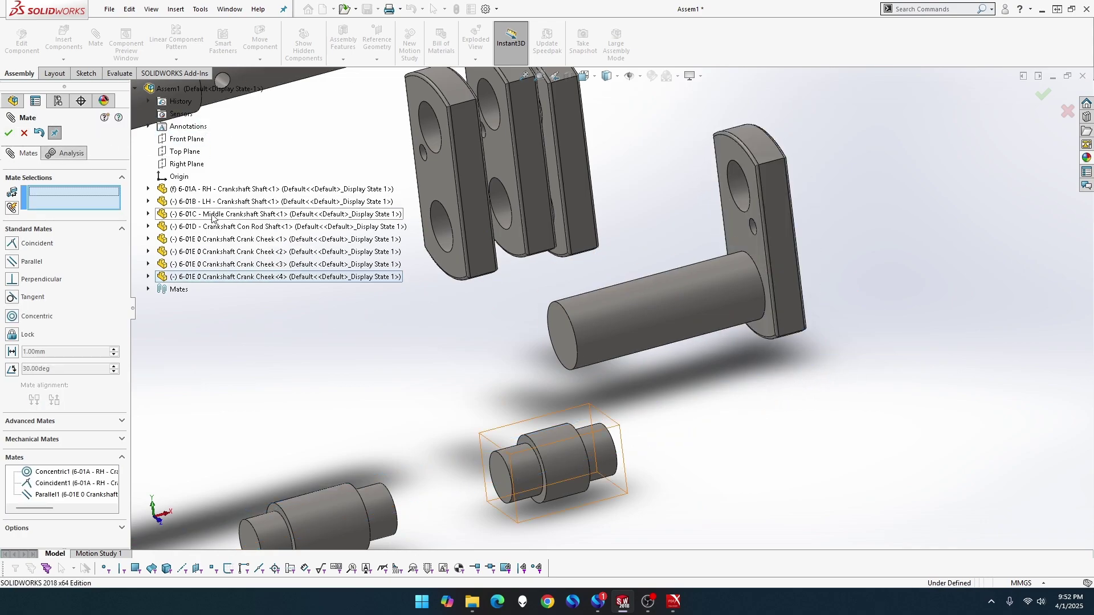
{"action": "left_click", "coordinate": [9, 134]}
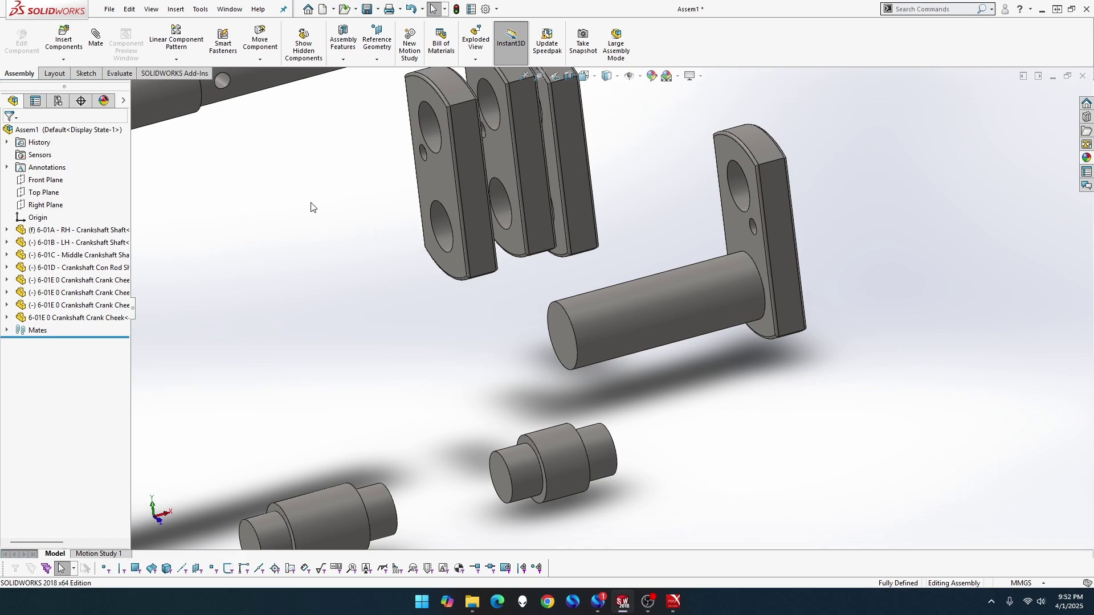
Move the 6-01D Crankshaft Con Rod Shaft into the empty space beside the mated cheek's upper hole
{"action": "scroll", "coordinate": [412, 283], "scroll_direction": "up", "scroll_amount": 3}
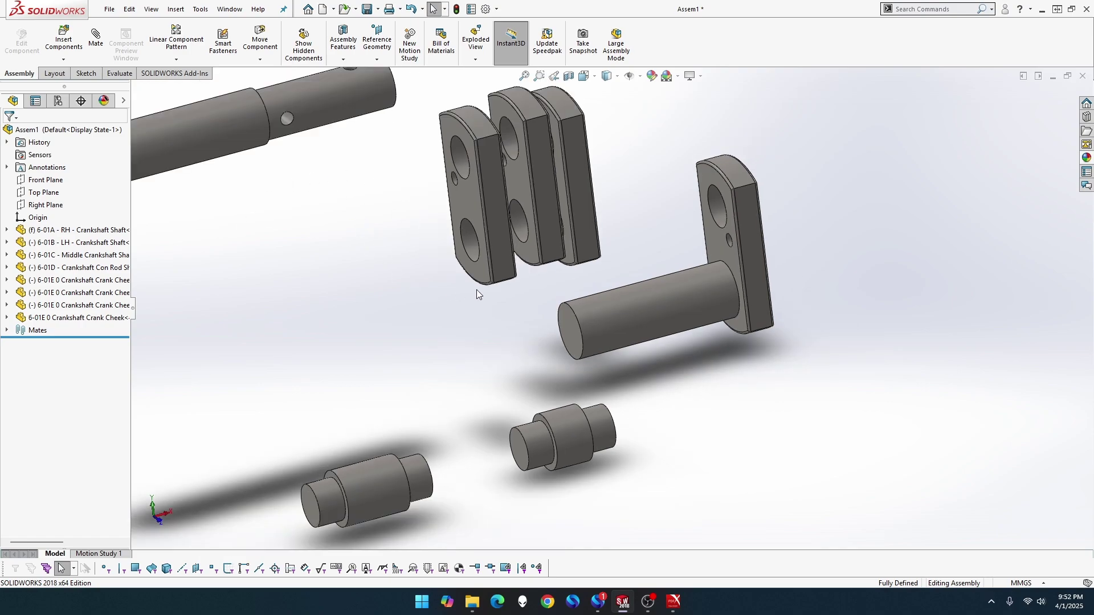
{"action": "middle_click_drag", "start_coordinate": [476, 289], "coordinate": [502, 283]}
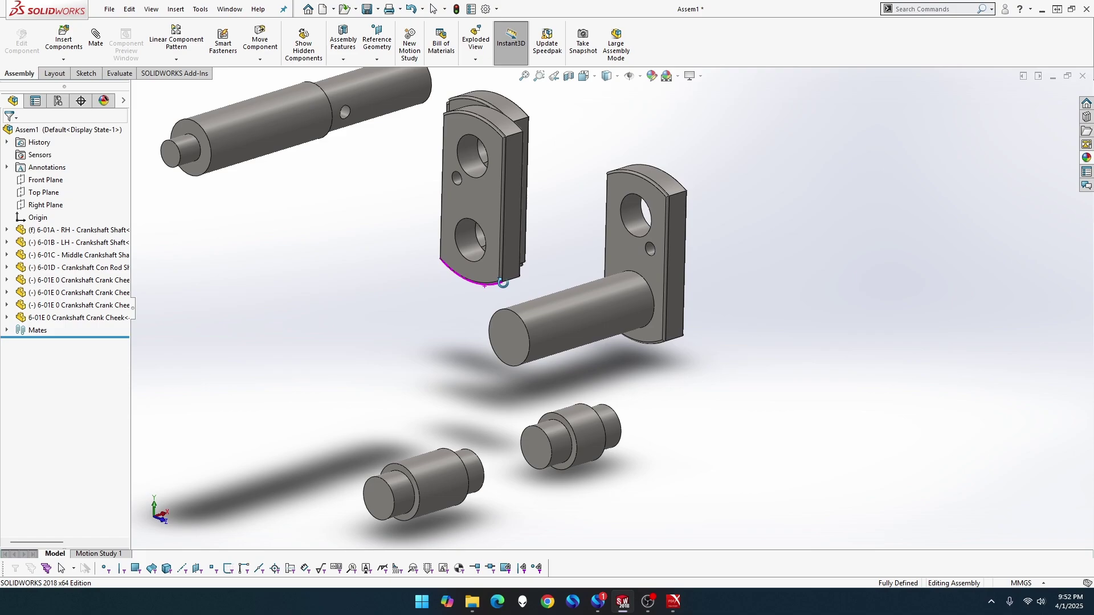
{"action": "key", "text": "Escape"}
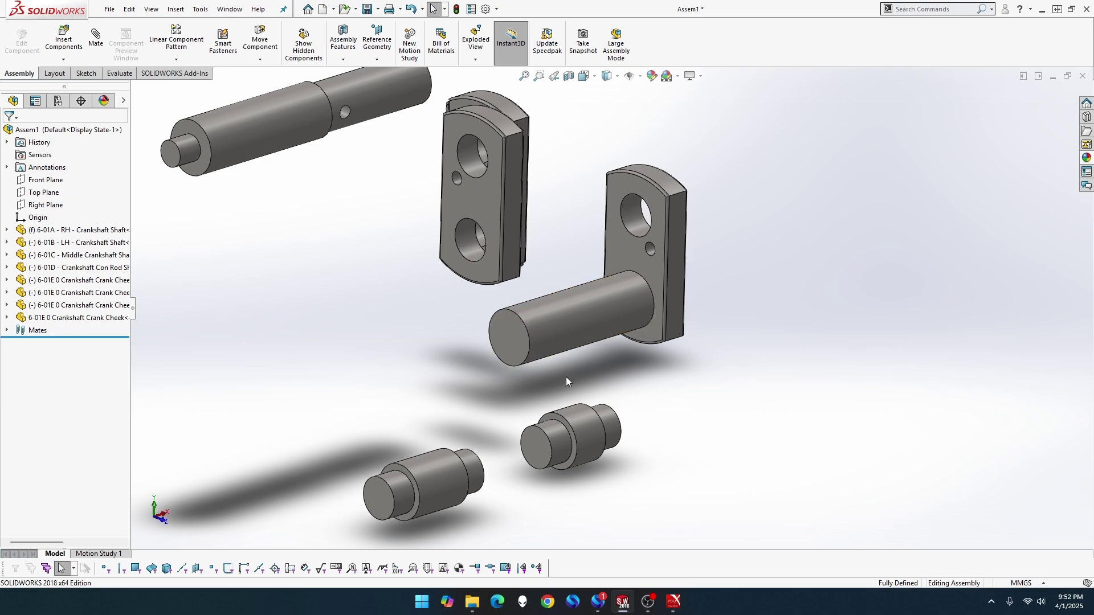
{"action": "left_click", "coordinate": [582, 433]}
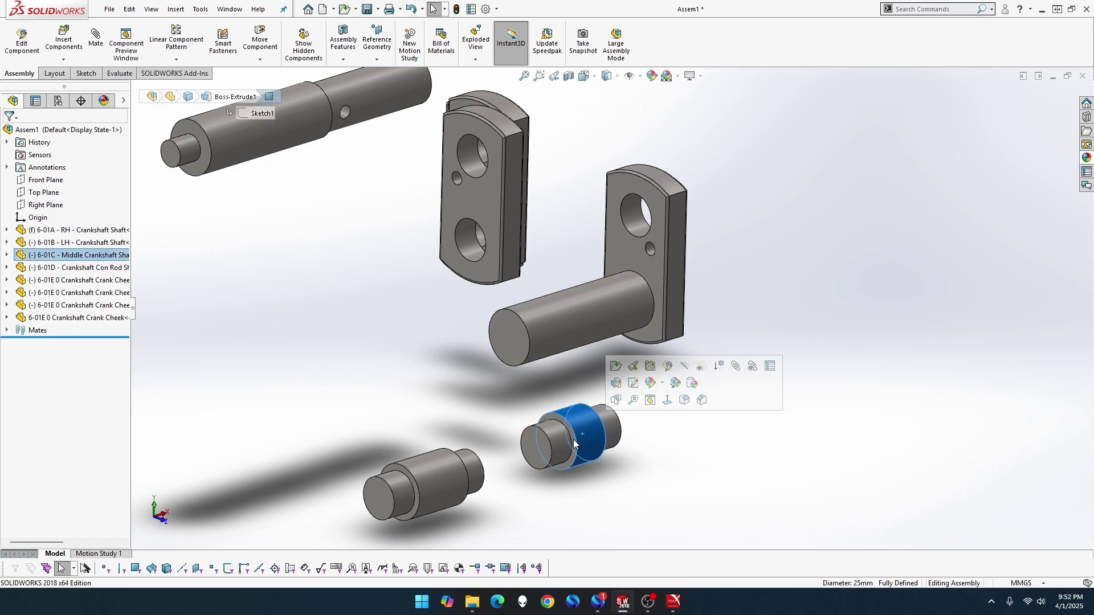
{"action": "left_click", "coordinate": [441, 472]}
{"action": "left_click_drag", "start_coordinate": [443, 474], "coordinate": [833, 103]}
{"action": "left_click", "coordinate": [254, 177]}
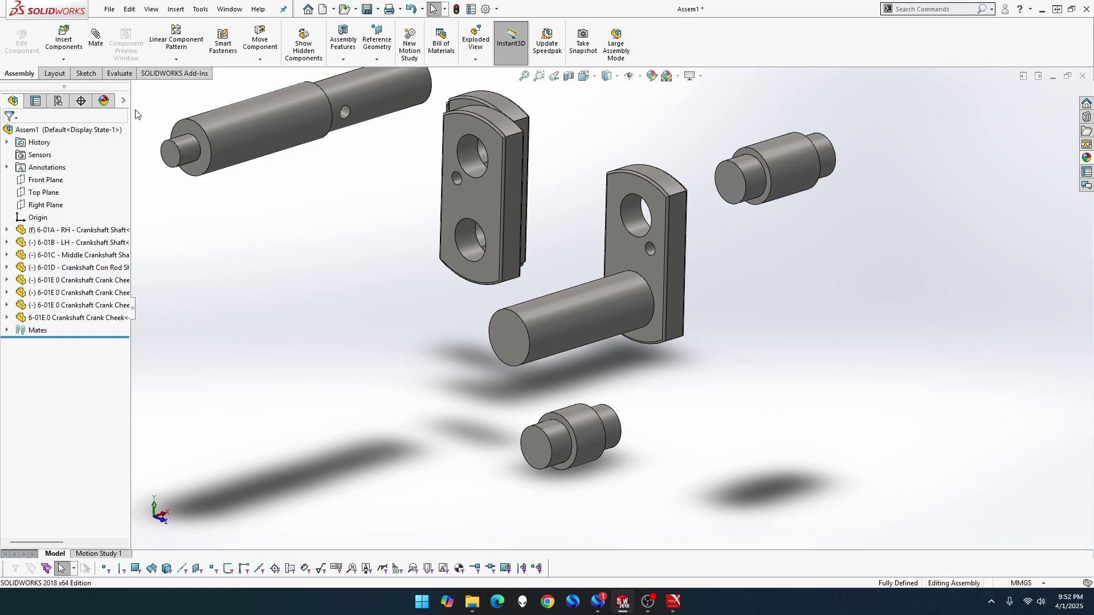
Add a concentric mate between the con rod shaft's reduced end and the mated cheek's upper hole
{"action": "left_click", "coordinate": [95, 38]}
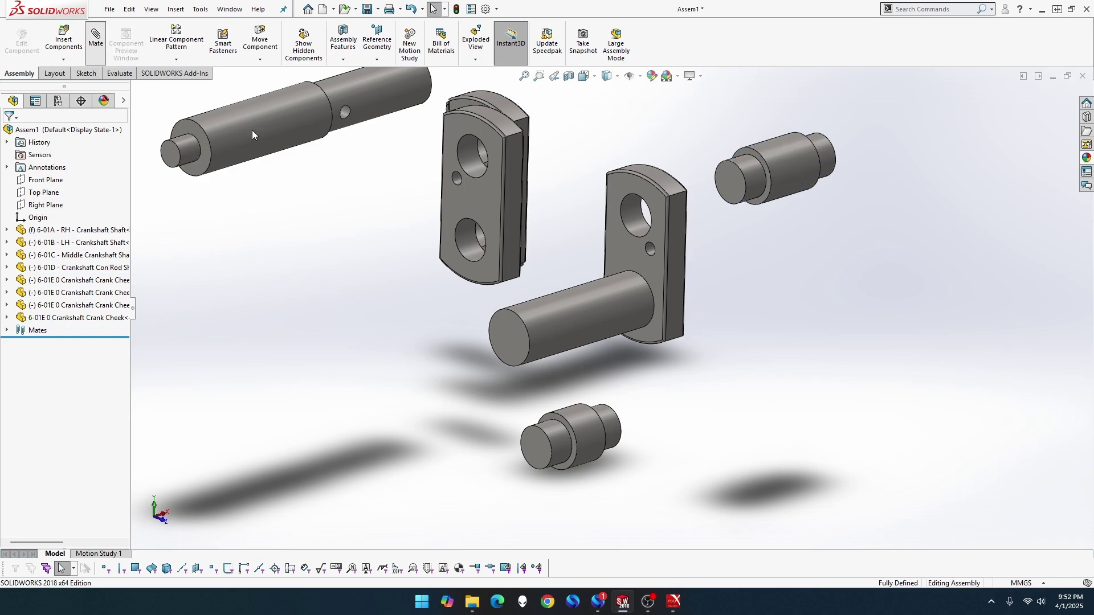
{"action": "left_click", "coordinate": [750, 189]}
{"action": "left_click", "coordinate": [635, 221]}
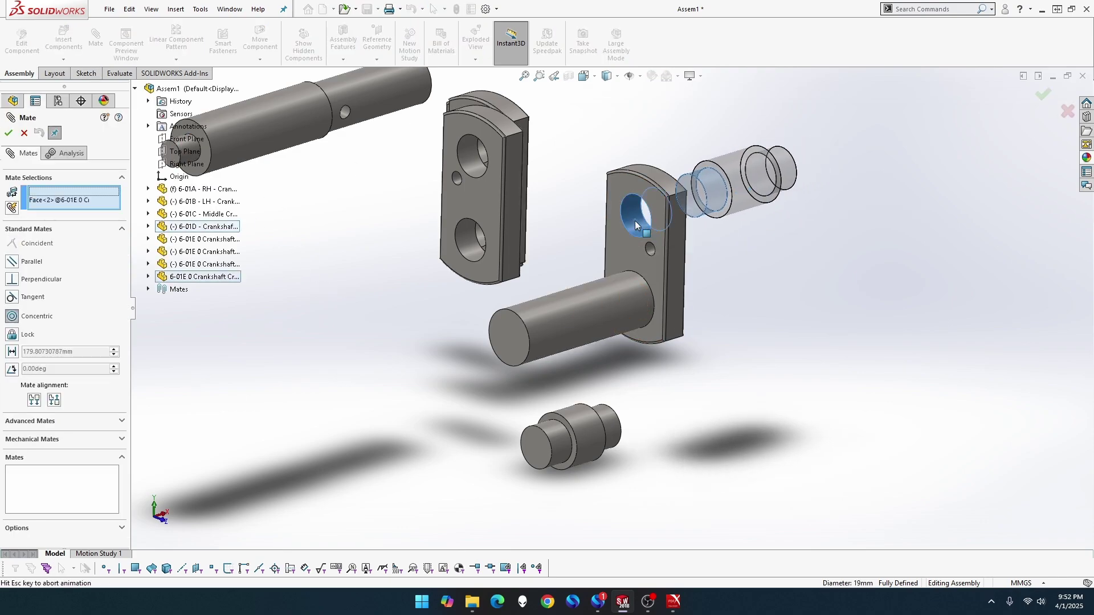
{"action": "left_click", "coordinate": [777, 197]}
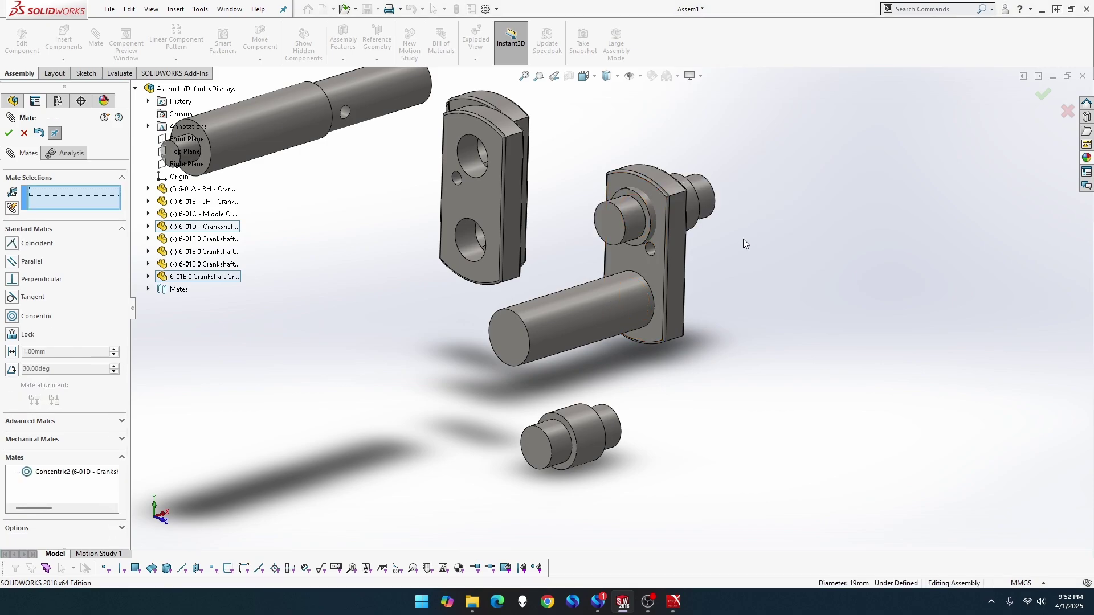
Mate the con rod shaft's shoulder face coincident with the cheek face opposite the RH shaft and finish mating
{"action": "left_click", "coordinate": [641, 240]}
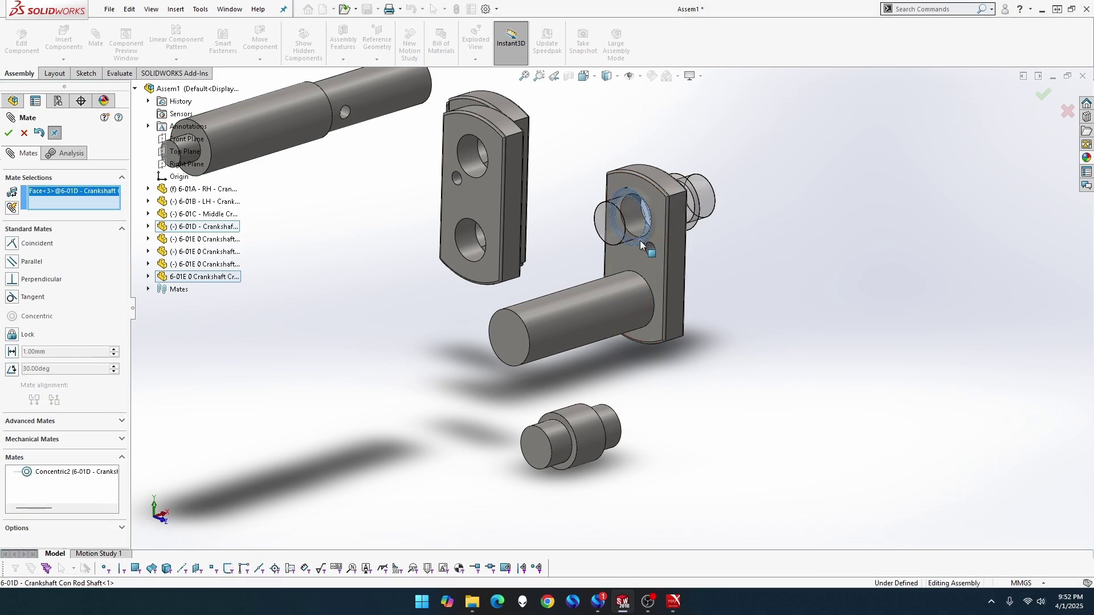
{"action": "middle_click_drag", "start_coordinate": [645, 268], "coordinate": [578, 287]}
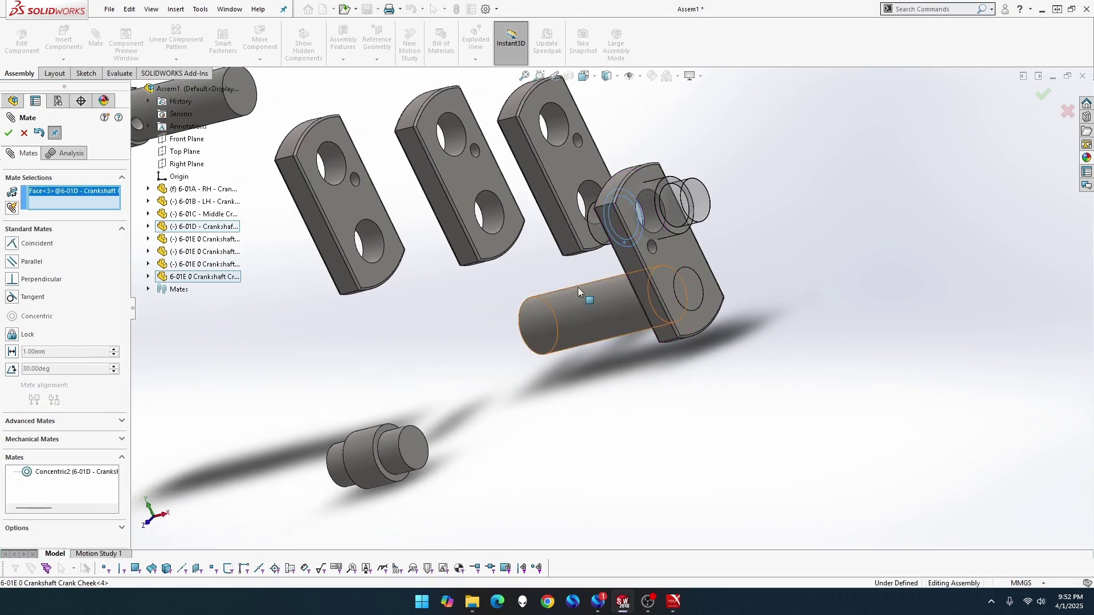
{"action": "left_click", "coordinate": [665, 261]}
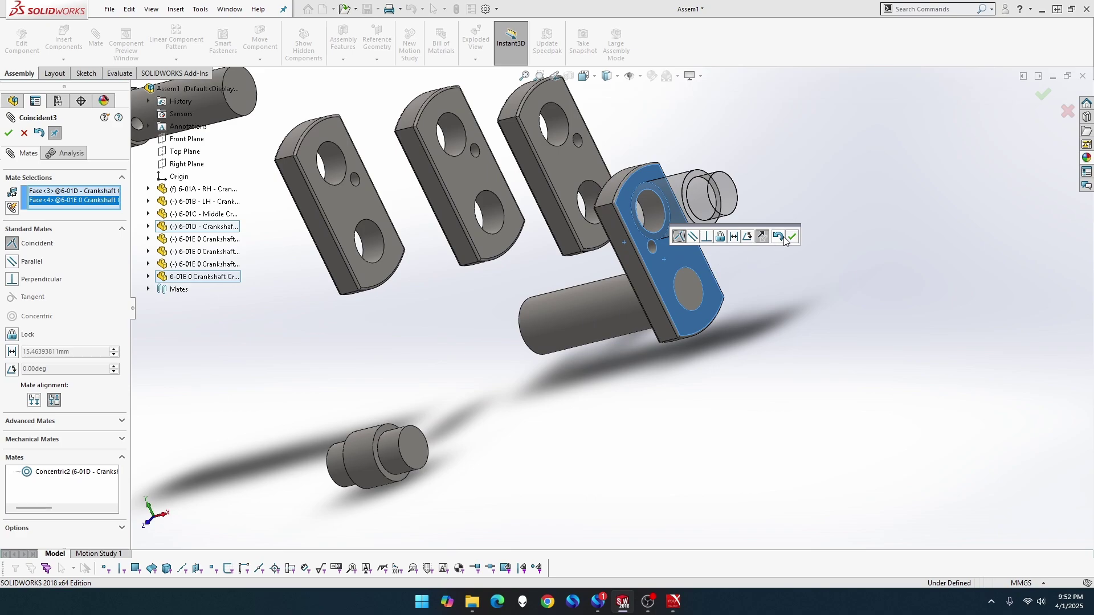
{"action": "left_click", "coordinate": [792, 237]}
{"action": "middle_click_drag", "start_coordinate": [566, 357], "coordinate": [653, 323]}
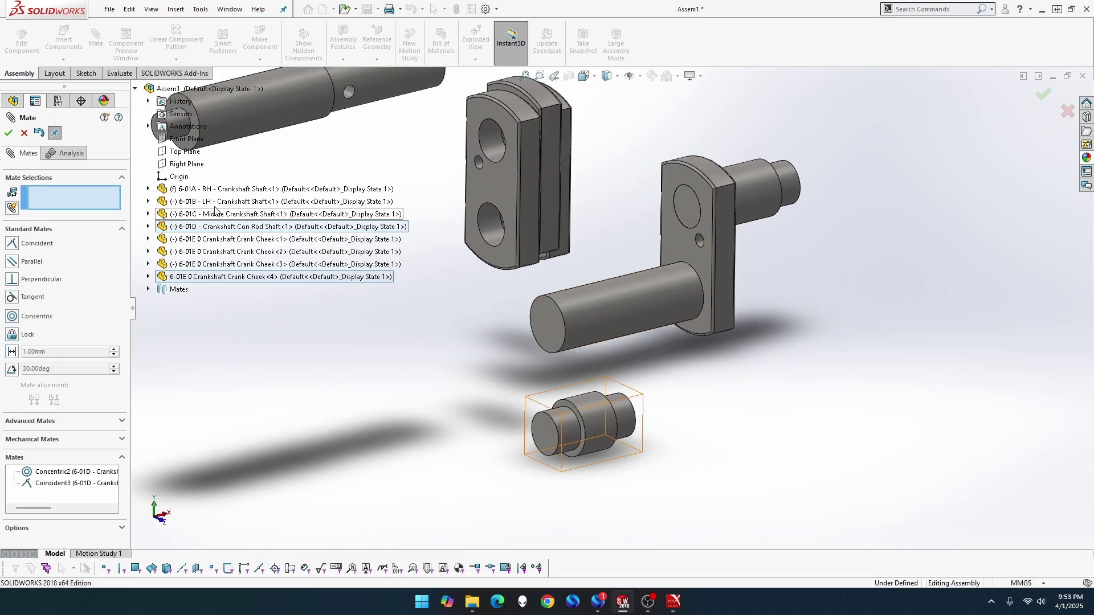
{"action": "left_click", "coordinate": [9, 135]}
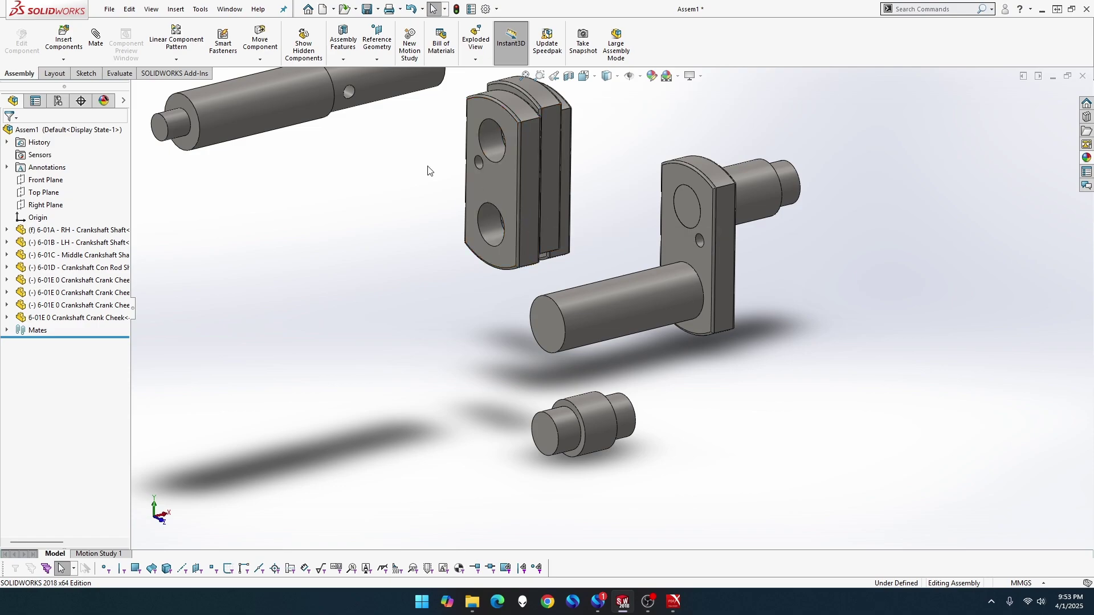
Add a concentric mate between a second crank cheek's upper hole and the free end of the con rod shaft
{"action": "left_click", "coordinate": [96, 37]}
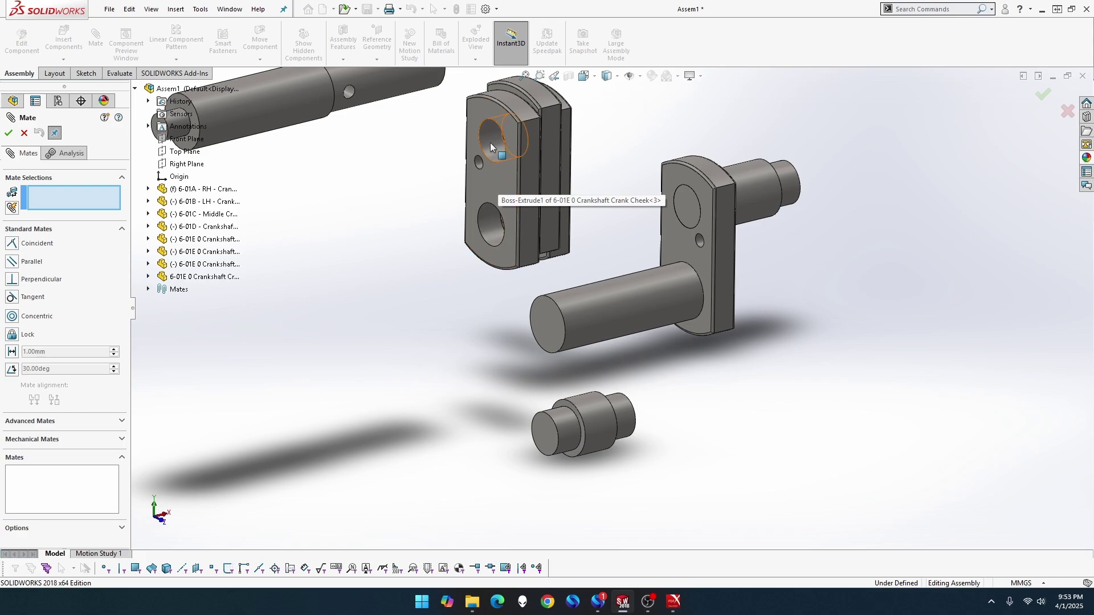
{"action": "left_click", "coordinate": [534, 185]}
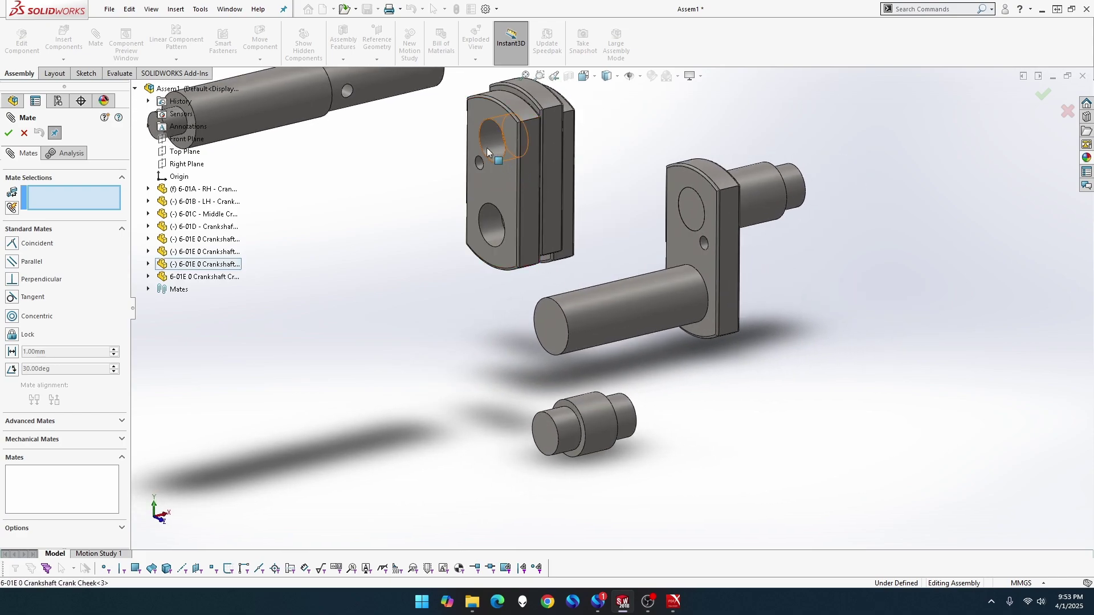
{"action": "scroll", "coordinate": [595, 190], "scroll_direction": "down", "scroll_amount": 2}
{"action": "scroll", "coordinate": [593, 188], "scroll_direction": "up", "scroll_amount": 2}
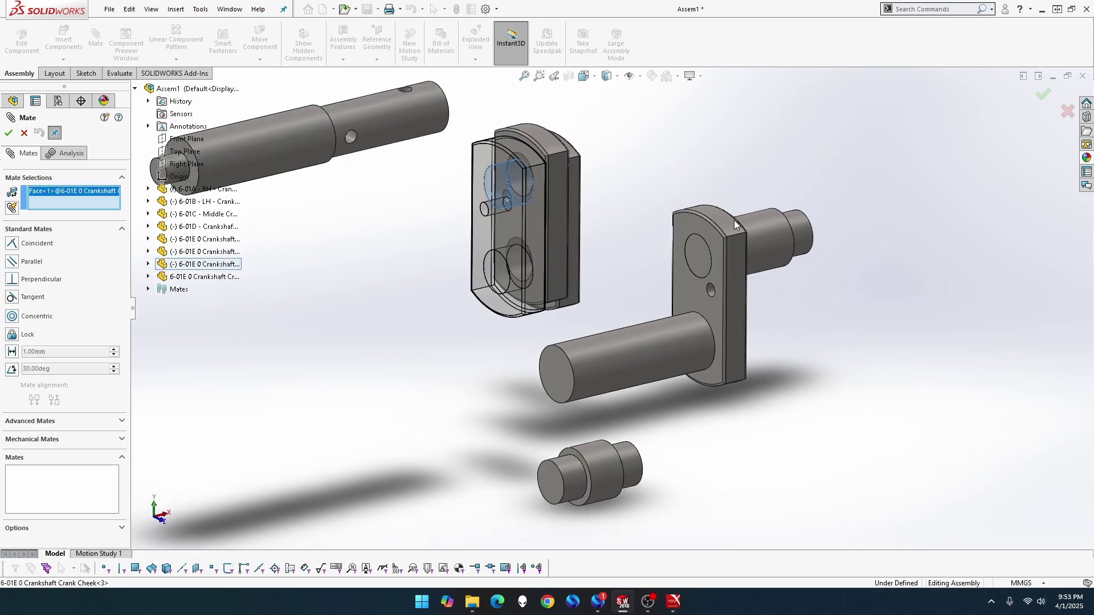
{"action": "scroll", "coordinate": [786, 234], "scroll_direction": "down", "scroll_amount": 1}
{"action": "left_click", "coordinate": [794, 235]}
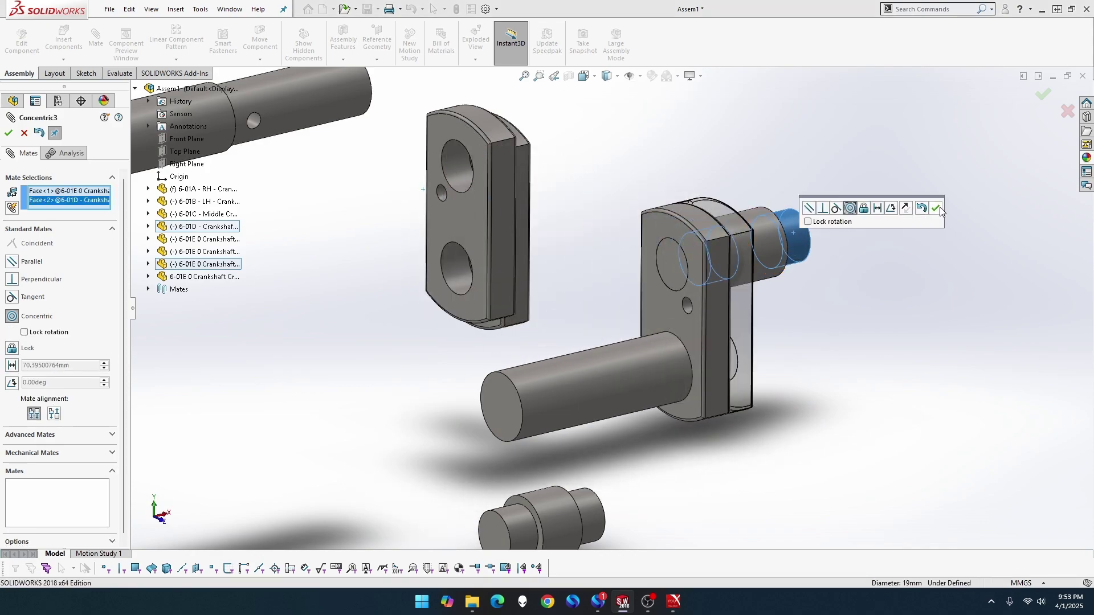
{"action": "left_click", "coordinate": [935, 208]}
Mate the second cheek's face coincident with the con rod shaft's free shoulder face, using flipped alignment
{"action": "left_click_drag", "start_coordinate": [764, 316], "coordinate": [910, 312]}
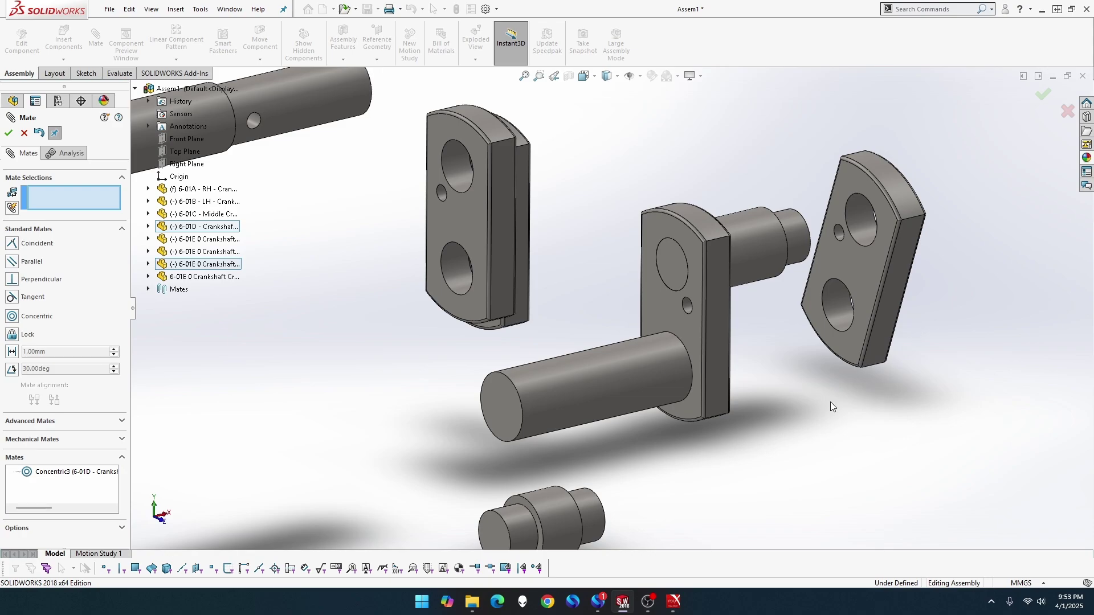
{"action": "middle_click_drag", "start_coordinate": [830, 407], "coordinate": [701, 319]}
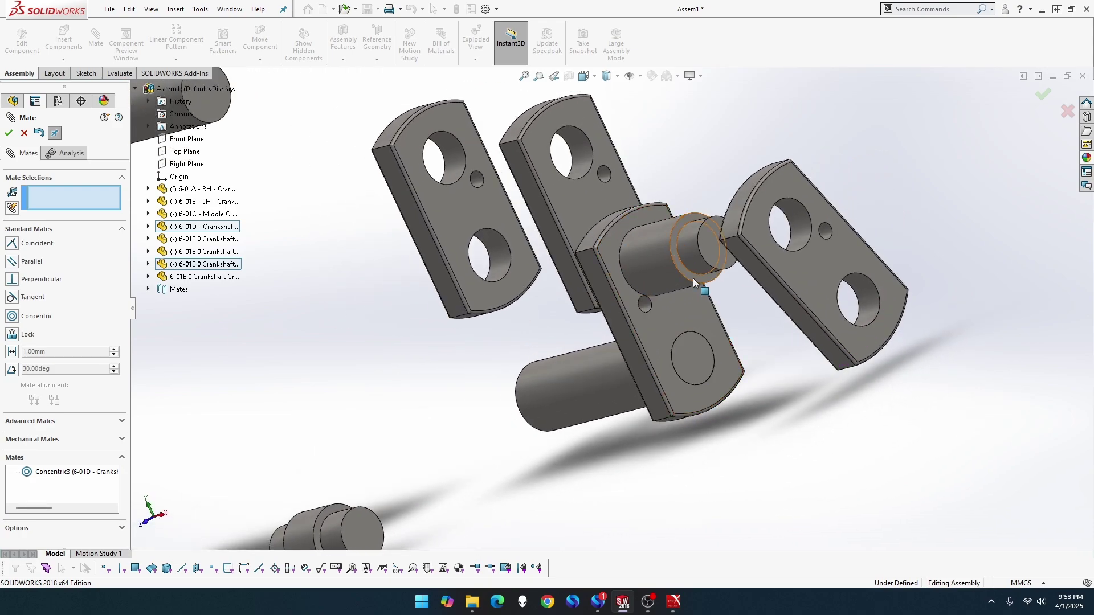
{"action": "left_click", "coordinate": [693, 278]}
{"action": "left_click", "coordinate": [813, 271]}
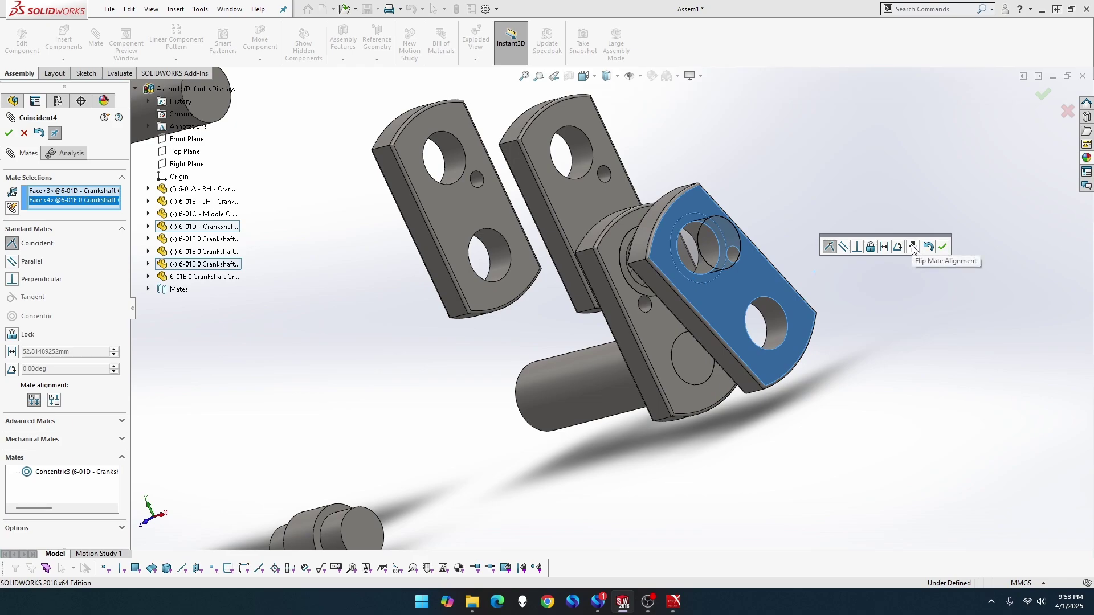
{"action": "left_click", "coordinate": [912, 247]}
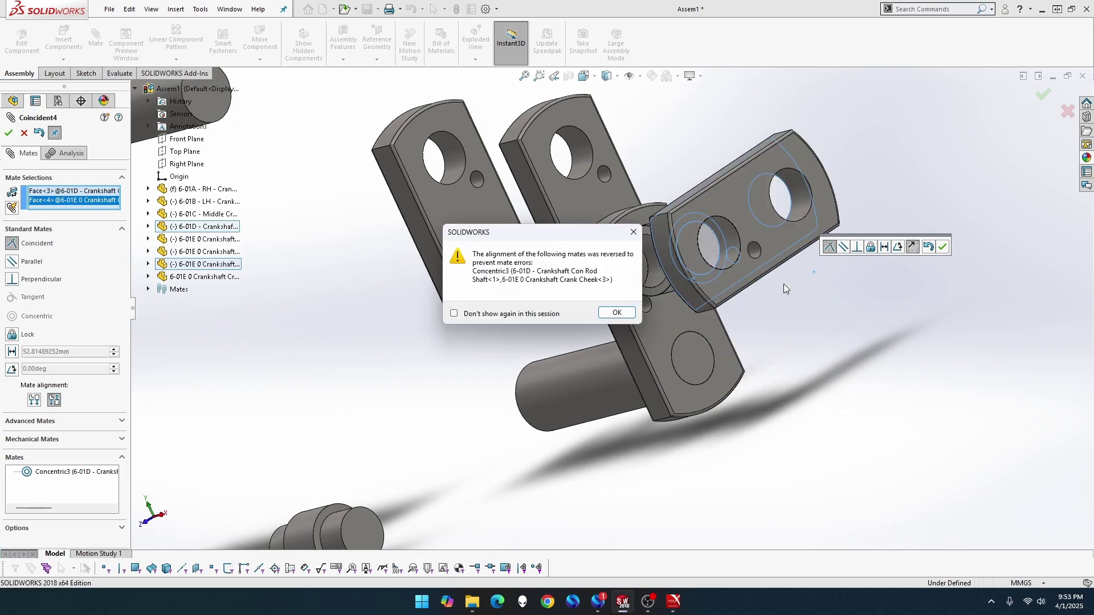
{"action": "left_click", "coordinate": [628, 315]}
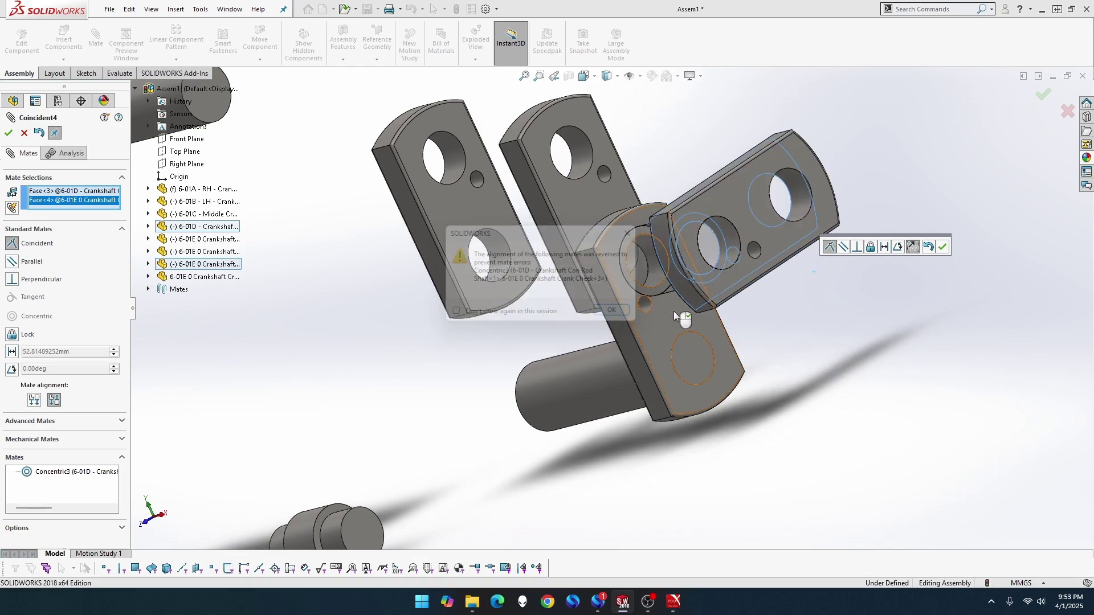
{"action": "left_click", "coordinate": [944, 247]}
Mate the long side faces of the first and second crank cheeks coincident so the cheeks line up, and finish mating
{"action": "middle_click_drag", "start_coordinate": [839, 337], "coordinate": [881, 345]}
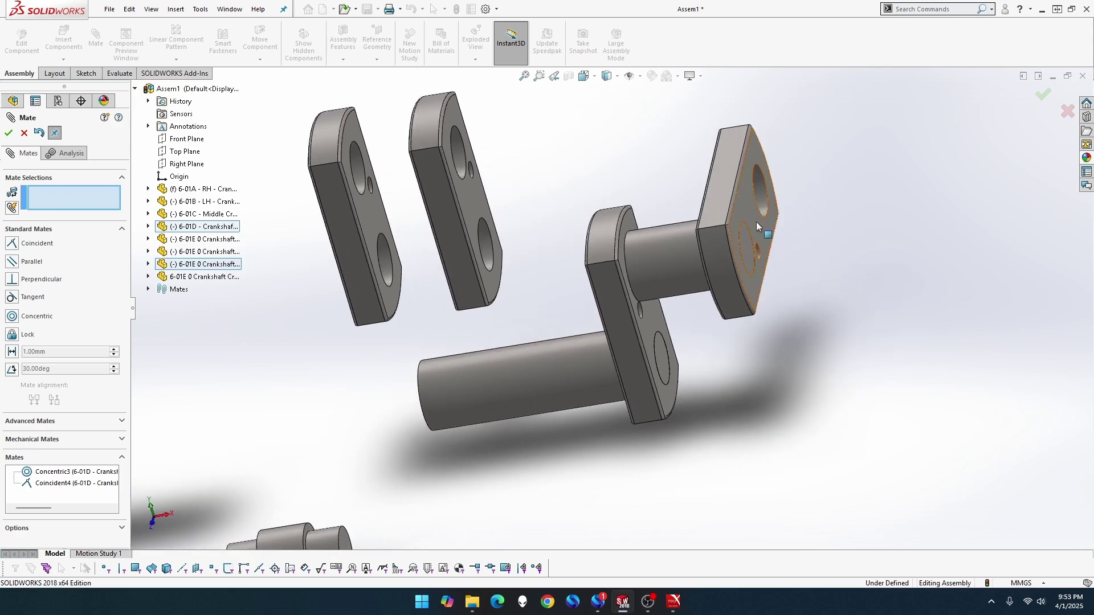
{"action": "left_click", "coordinate": [626, 347]}
{"action": "middle_click_drag", "start_coordinate": [626, 347], "coordinate": [709, 275]}
{"action": "left_click", "coordinate": [711, 283]}
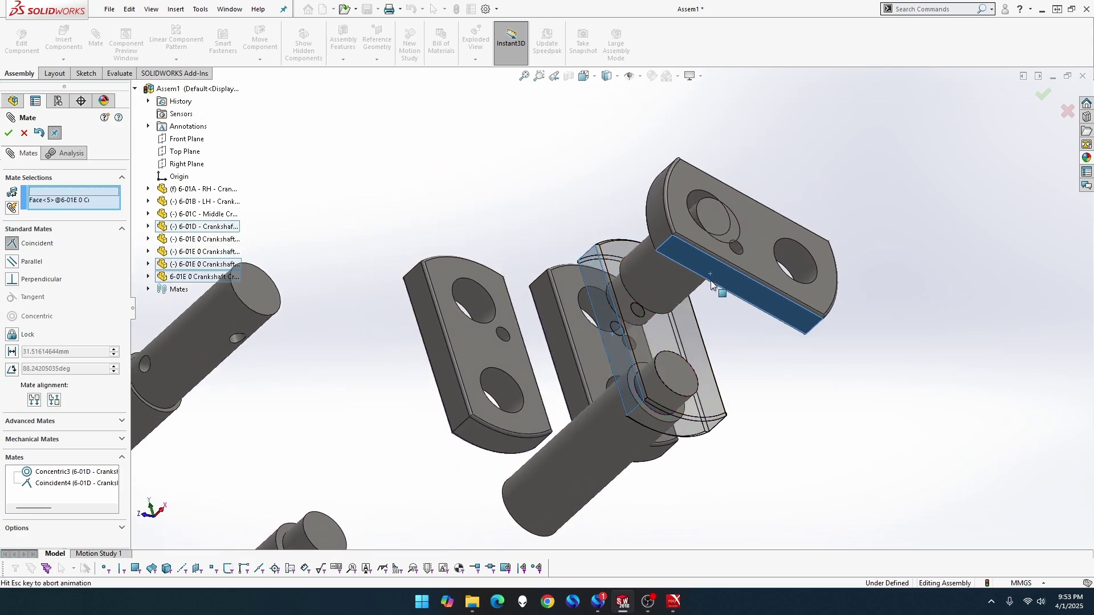
{"action": "left_click", "coordinate": [843, 283]}
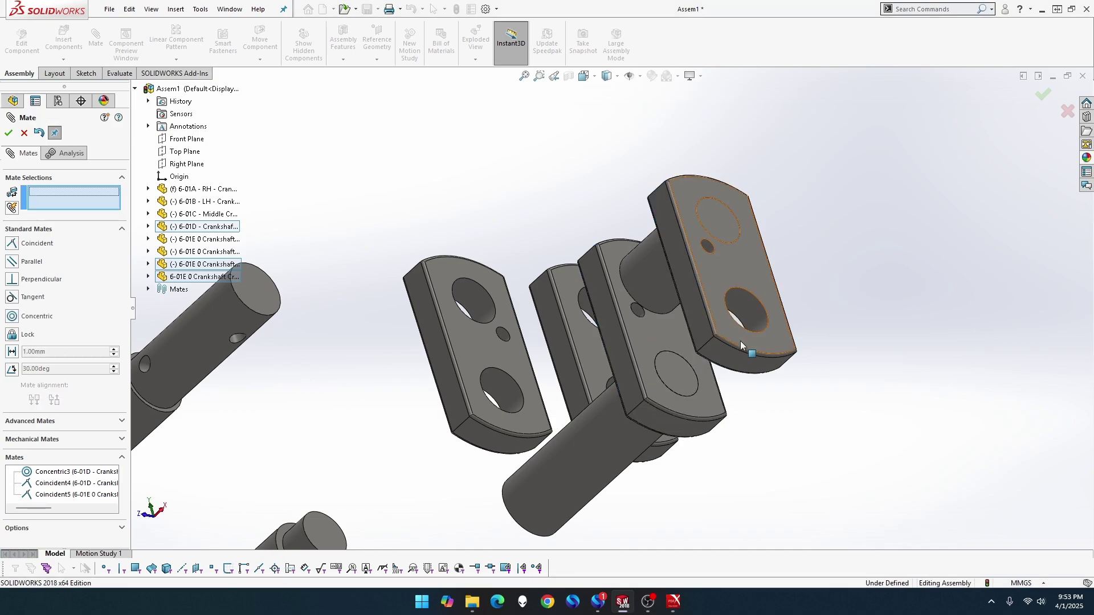
{"action": "middle_click_drag", "start_coordinate": [741, 340], "coordinate": [831, 399]}
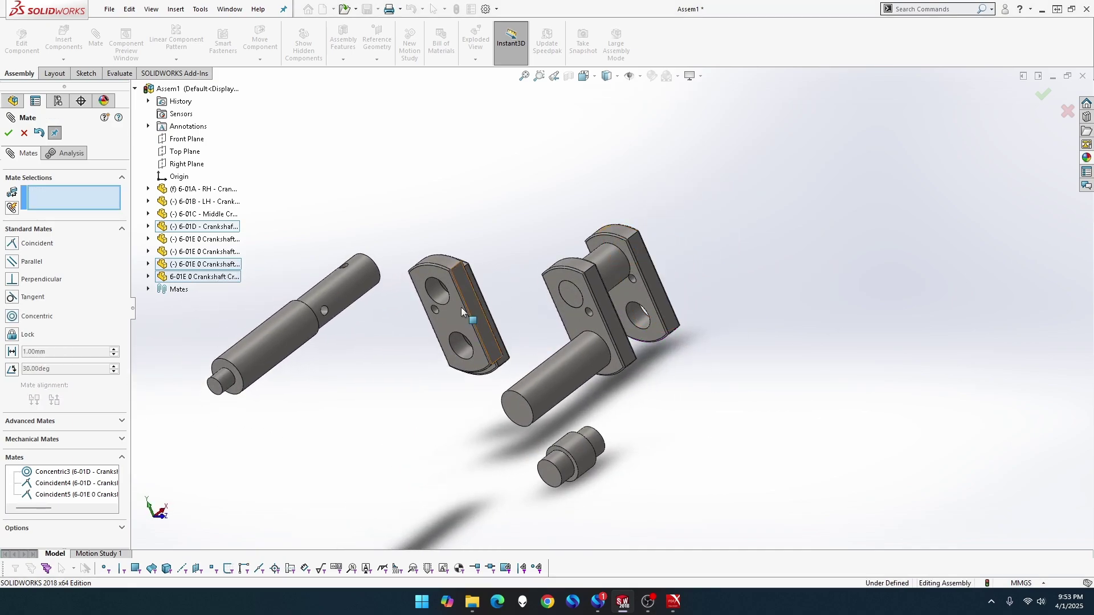
{"action": "left_click", "coordinate": [8, 134]}
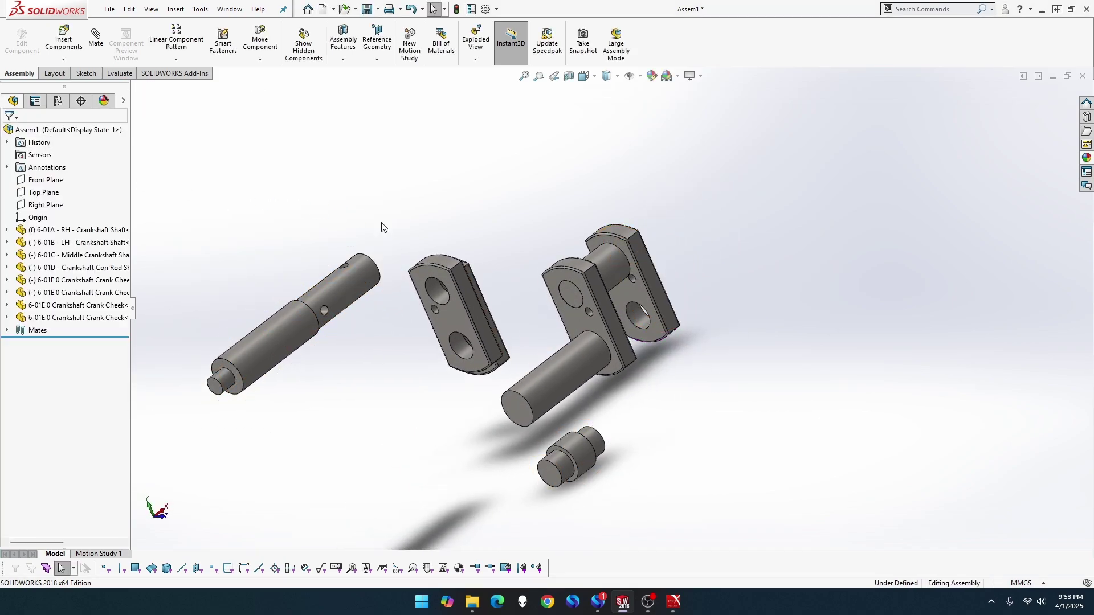
Move the 6-01C Middle Crankshaft Shaft and a third crank cheek into the empty space beyond the second mated cheek
{"action": "left_click", "coordinate": [588, 463]}
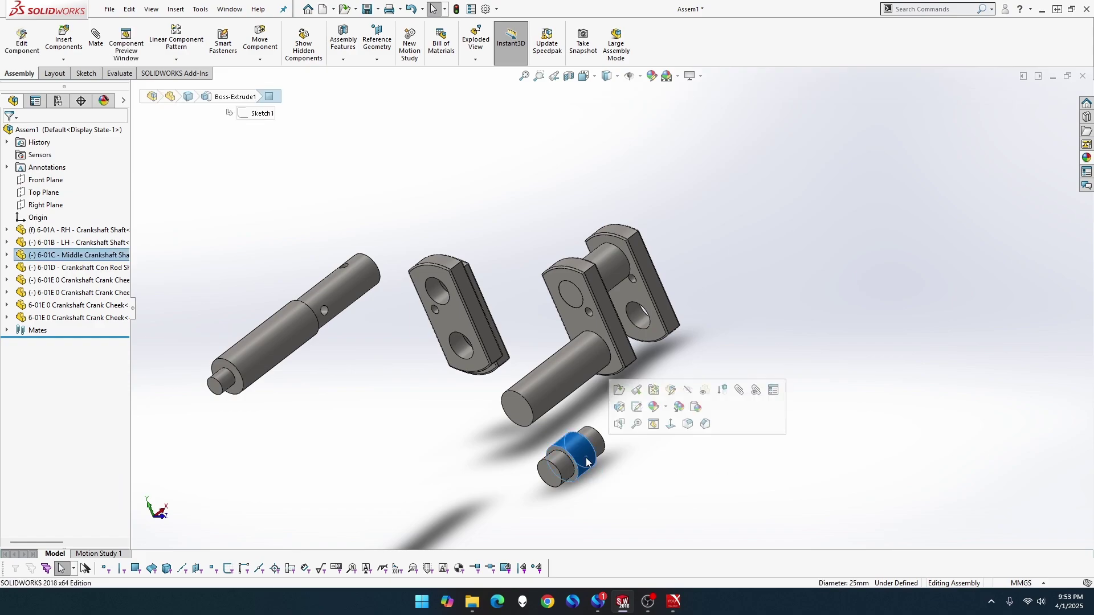
{"action": "left_click_drag", "start_coordinate": [588, 463], "coordinate": [730, 267]}
{"action": "left_click_drag", "start_coordinate": [449, 319], "coordinate": [781, 200]}
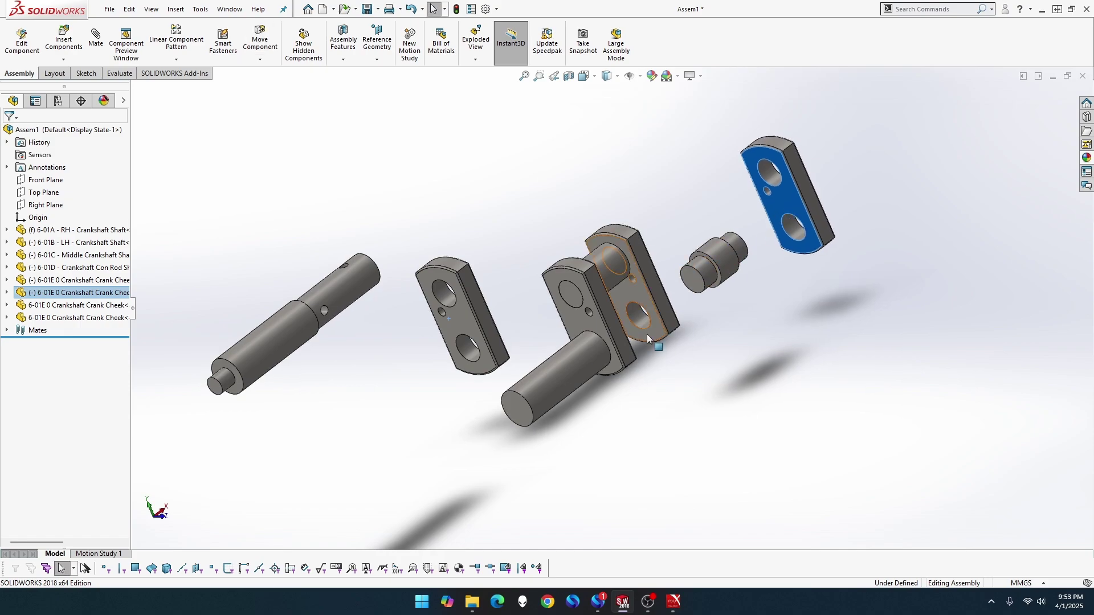
{"action": "scroll", "coordinate": [682, 331], "scroll_direction": "up", "scroll_amount": 1}
{"action": "scroll", "coordinate": [729, 276], "scroll_direction": "down", "scroll_amount": 5}
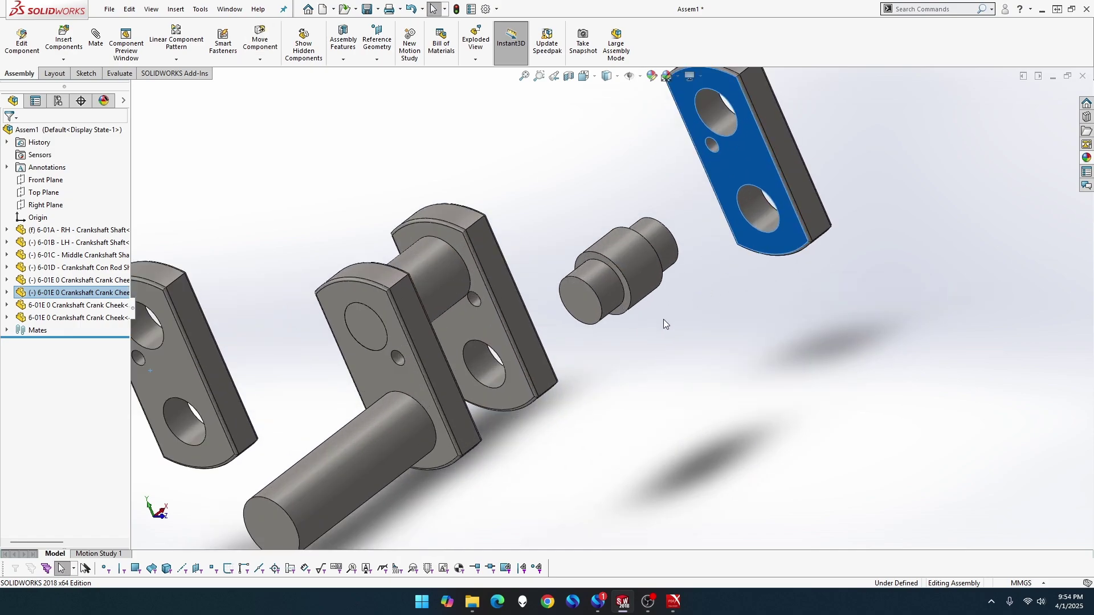
{"action": "left_click", "coordinate": [534, 295]}
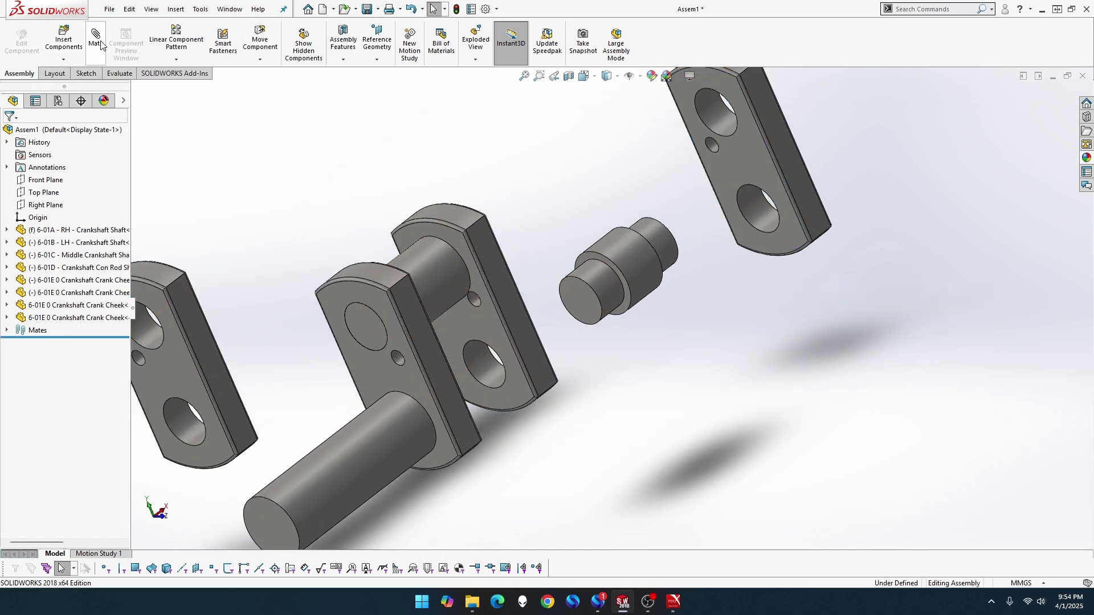
Mate the middle shaft's reduced end concentric with the second cheek's lower hole and its shoulder coincident with that cheek's outer face
{"action": "left_click", "coordinate": [604, 279]}
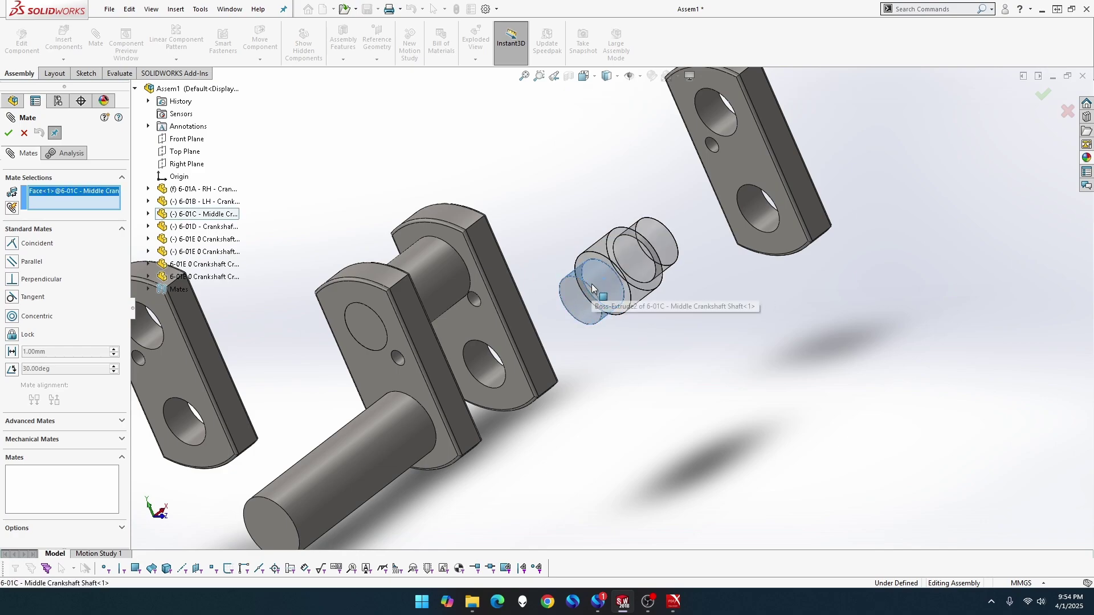
{"action": "left_click", "coordinate": [473, 366]}
{"action": "left_click", "coordinate": [461, 384]}
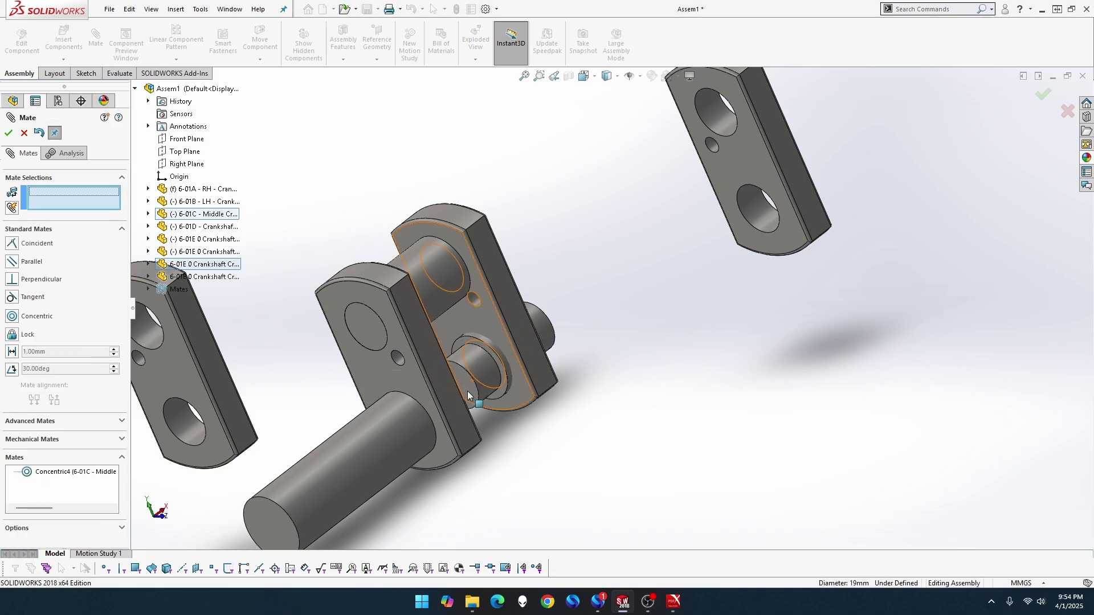
{"action": "left_click", "coordinate": [501, 397]}
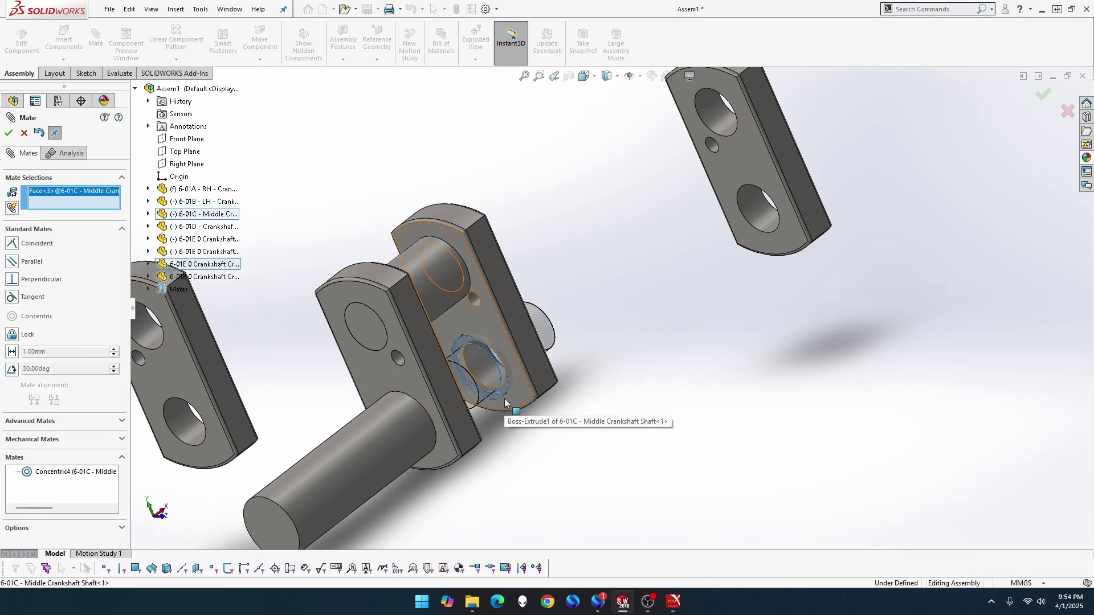
{"action": "middle_click_drag", "start_coordinate": [504, 398], "coordinate": [521, 380]}
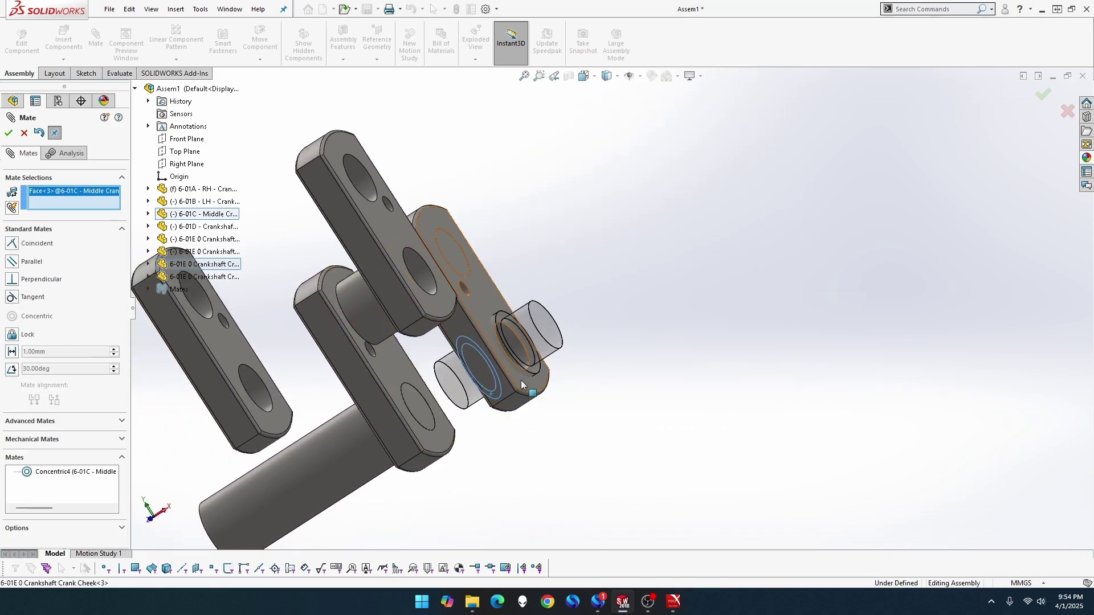
{"action": "left_click", "coordinate": [521, 380]}
{"action": "left_click", "coordinate": [508, 398]}
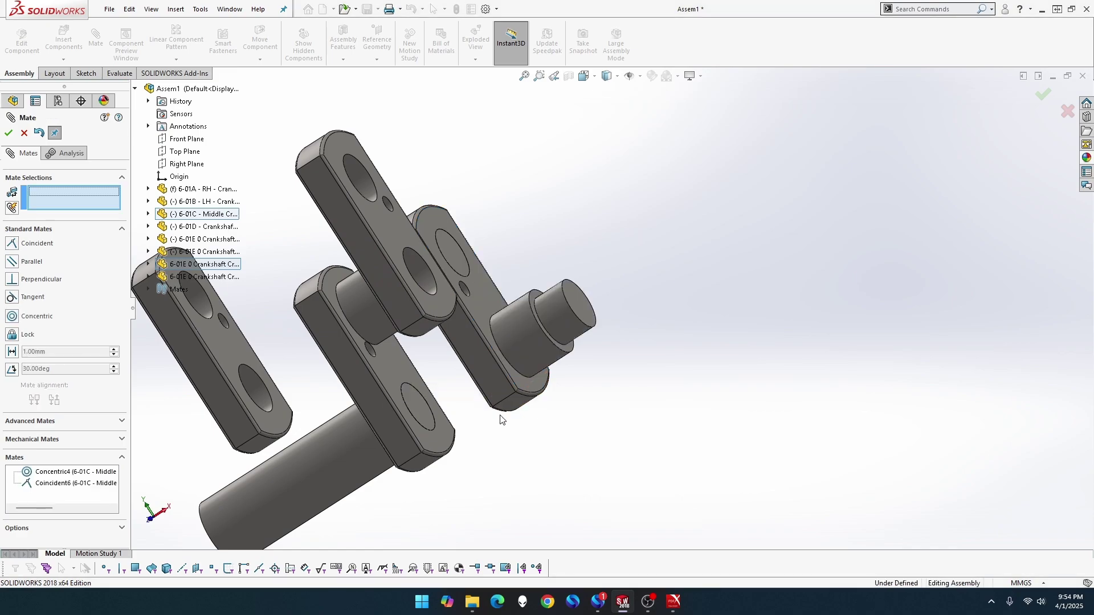
Mate the third cheek's face coincident with the middle shaft's free shoulder in flipped alignment, and its lower hole concentric with the shaft end
{"action": "middle_click_drag", "start_coordinate": [492, 429], "coordinate": [591, 356]}
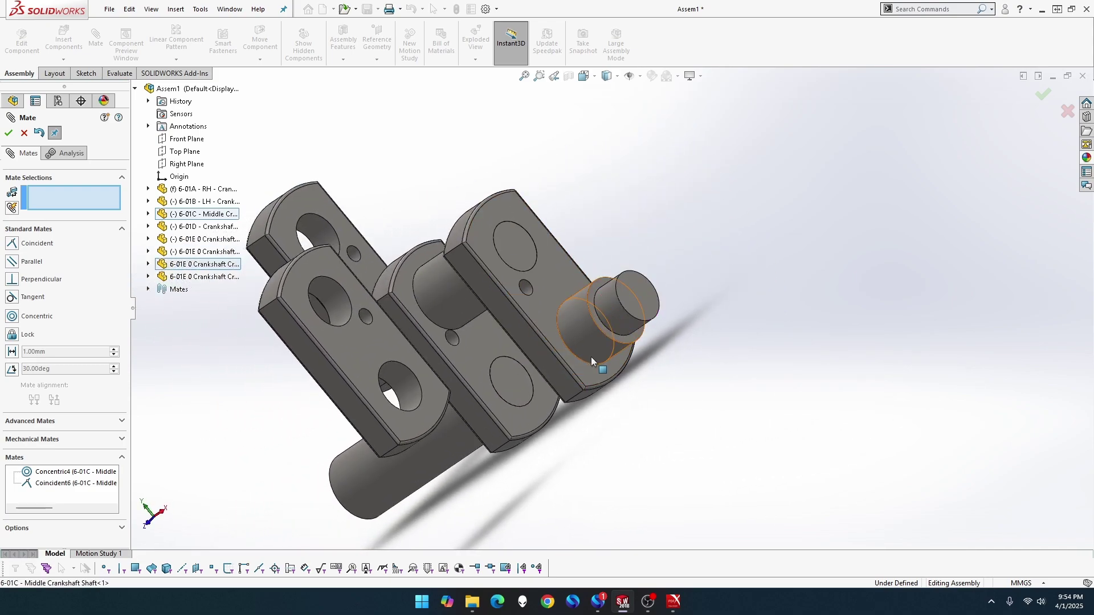
{"action": "left_click", "coordinate": [622, 338]}
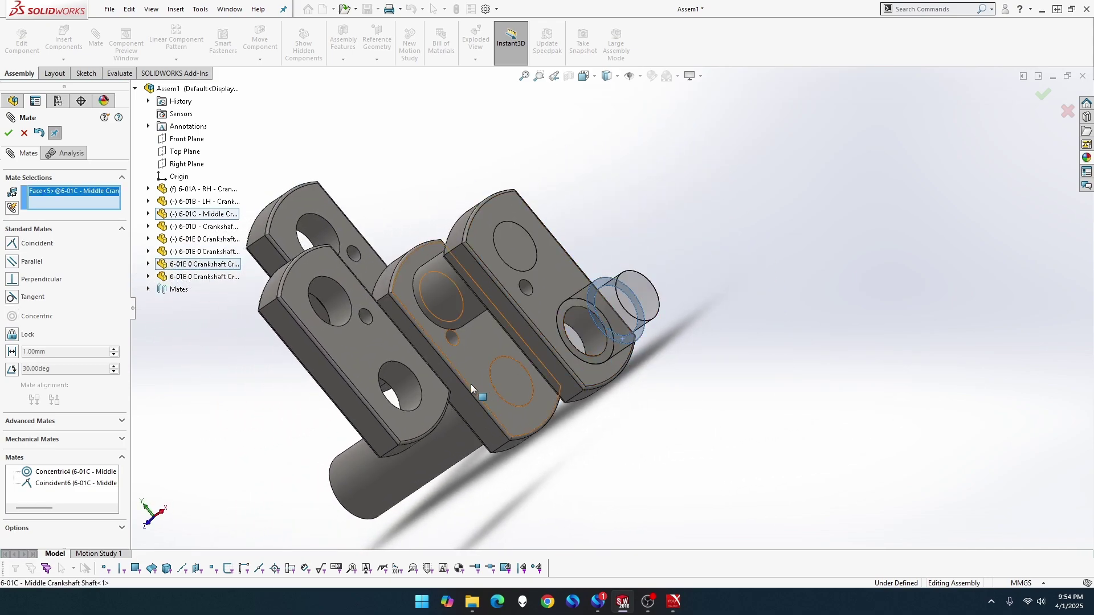
{"action": "left_click", "coordinate": [438, 399]}
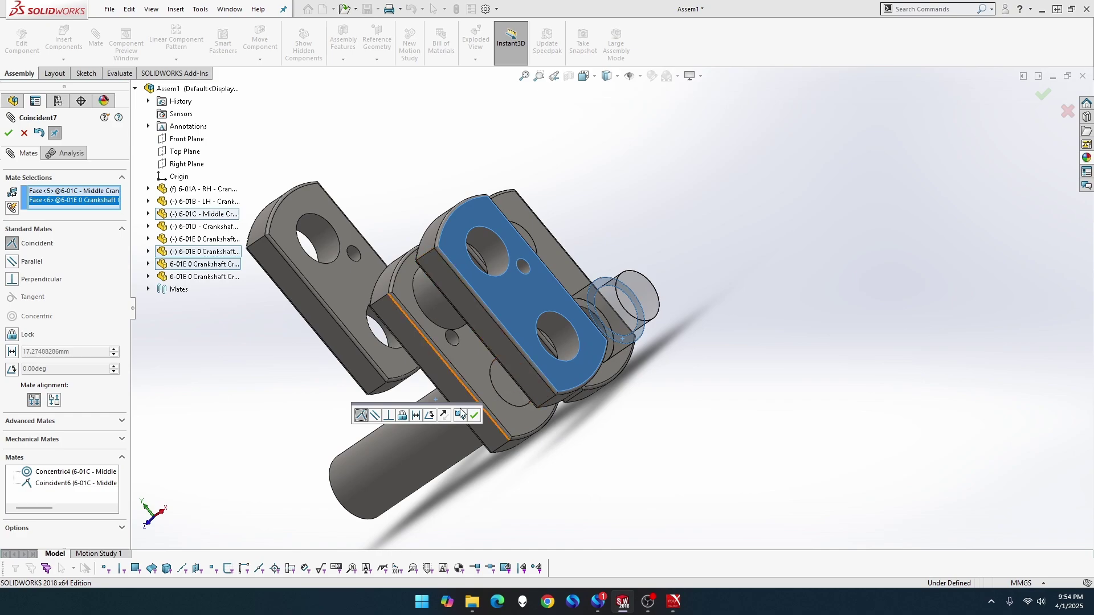
{"action": "left_click", "coordinate": [444, 416]}
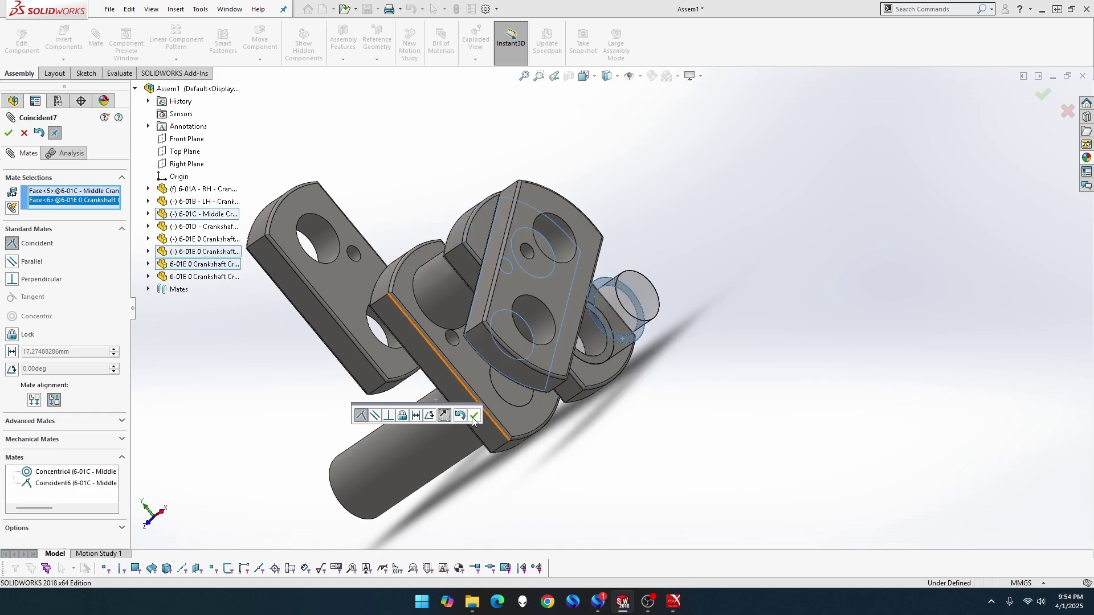
{"action": "left_click", "coordinate": [475, 417]}
{"action": "left_click", "coordinate": [618, 328]}
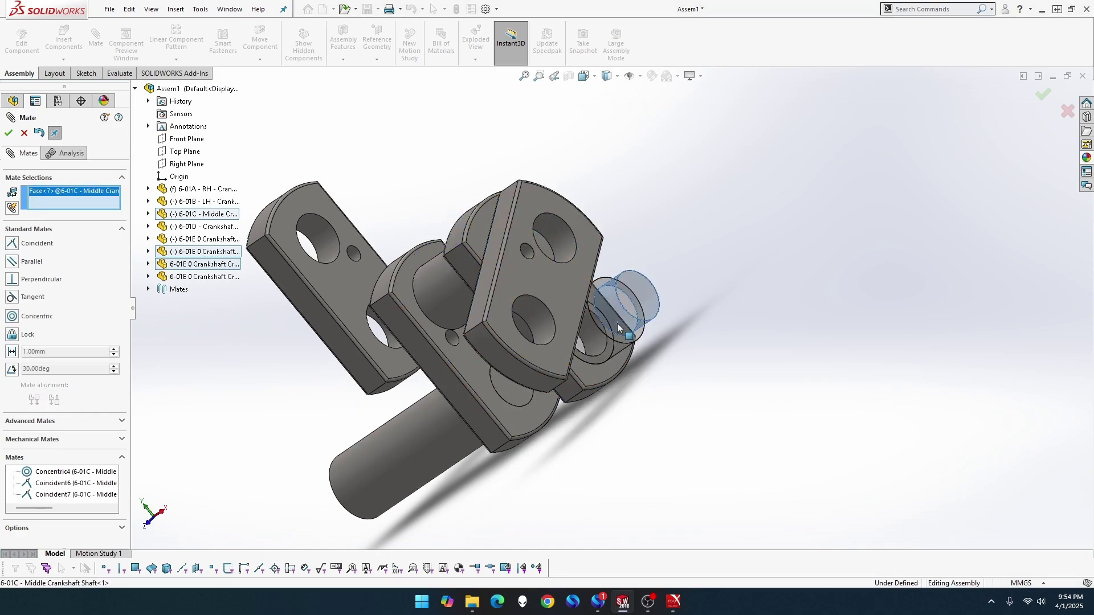
{"action": "left_click", "coordinate": [538, 319]}
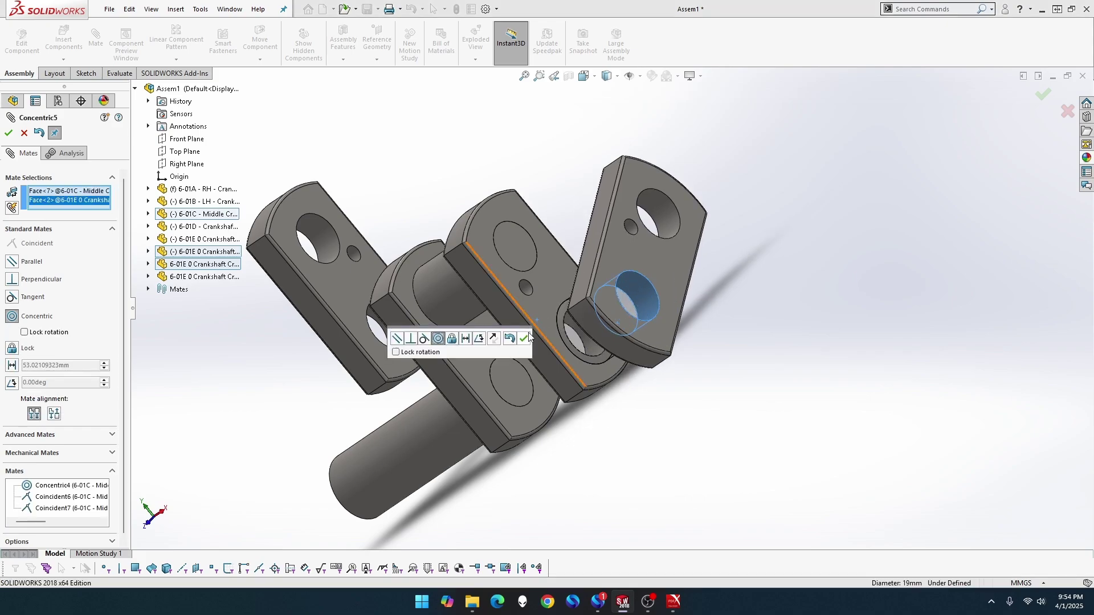
{"action": "left_click", "coordinate": [523, 339]}
Mate the third cheek's long side face coincident with the assembly's Top Plane and finish mating
{"action": "middle_click_drag", "start_coordinate": [498, 401], "coordinate": [572, 378]}
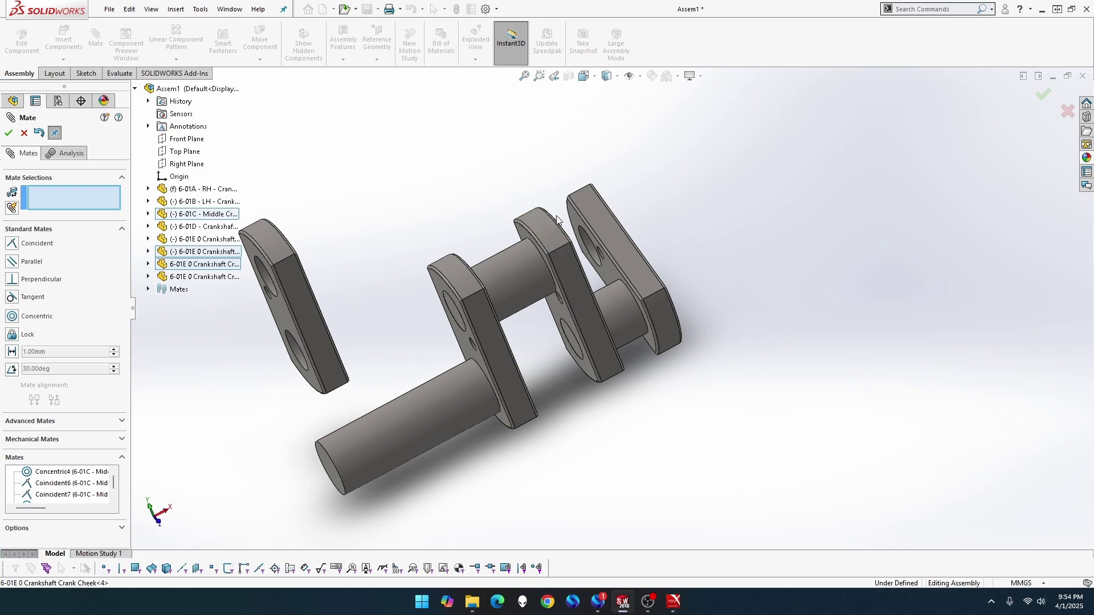
{"action": "left_click", "coordinate": [606, 224]}
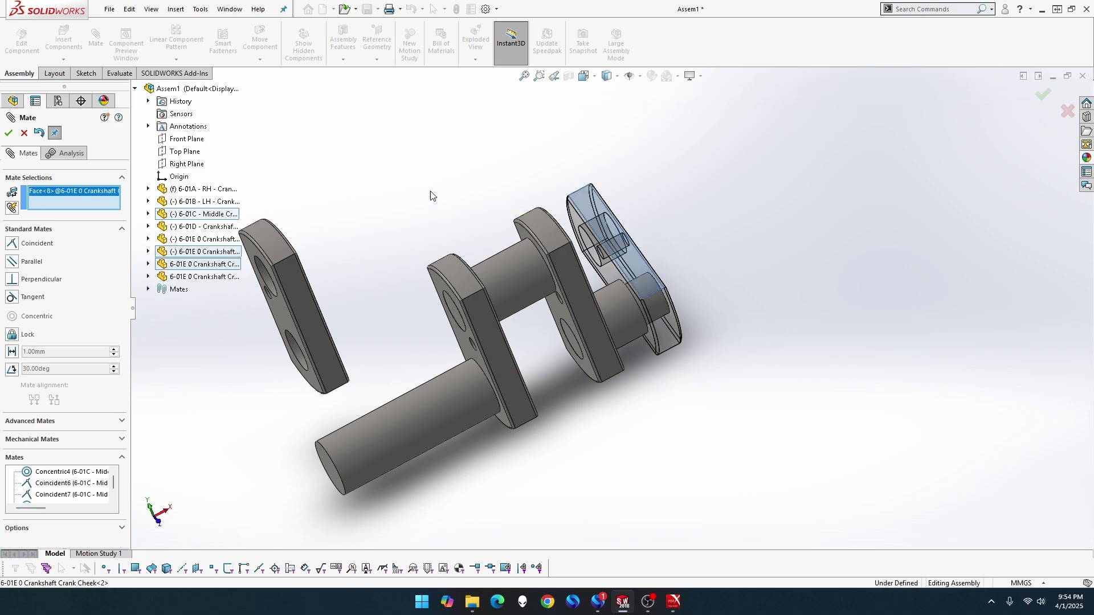
{"action": "left_click", "coordinate": [187, 153]}
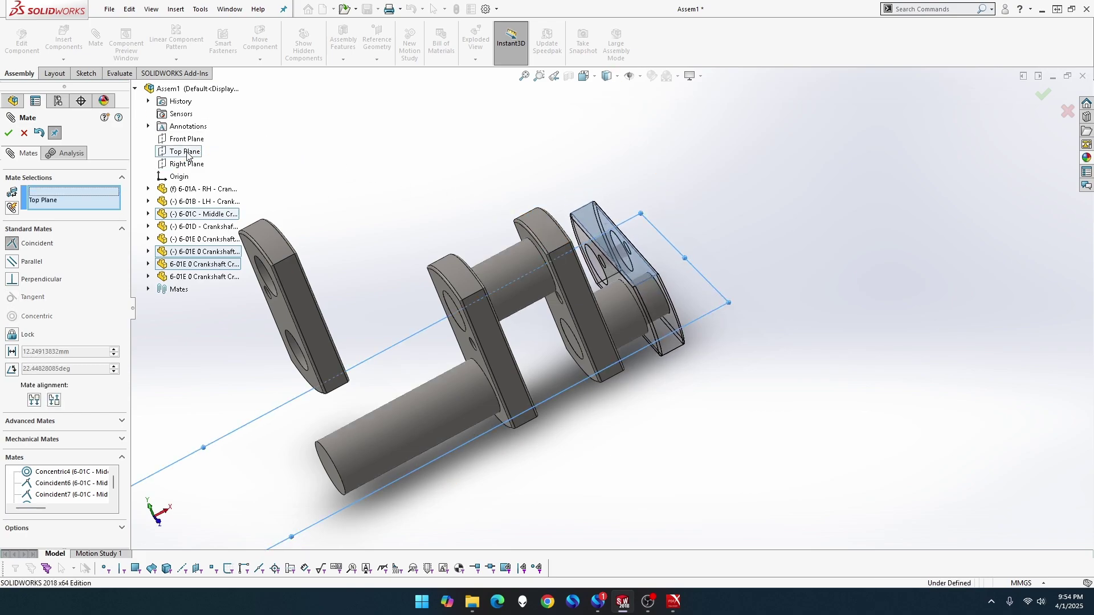
{"action": "left_click", "coordinate": [8, 134]}
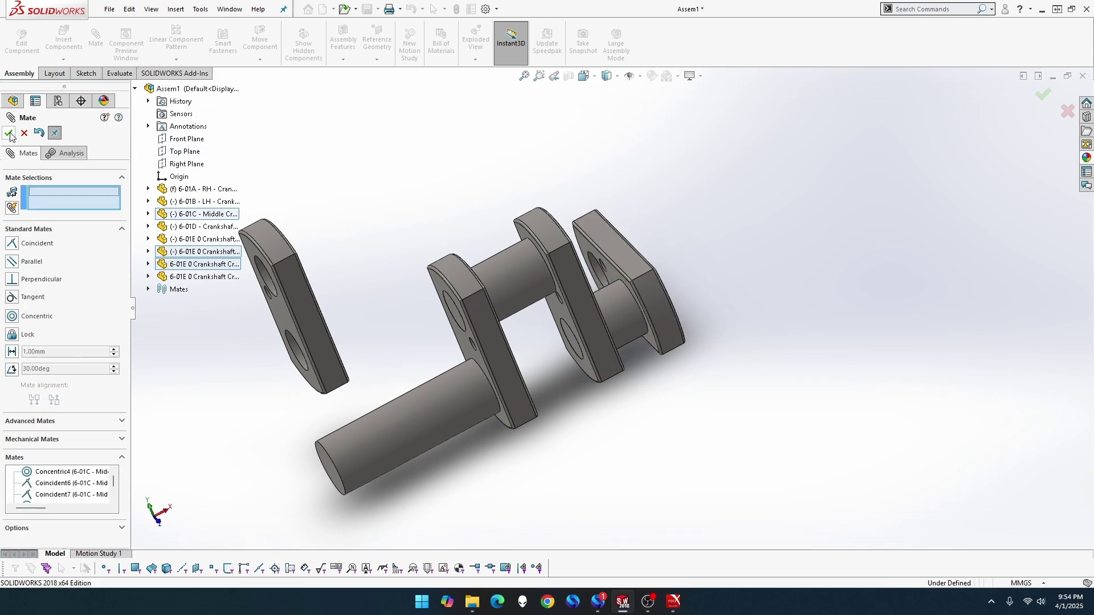
{"action": "left_click", "coordinate": [8, 133]}
Check the 6-01D positions in the drawing and place a copy of the con rod shaft beside the third cheek
{"action": "middle_click_drag", "start_coordinate": [384, 350], "coordinate": [400, 302]}
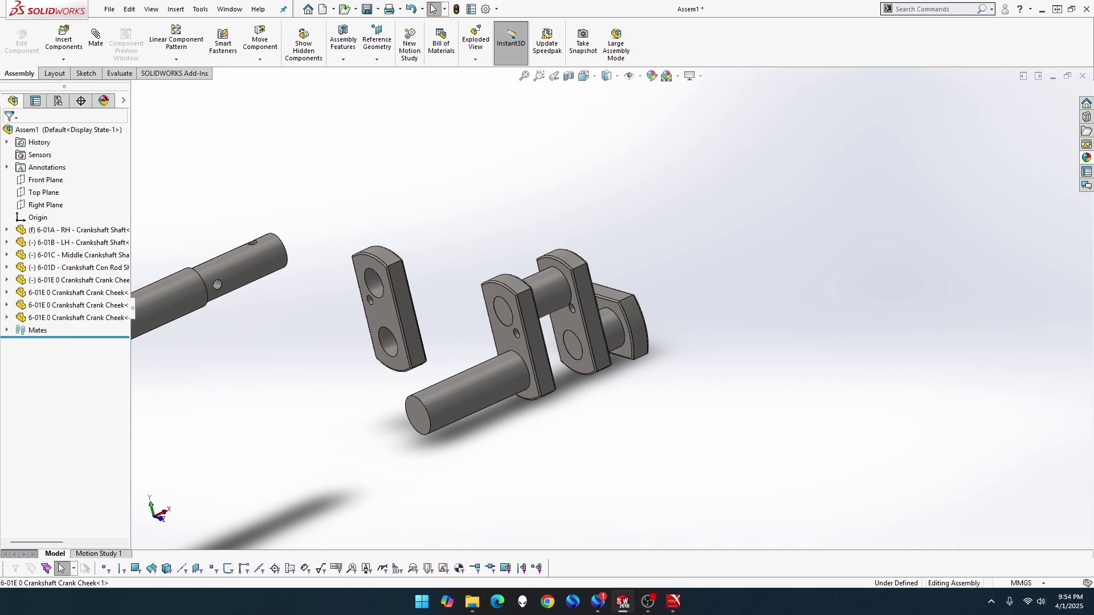
{"action": "mouse_move", "coordinate": [0, 127]}
{"action": "left_mouse_down"}
{"action": "mouse_move", "coordinate": [267, 165]}
{"action": "mouse_move", "coordinate": [288, 147]}
{"action": "mouse_move", "coordinate": [188, 138]}
{"action": "left_mouse_up"}
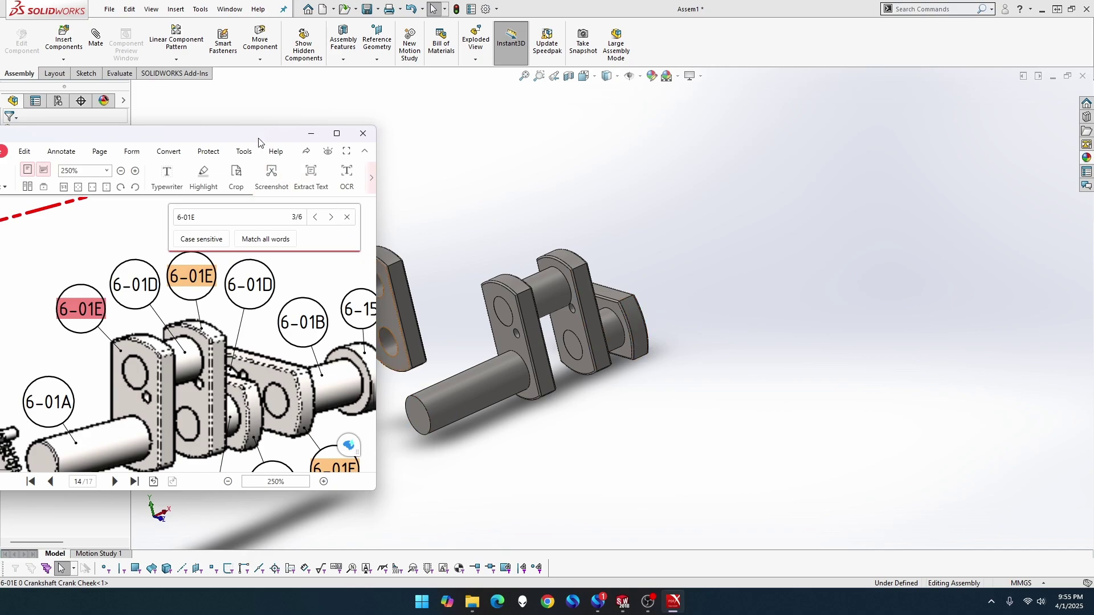
{"action": "left_click_drag", "start_coordinate": [259, 136], "coordinate": [0, 148]}
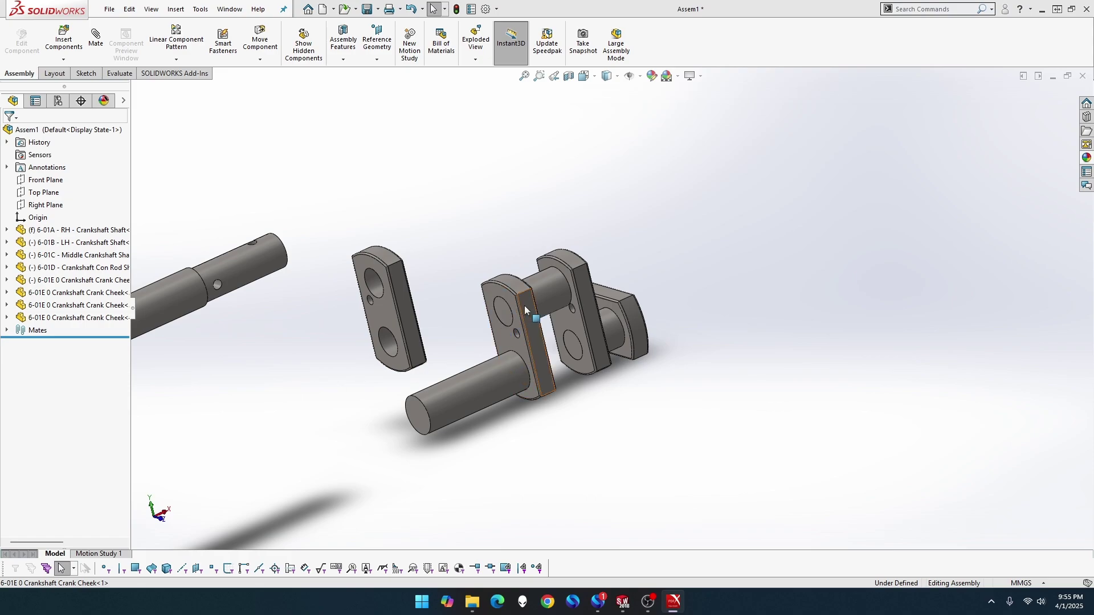
{"action": "left_click", "coordinate": [554, 297]}
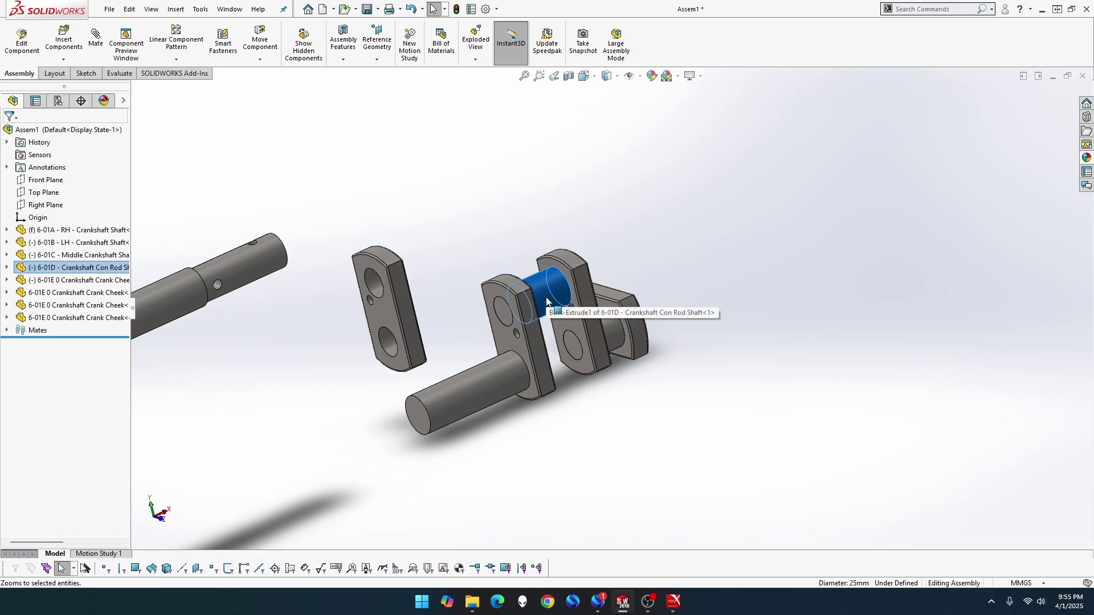
{"action": "left_click_drag", "start_coordinate": [548, 293], "coordinate": [649, 241], "text": "ctrl"}
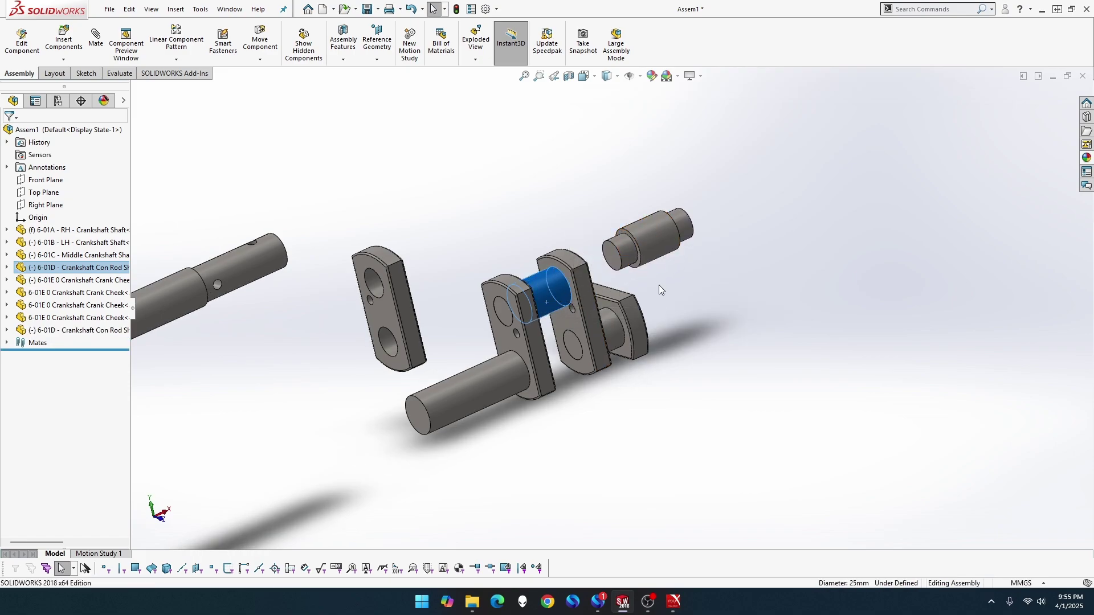
{"action": "left_click", "coordinate": [675, 327]}
{"action": "middle_click_drag", "start_coordinate": [676, 327], "coordinate": [606, 409]}
{"action": "scroll", "coordinate": [607, 409], "scroll_direction": "down", "scroll_amount": 5}
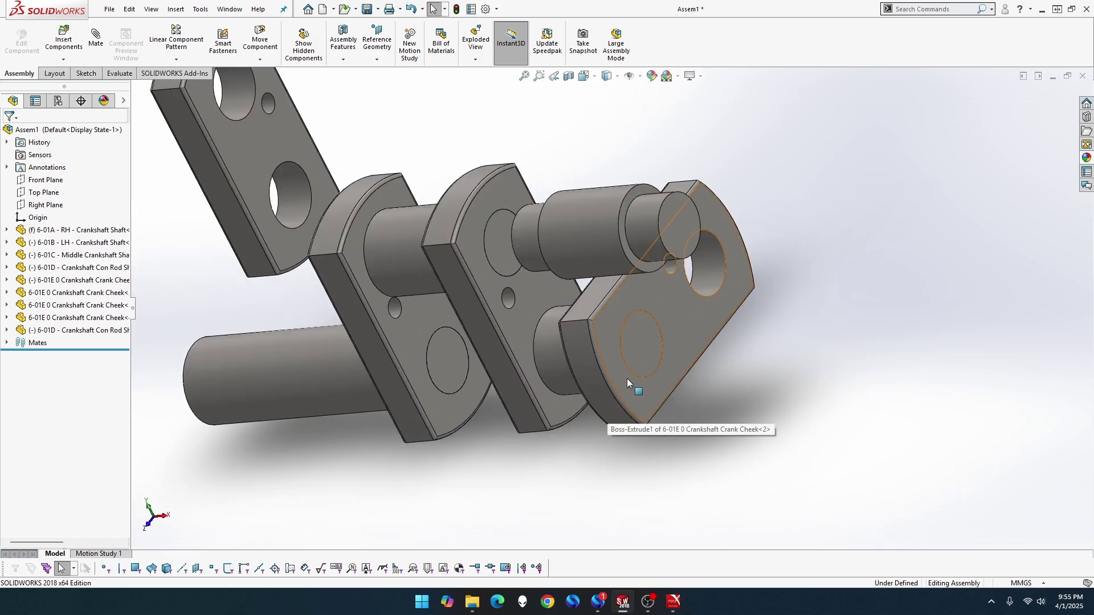
Move the second con rod shaft clear of the third cheek and mate its near reduced end concentric with that cheek's upper hole
{"action": "left_click_drag", "start_coordinate": [580, 214], "coordinate": [764, 196]}
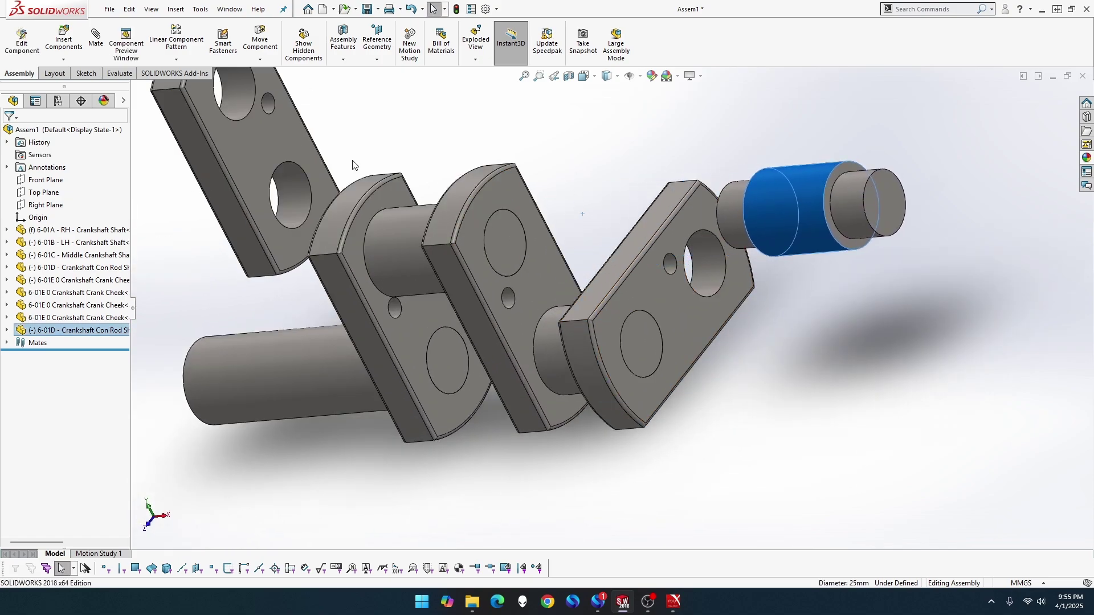
{"action": "left_click", "coordinate": [63, 40]}
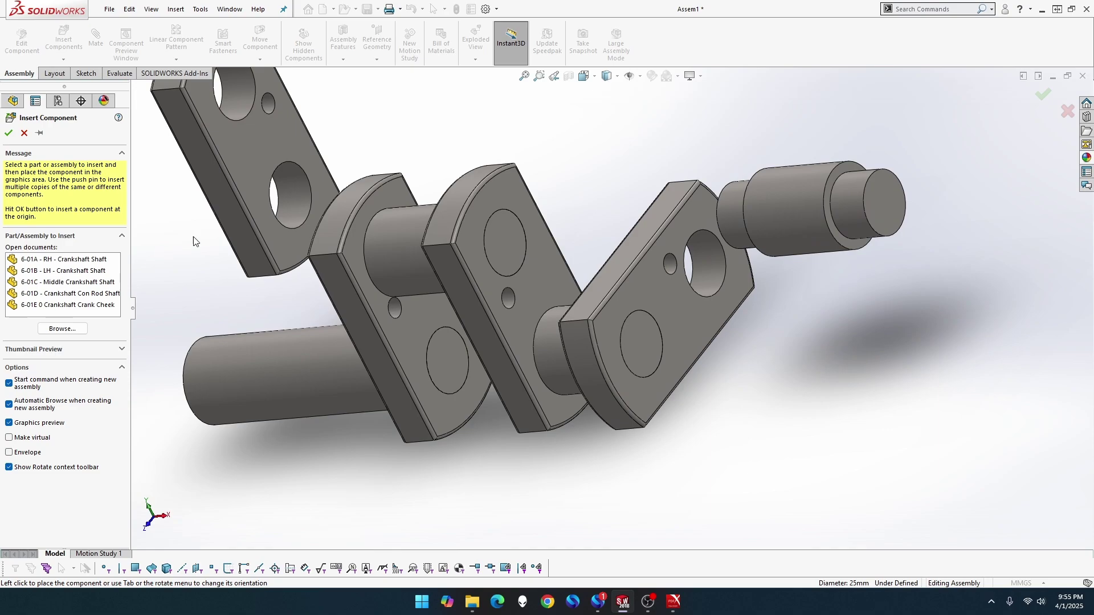
{"action": "left_click", "coordinate": [23, 134]}
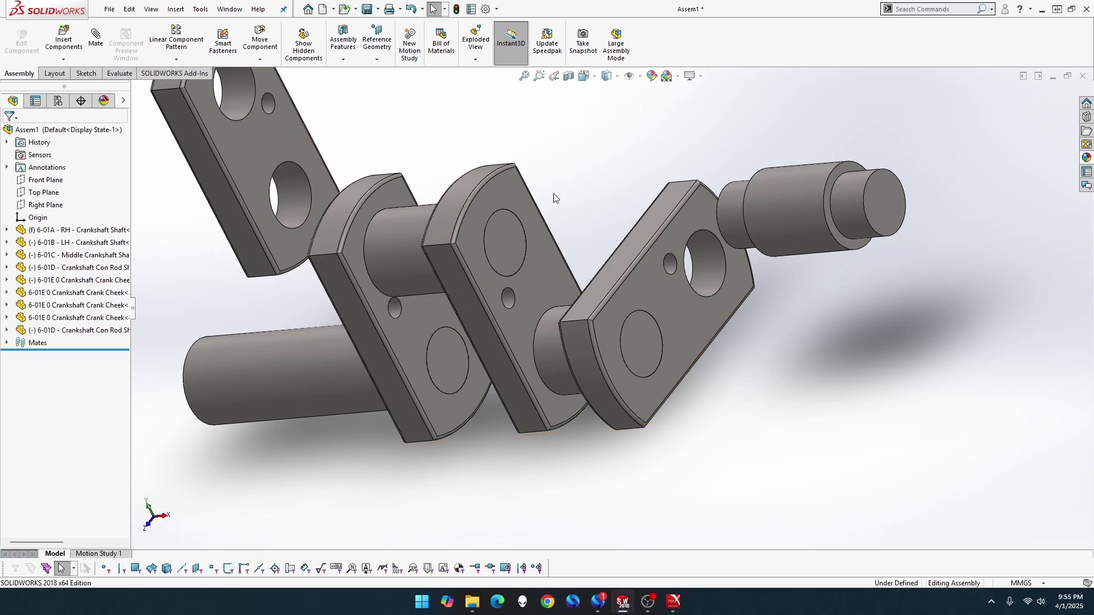
{"action": "left_click", "coordinate": [97, 41]}
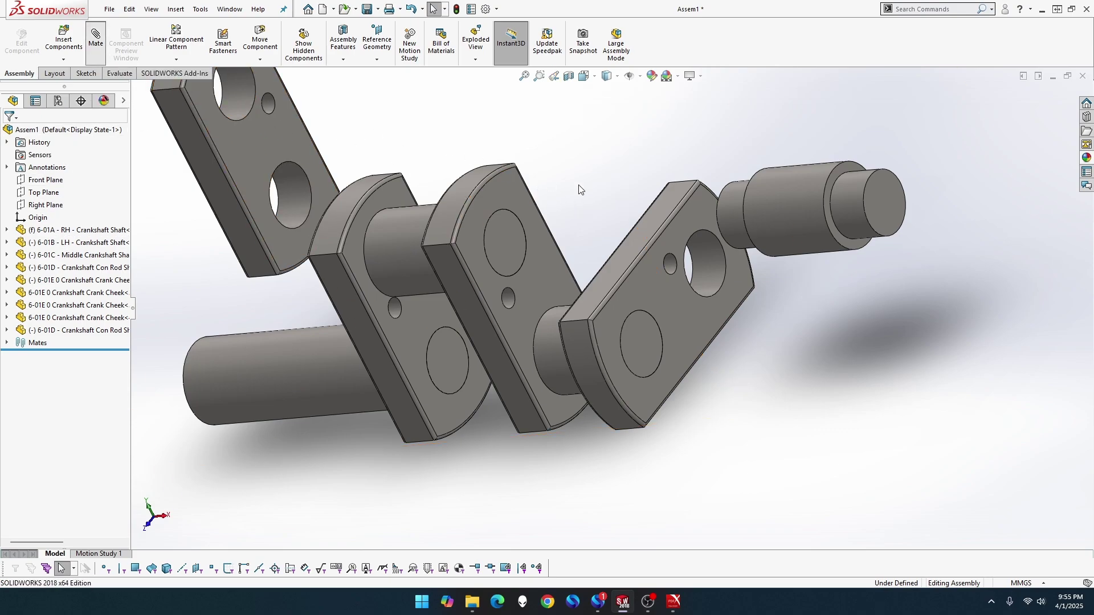
{"action": "left_click", "coordinate": [709, 268]}
{"action": "left_click", "coordinate": [731, 227]}
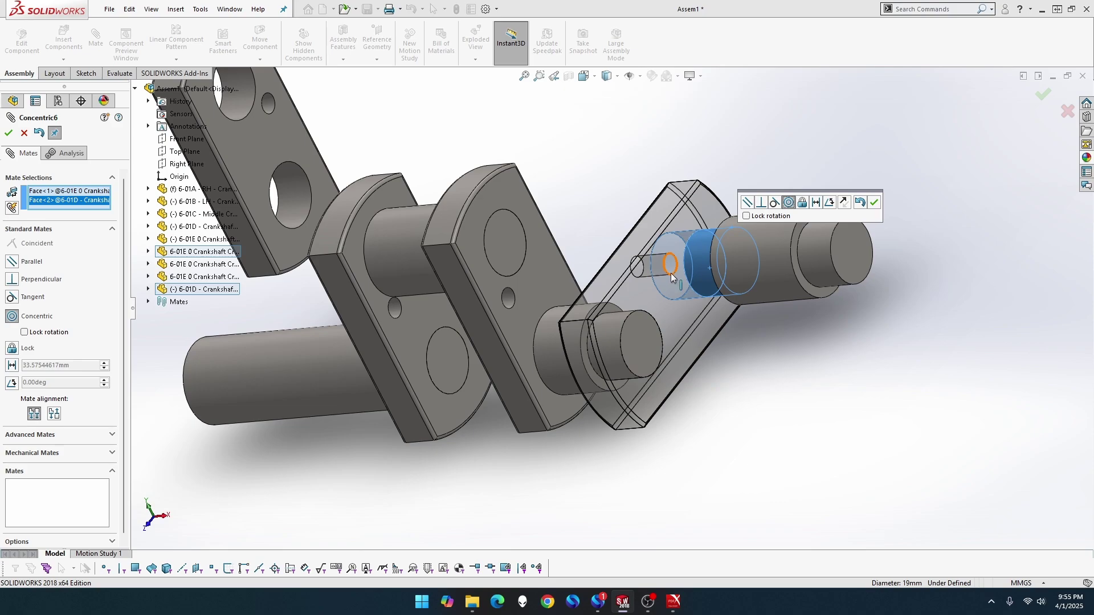
{"action": "left_click", "coordinate": [875, 205]}
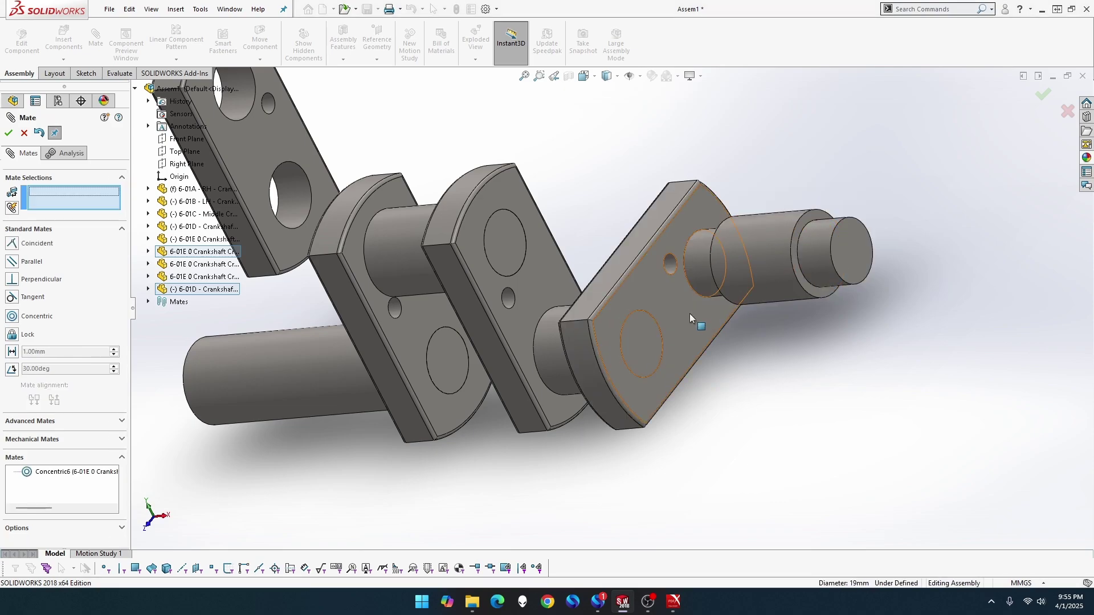
Mate the third cheek's outer face coincident with the near shoulder of the second con rod shaft
{"action": "left_click", "coordinate": [654, 309]}
{"action": "middle_click_drag", "start_coordinate": [654, 309], "coordinate": [710, 300]}
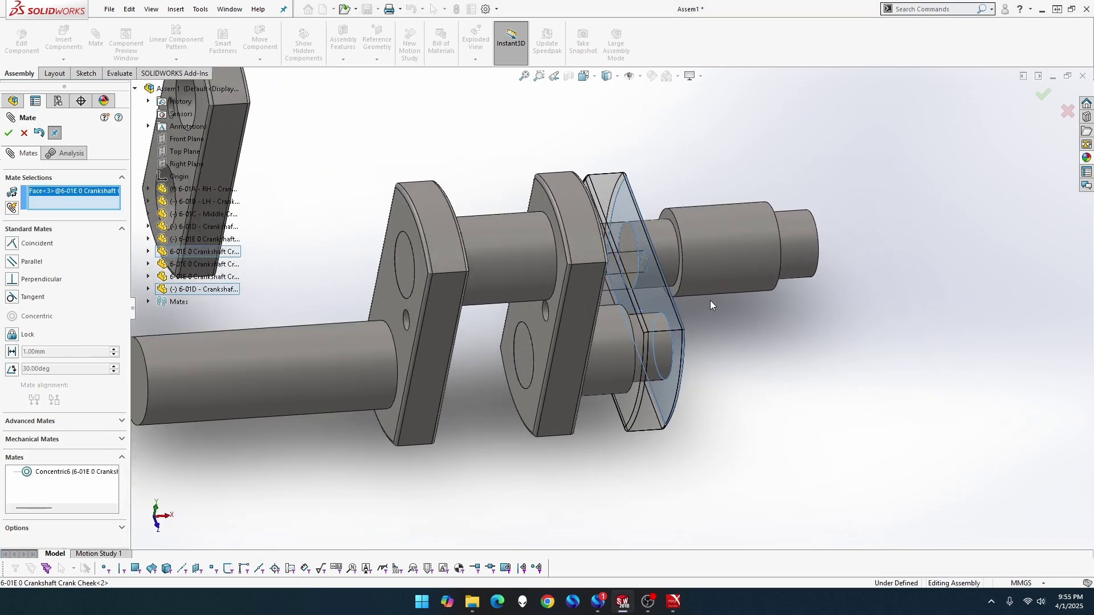
{"action": "left_click", "coordinate": [676, 287]}
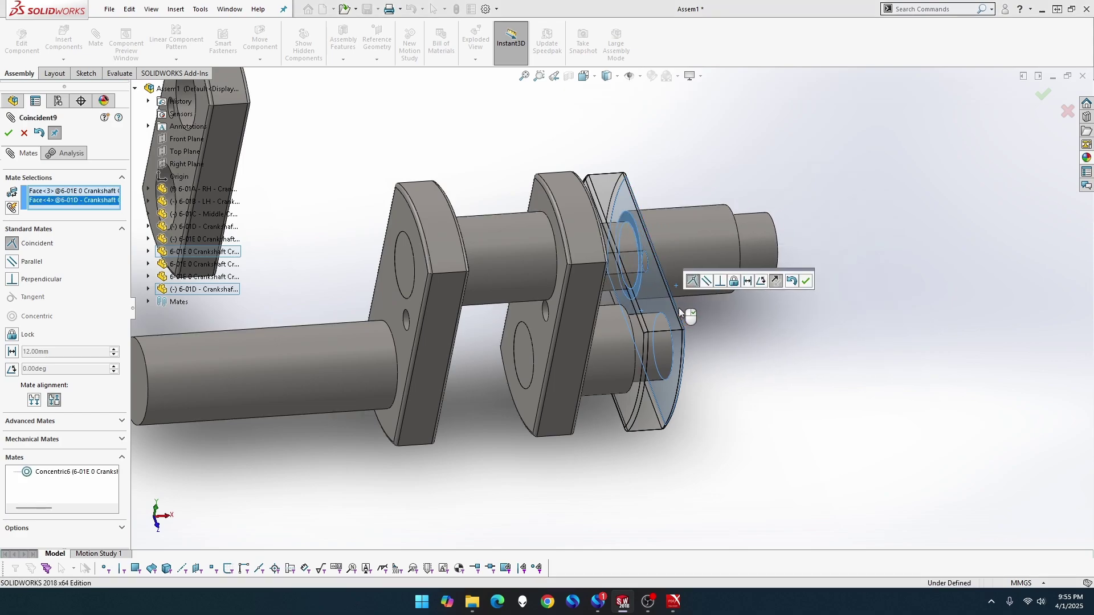
{"action": "scroll", "coordinate": [699, 310], "scroll_direction": "up", "scroll_amount": 3}
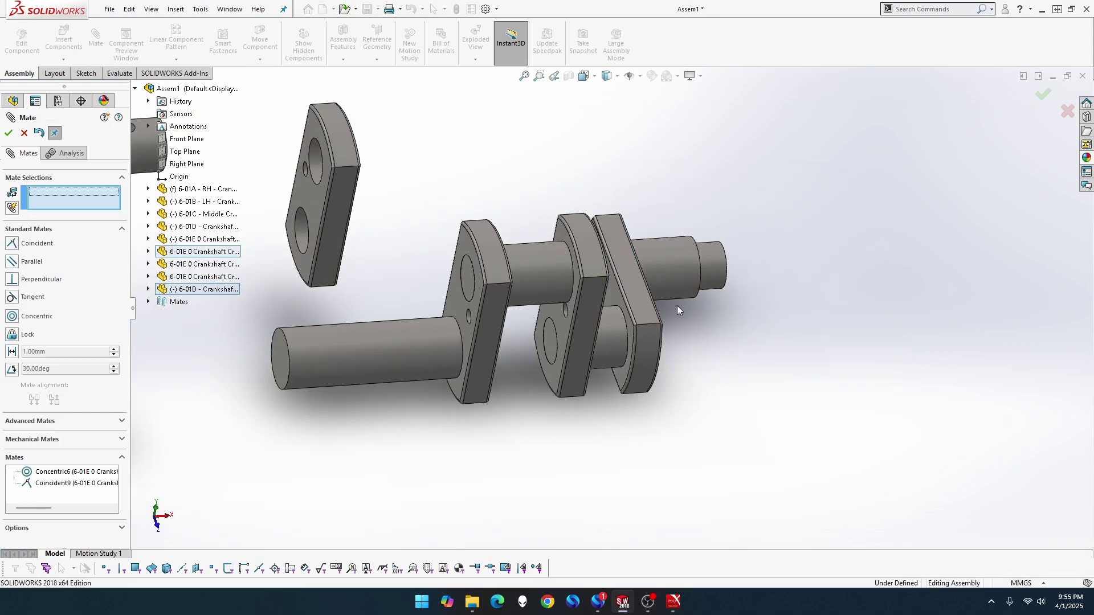
Mate the loose fourth cheek's long side face coincident with the third cheek's long side face, with the alignment flipped
{"action": "scroll", "coordinate": [604, 299], "scroll_direction": "up", "scroll_amount": 2}
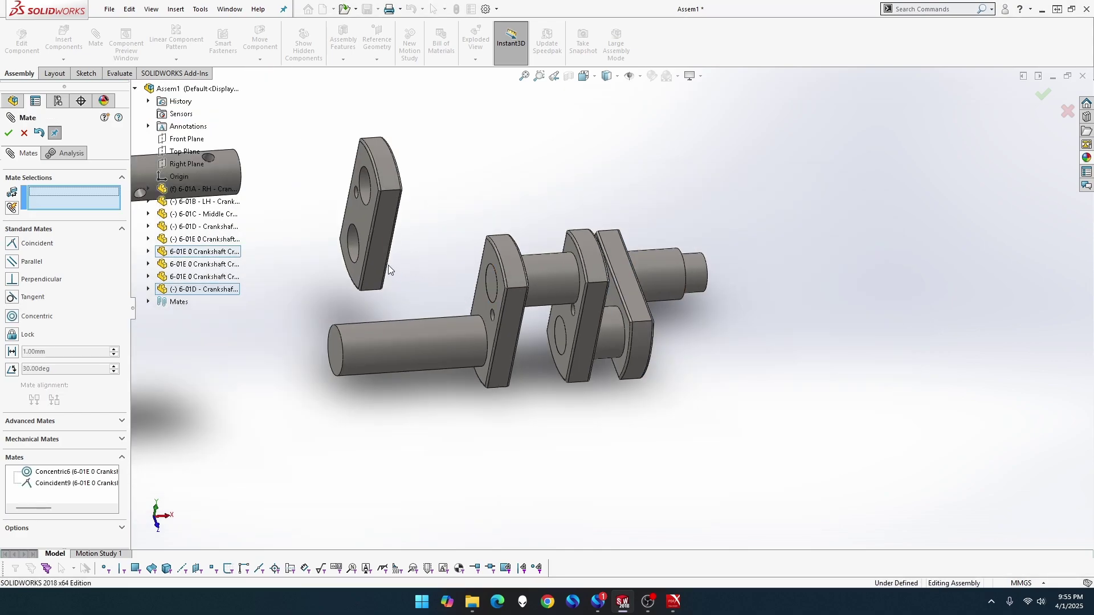
{"action": "left_click", "coordinate": [377, 254]}
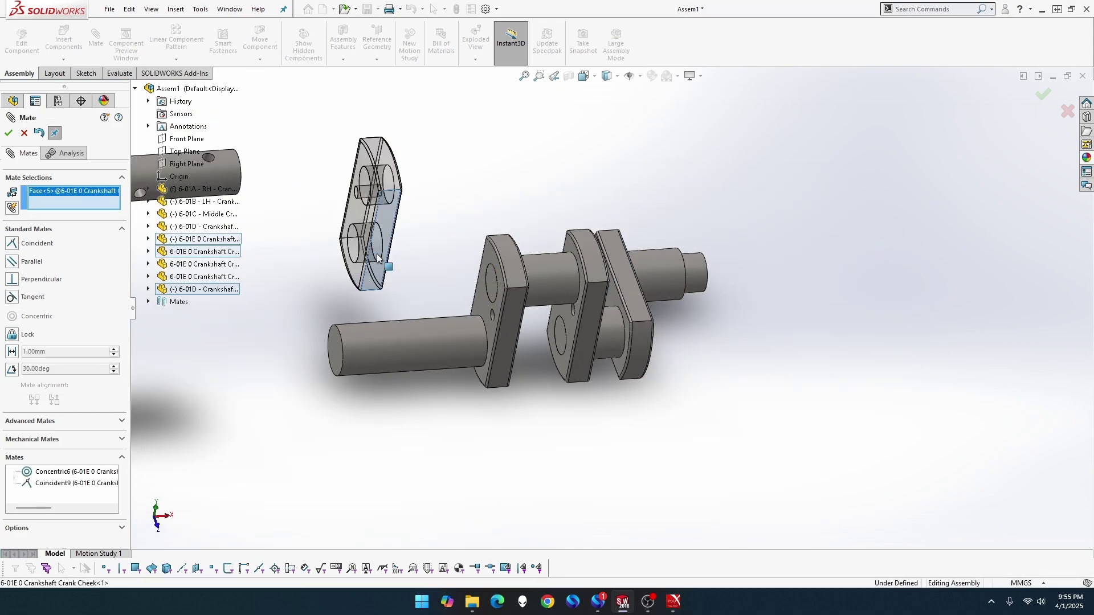
{"action": "left_click", "coordinate": [631, 283]}
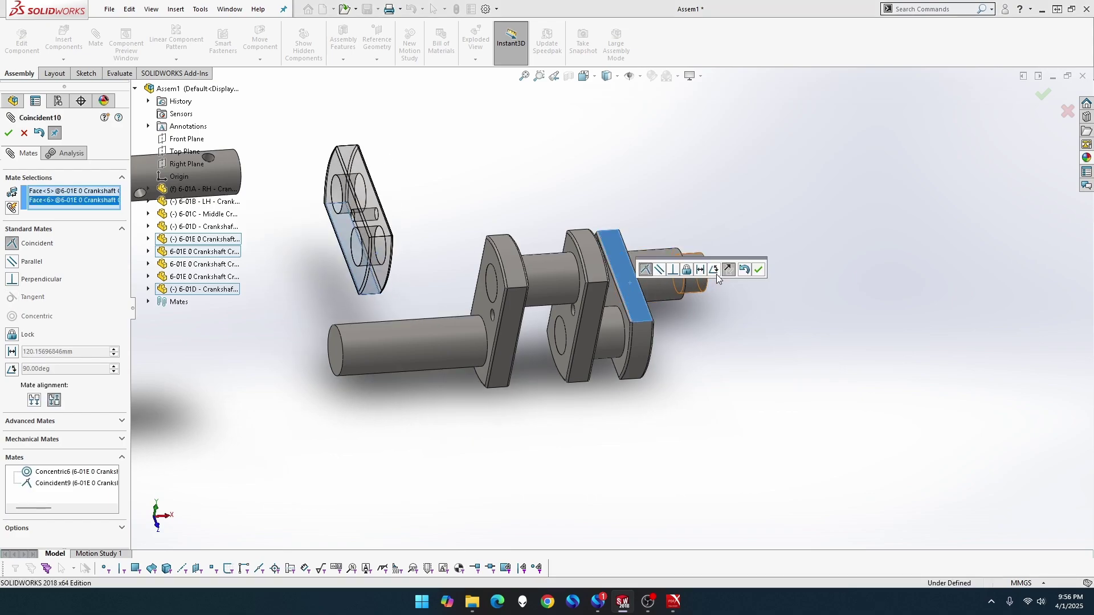
{"action": "left_click", "coordinate": [730, 271]}
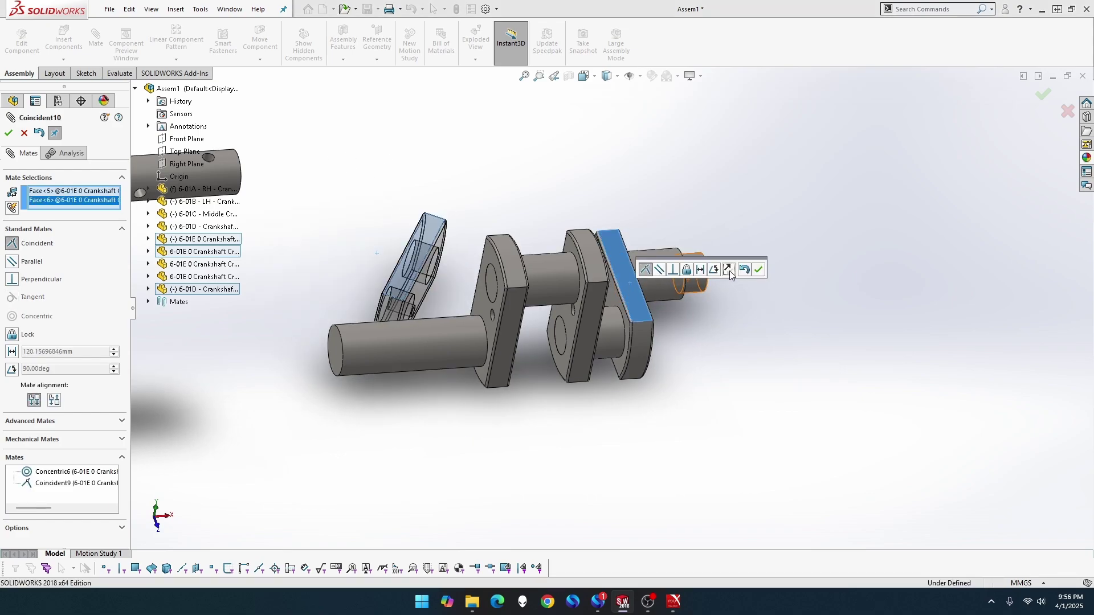
{"action": "left_click", "coordinate": [758, 270]}
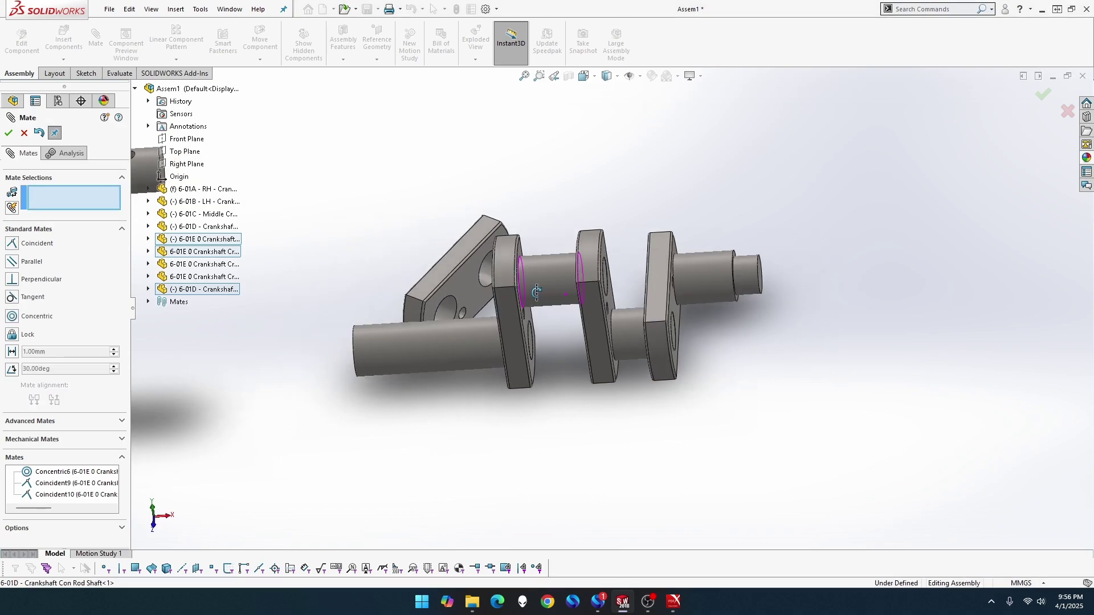
Mate the fourth cheek's hole concentric with the free reduced end of the second con rod shaft, with the alignment flipped
{"action": "left_click", "coordinate": [445, 312]}
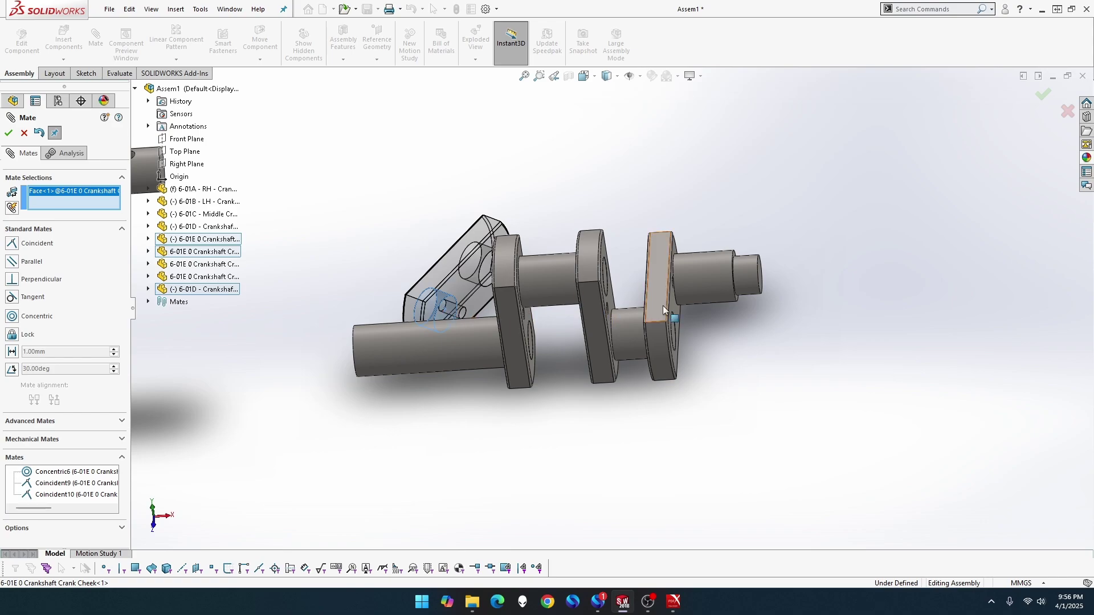
{"action": "left_click", "coordinate": [751, 290]}
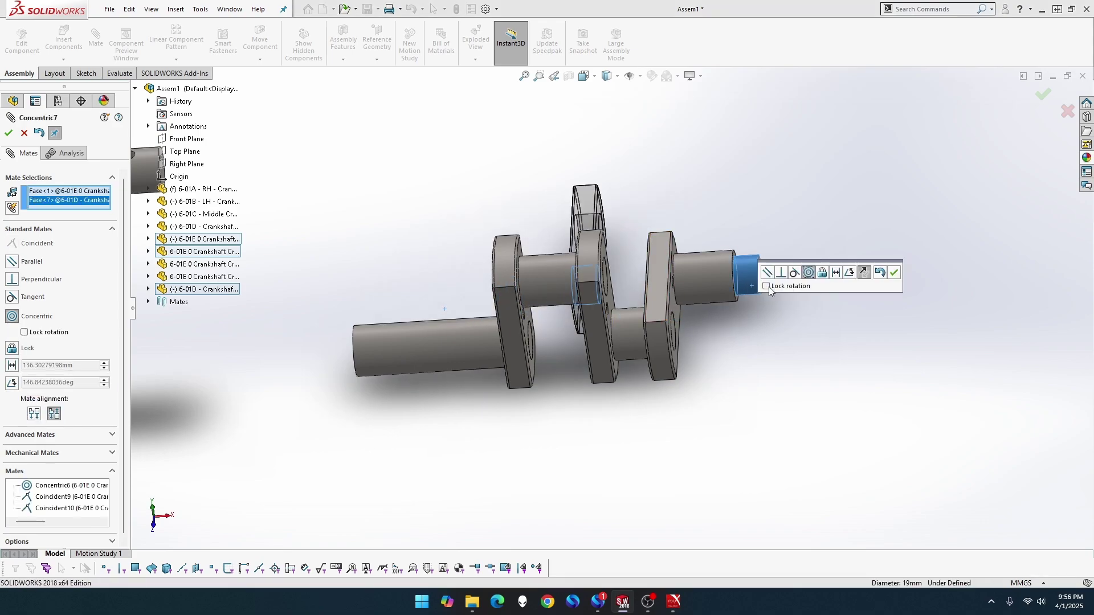
{"action": "left_click", "coordinate": [864, 273]}
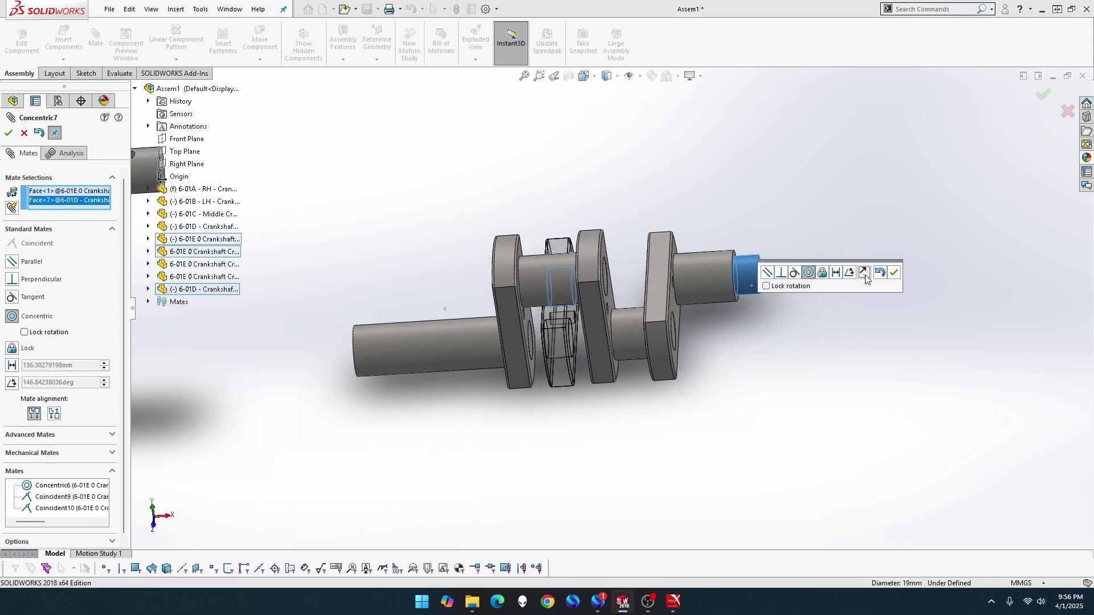
{"action": "left_click", "coordinate": [894, 274]}
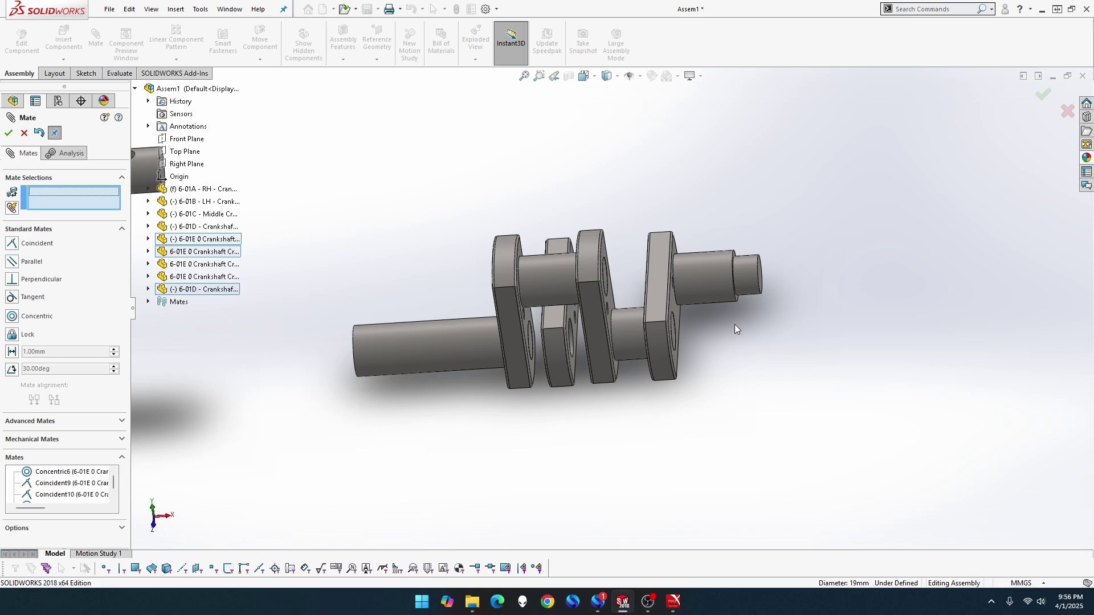
Mate the fourth cheek's inner face coincident with the free shoulder of the second con rod shaft and finish mating
{"action": "middle_click_drag", "start_coordinate": [734, 324], "coordinate": [664, 326]}
{"action": "scroll", "coordinate": [741, 262], "scroll_direction": "down", "scroll_amount": 5}
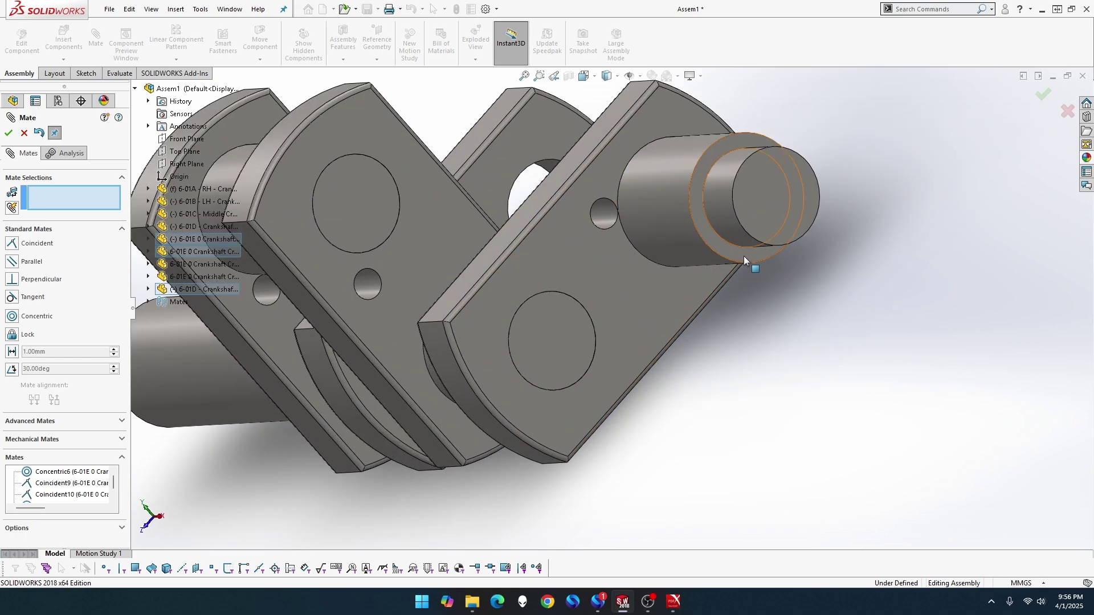
{"action": "scroll", "coordinate": [627, 319], "scroll_direction": "up", "scroll_amount": 5}
{"action": "scroll", "coordinate": [650, 315], "scroll_direction": "down", "scroll_amount": 4}
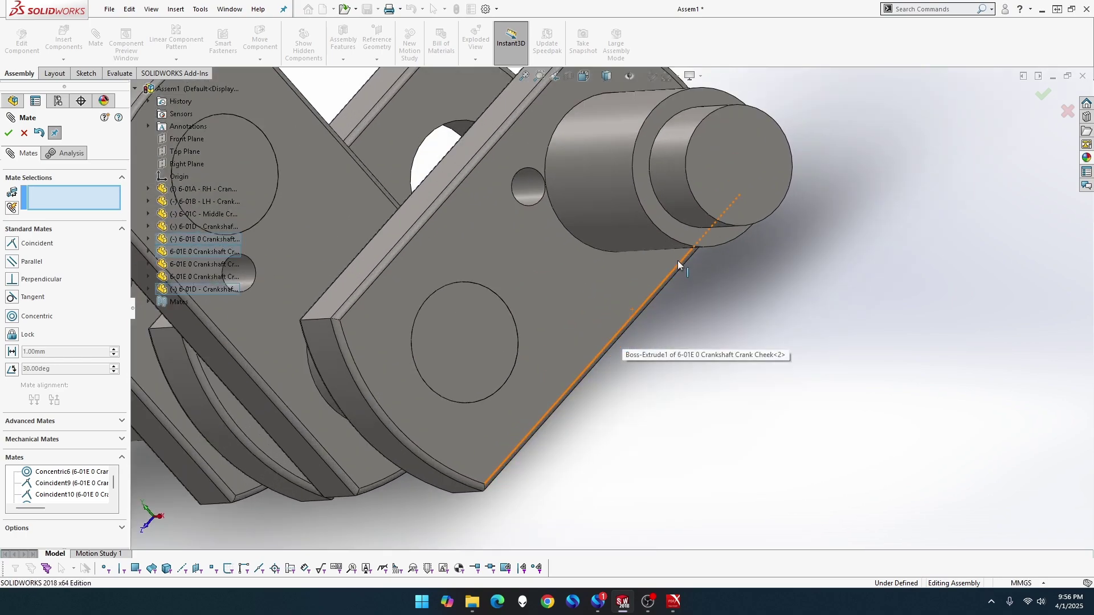
{"action": "left_click", "coordinate": [681, 237]}
{"action": "scroll", "coordinate": [545, 376], "scroll_direction": "up", "scroll_amount": 3}
{"action": "middle_click_drag", "start_coordinate": [545, 371], "coordinate": [379, 367]}
{"action": "left_click", "coordinate": [374, 371]}
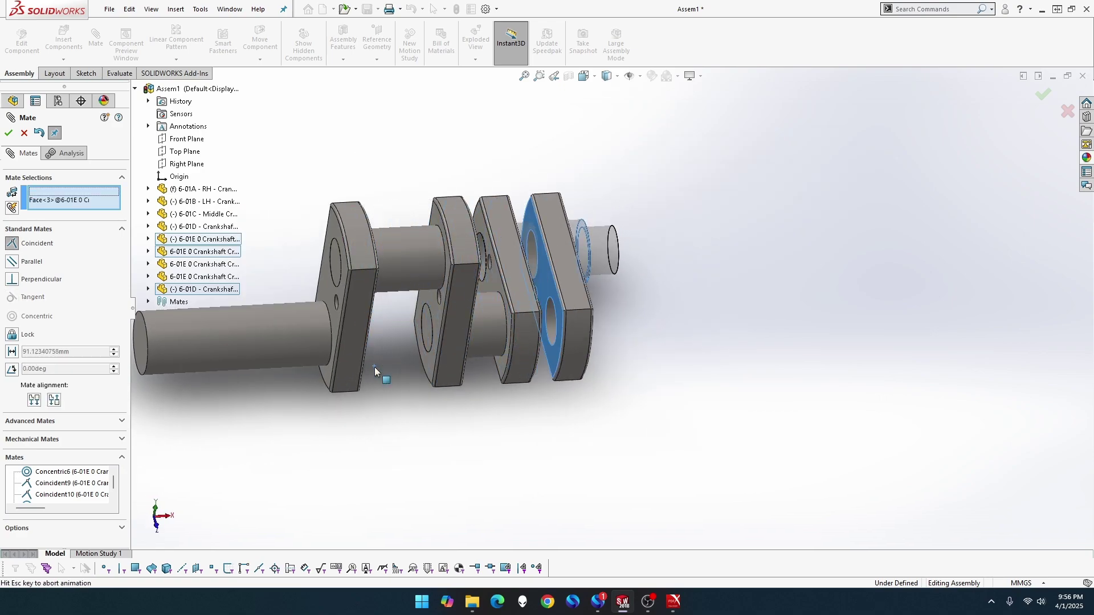
{"action": "left_click", "coordinate": [419, 401]}
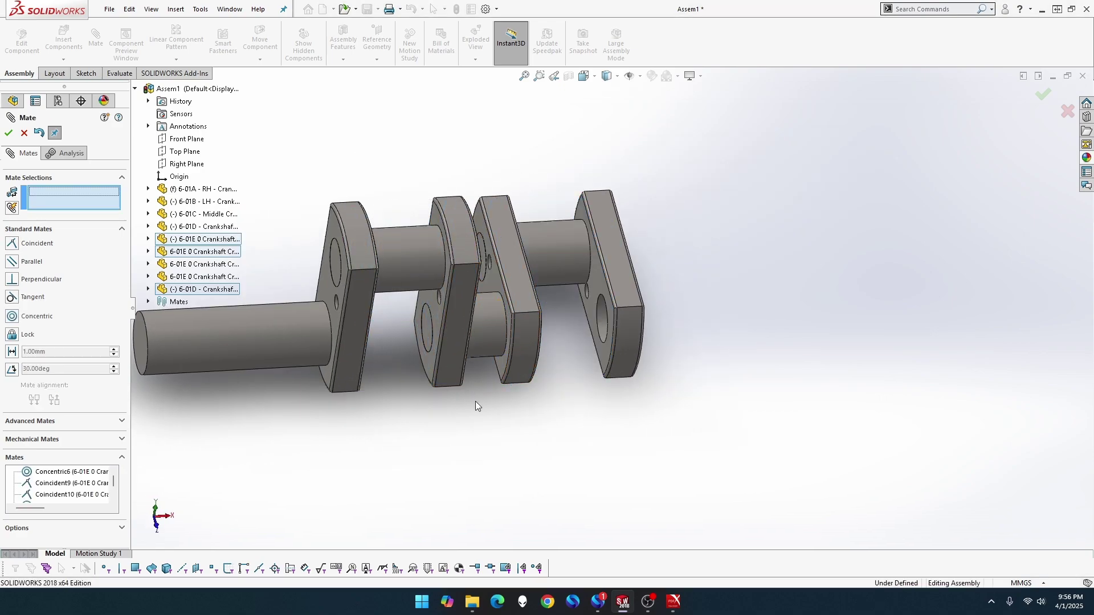
{"action": "left_click", "coordinate": [9, 134]}
Move the 6-01B LH crankshaft shaft next to the fourth cheek's open lower hole
{"action": "scroll", "coordinate": [518, 402], "scroll_direction": "up", "scroll_amount": 1}
{"action": "middle_click_drag", "start_coordinate": [518, 404], "coordinate": [558, 397]}
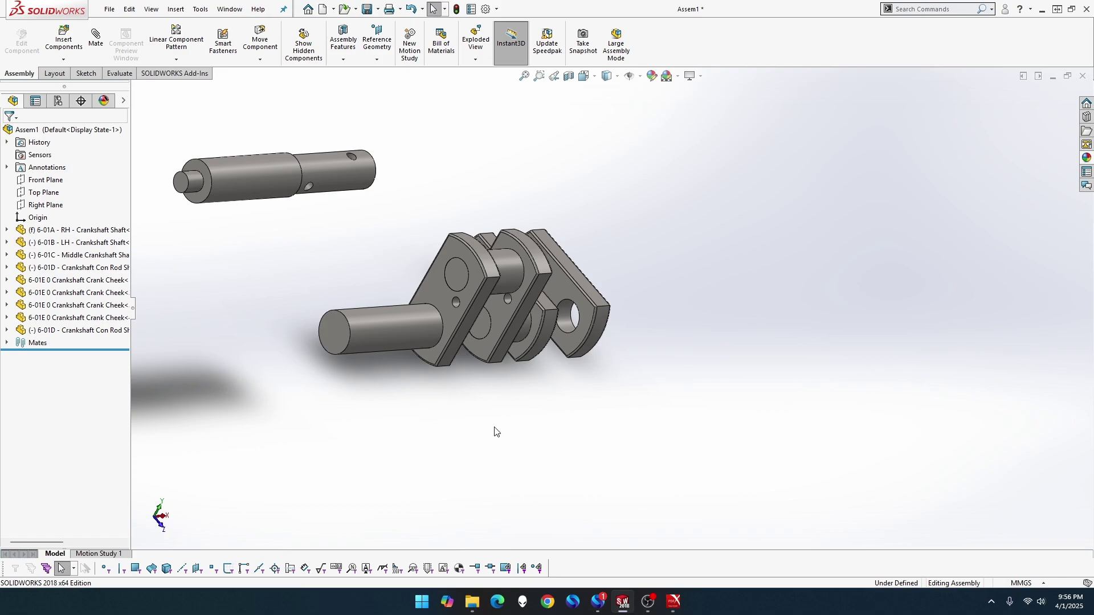
{"action": "left_click_drag", "start_coordinate": [248, 187], "coordinate": [265, 255]}
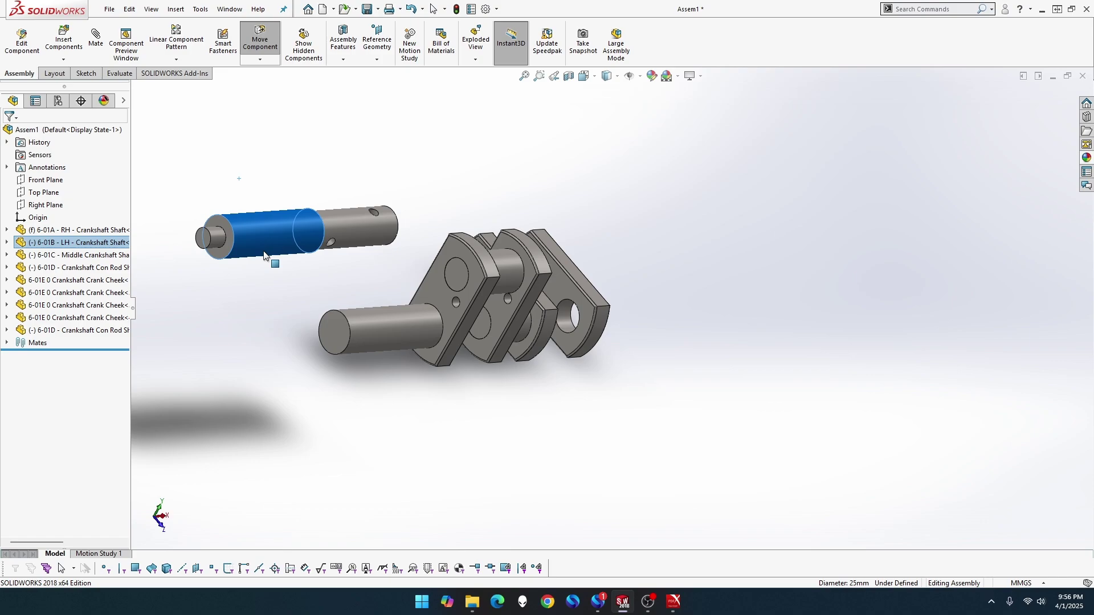
{"action": "left_click_drag", "start_coordinate": [265, 255], "coordinate": [686, 302]}
{"action": "left_click", "coordinate": [681, 330]}
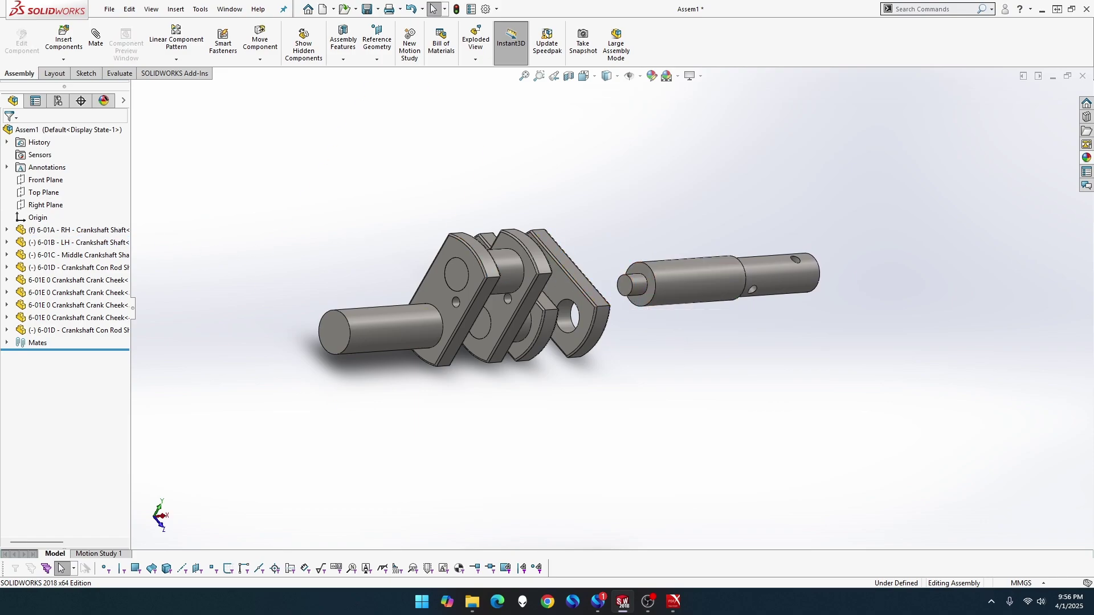
Open the 6-01B LH crankshaft shaft part and set the diameter of its reduced end to 19 mm
{"action": "right_click", "coordinate": [672, 272]}
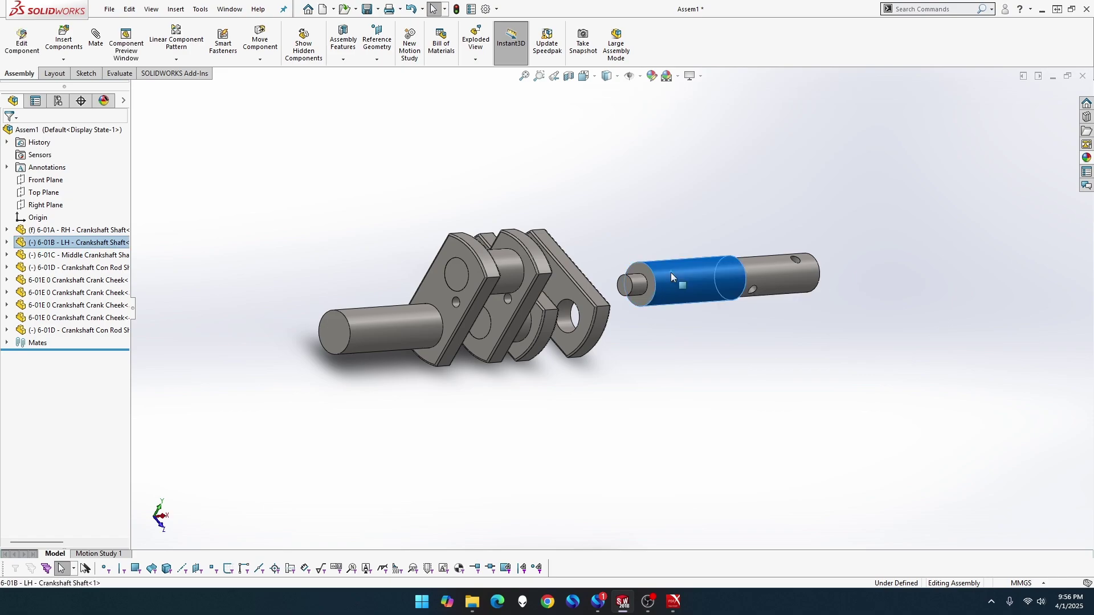
{"action": "left_click", "coordinate": [681, 186]}
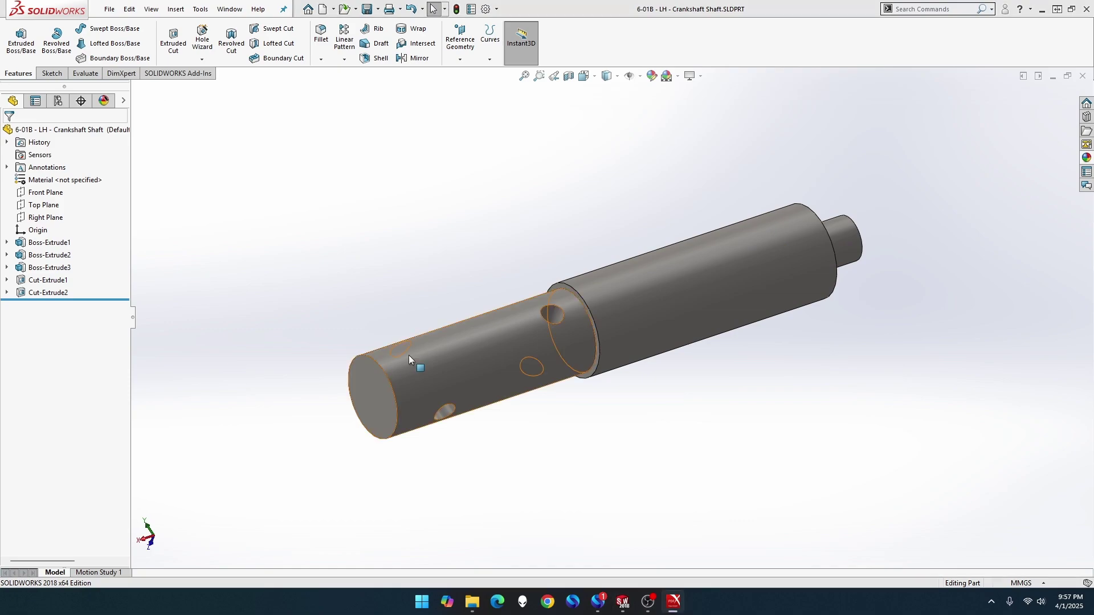
{"action": "middle_click_drag", "start_coordinate": [480, 309], "coordinate": [382, 358]}
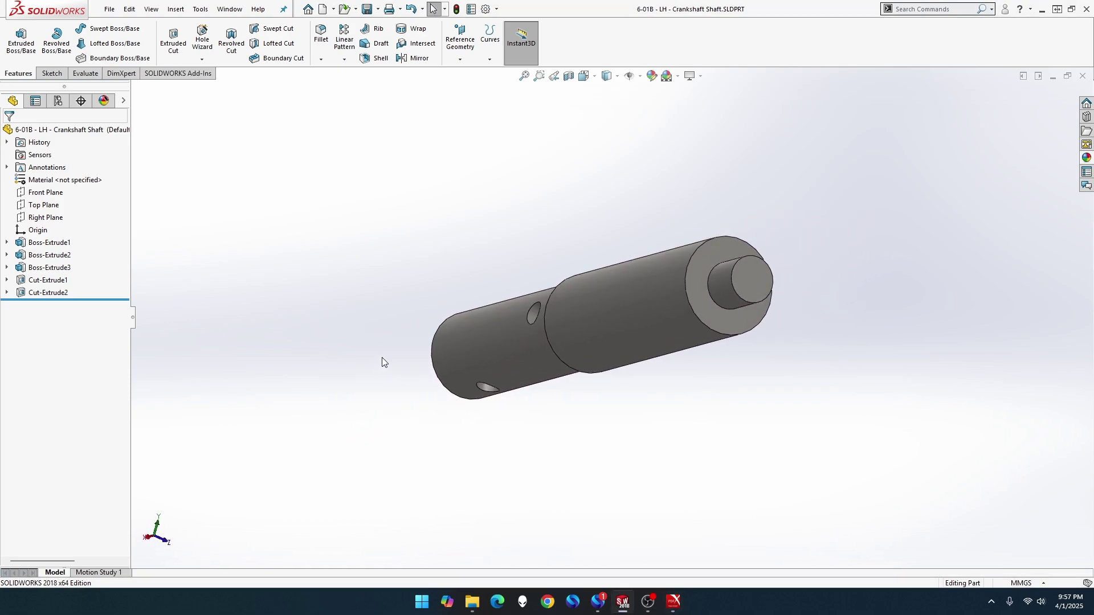
{"action": "left_click", "coordinate": [50, 242]}
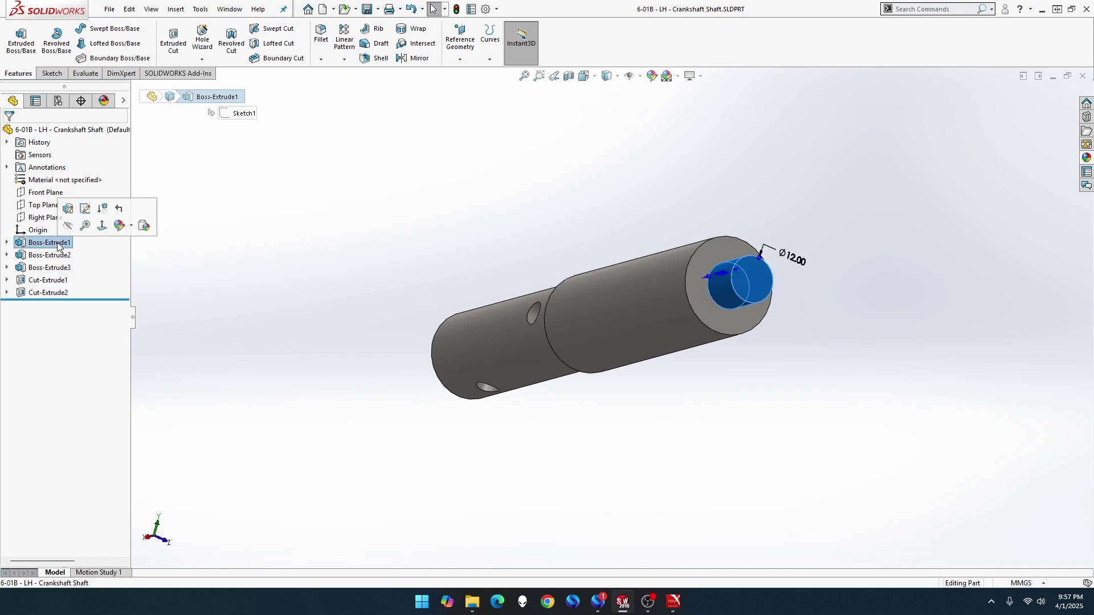
{"action": "double_click", "coordinate": [791, 258]}
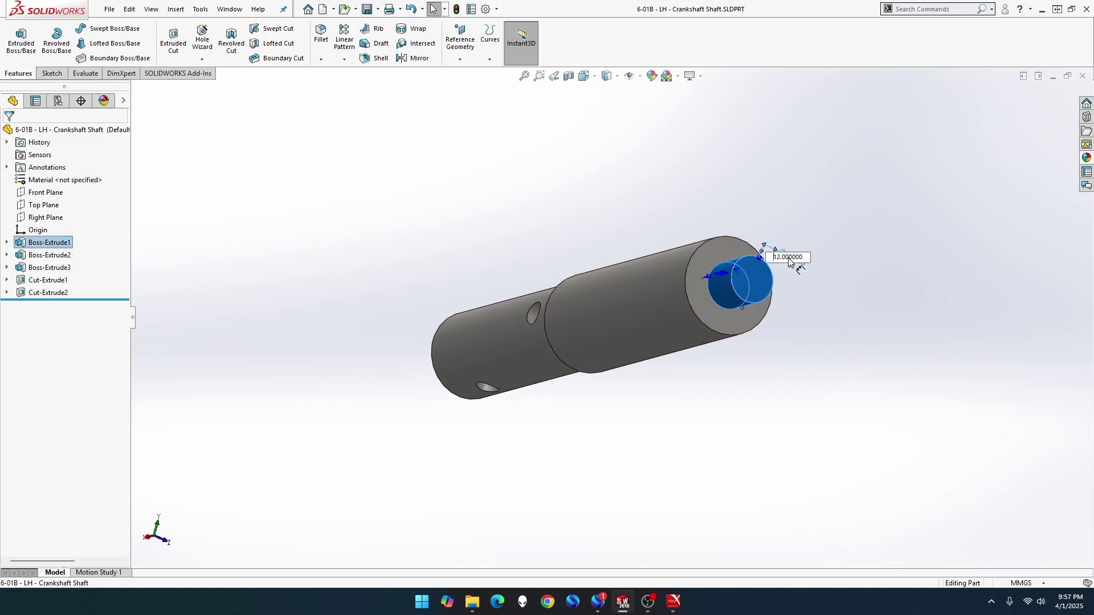
{"action": "type", "text": "9"}
{"action": "key", "text": "Return"}
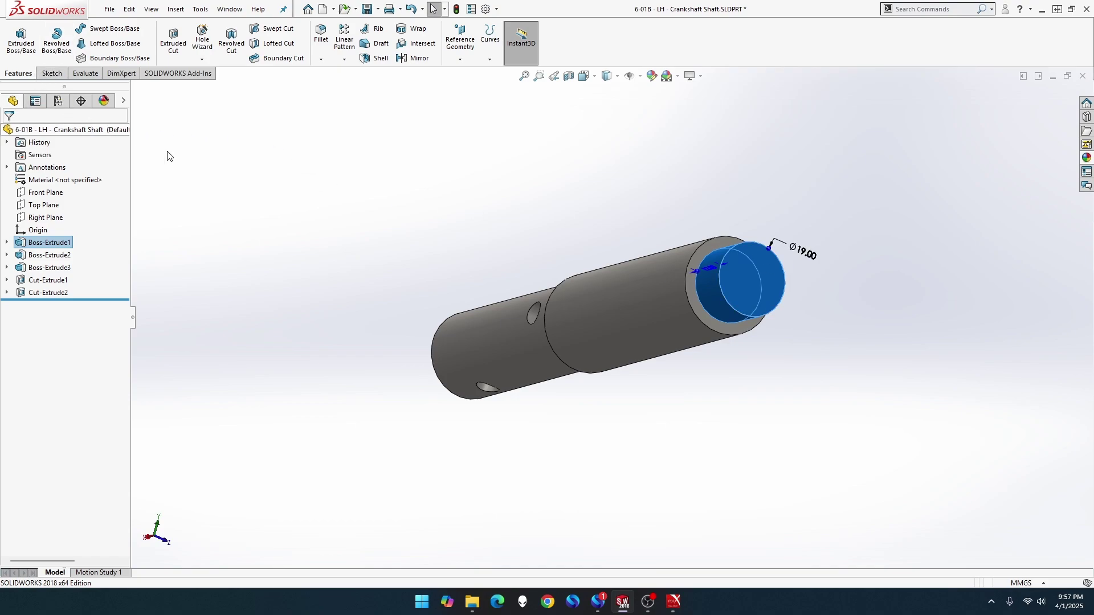
Save the edited 6-01B part and return to the crankshaft assembly
{"action": "left_click", "coordinate": [160, 213]}
{"action": "middle_click_drag", "start_coordinate": [342, 256], "coordinate": [478, 274]}
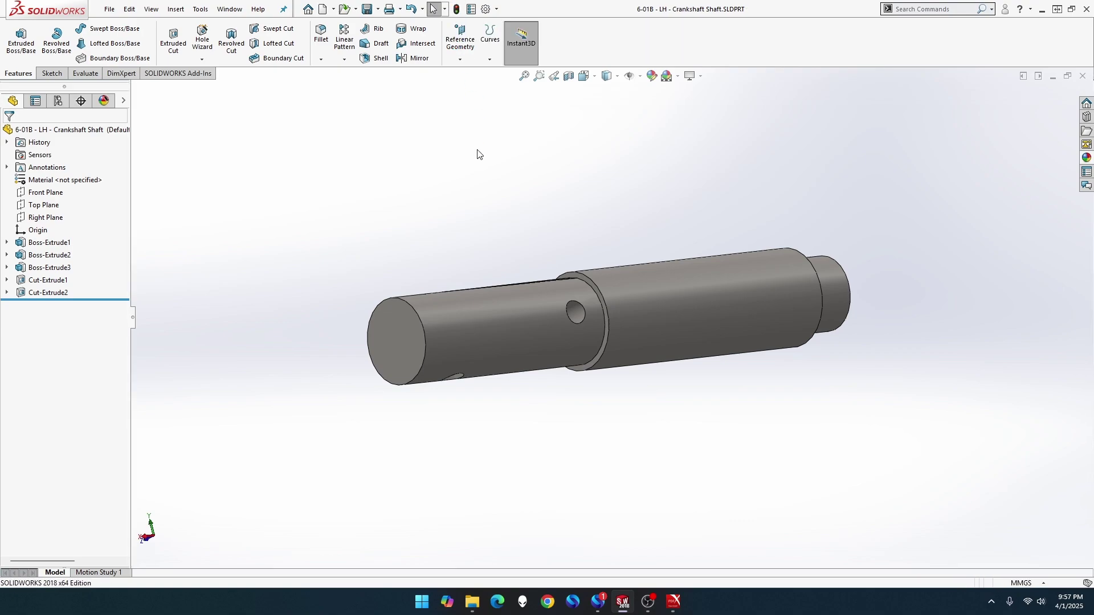
{"action": "key", "text": "ctrl+Tab"}
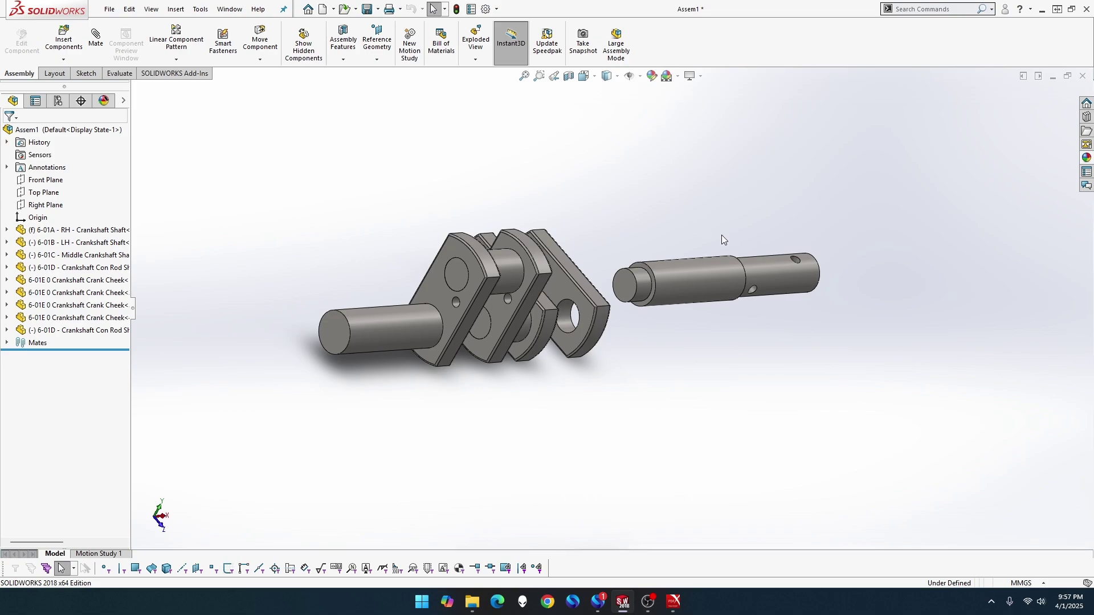
{"action": "scroll", "coordinate": [652, 330], "scroll_direction": "down", "scroll_amount": 3}
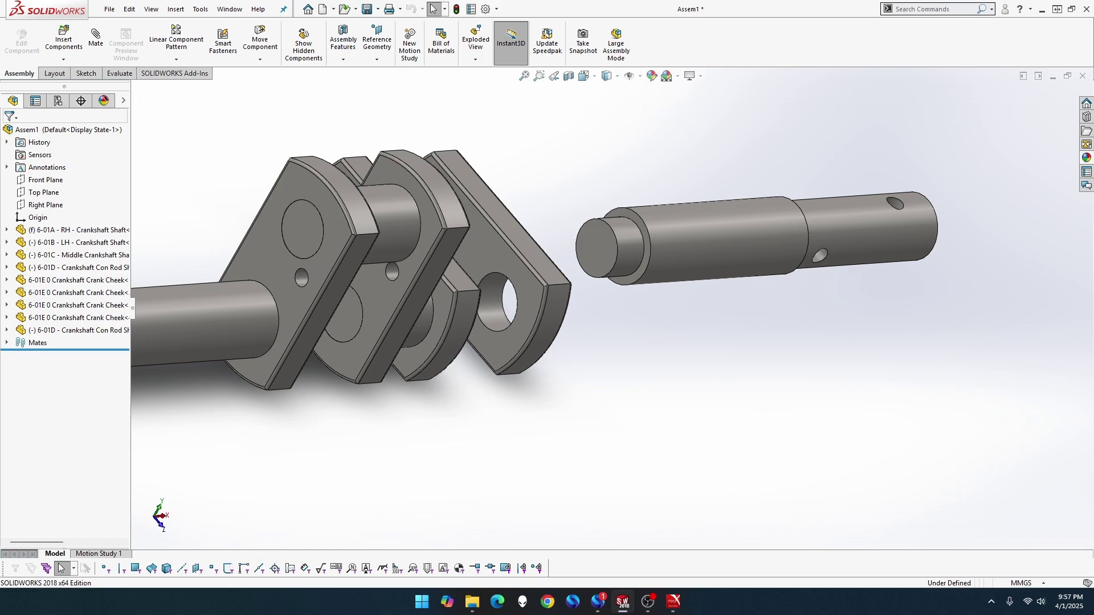
{"action": "key", "text": "alt+Tab"}
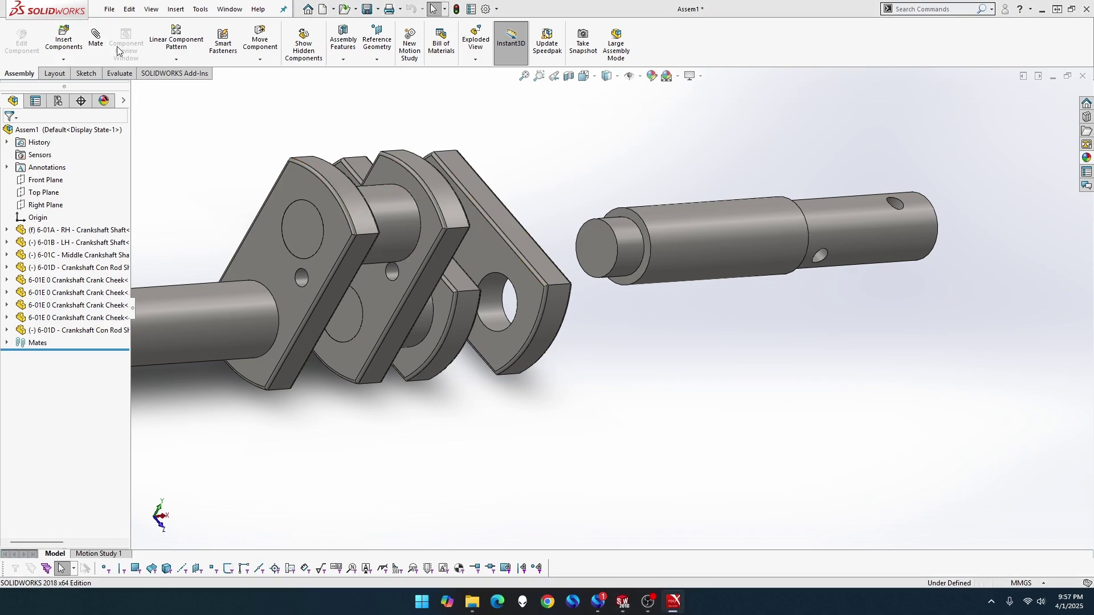
Mate the 6-01B LH shaft's 19 mm reduced end concentric with the fourth cheek's open lower hole
{"action": "left_click", "coordinate": [96, 38]}
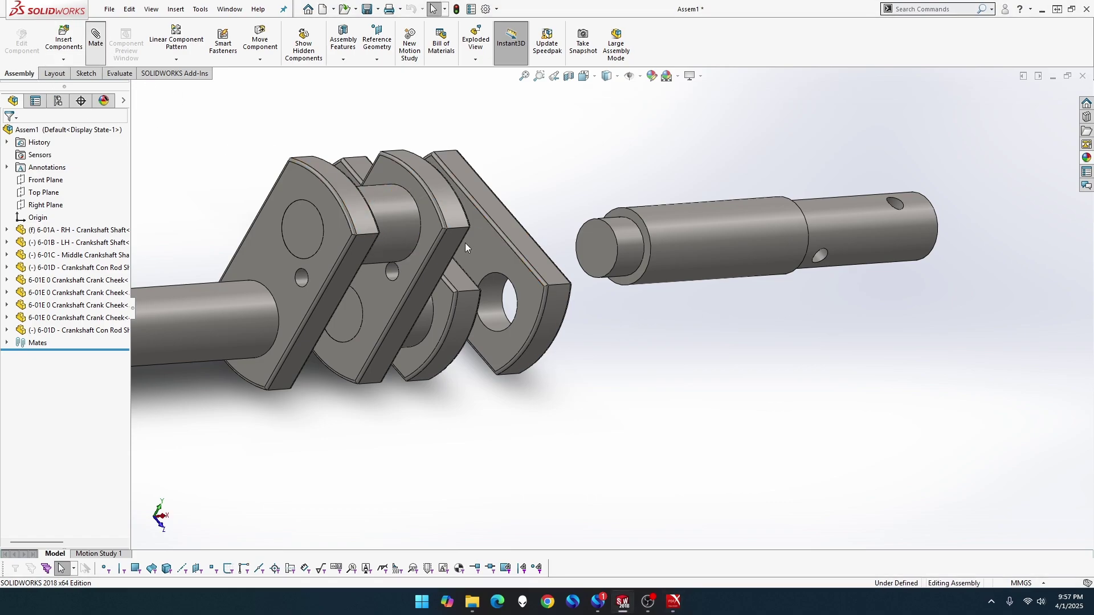
{"action": "left_click", "coordinate": [491, 292]}
{"action": "left_click", "coordinate": [627, 244]}
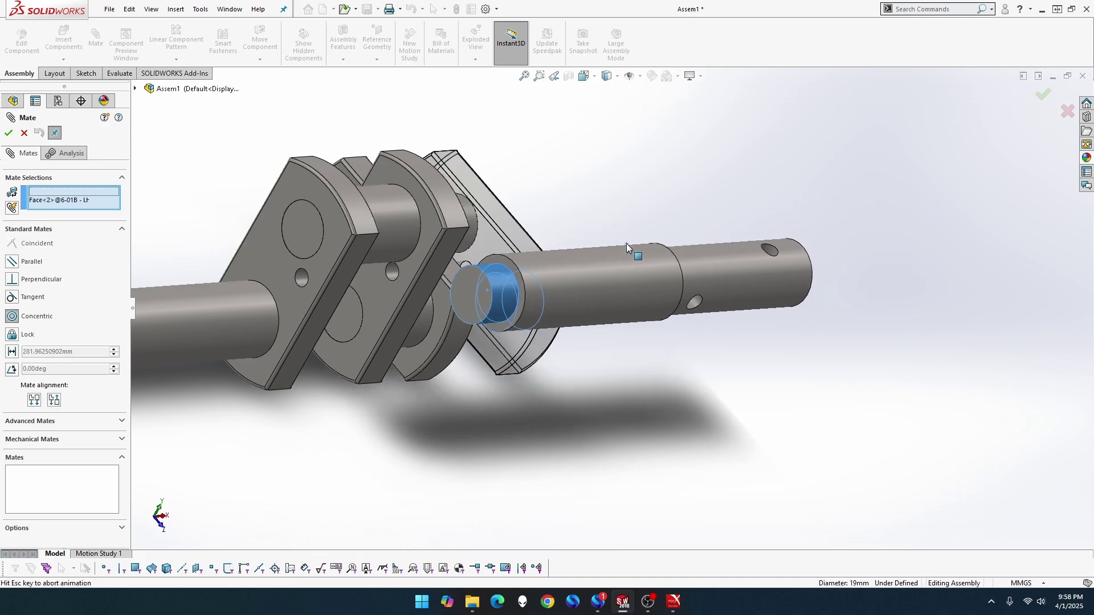
{"action": "left_click", "coordinate": [773, 224]}
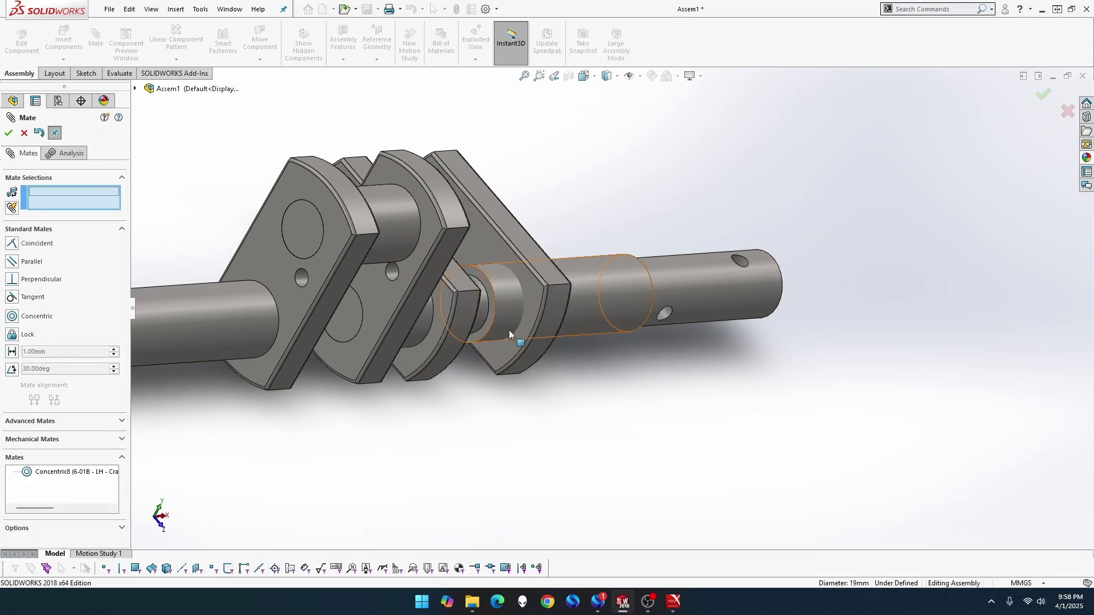
Mate the LH shaft's shoulder coincident with the fourth cheek's outer face, test the shaft's rotation and finish mating
{"action": "left_click", "coordinate": [483, 331]}
{"action": "middle_click_drag", "start_coordinate": [514, 344], "coordinate": [418, 352]}
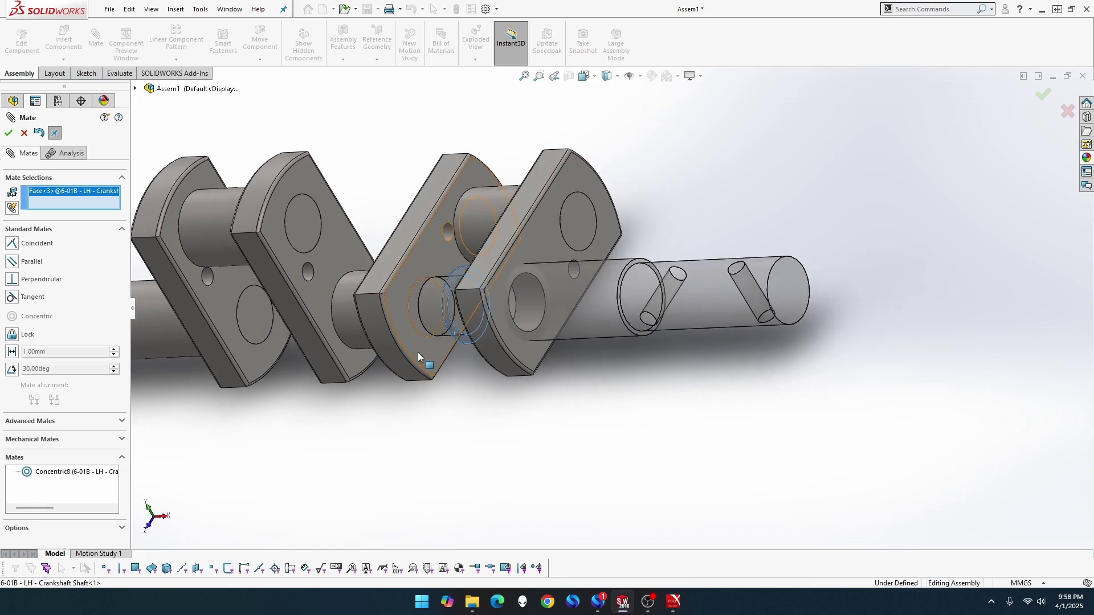
{"action": "left_click", "coordinate": [508, 344]}
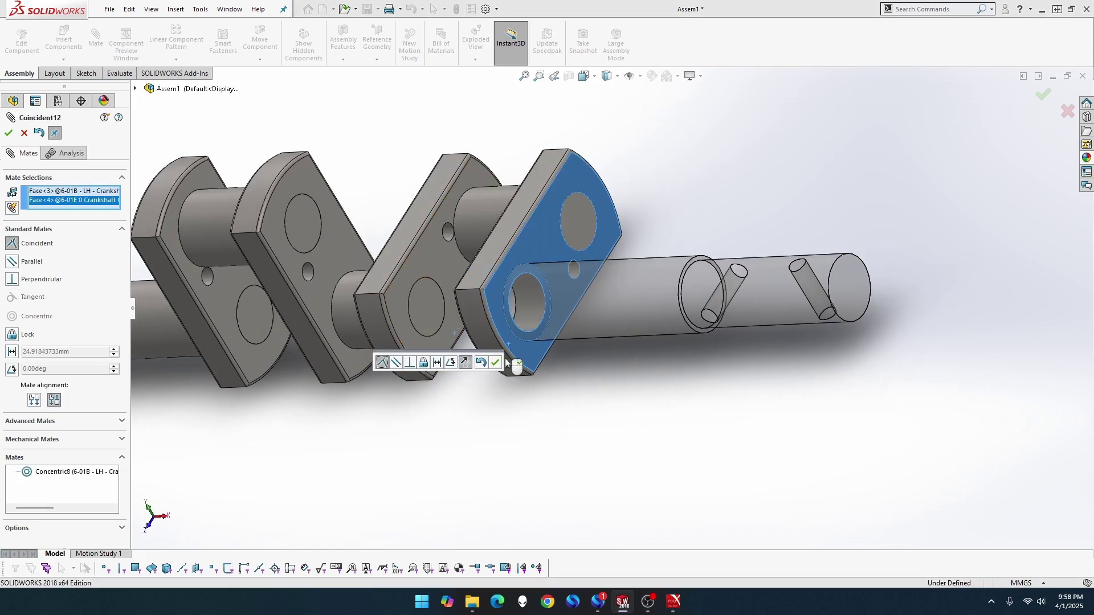
{"action": "left_click", "coordinate": [496, 363]}
{"action": "middle_click_drag", "start_coordinate": [496, 364], "coordinate": [587, 364]}
{"action": "left_click", "coordinate": [742, 285]}
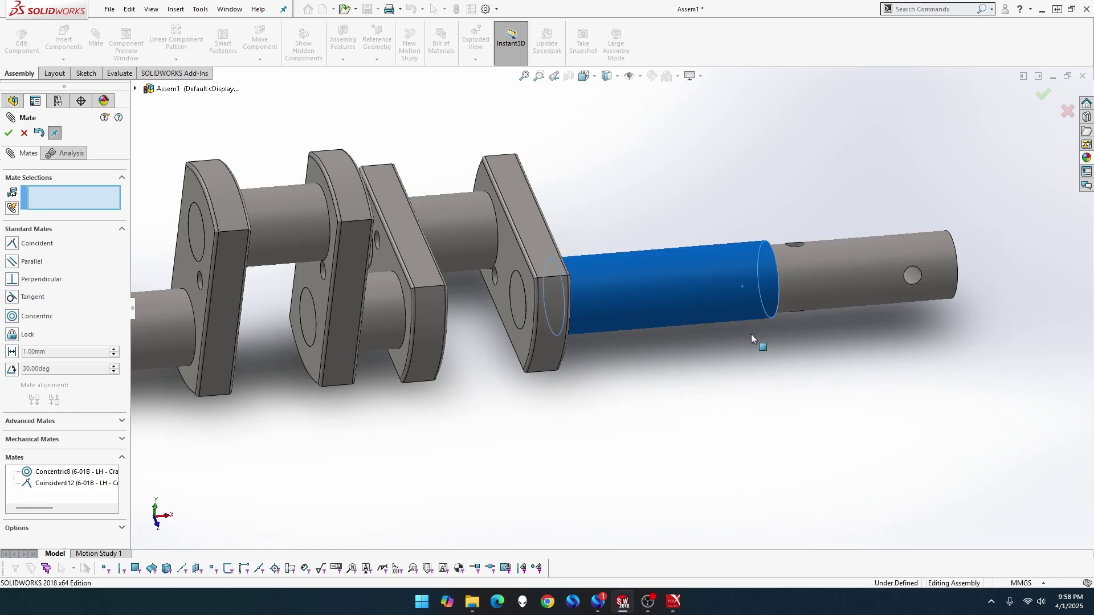
{"action": "left_click_drag", "start_coordinate": [752, 357], "coordinate": [745, 380]}
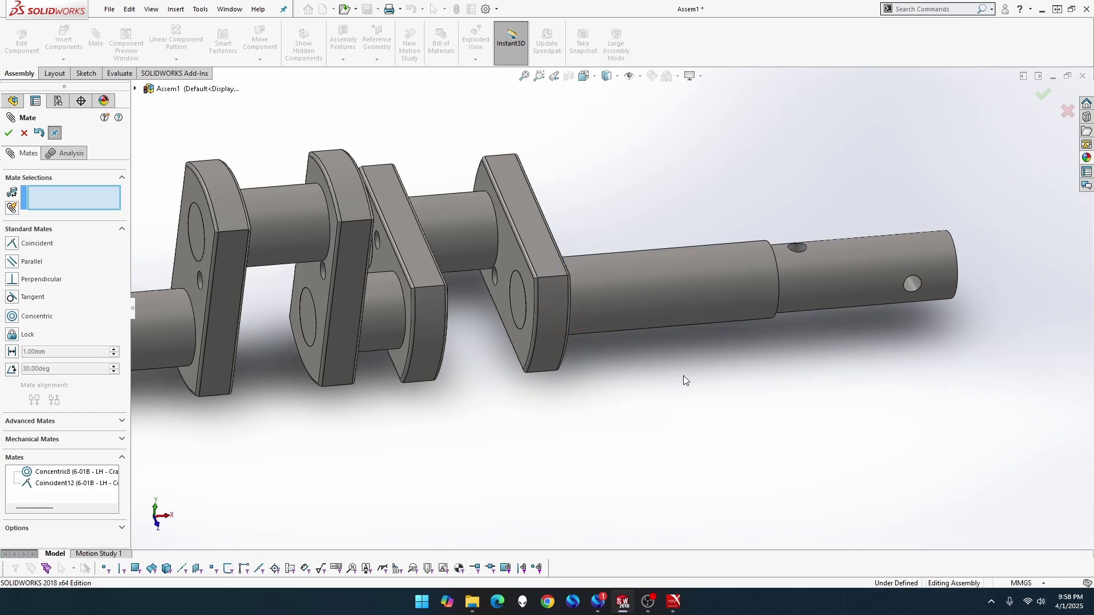
{"action": "left_click", "coordinate": [8, 133]}
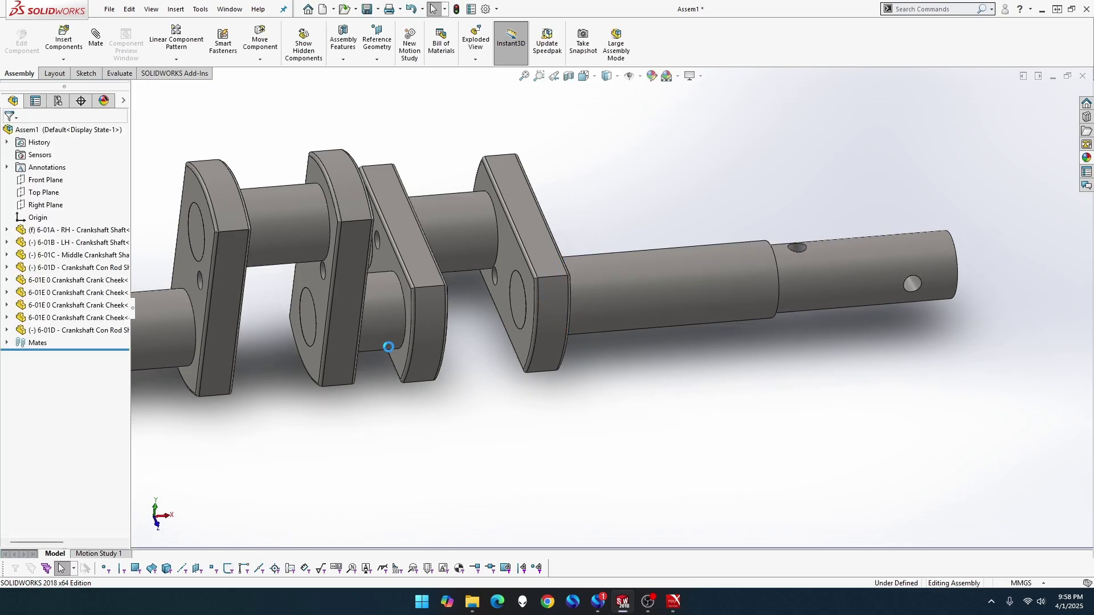
Try to mate the cross hole near the LH shaft's free end tangent to the assembly's Top Plane
{"action": "scroll", "coordinate": [409, 367], "scroll_direction": "up", "scroll_amount": 1}
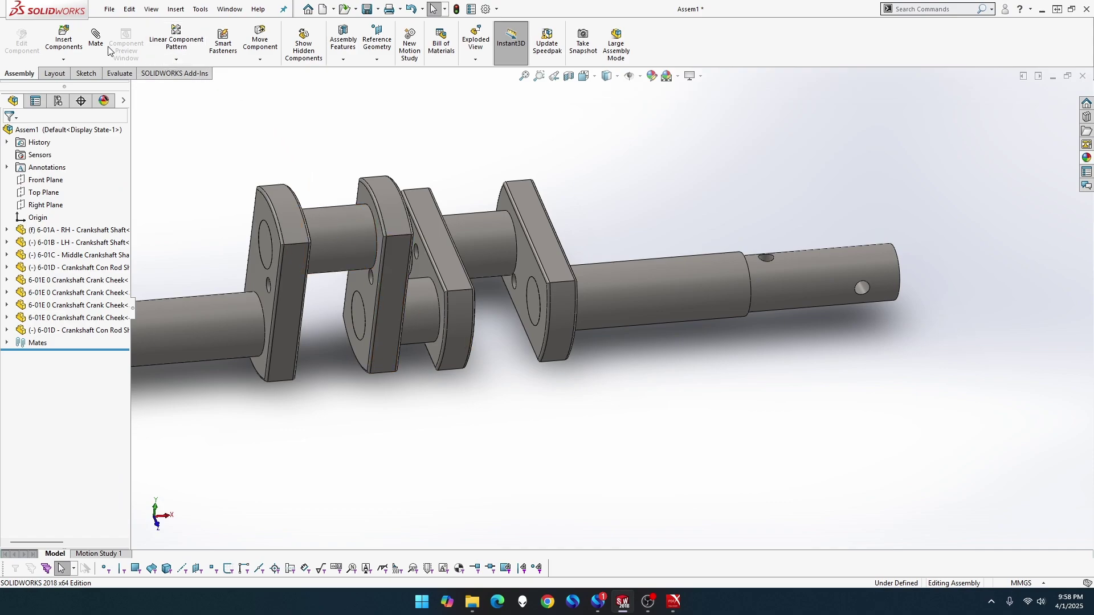
{"action": "left_click", "coordinate": [861, 288]}
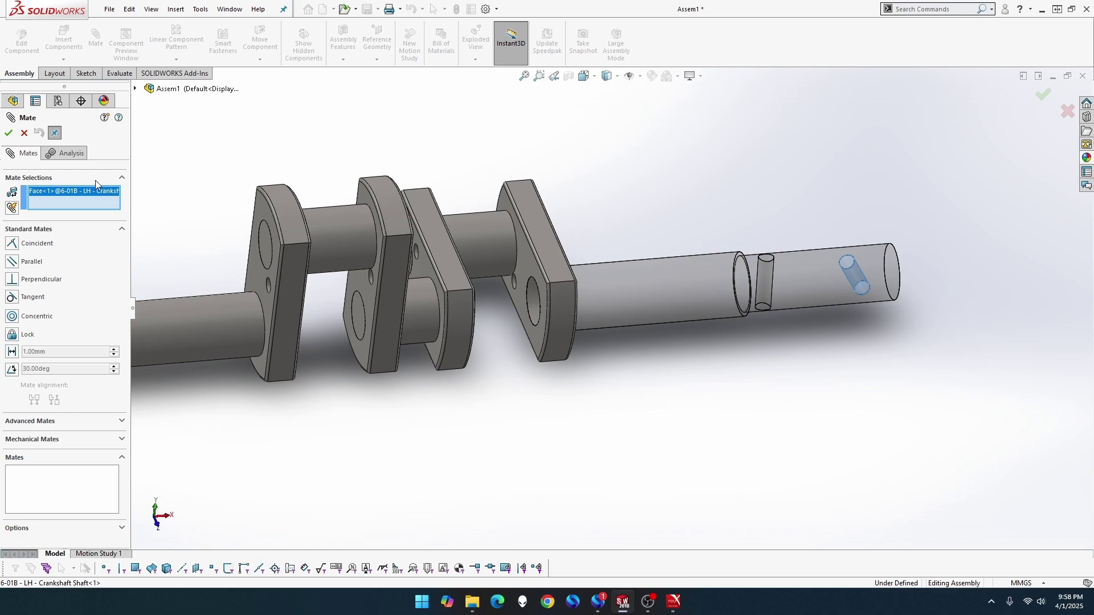
{"action": "left_click", "coordinate": [136, 90]}
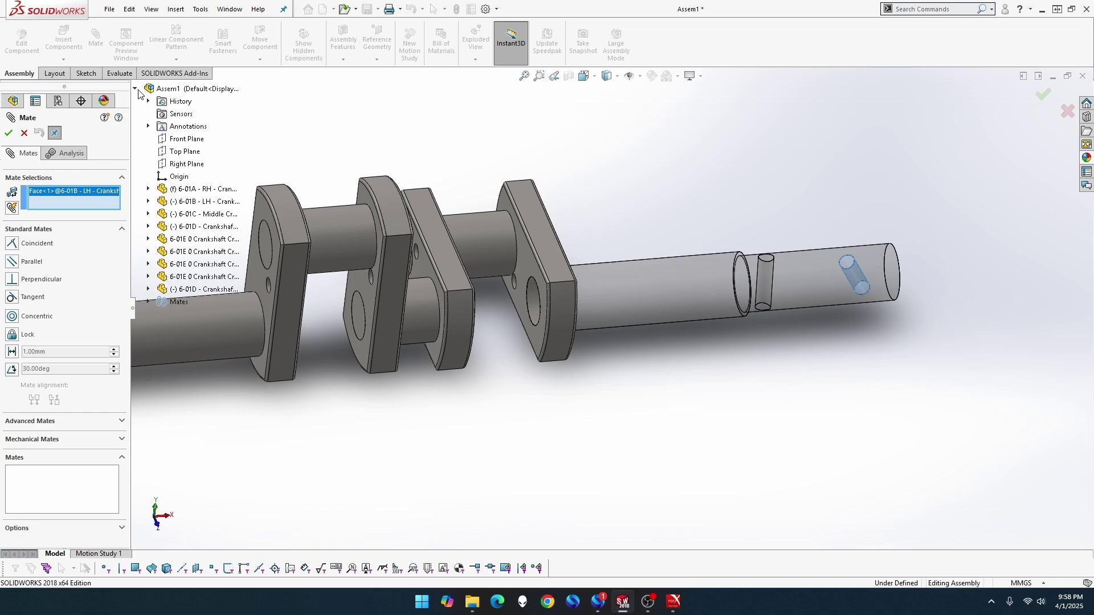
{"action": "left_click", "coordinate": [182, 153]}
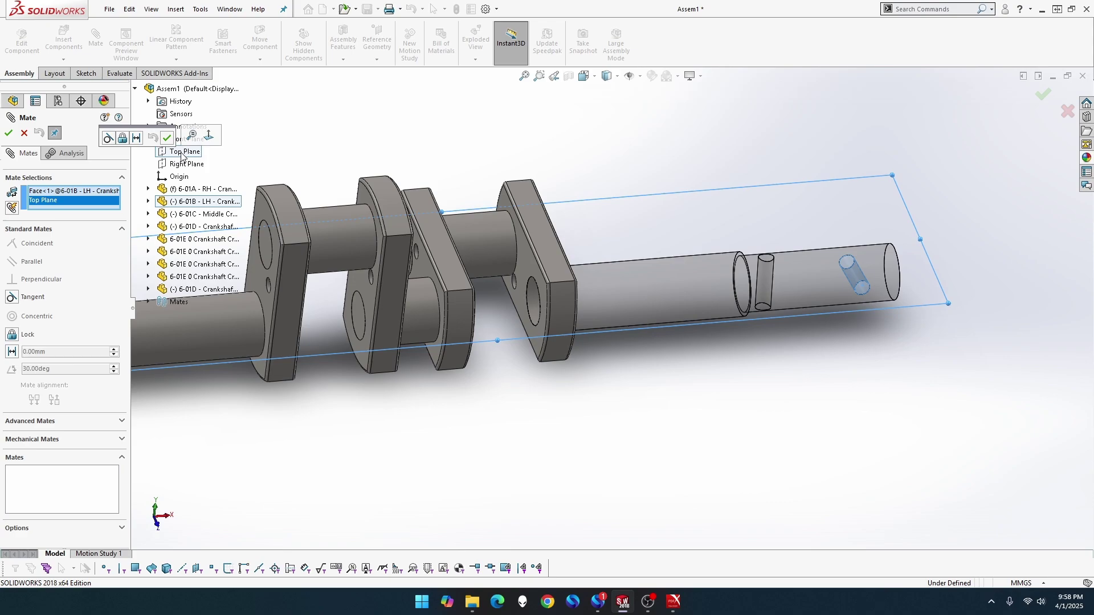
{"action": "left_click", "coordinate": [9, 135]}
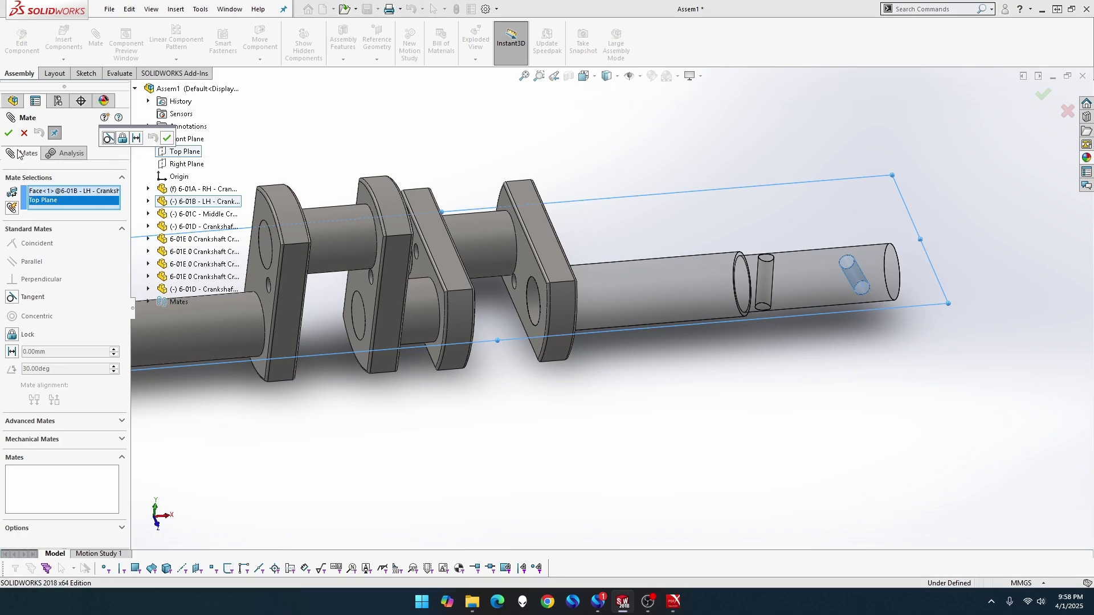
{"action": "left_click", "coordinate": [9, 136]}
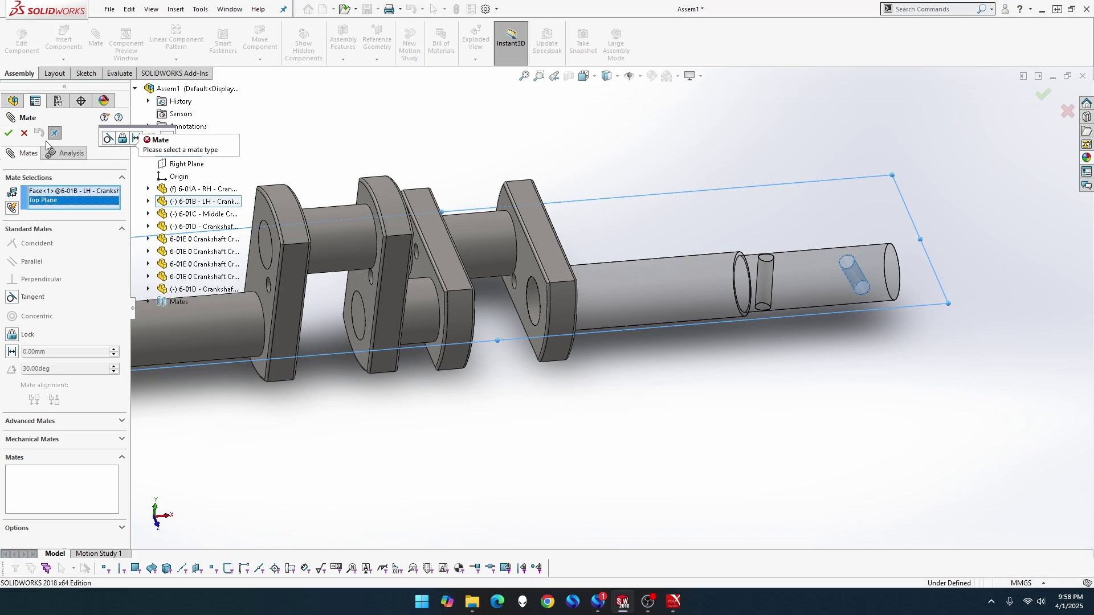
{"action": "left_click", "coordinate": [34, 297]}
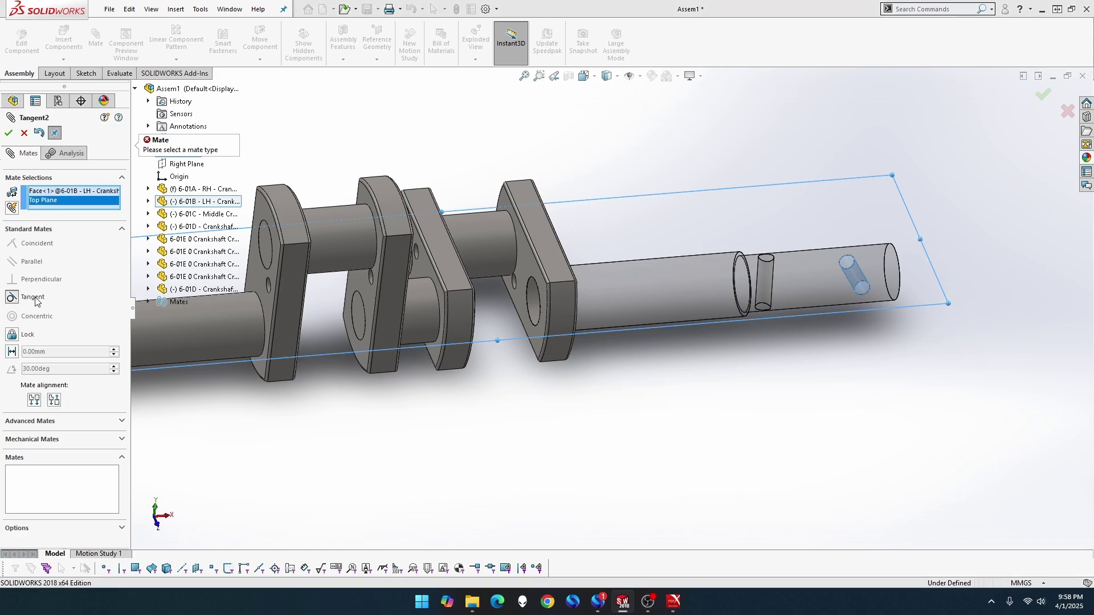
{"action": "left_click", "coordinate": [9, 135]}
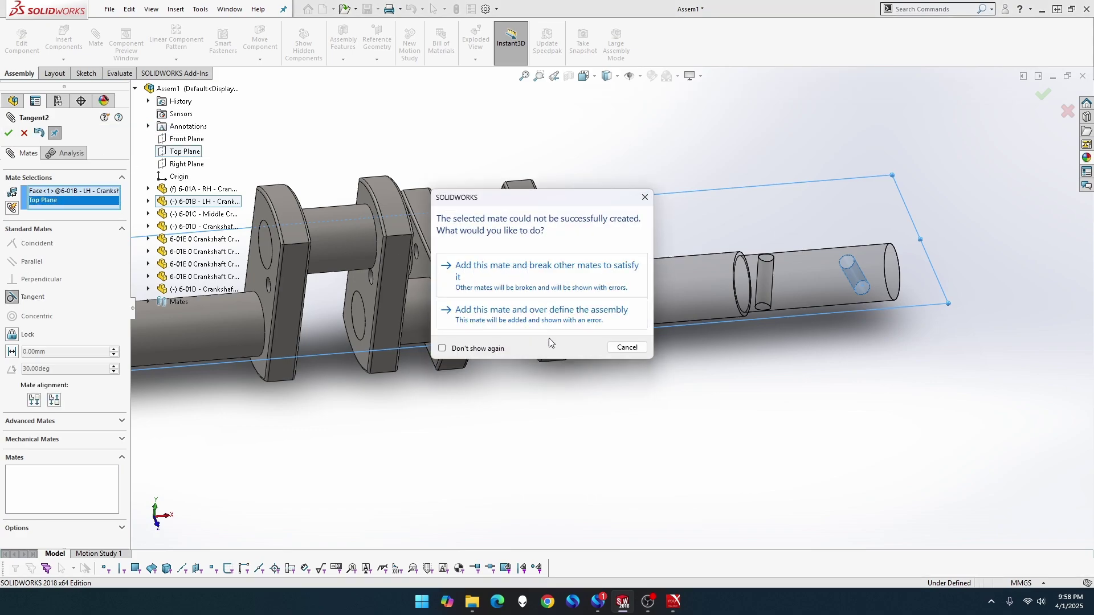
{"action": "left_click", "coordinate": [626, 348]}
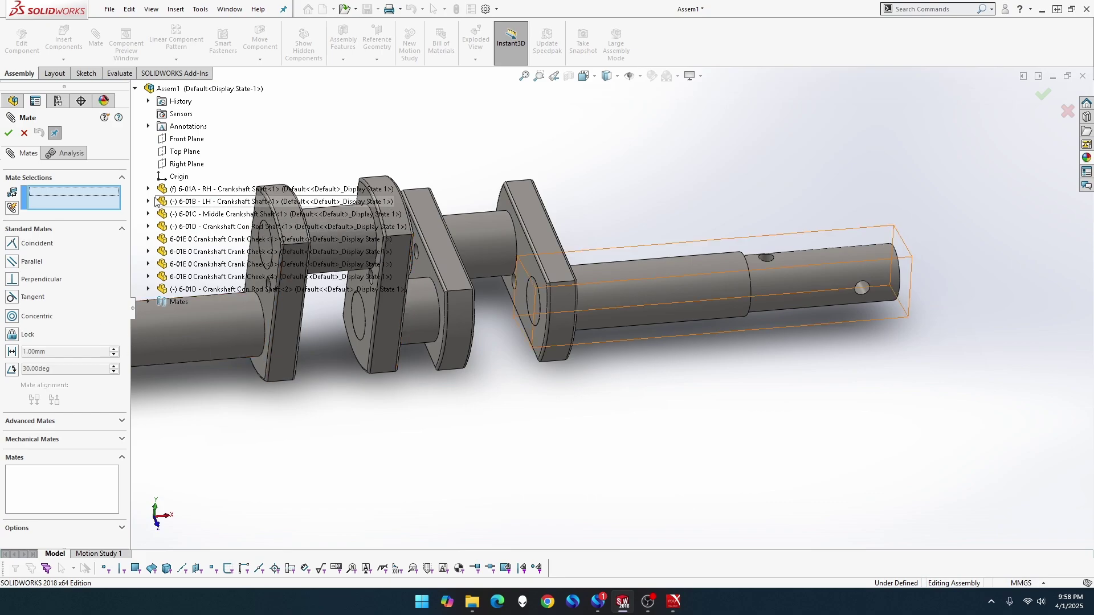
{"action": "left_click", "coordinate": [24, 133]}
In the 6-01B part, sketch a vertical centerline about 47 mm long on the Top Plane through the cross hole nearest the shoulder
{"action": "key", "text": "ctrl+Tab"}
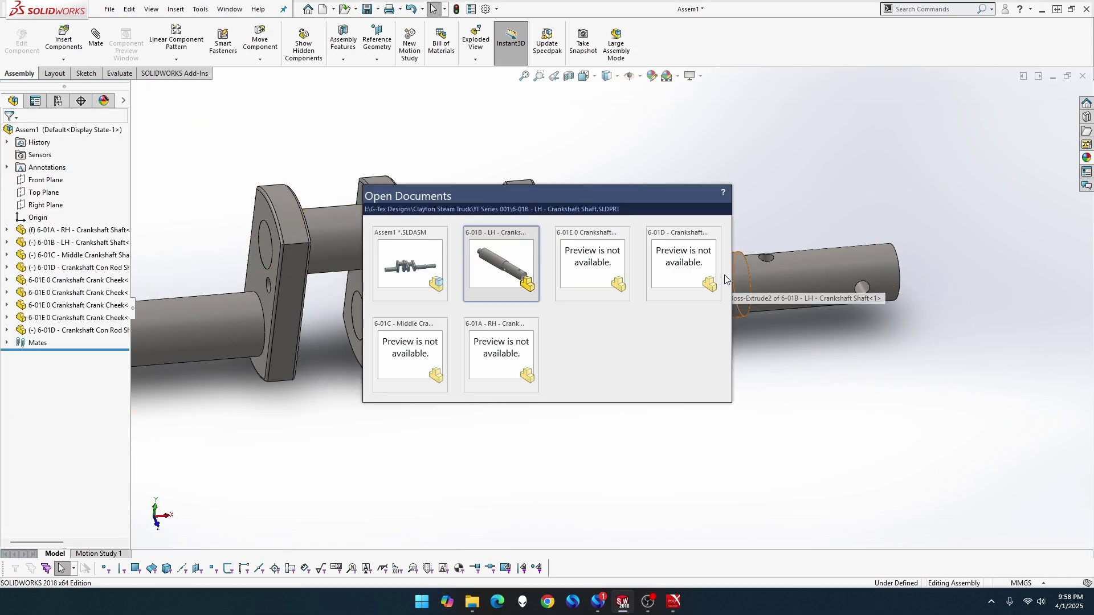
{"action": "left_click", "coordinate": [513, 266]}
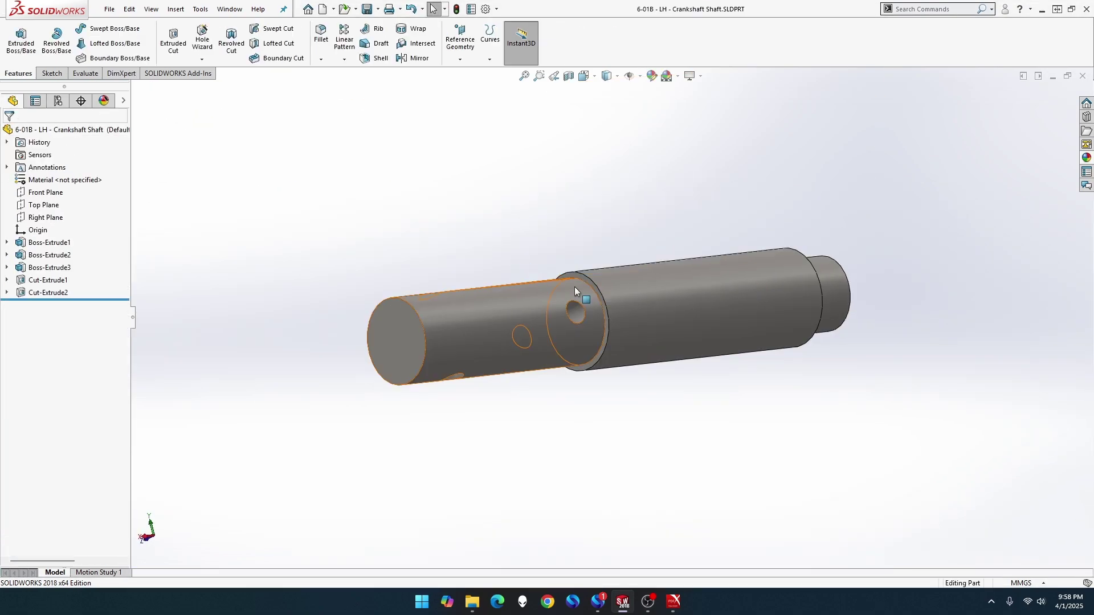
{"action": "middle_click_drag", "start_coordinate": [573, 288], "coordinate": [613, 464]}
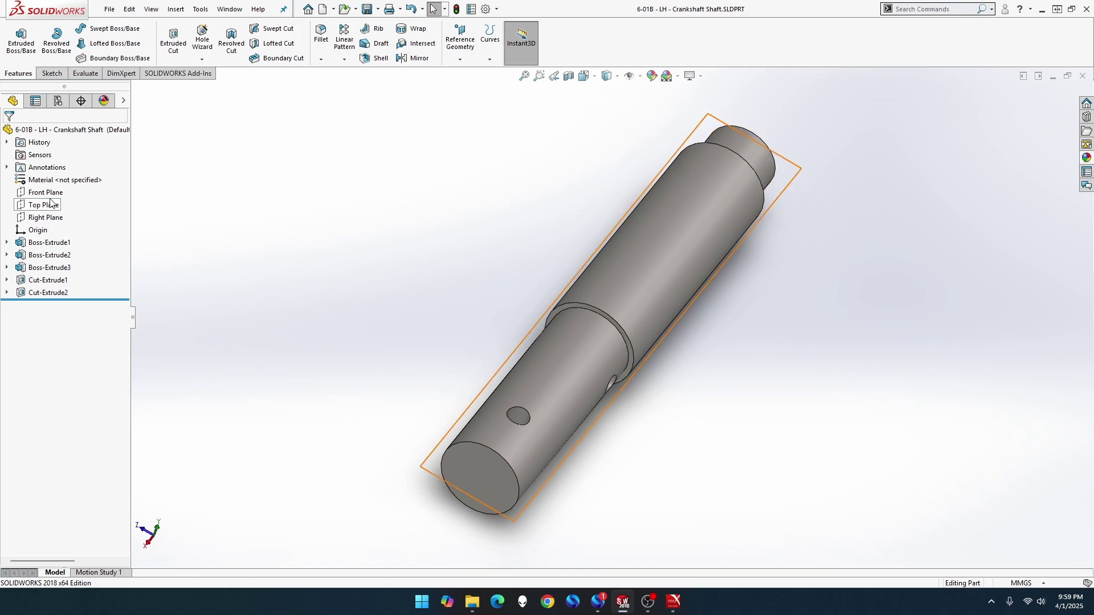
{"action": "right_click", "coordinate": [48, 210]}
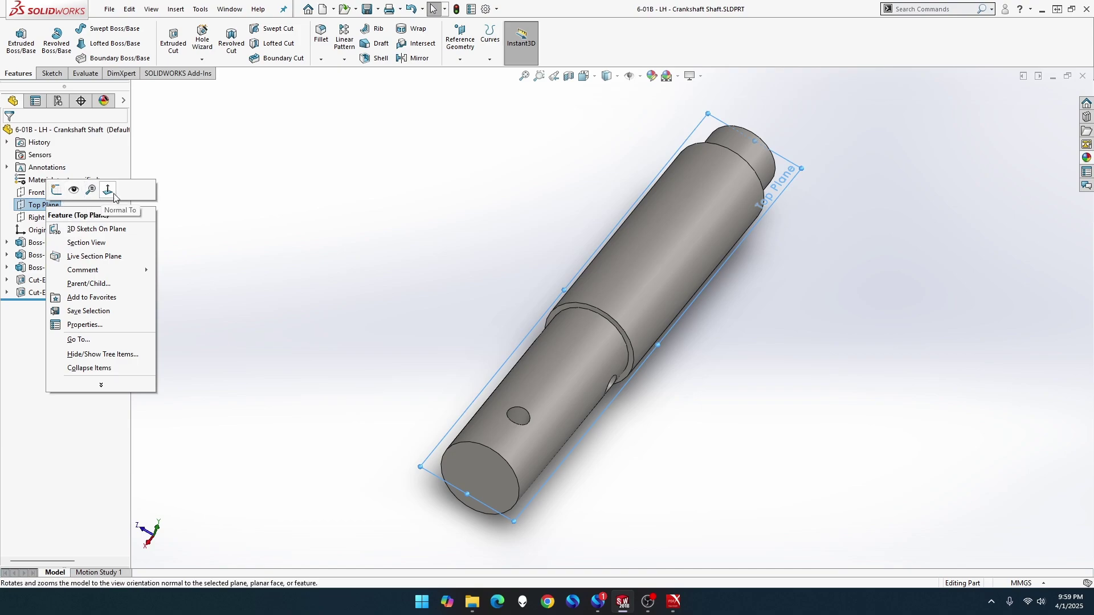
{"action": "left_click", "coordinate": [85, 189]}
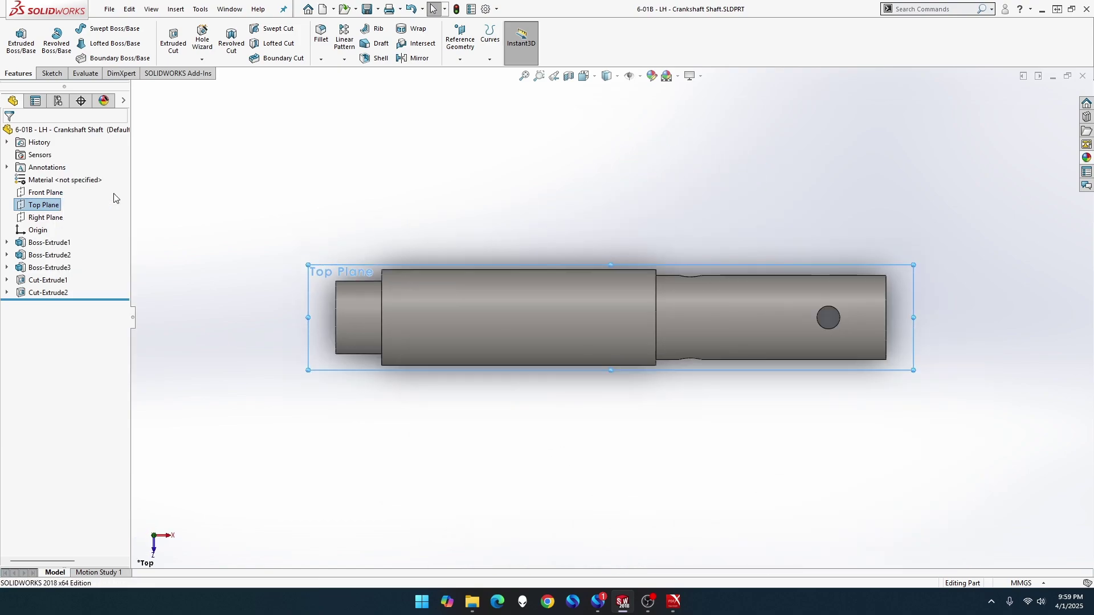
{"action": "right_click", "coordinate": [56, 204]}
{"action": "left_click", "coordinate": [67, 191]}
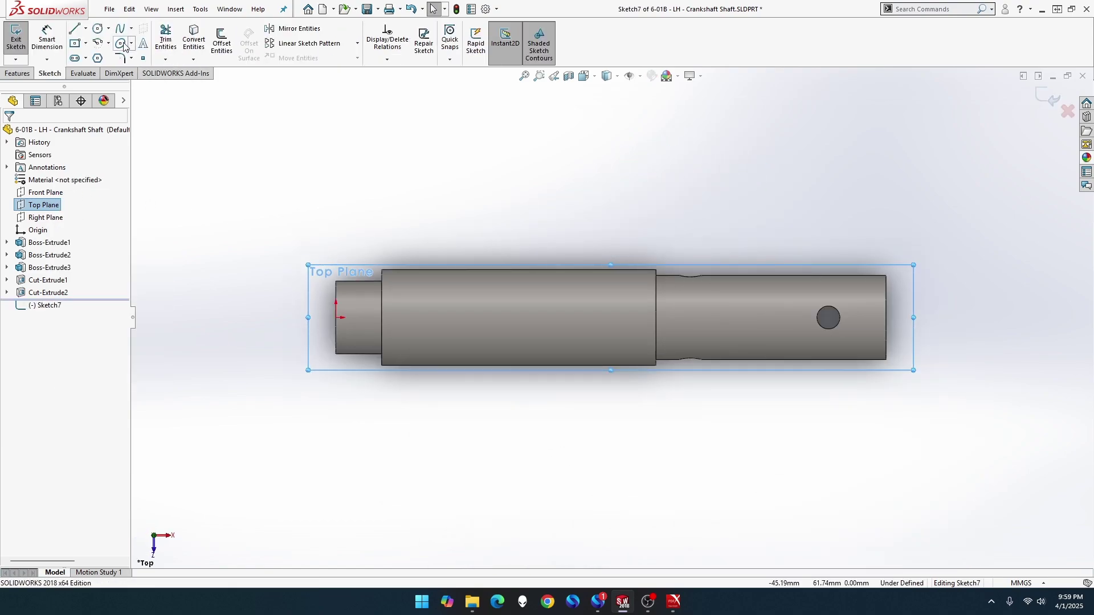
{"action": "left_click", "coordinate": [85, 28]}
{"action": "left_click", "coordinate": [87, 57]}
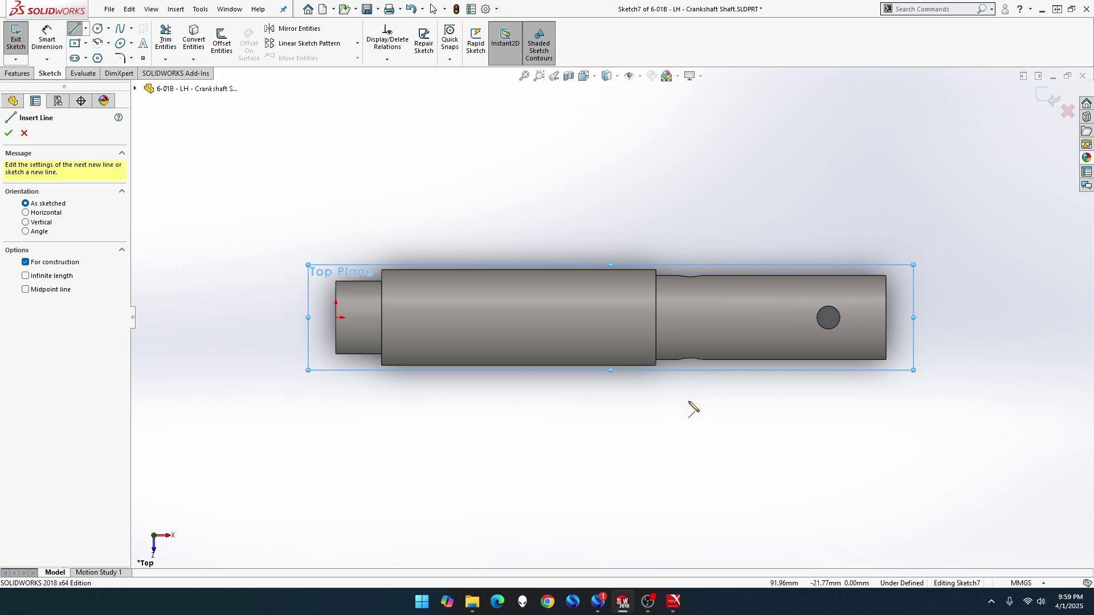
{"action": "mouse_move", "coordinate": [694, 412]}
{"action": "left_mouse_down"}
{"action": "mouse_move", "coordinate": [732, 237]}
{"action": "mouse_move", "coordinate": [694, 233]}
{"action": "left_mouse_up"}
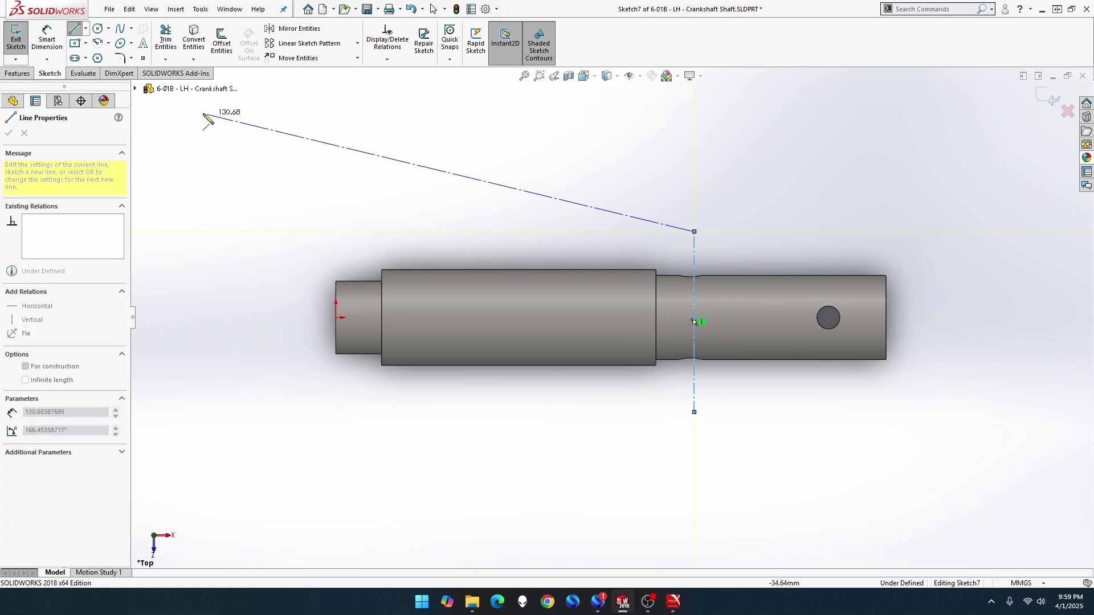
Dimension the centerline 51 mm from the shaft's drilled end face and exit the sketch
{"action": "left_click", "coordinate": [54, 43]}
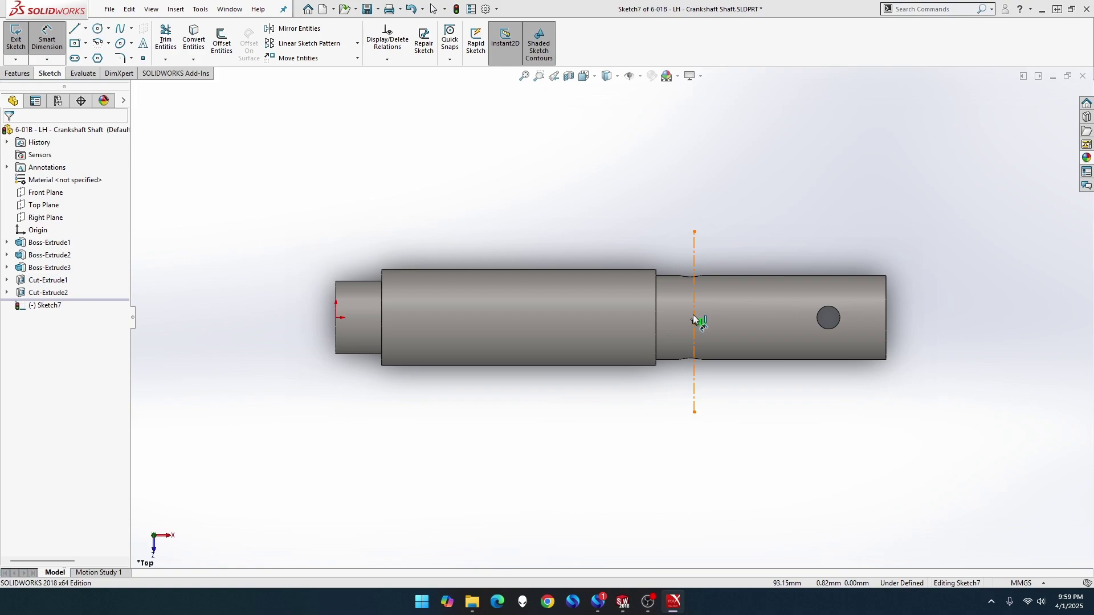
{"action": "left_click", "coordinate": [695, 319]}
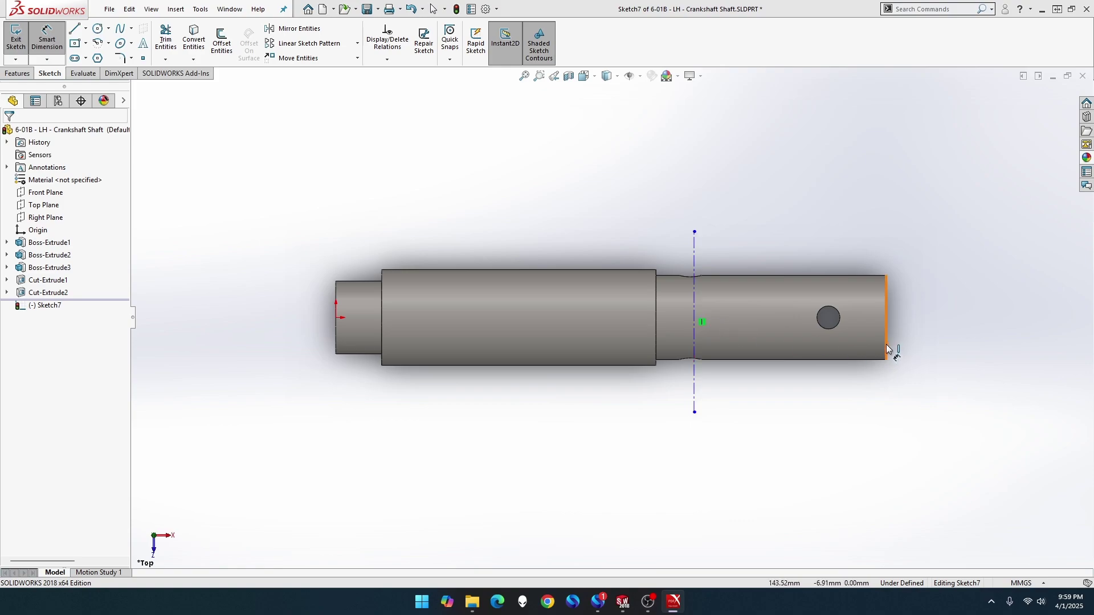
{"action": "left_click", "coordinate": [694, 358]}
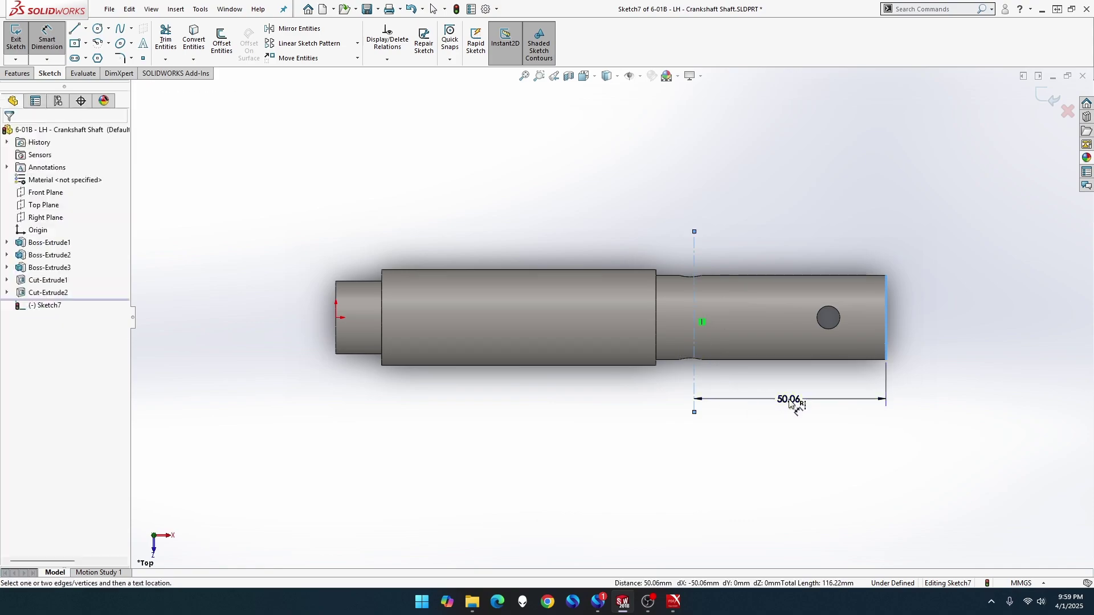
{"action": "left_click", "coordinate": [789, 402]}
{"action": "type", "text": "51.00mm"}
{"action": "key", "text": "Return"}
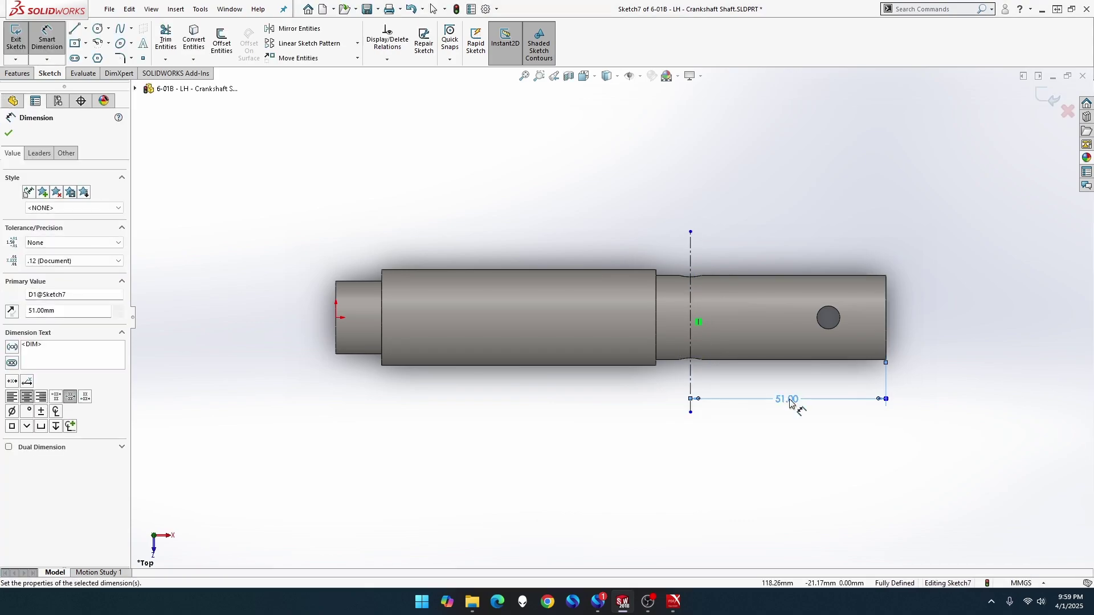
{"action": "left_click", "coordinate": [16, 43]}
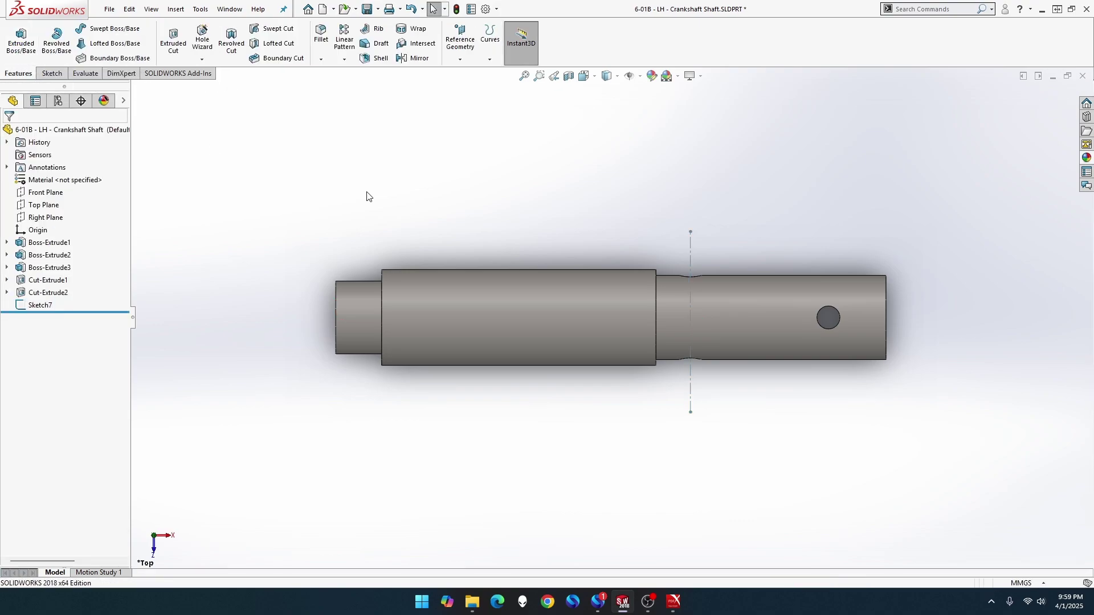
Return to the crankshaft assembly and mate the LH shaft's sketched centerline coincident with the assembly's Front Plane
{"action": "key", "text": "ctrl+Tab"}
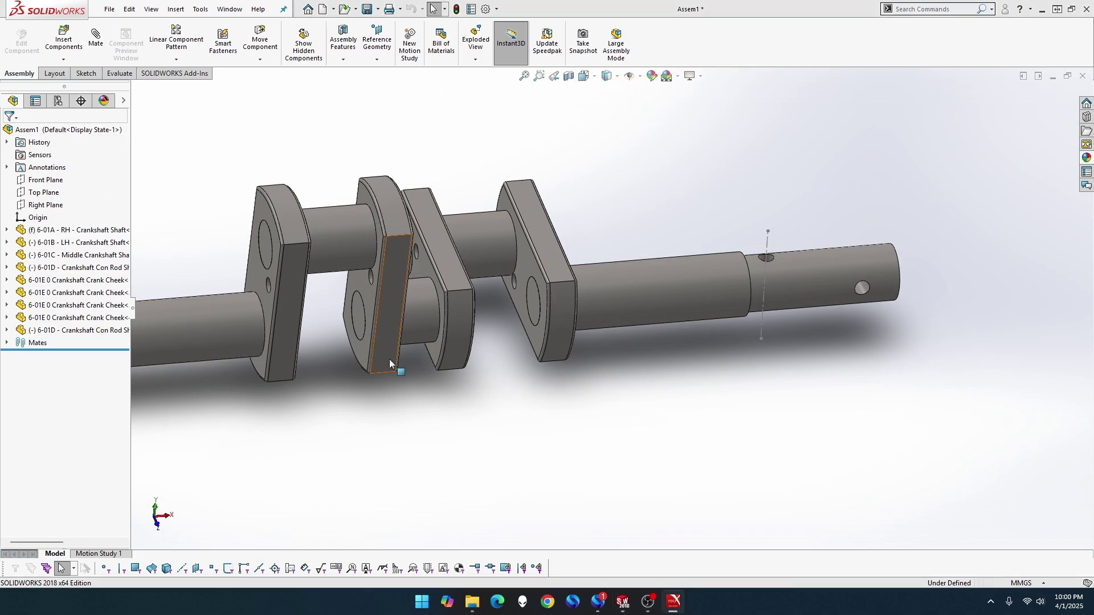
{"action": "left_click", "coordinate": [96, 46]}
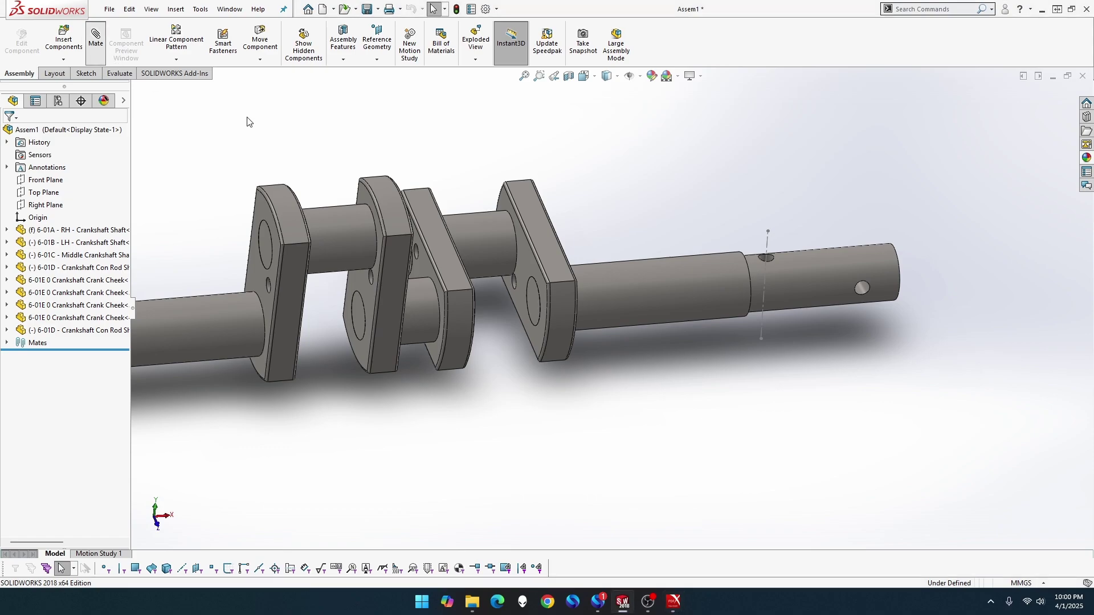
{"action": "left_click", "coordinate": [767, 246]}
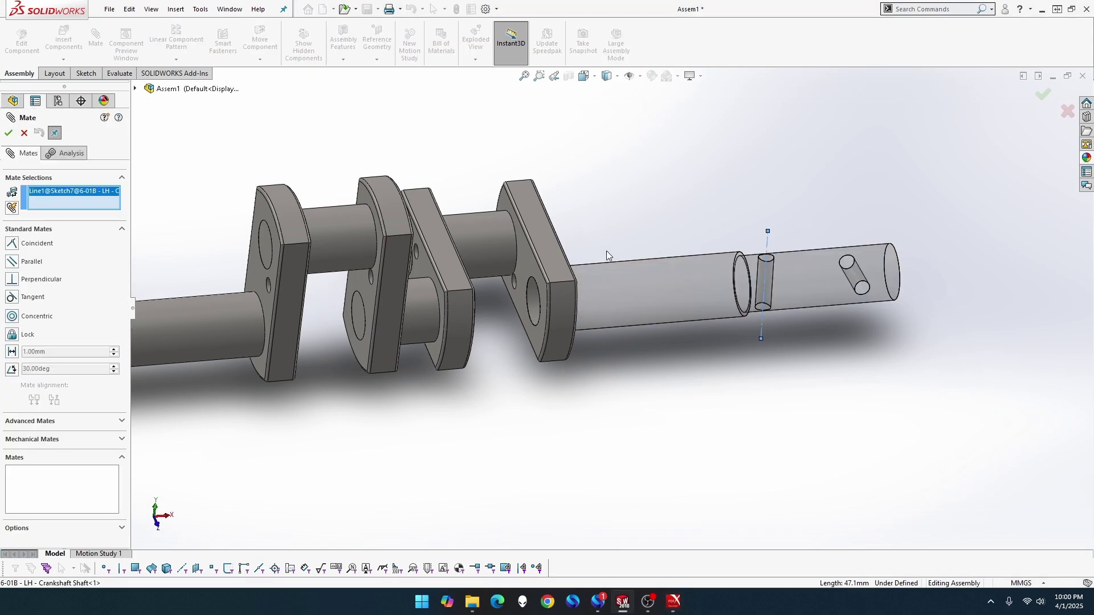
{"action": "left_click", "coordinate": [135, 88]}
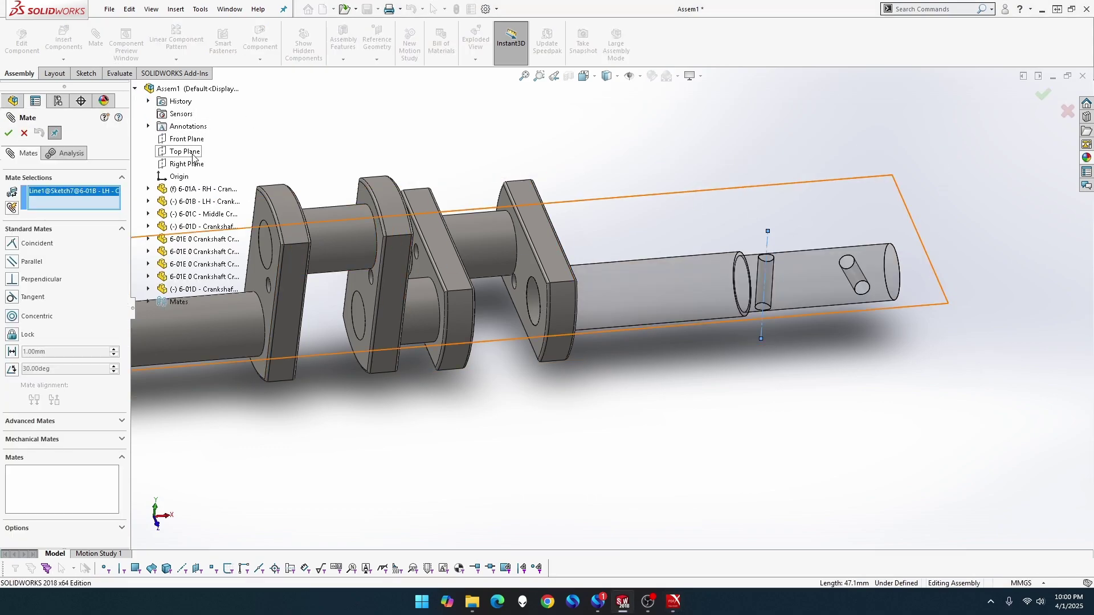
{"action": "left_click", "coordinate": [192, 141]}
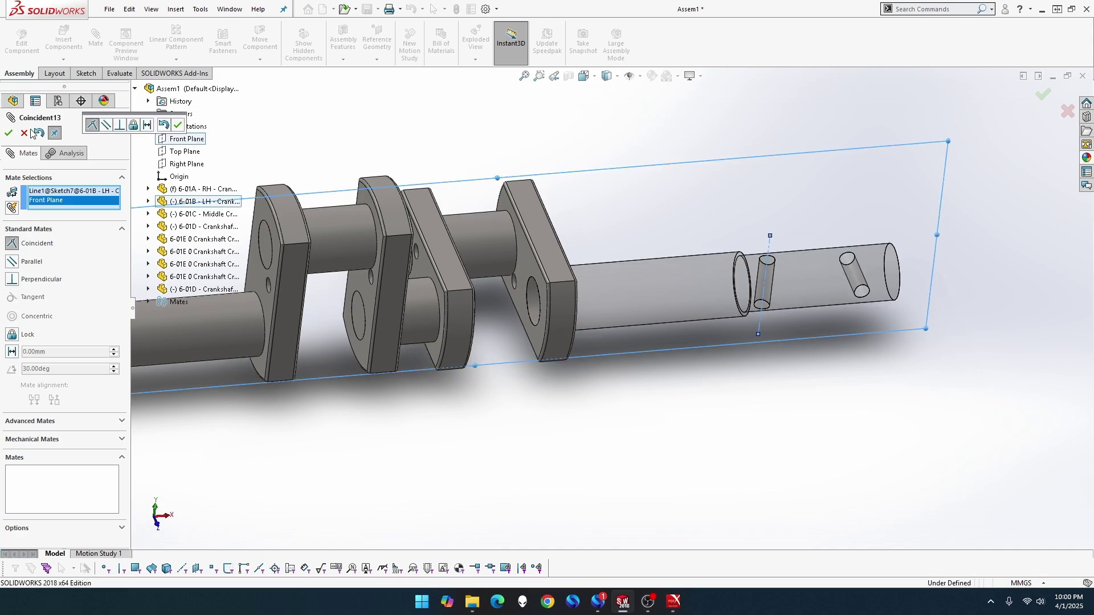
{"action": "left_click", "coordinate": [9, 133]}
{"action": "left_click", "coordinate": [9, 133]}
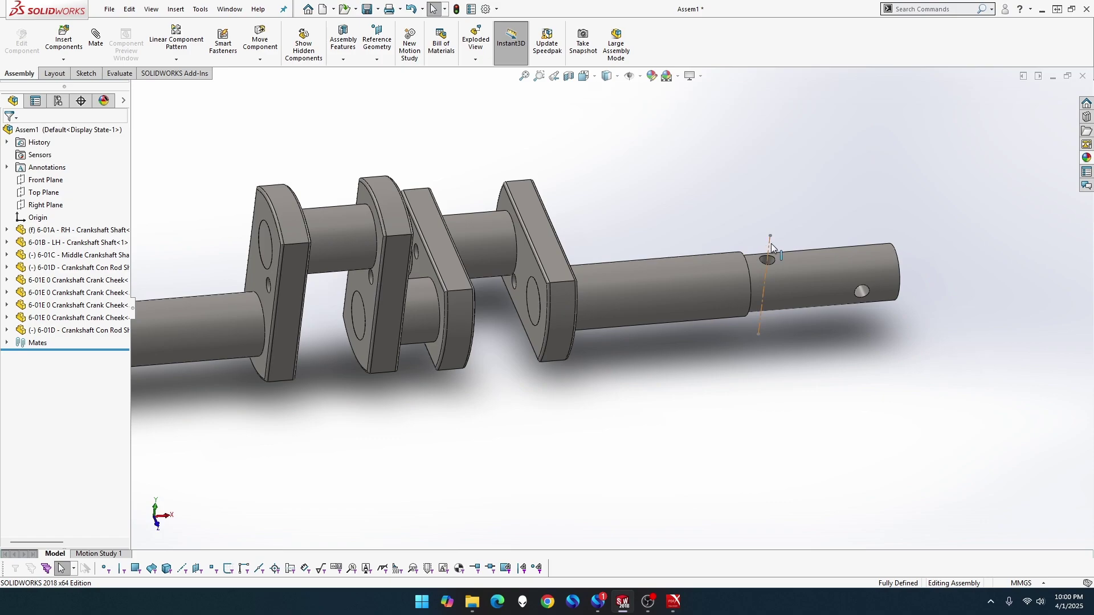
Hide the LH shaft's centerline sketch and test whether the shaft can still be rotated
{"action": "right_click", "coordinate": [771, 243]}
{"action": "left_click", "coordinate": [797, 227]}
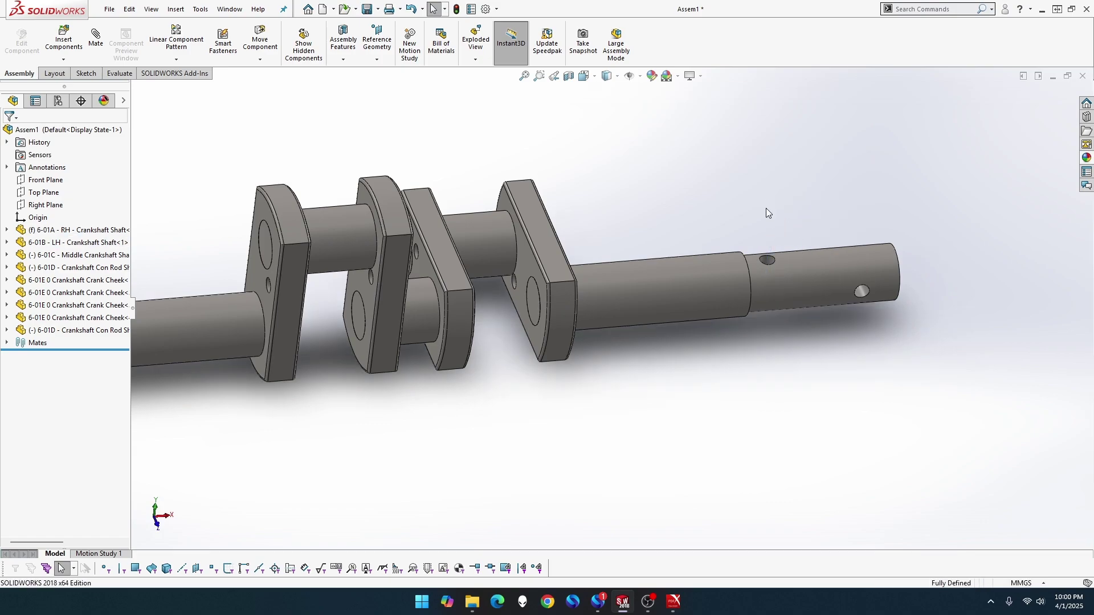
{"action": "left_click_drag", "start_coordinate": [696, 309], "coordinate": [684, 337]}
{"action": "scroll", "coordinate": [678, 361], "scroll_direction": "up", "scroll_amount": 3}
{"action": "left_click", "coordinate": [671, 368]}
{"action": "middle_click_drag", "start_coordinate": [606, 369], "coordinate": [620, 340]}
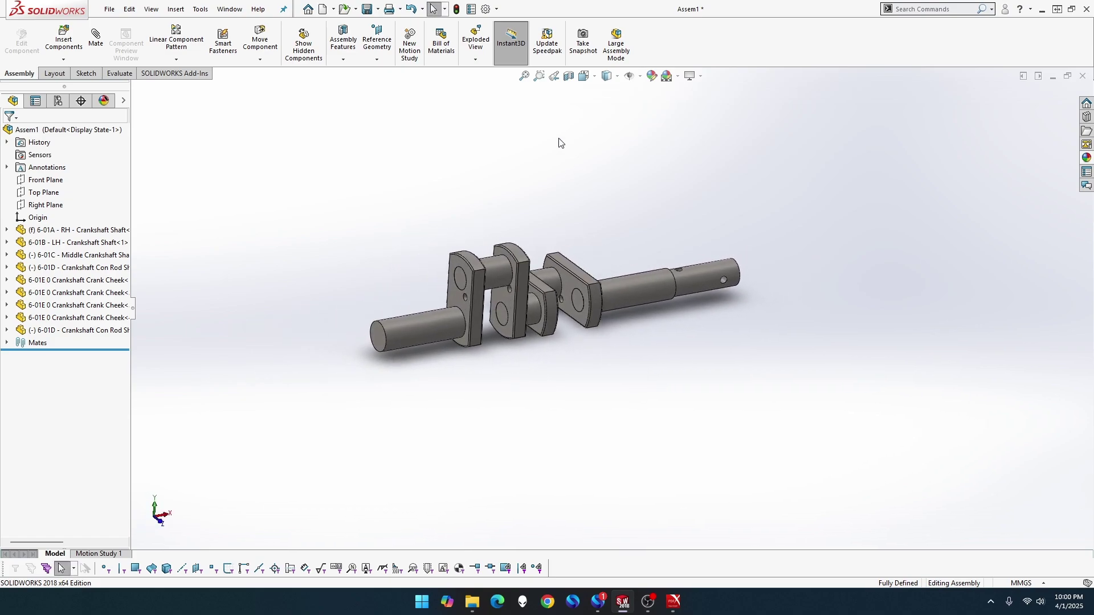